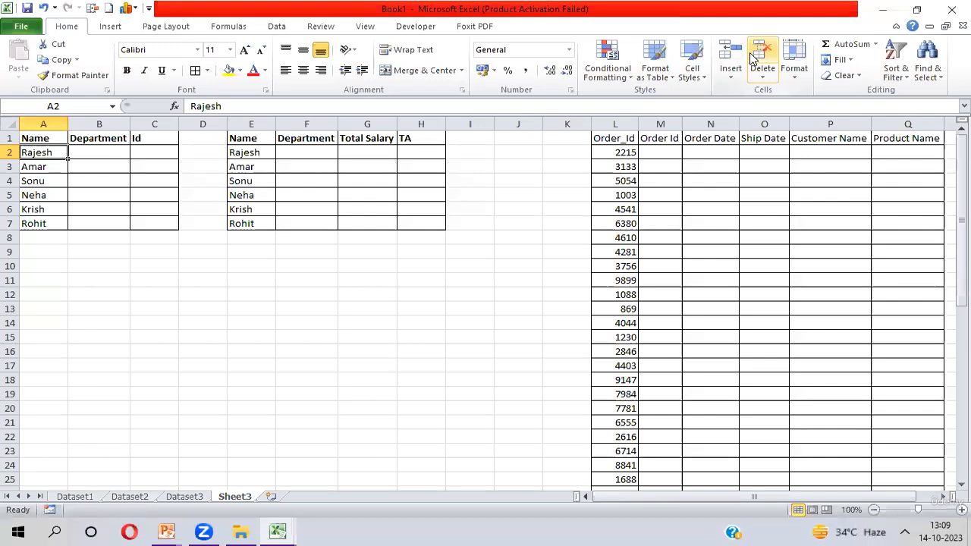
Examine the full data table on the Dataset1 sheet and the extent of its Name column
key(ctrl+Page_Up)
key(ctrl+Page_Up)
key(ctrl+Page_Up)
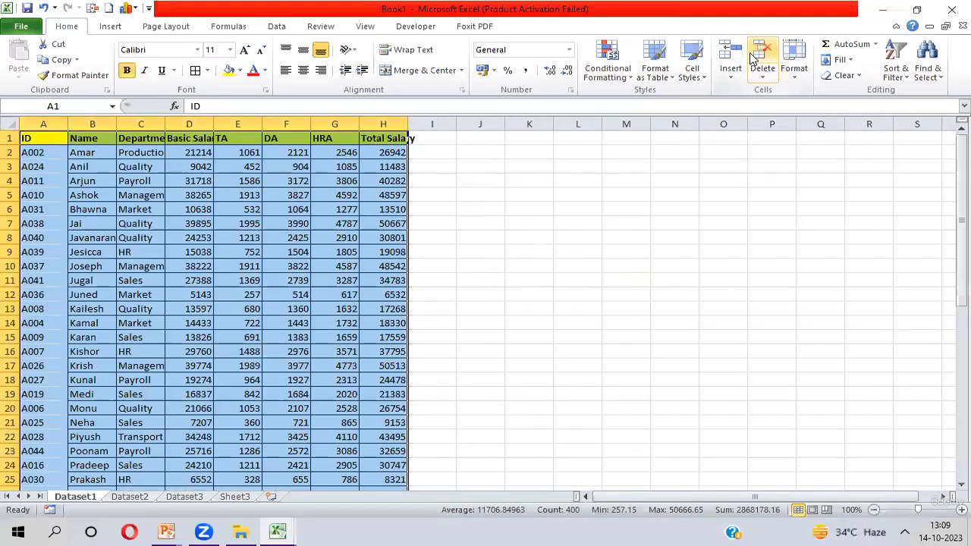
key(ctrl+Home)
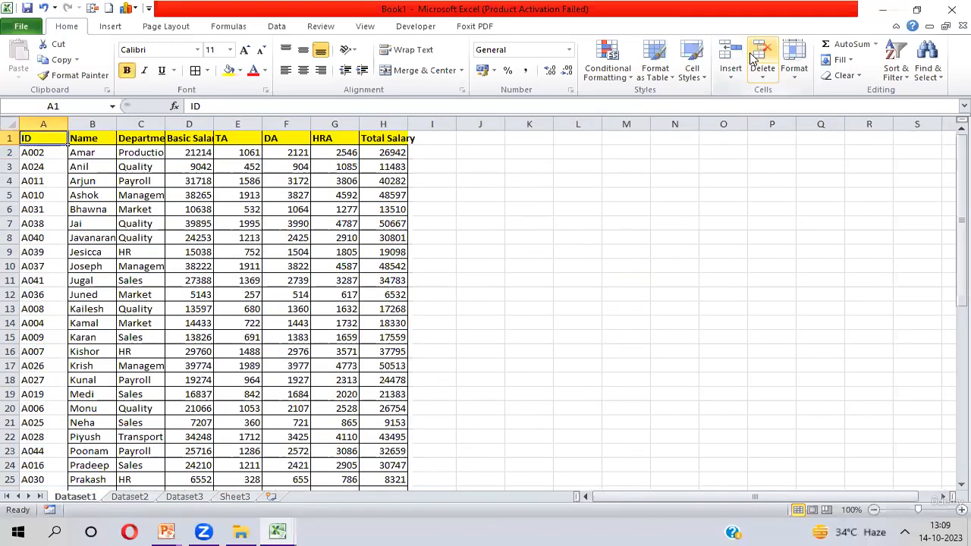
key(ctrl+shift+Right)
key(ctrl+shift+Down)
key(ctrl+Home)
key(Right)
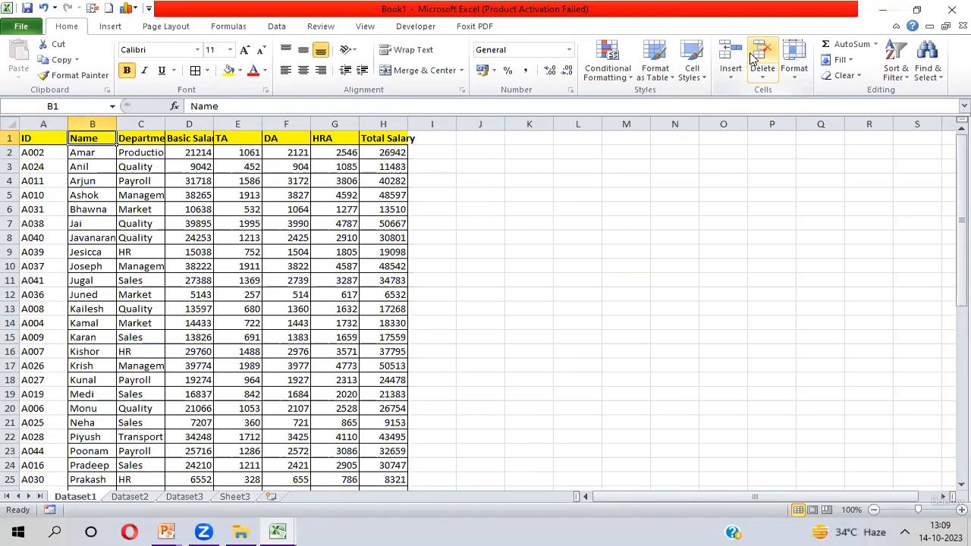
key(ctrl+shift+Down)
key(ctrl+Up)
Review the list of names in the first table on Sheet3
key(ctrl+Page_Down)
key(ctrl+Page_Down)
key(ctrl+Page_Down)
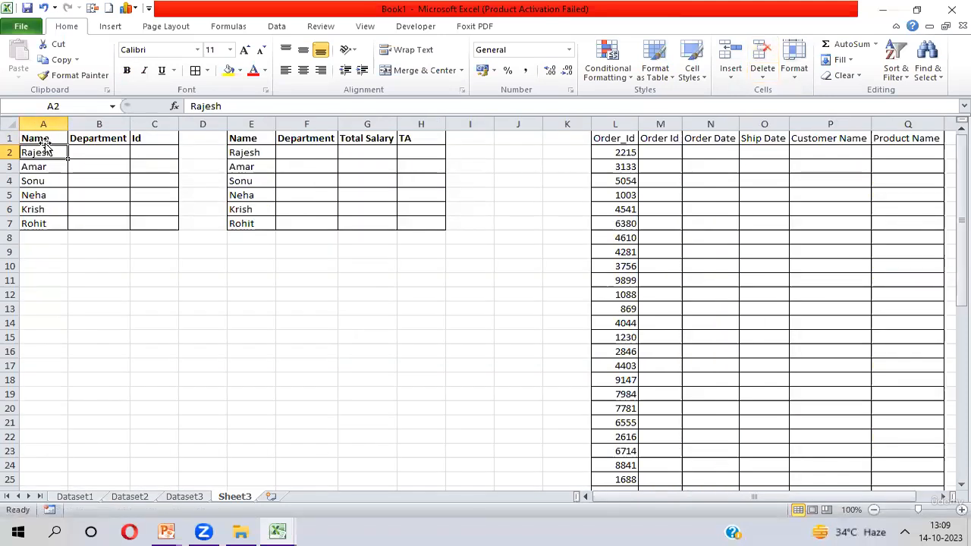
click(45, 142)
key(ctrl+shift+Down)
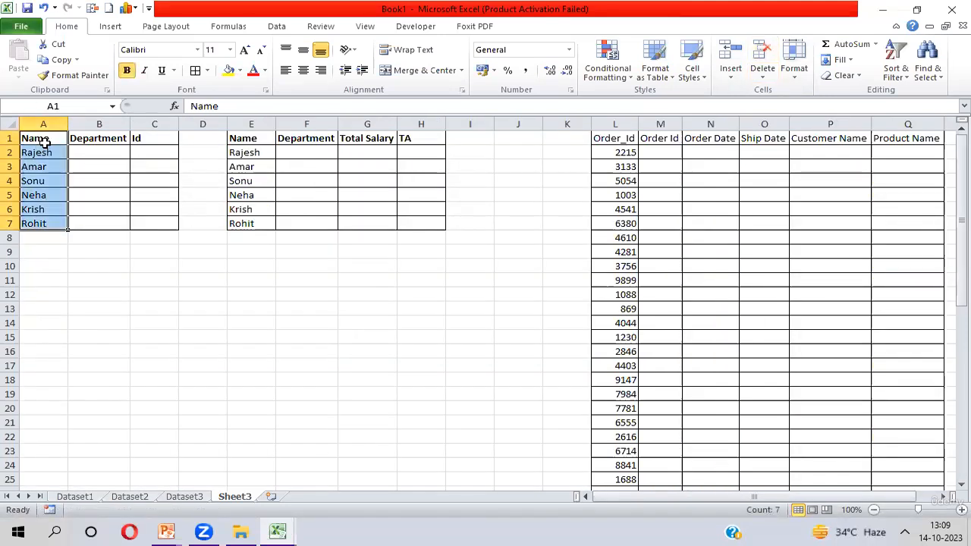
key(Down)
key(Right)
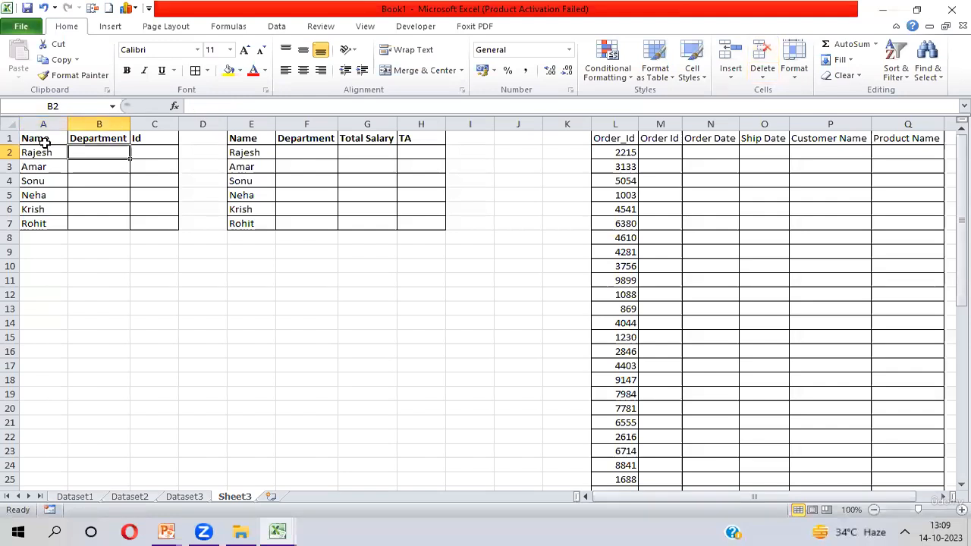
Examine the empty Department and Id columns beside the names in the first Sheet3 table
key(Up)
key(shift+Right)
key(shift+Left)
key(shift+Down)
key(shift+Down)
key(shift+Down)
key(shift+Down)
key(shift+Down)
key(shift+Down)
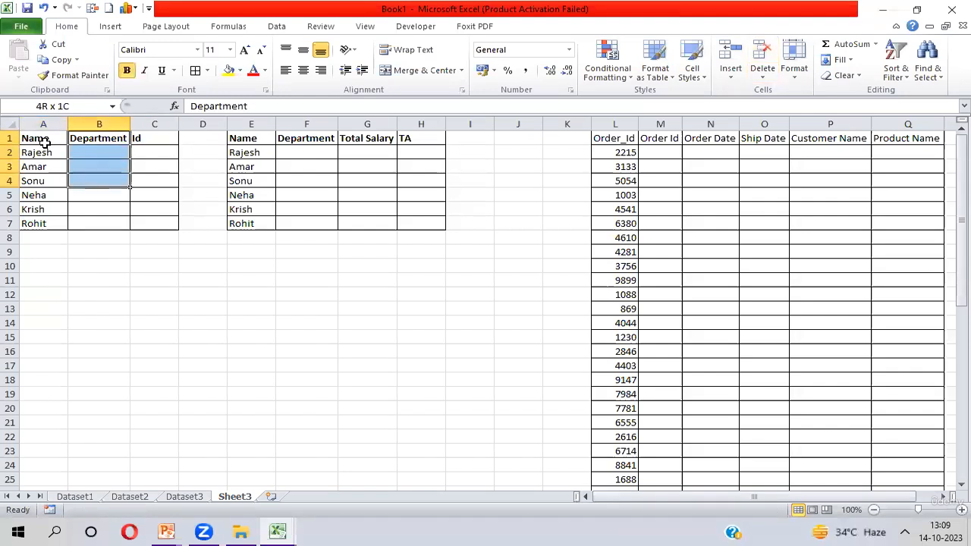
key(Right)
key(shift+Down)
key(shift+Down)
key(shift+Down)
key(shift+Down)
key(shift+Down)
key(shift+Down)
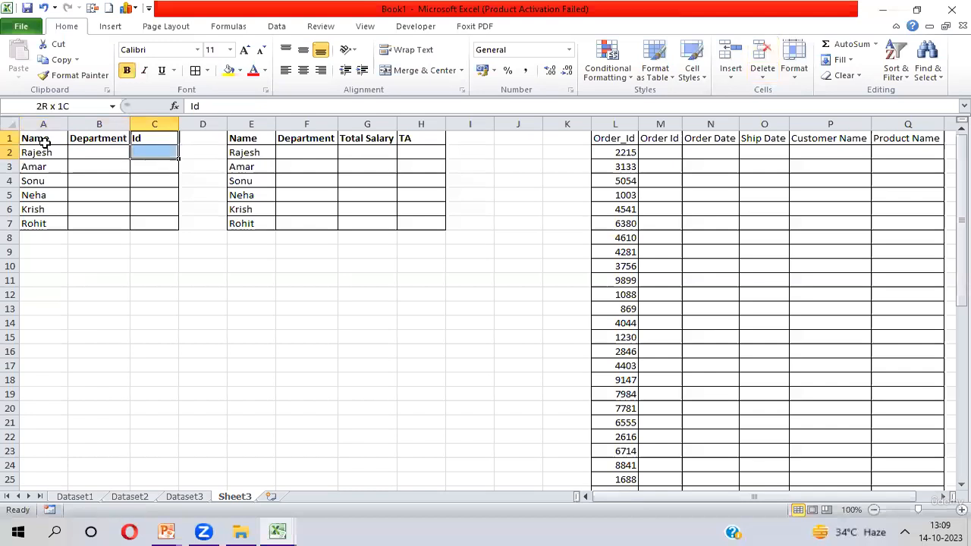
key(Left)
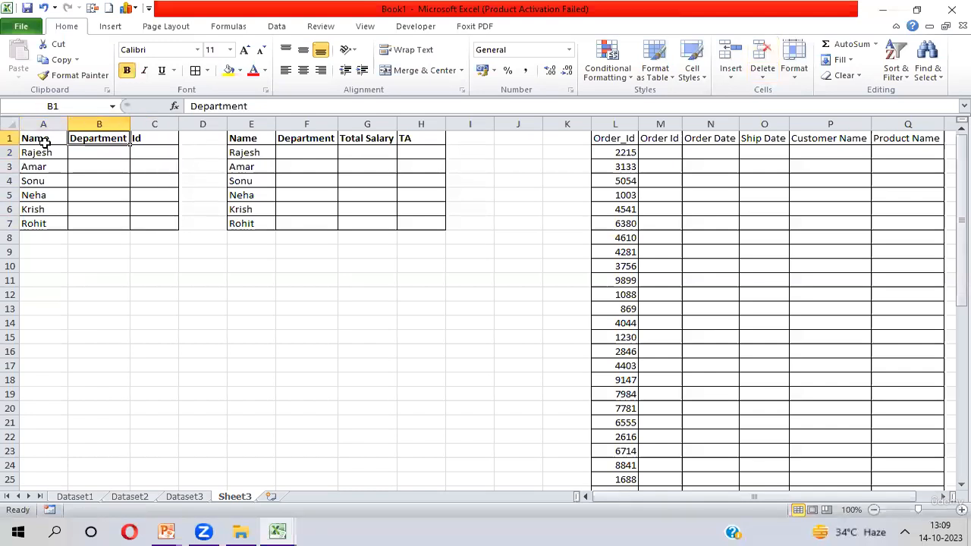
key(Left)
key(Right)
key(Left)
key(ctrl+shift+Down)
key(Right)
Compare the position of the Name column with the adjacent Department and ID columns on Dataset1
key(ctrl+Page_Up)
key(ctrl+Page_Up)
key(ctrl+Page_Up)
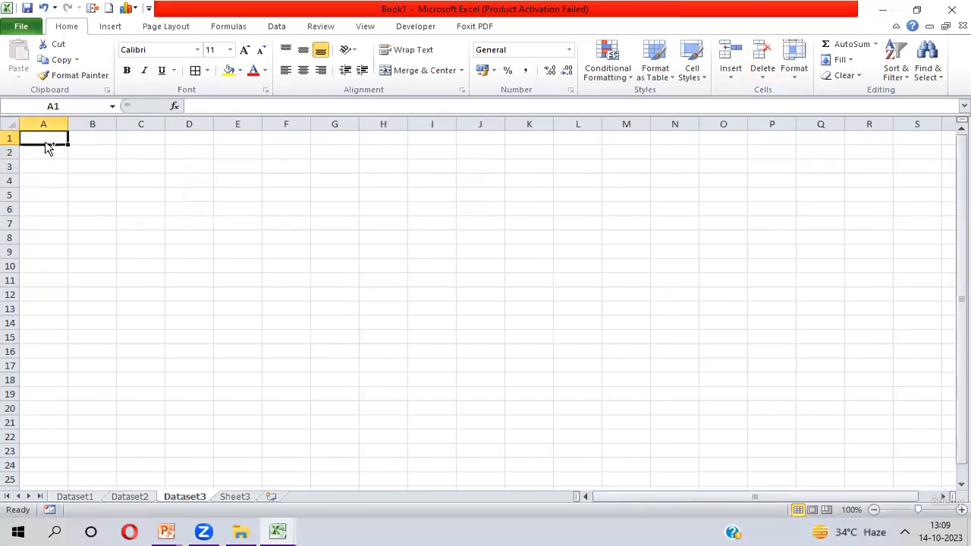
key(ctrl+shift+Down)
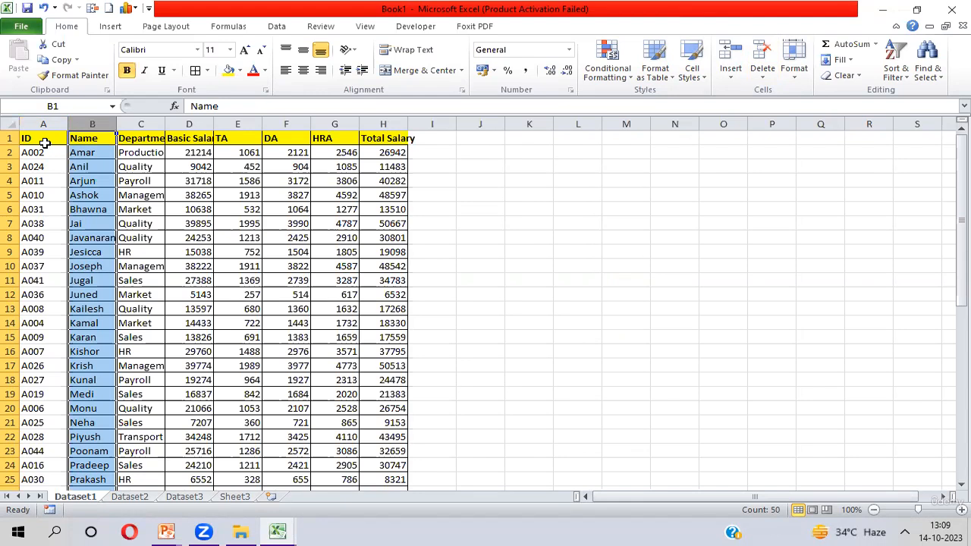
key(shift+Right)
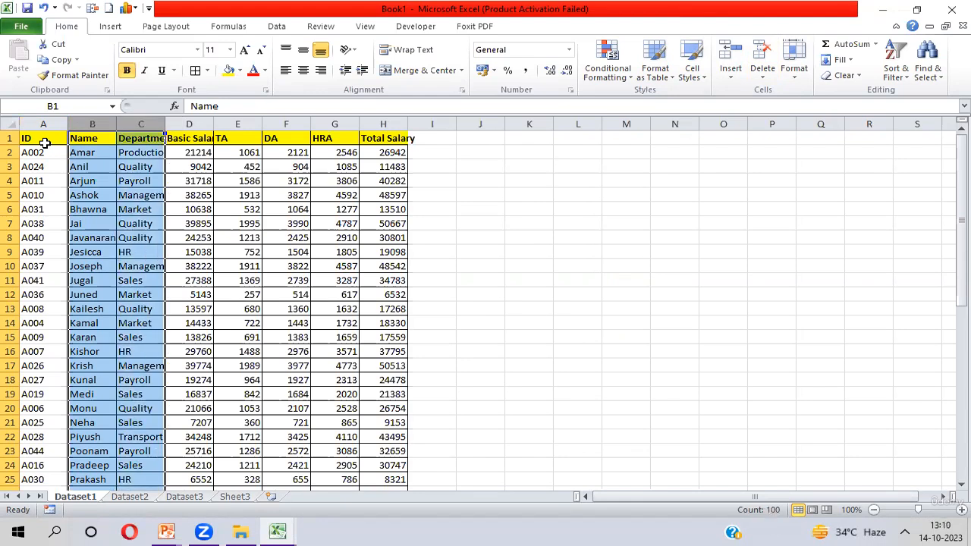
key(shift+Left)
key(shift+Left)
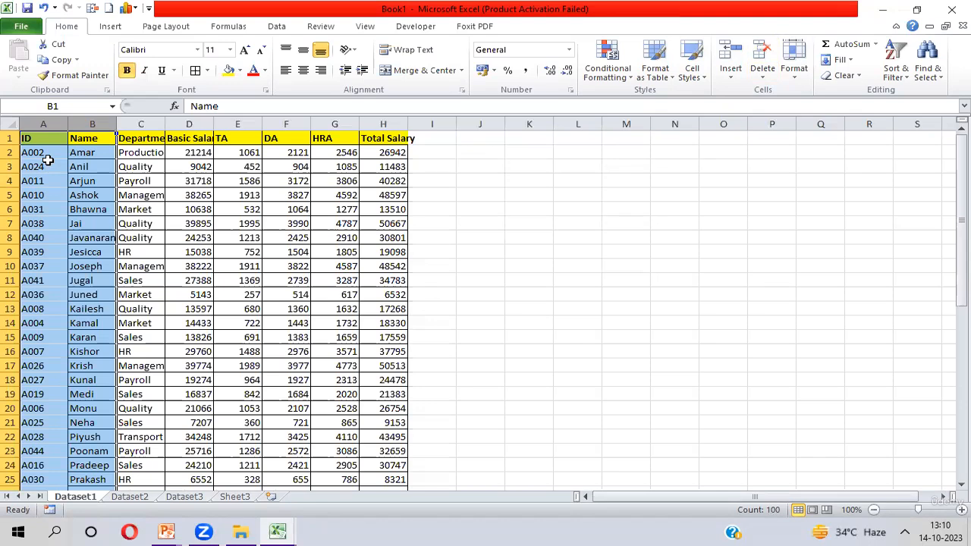
Examine the Dataset1 range from Name through Total Salary and the ID column lying before Name
click(92, 137)
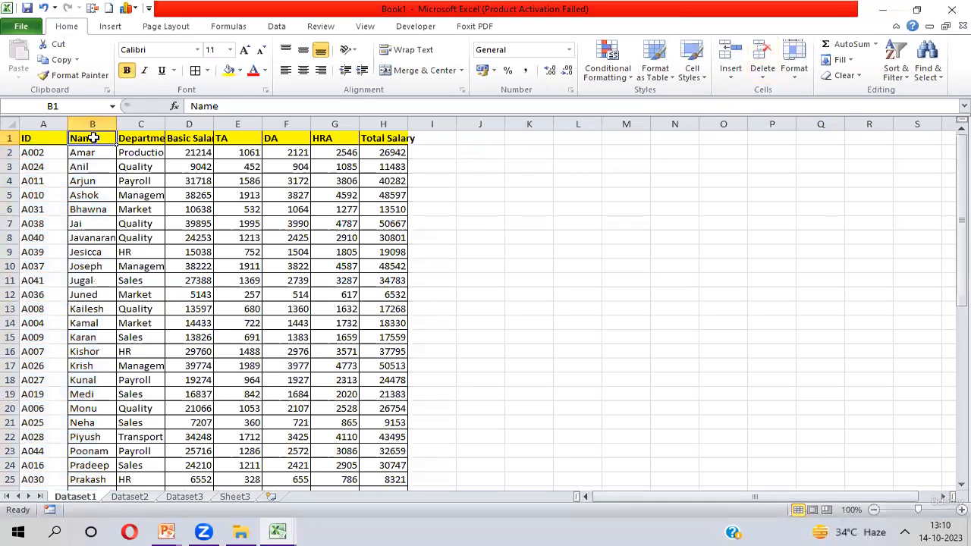
key(ctrl+shift+Right)
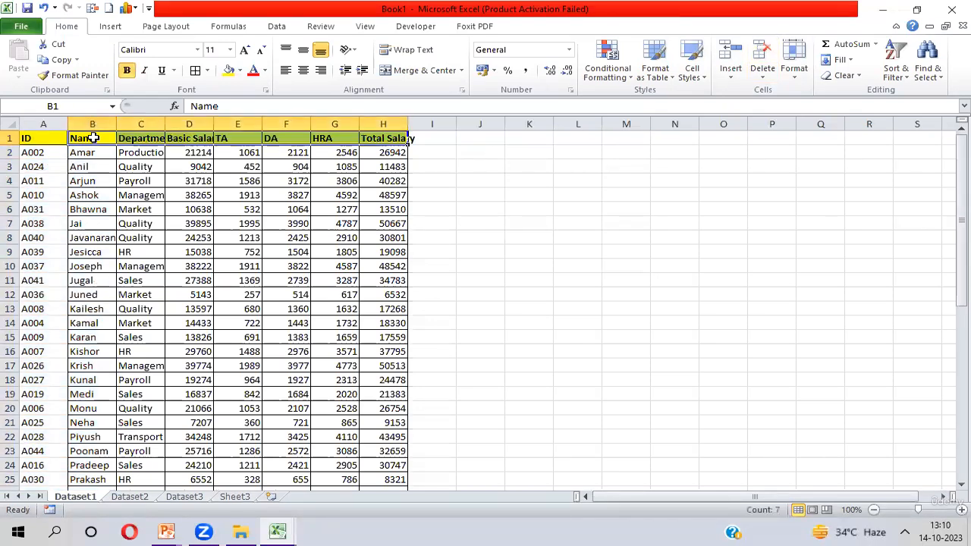
key(ctrl+shift+Down)
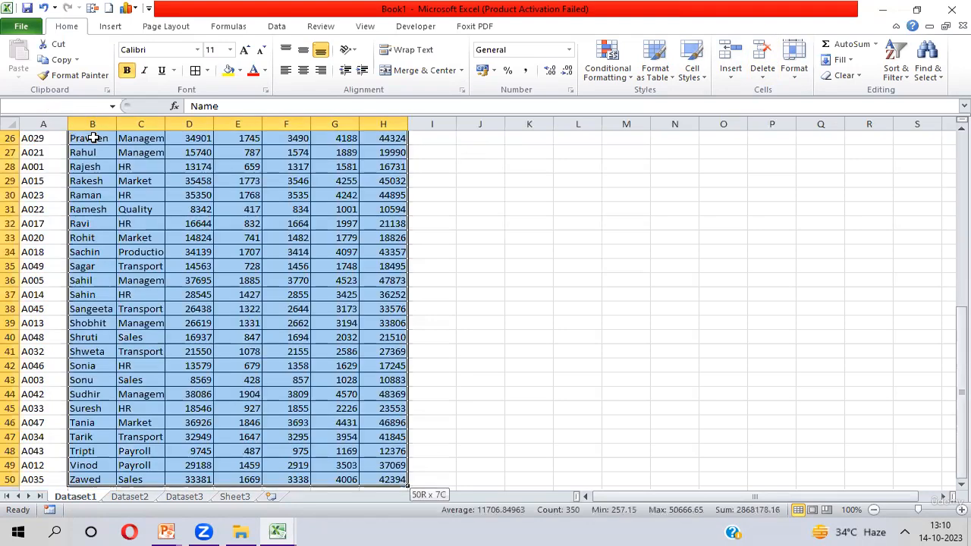
key(ctrl+Up)
key(ctrl+shift+Down)
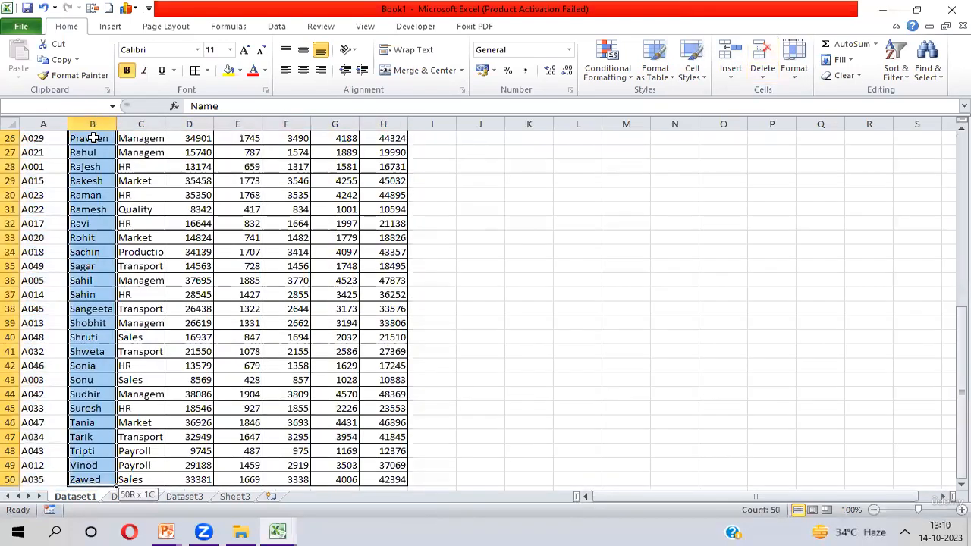
key(shift+Left)
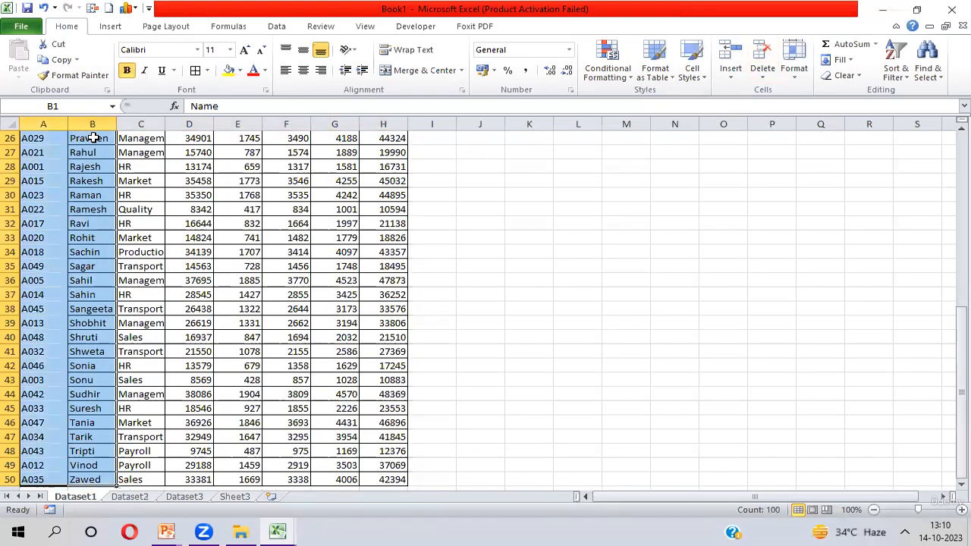
key(ctrl+Up)
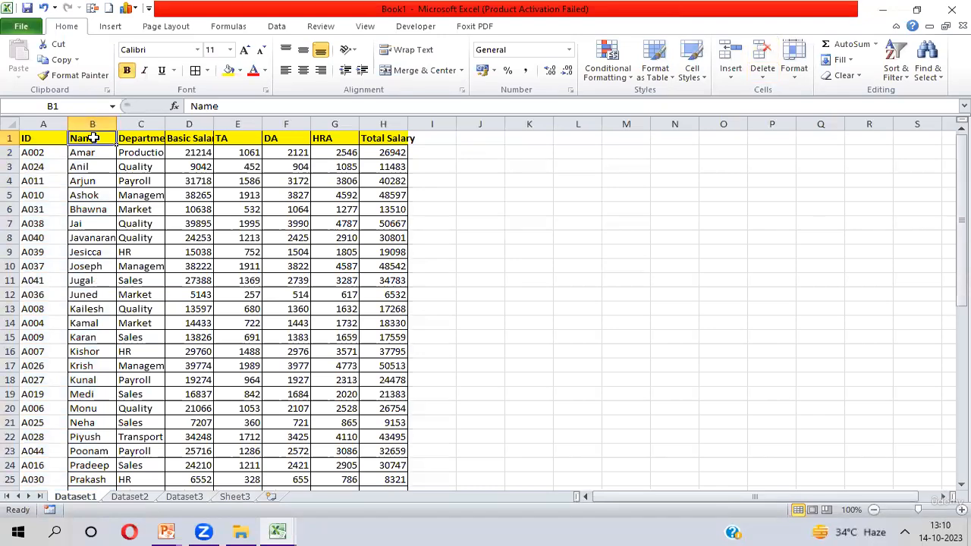
key(ctrl+shift+Down)
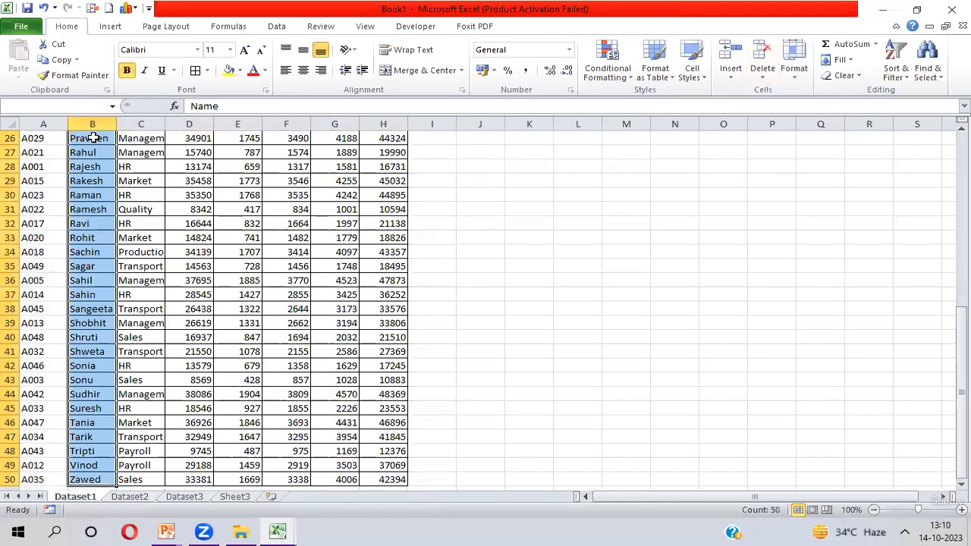
key(shift+Left)
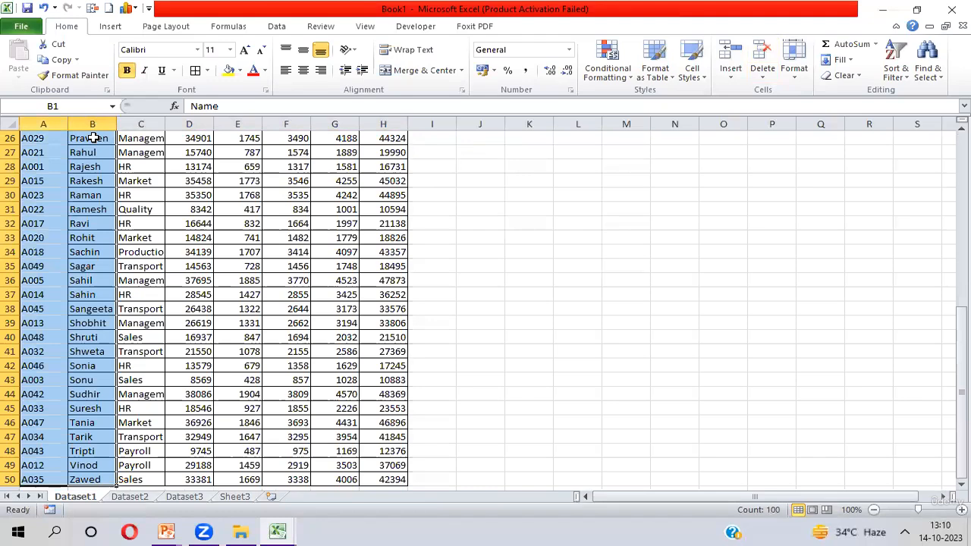
key(ctrl+Up)
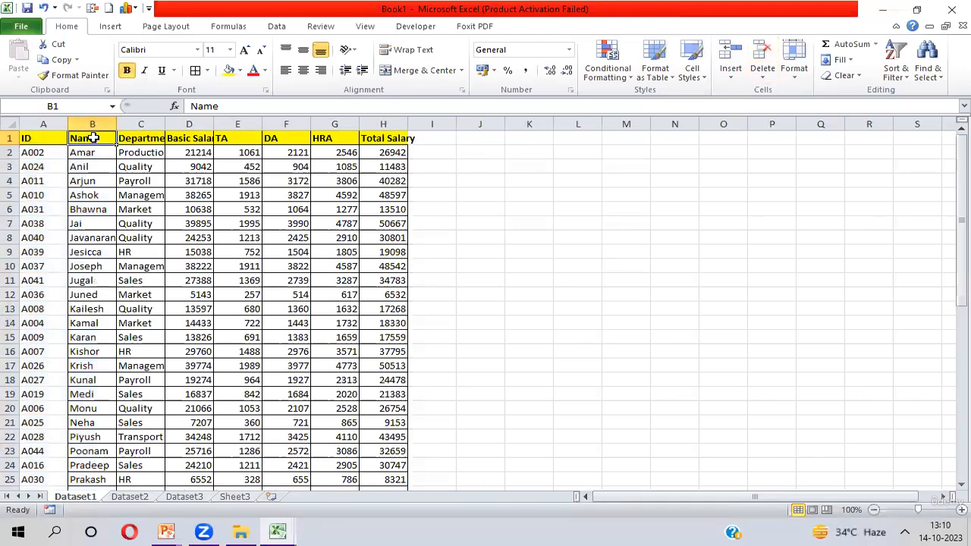
Review the names in A2:A7 and the empty Department cells B2:B7 on Sheet3
key(ctrl+Page_Down)
key(ctrl+Page_Down)
key(ctrl+Page_Down)
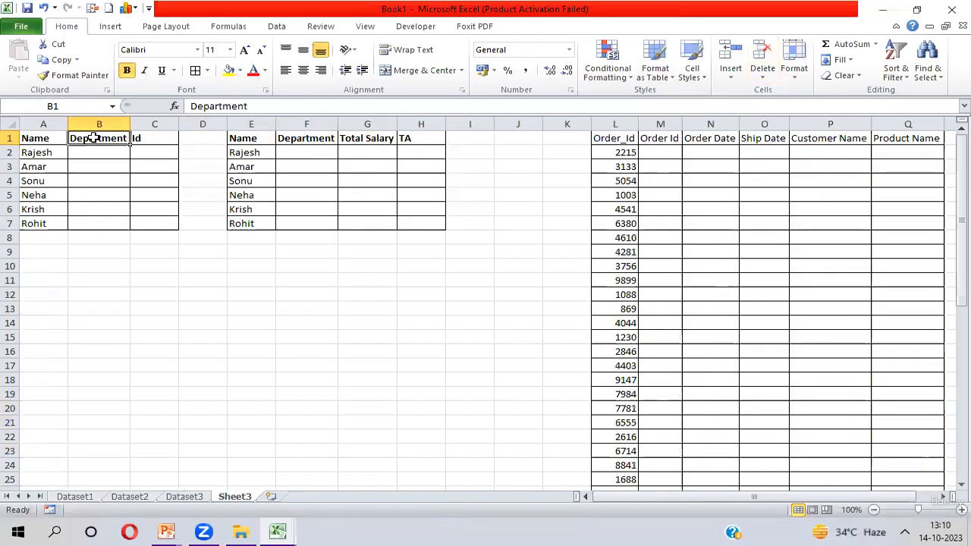
key(Down)
key(shift+Down)
key(shift+Down)
key(shift+Down)
key(shift+Down)
key(shift+Down)
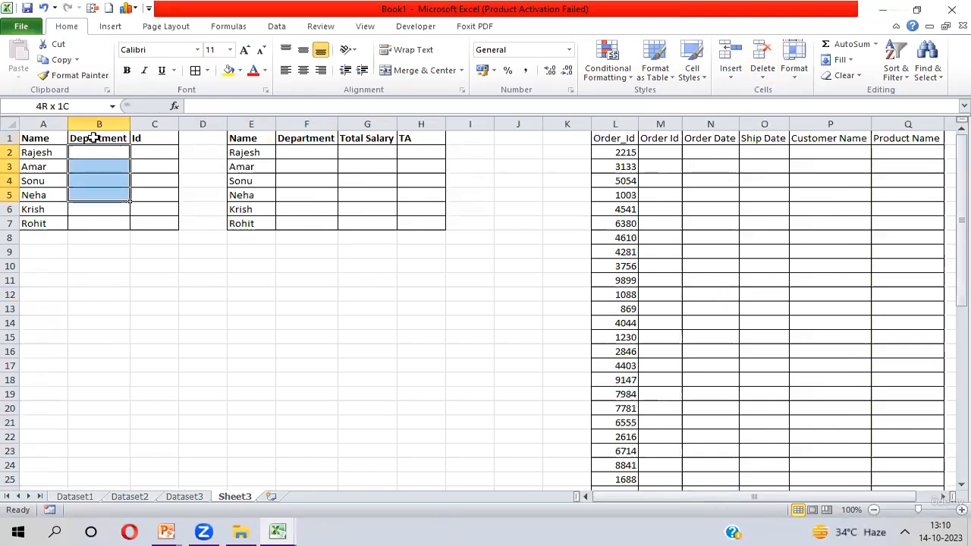
key(Up)
key(Left)
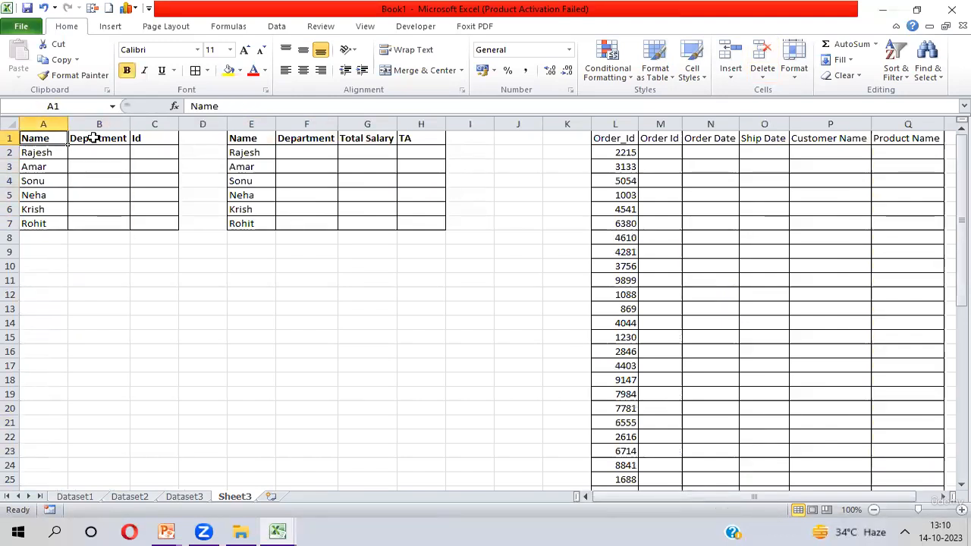
key(Down)
key(ctrl+shift+Down)
key(Up)
key(Right)
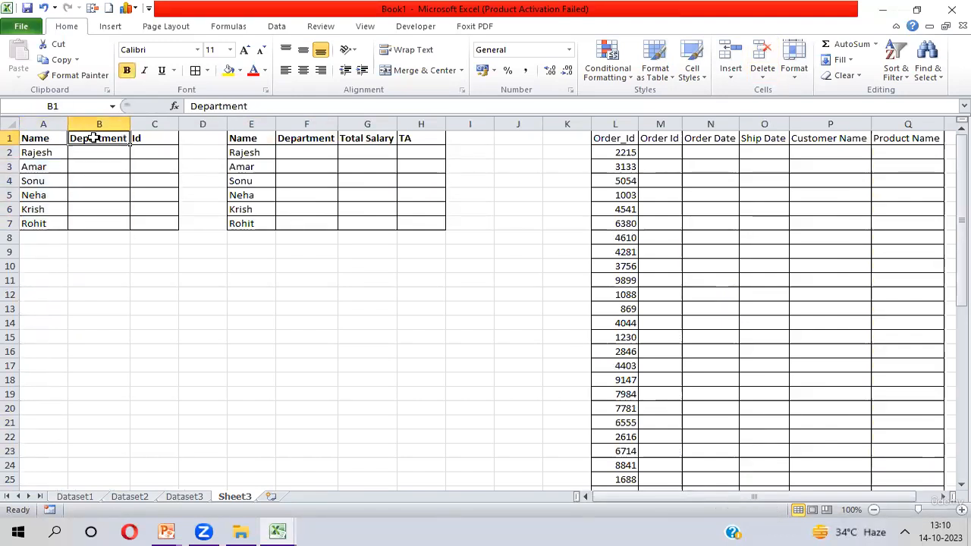
key(Down)
key(shift+Down)
key(shift+Down)
key(shift+Down)
key(shift+Down)
key(shift+Down)
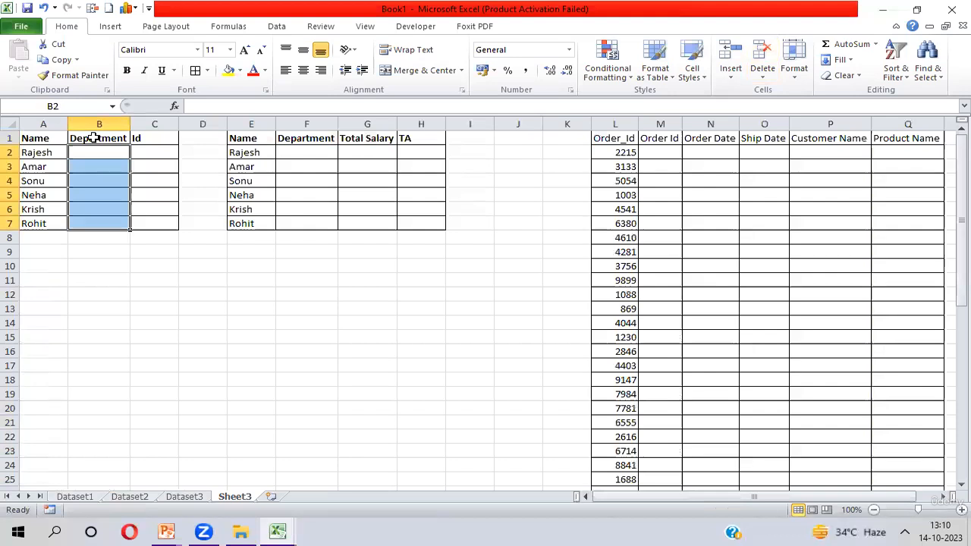
Start a VLOOKUP formula in Department cell B2 with the column-locked reference $A2 as the lookup value
key(Up)
key(Down)
text(=vl)
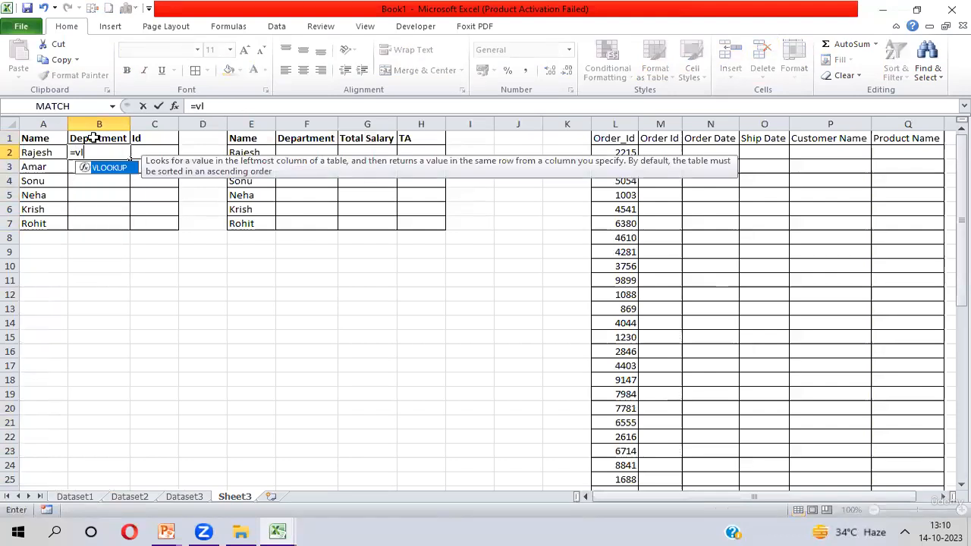
key(Tab)
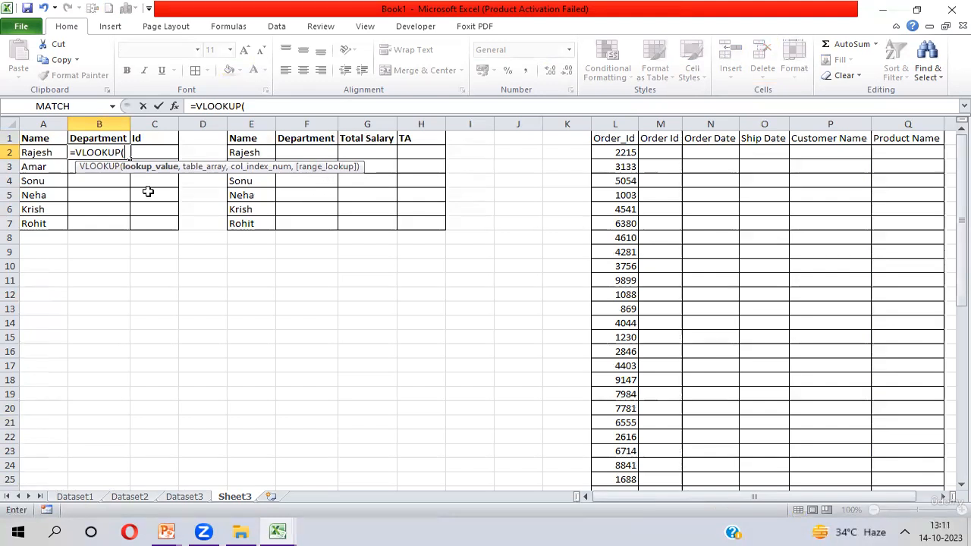
click(49, 154)
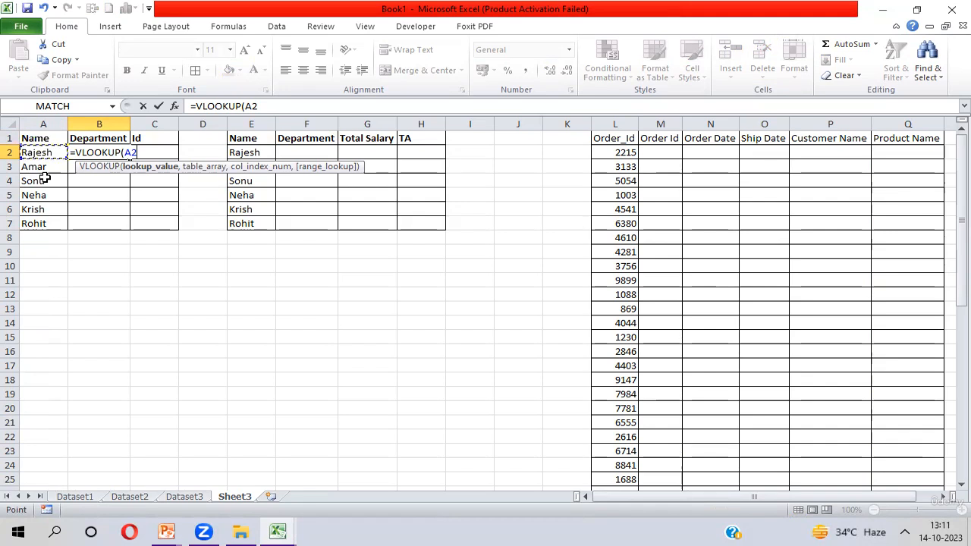
key(F4)
key(F4)
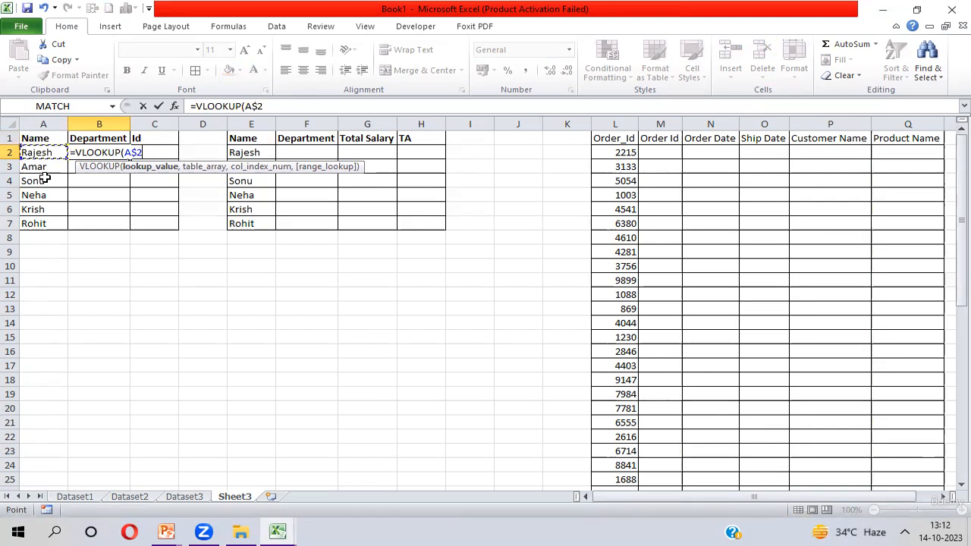
key(F4)
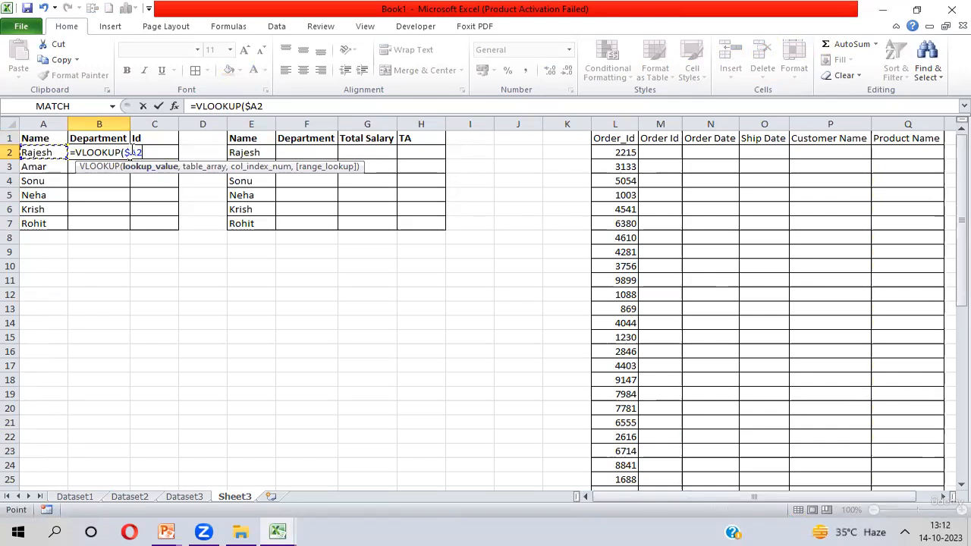
text(,)
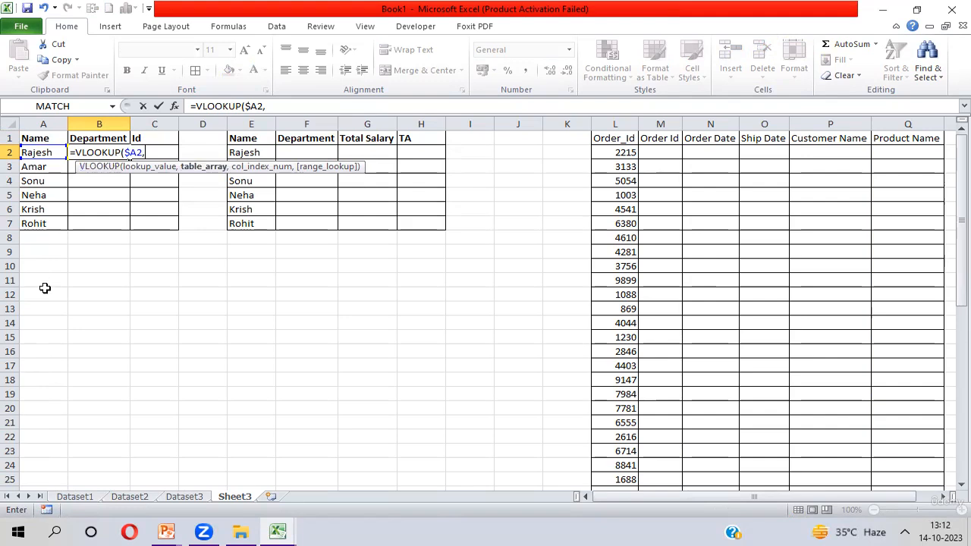
Set the formula's table array to Dataset1 range B1:H50 as the absolute reference $B$1:$H$50
key(ctrl+Page_Up)
key(ctrl+Page_Up)
key(ctrl+Page_Up)
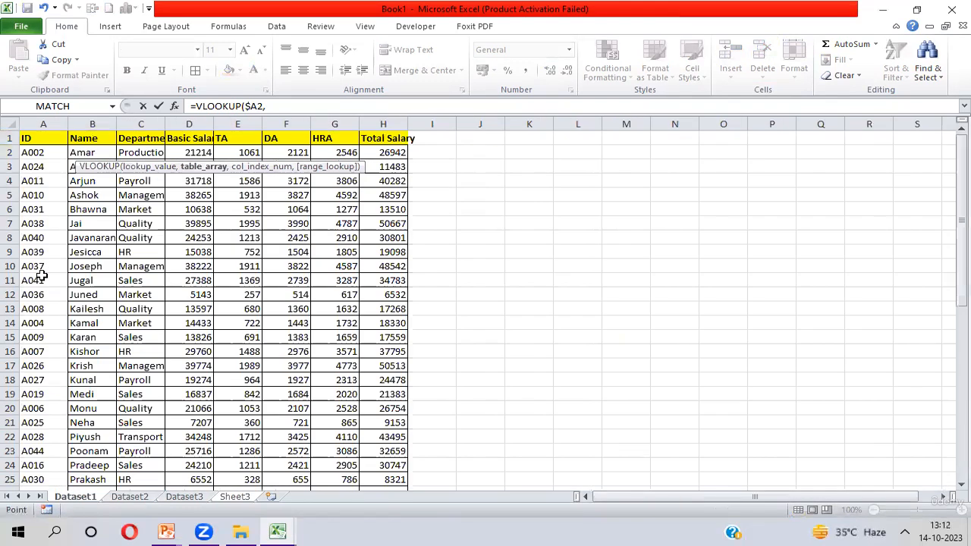
click(91, 140)
key(ctrl+shift+Right)
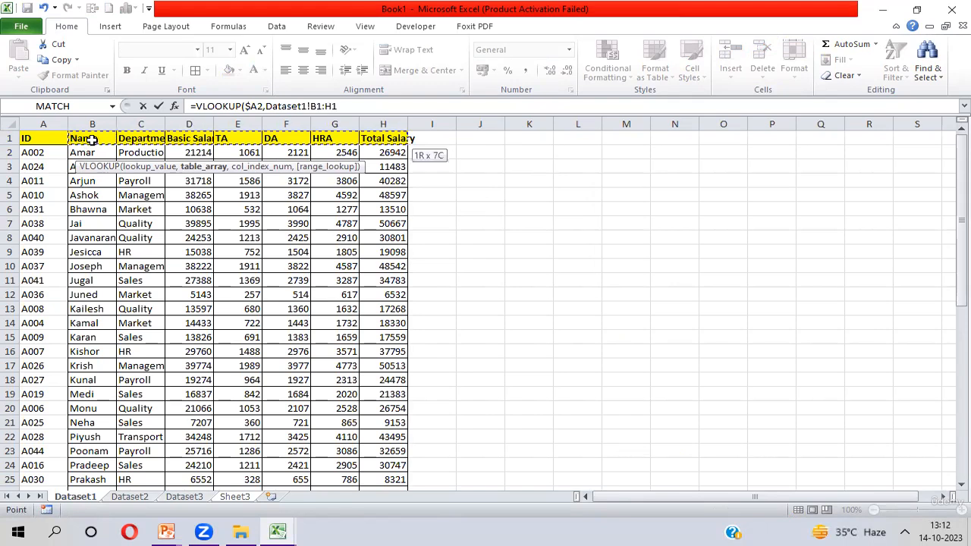
key(ctrl+shift+Down)
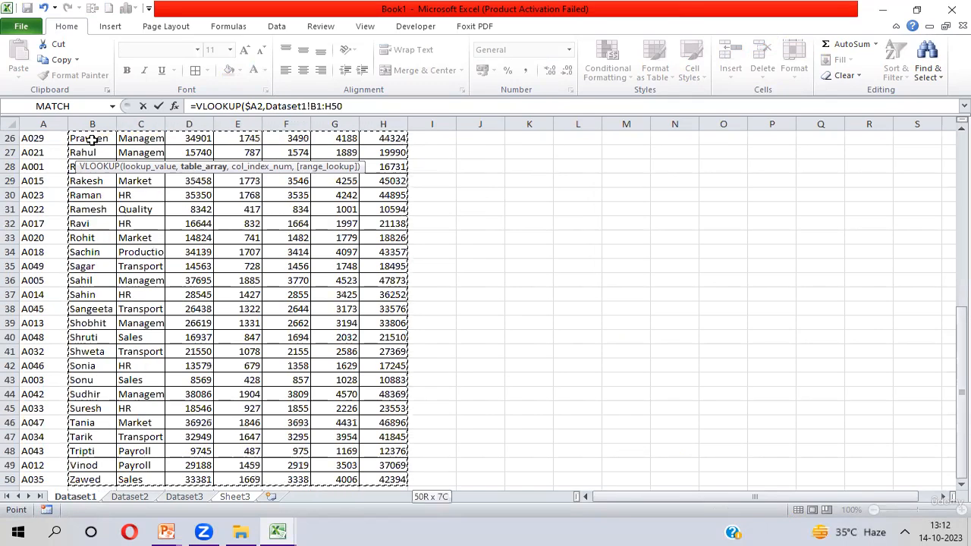
key(F4)
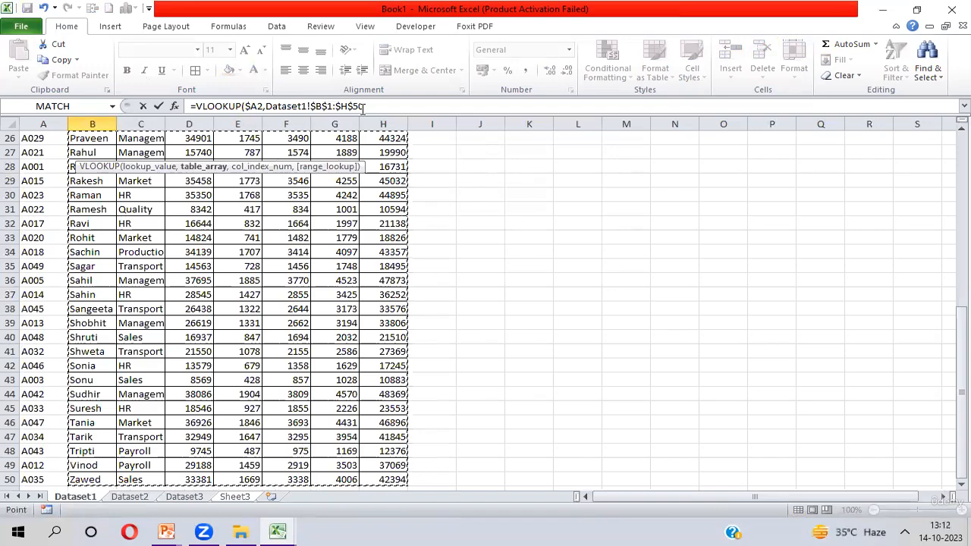
text(,)
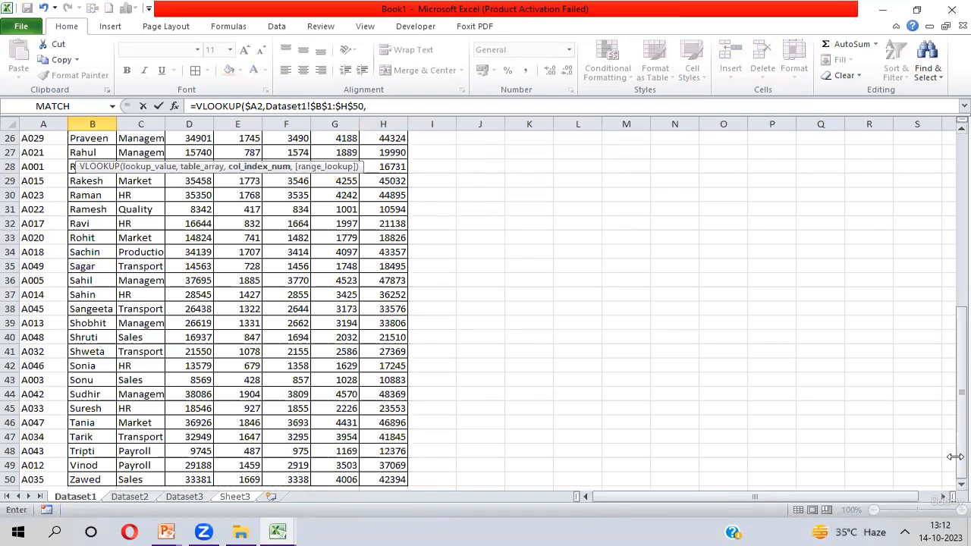
Complete the VLOOKUP in B2 with column index 2 and FALSE for an exact match
drag(949, 432, 950, 175)
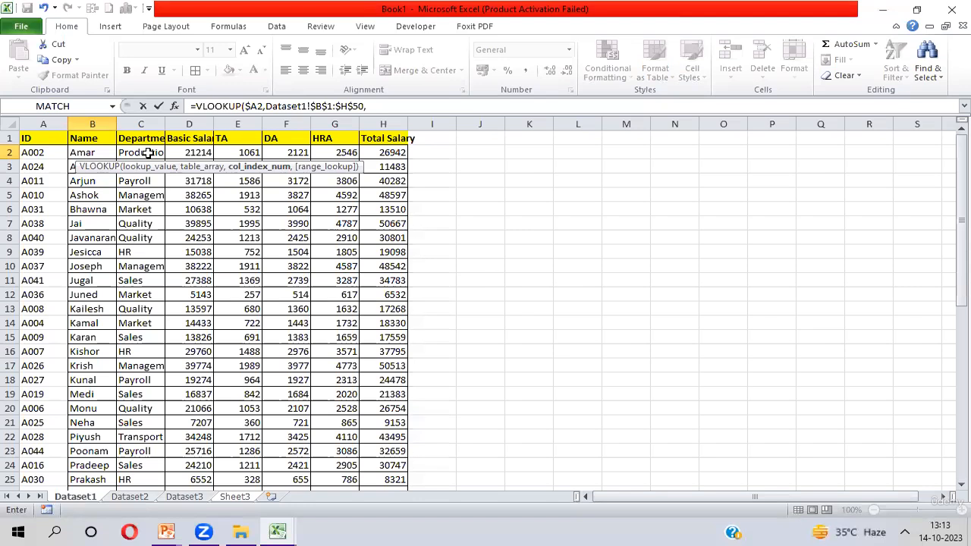
text(2,)
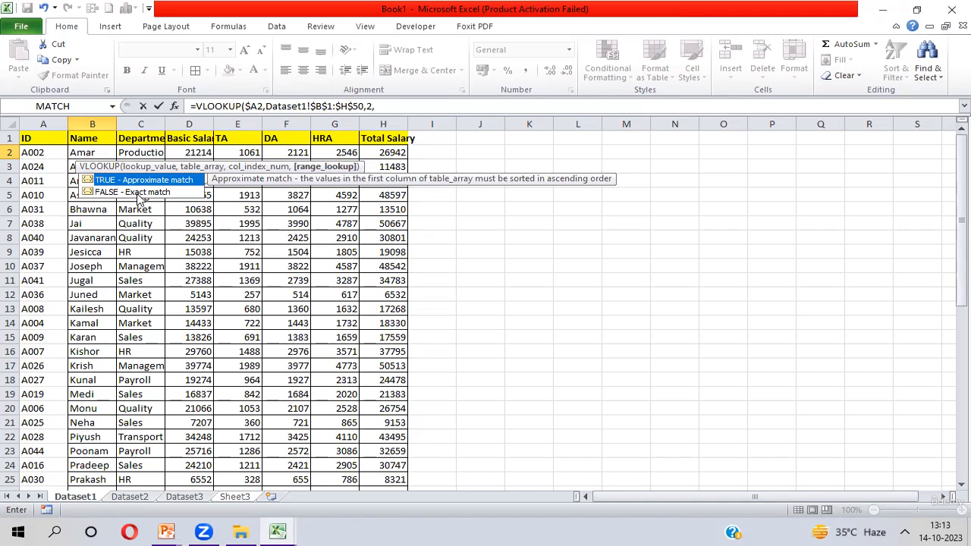
text(0))
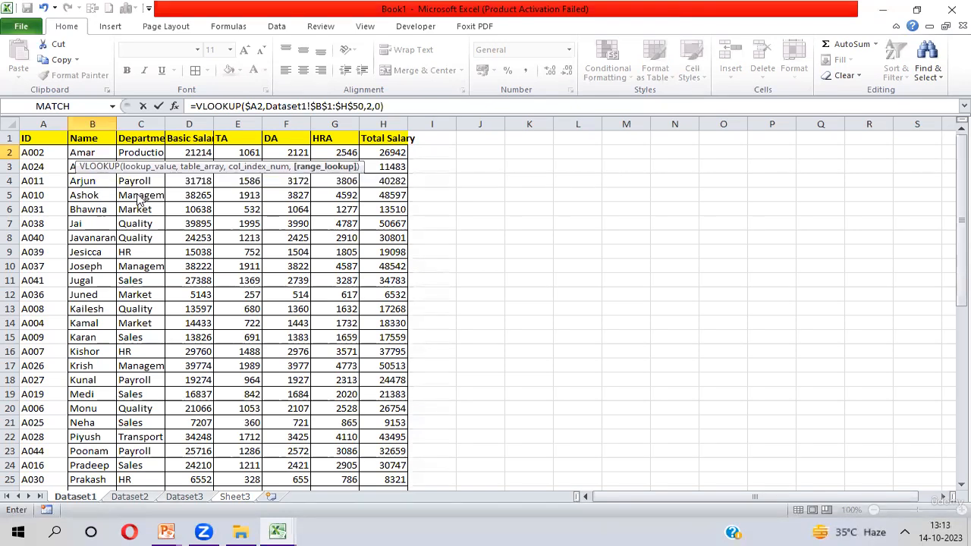
key(BackSpace)
key(BackSpace)
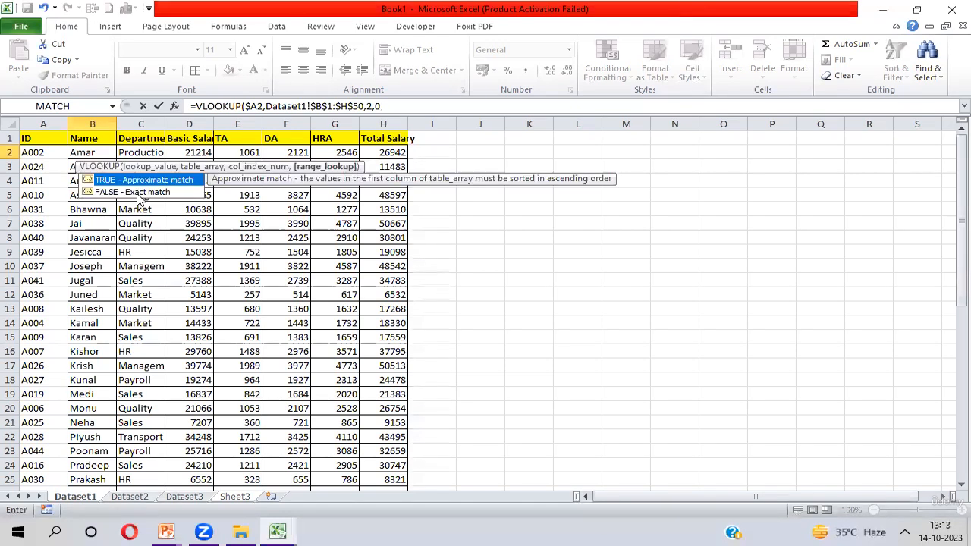
click(101, 194)
text(Fase)
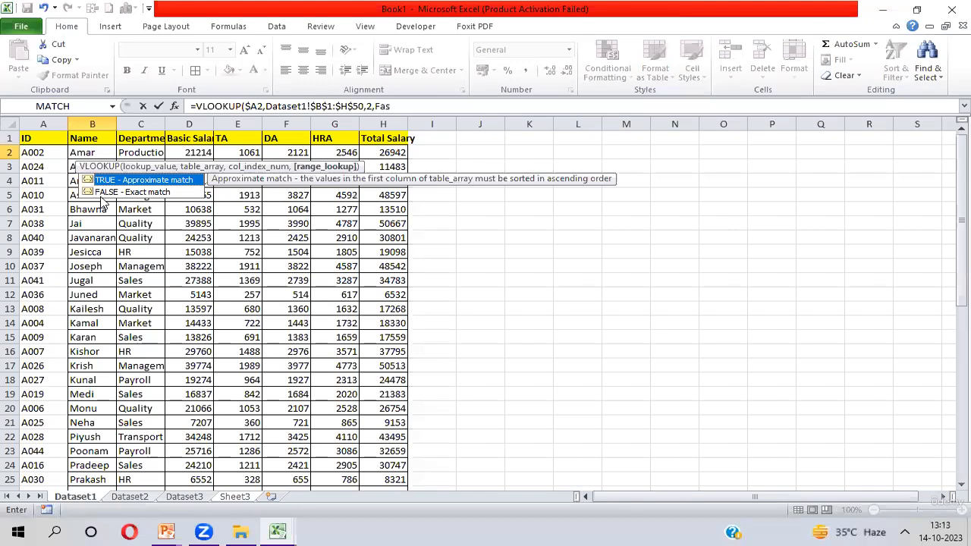
key(BackSpace)
key(BackSpace)
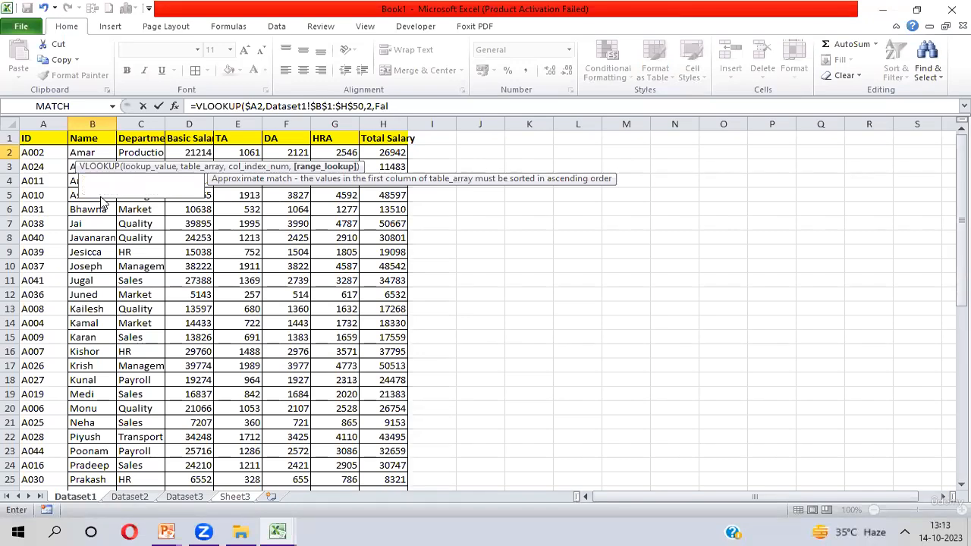
text(lse)
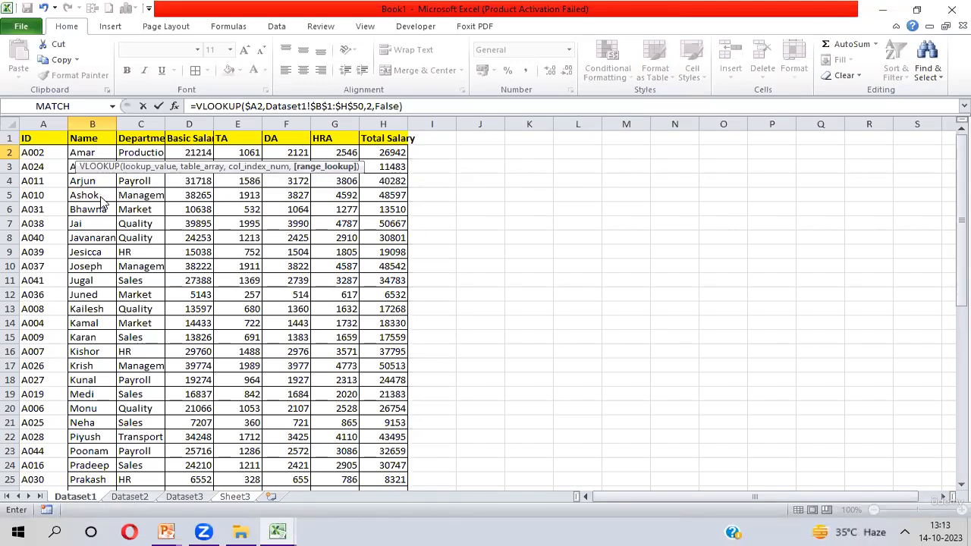
key(Return)
Fill the VLOOKUP formula from B2 down through B7 in the Department column
key(Up)
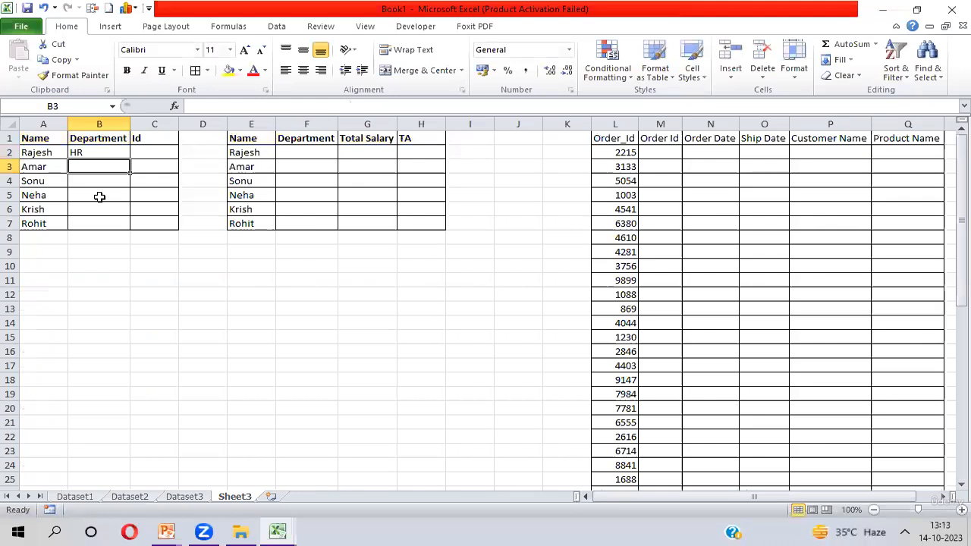
key(Left)
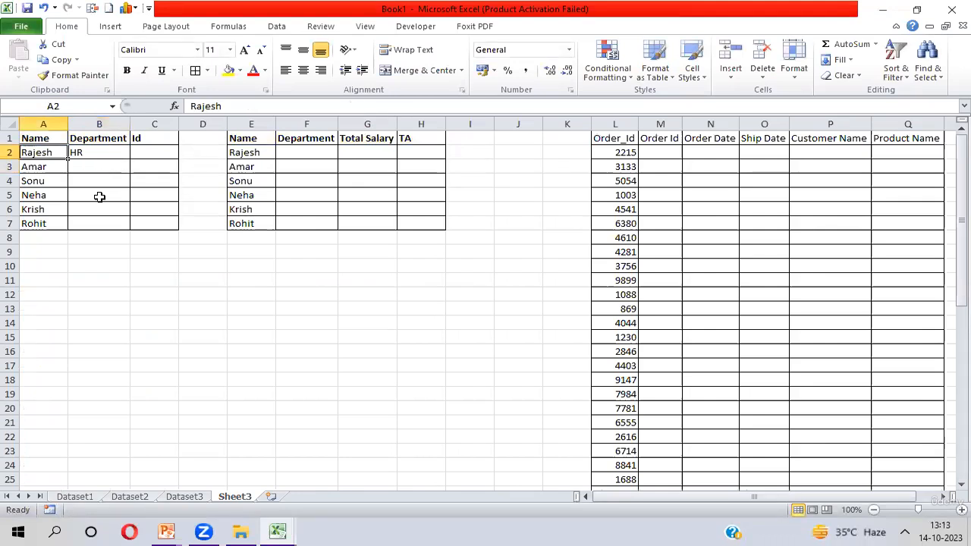
key(Right)
key(shift+Down)
key(shift+Down)
key(shift+Down)
key(shift+Down)
key(shift+Down)
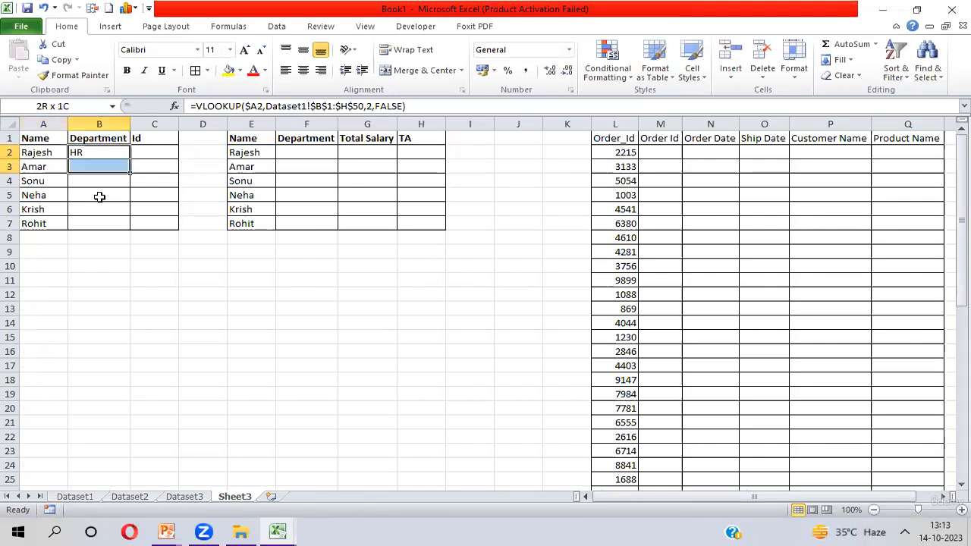
key(ctrl+d)
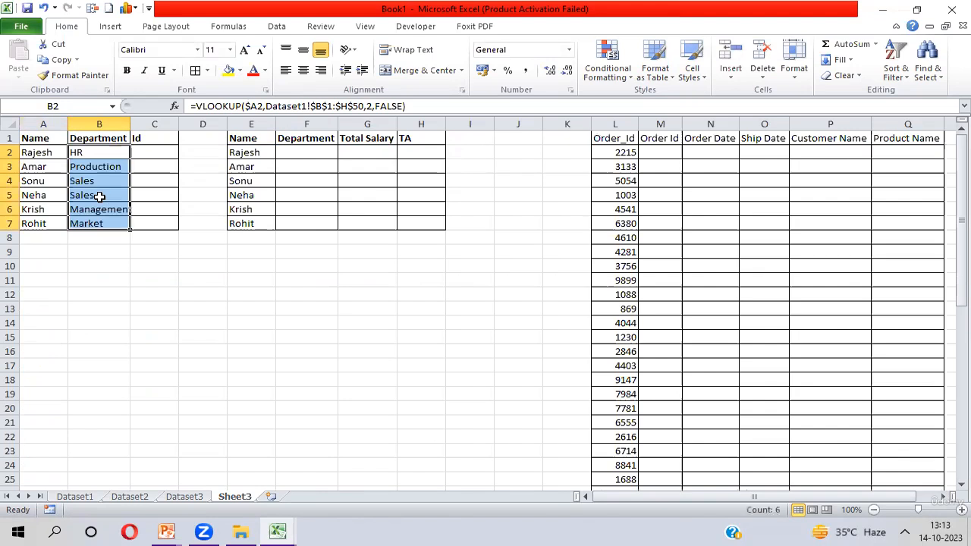
Review the names in column A against the looked-up departments in column B on Sheet3
key(Up)
key(Down)
key(ctrl+shift+Down)
key(Up)
key(Left)
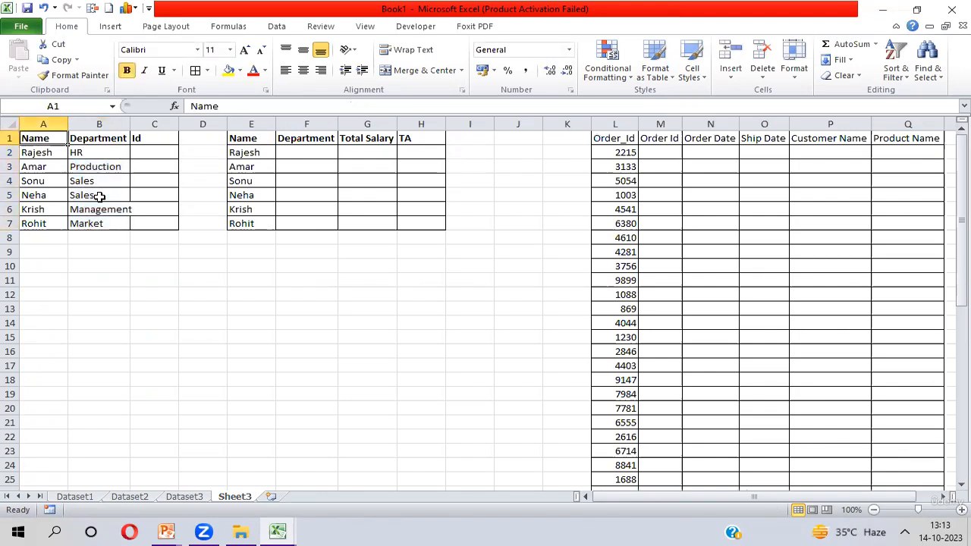
key(shift+Right)
key(shift+Left)
key(ctrl+shift+Down)
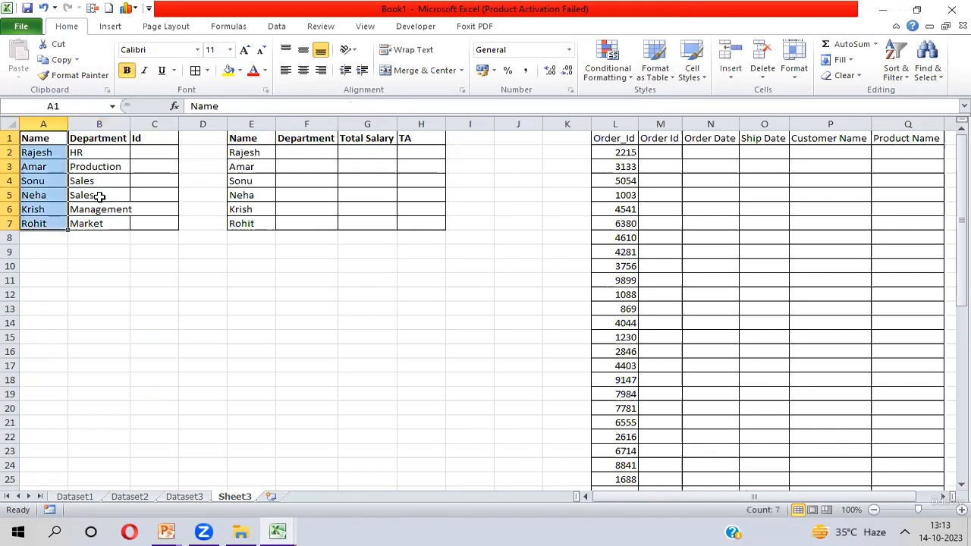
key(Right)
key(ctrl+shift+Down)
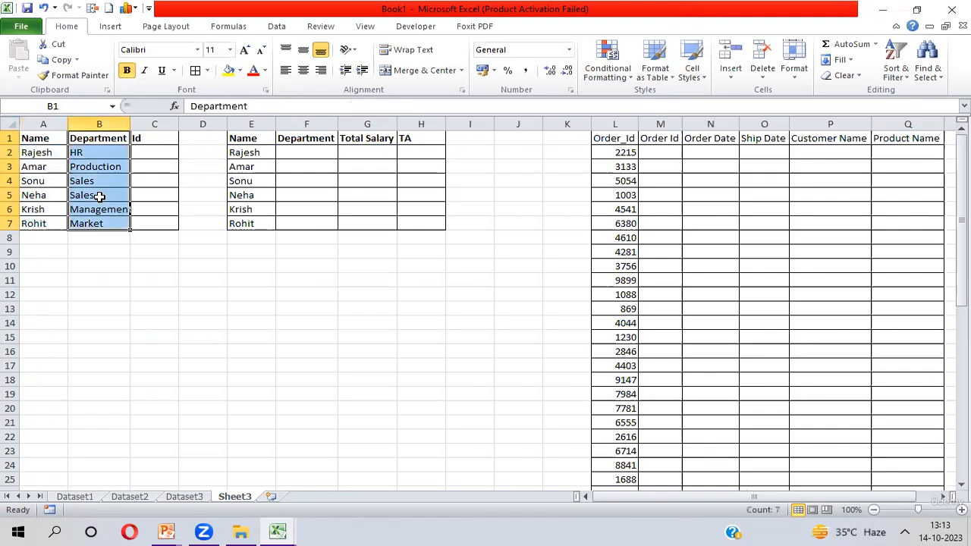
Examine the Id column C1:C7 of the first Sheet3 table
key(Right)
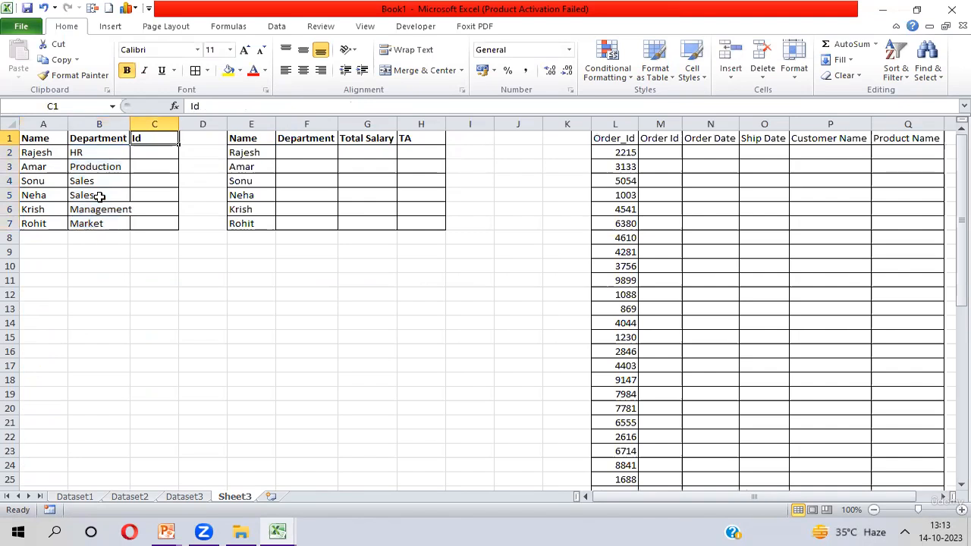
key(shift+Down)
key(shift+Down)
key(shift+Down)
key(shift+Down)
key(shift+Down)
key(shift+Down)
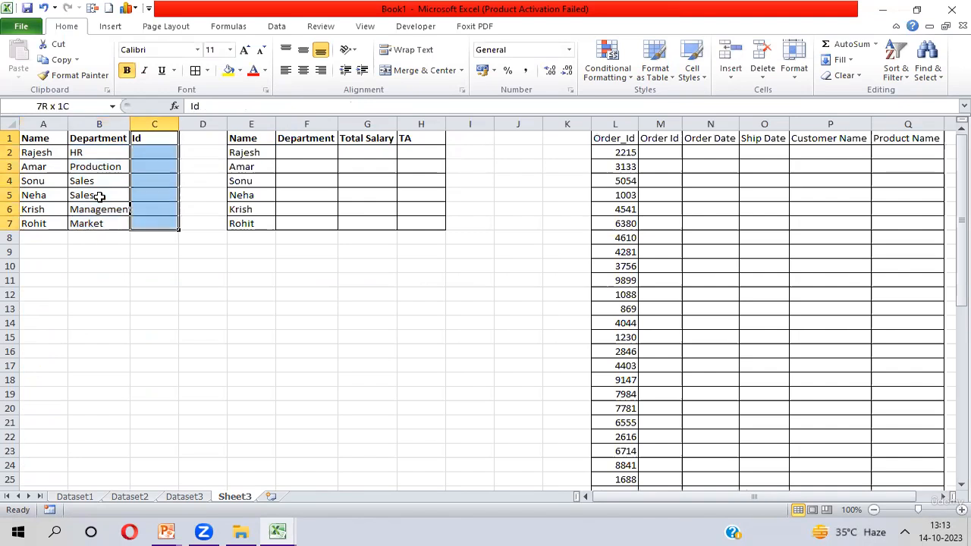
key(Up)
key(Left)
key(Left)
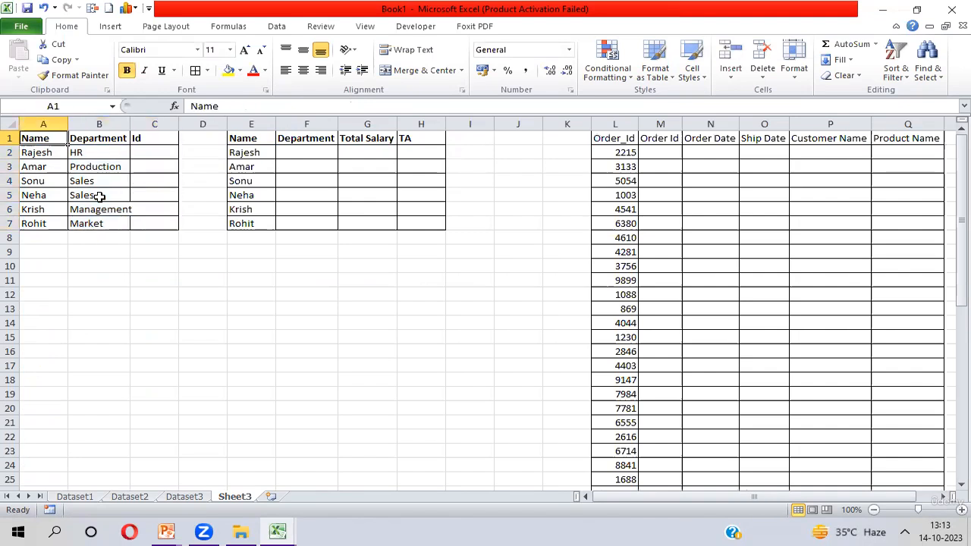
Compare the position of the Name column with the ID column before it on Dataset1
key(ctrl+Page_Up)
key(ctrl+Page_Up)
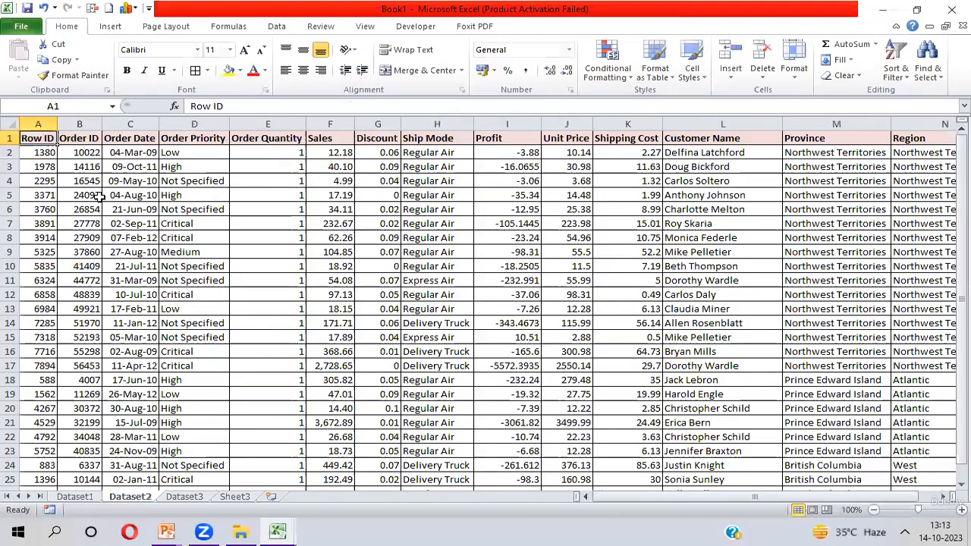
key(ctrl+Page_Up)
key(ctrl+shift+Down)
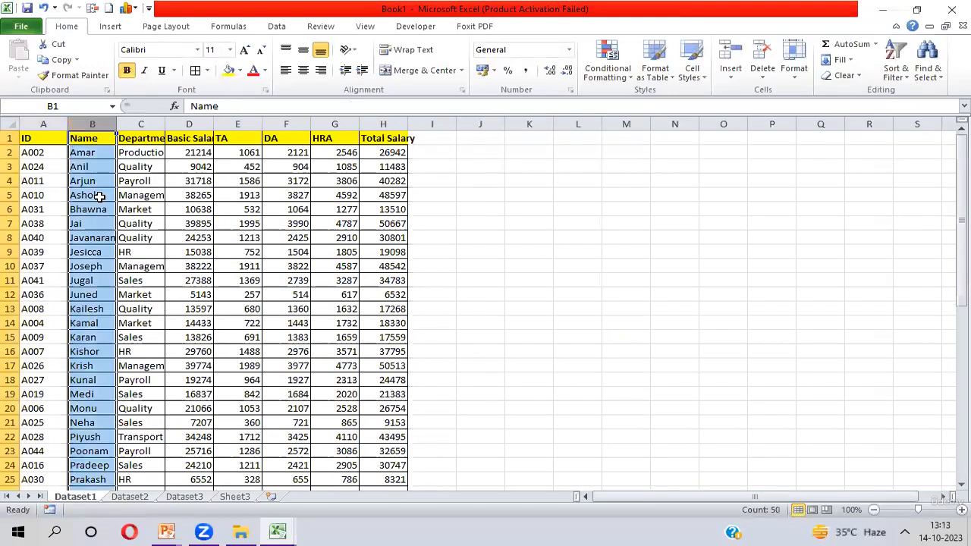
key(shift+Left)
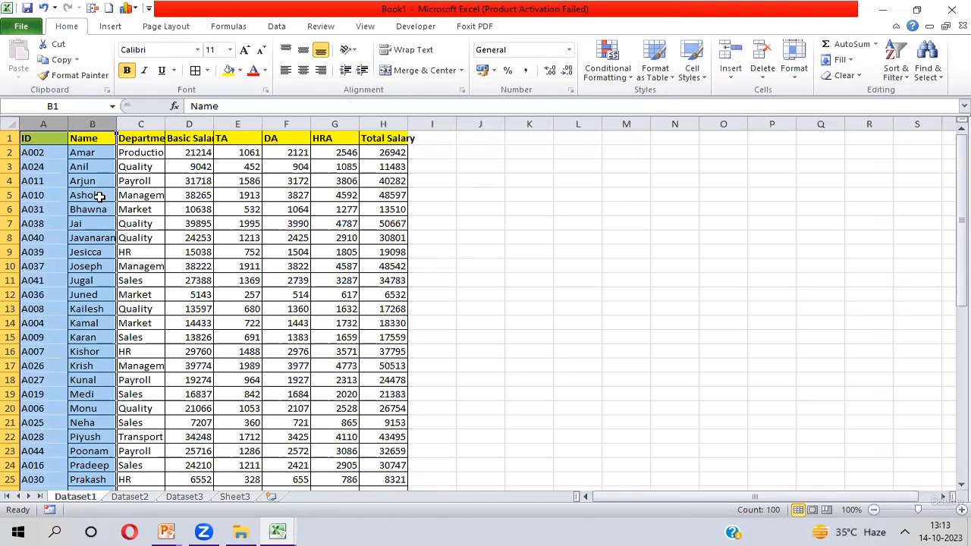
key(Up)
key(ctrl+shift+Down)
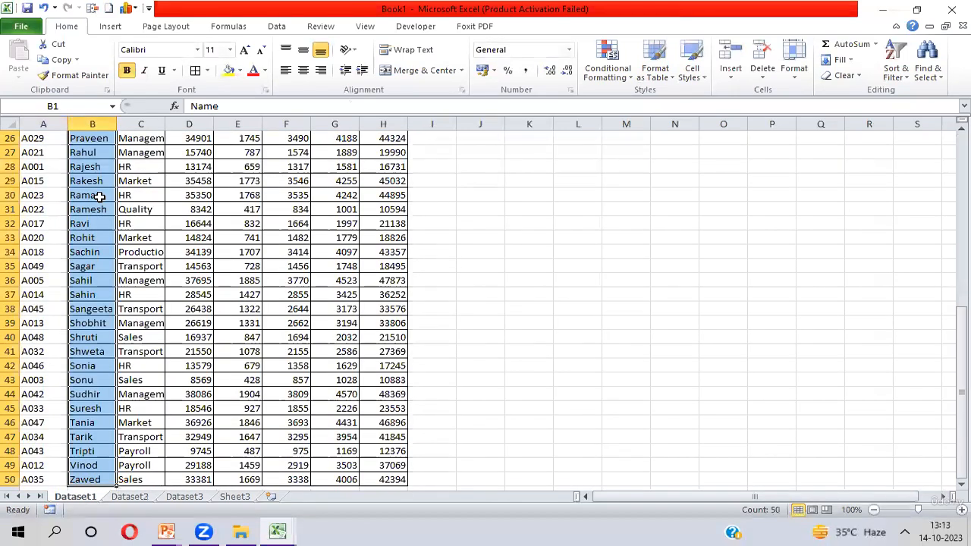
key(shift+Left)
key(Up)
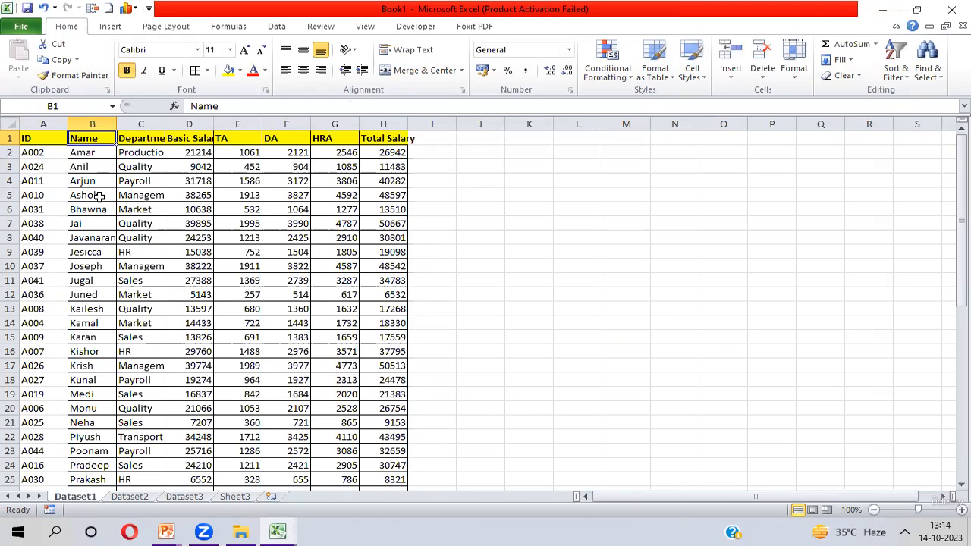
Start a VLOOKUP formula in Id cell C2 on Sheet3
key(ctrl+Page_Down)
key(ctrl+Page_Down)
key(ctrl+Page_Down)
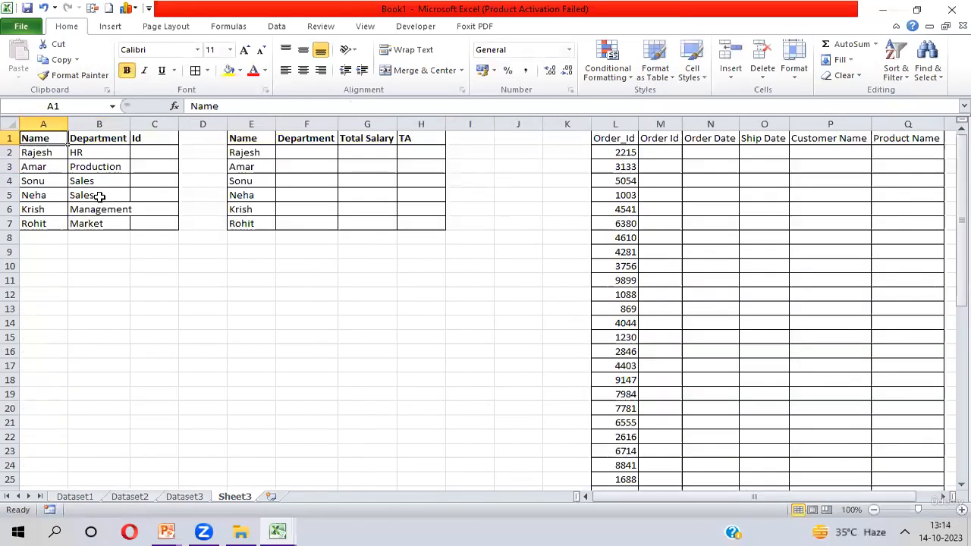
key(Right)
key(Right)
key(Down)
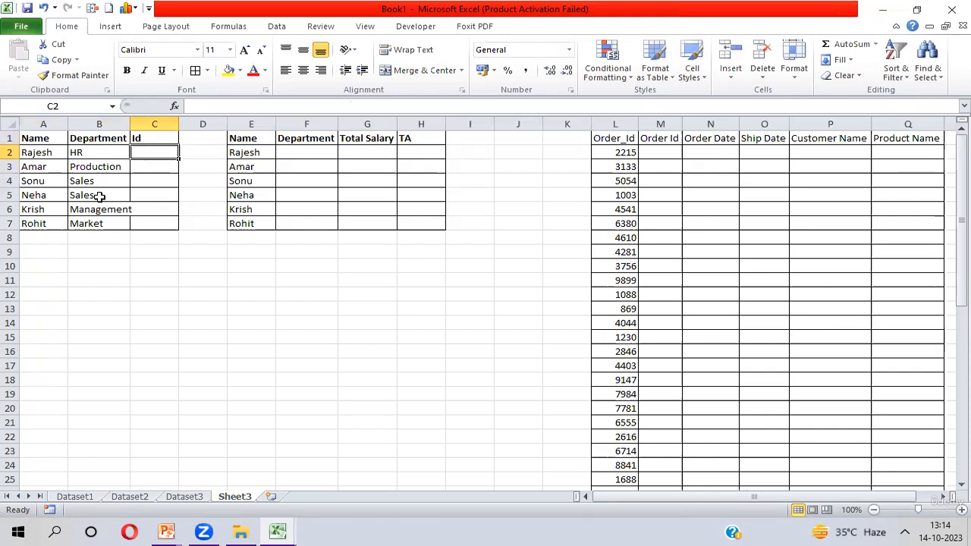
text(=vl)
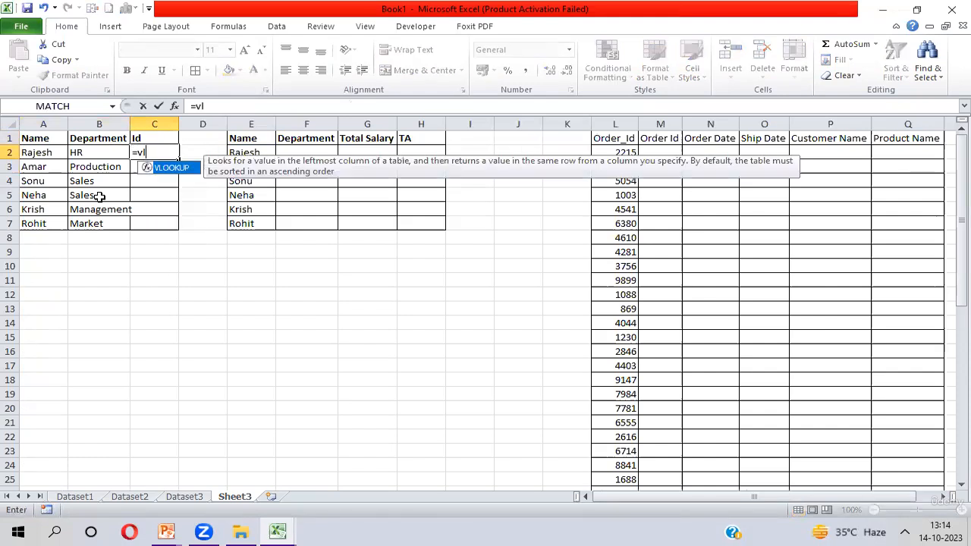
key(Tab)
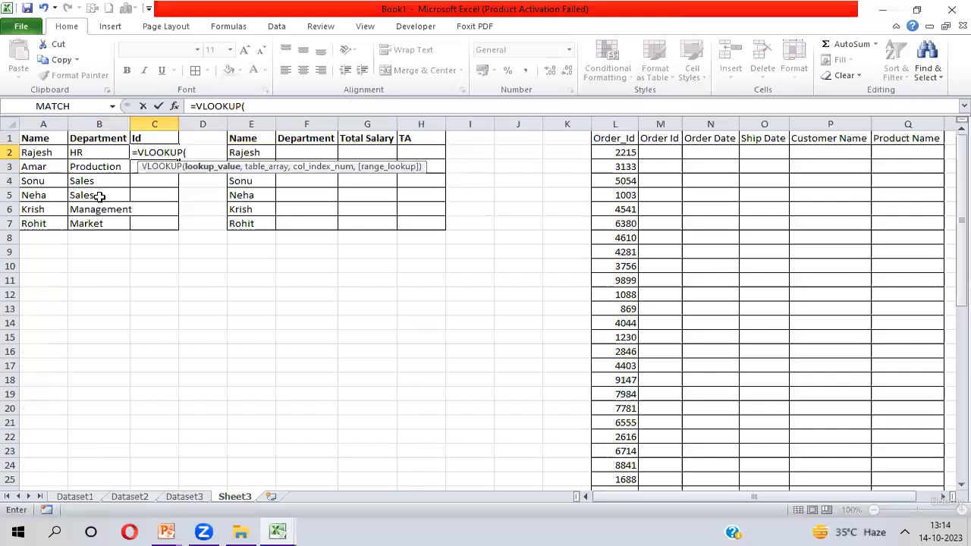
Set the lookup value of the VLOOKUP in Id cell C2 to $A2 with only the column locked
key(Left)
key(Left)
key(F4)
key(F4)
key(F4)
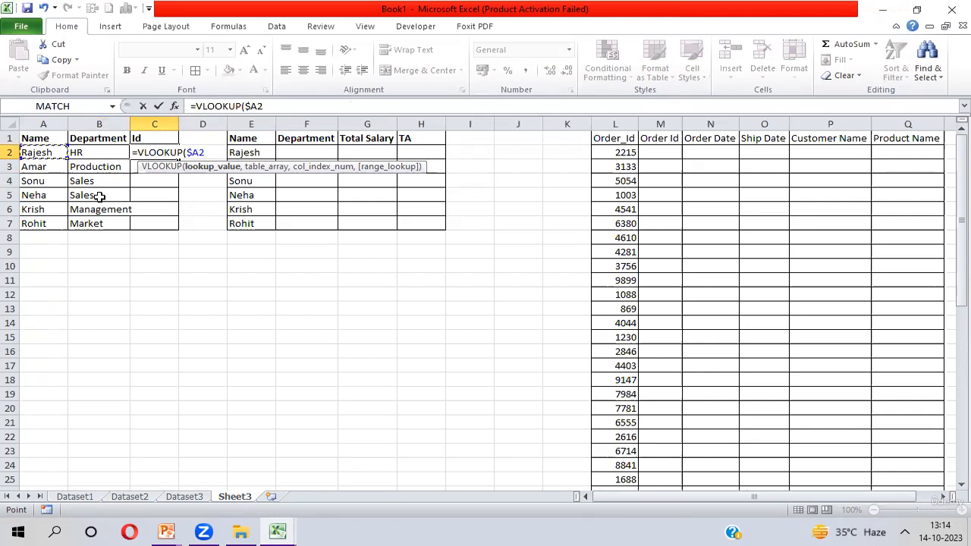
text(,)
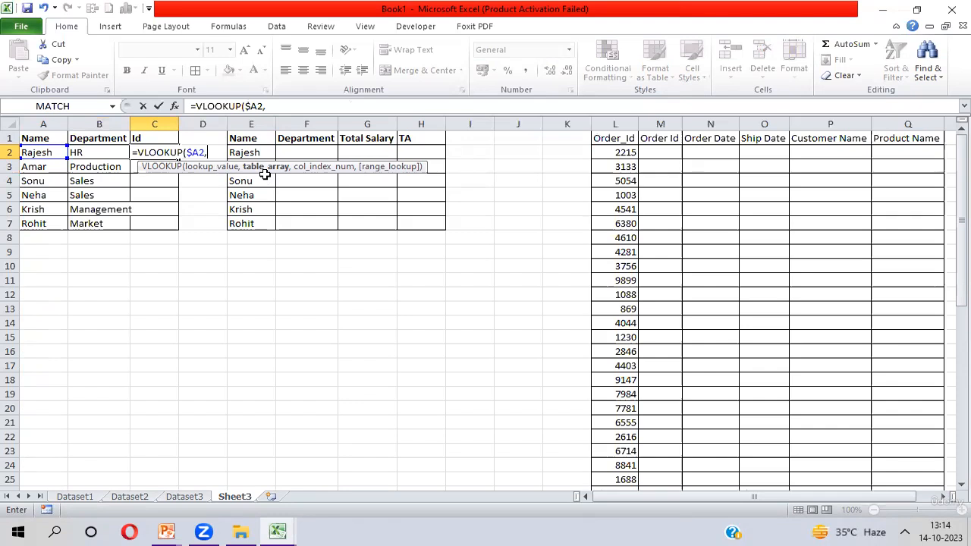
Nest a CHOOSE function as the table array, with the index array {1,2}
text(Cho)
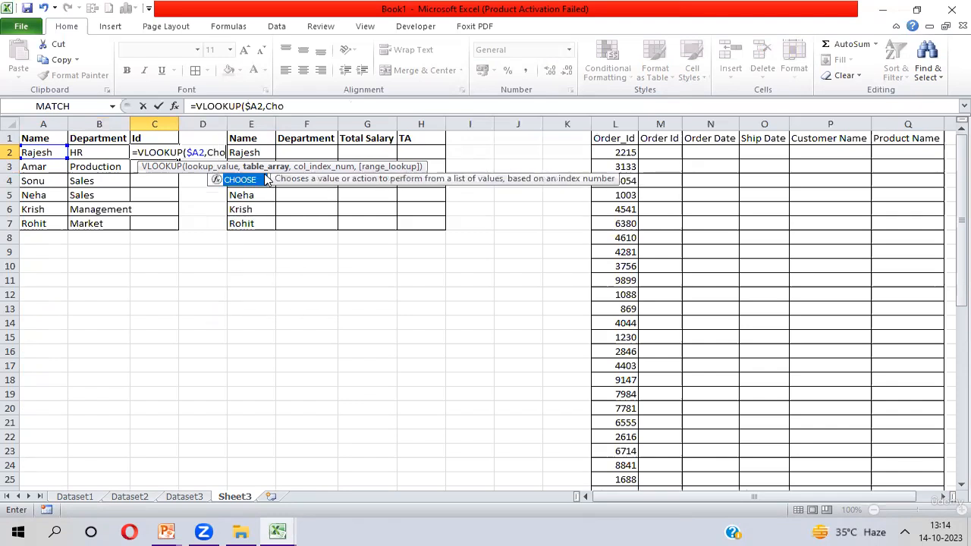
double_click(263, 179)
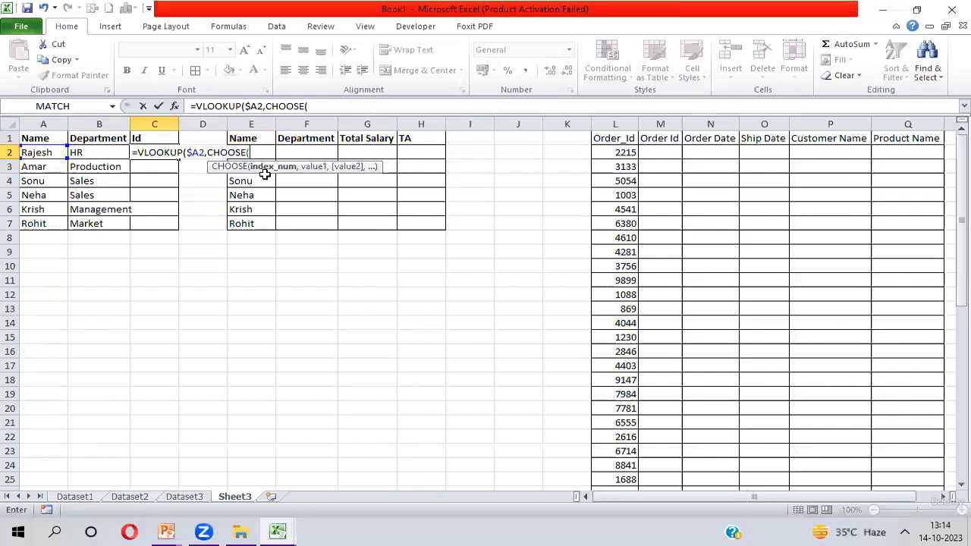
text({1,)
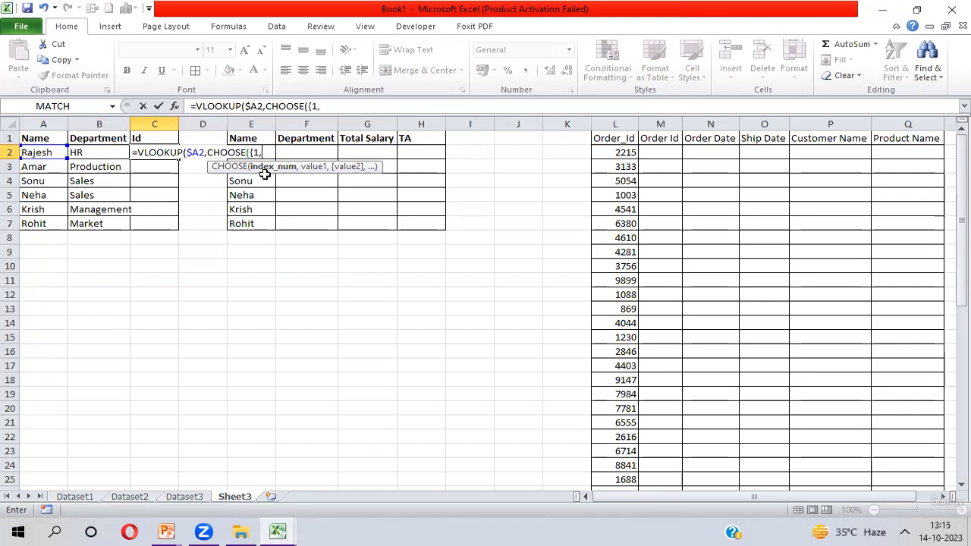
text(2},)
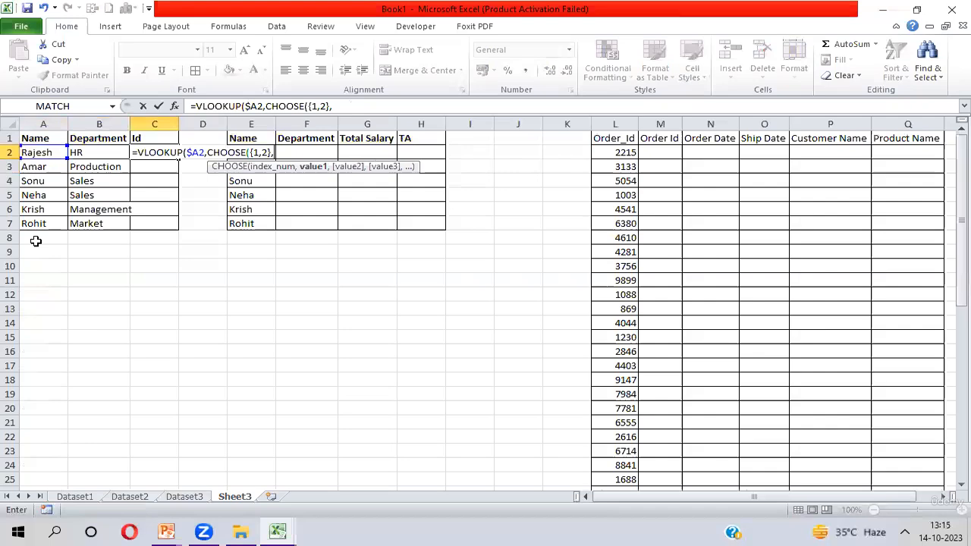
Add the Dataset1 Name range $B$1:$B$50 as an absolute reference for the first CHOOSE value
key(ctrl+Page_Up)
key(ctrl+Page_Up)
key(ctrl+Page_Up)
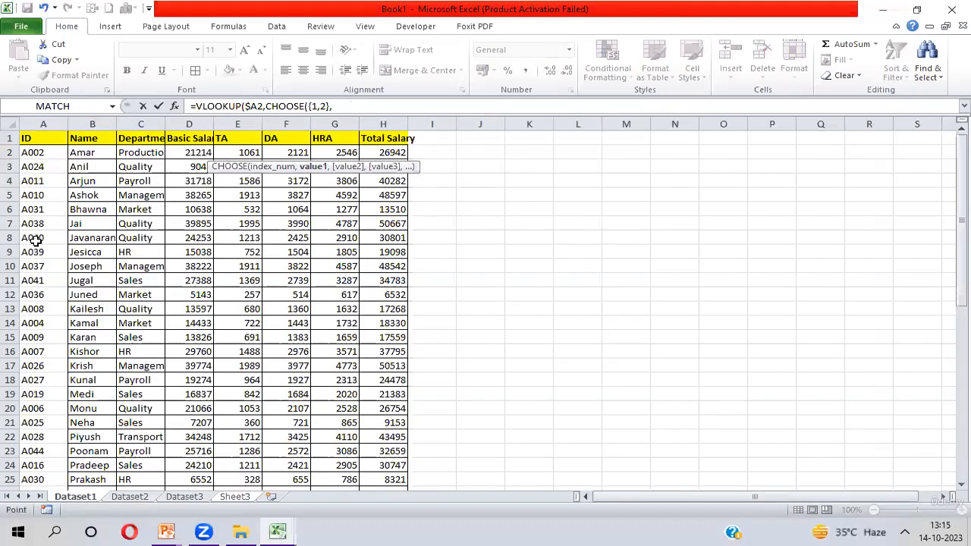
click(90, 140)
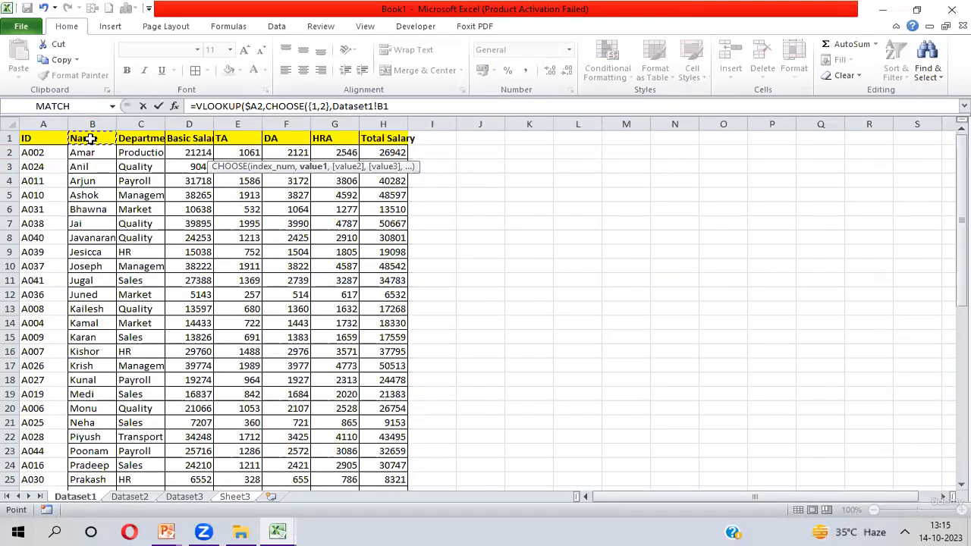
key(ctrl+shift+Down)
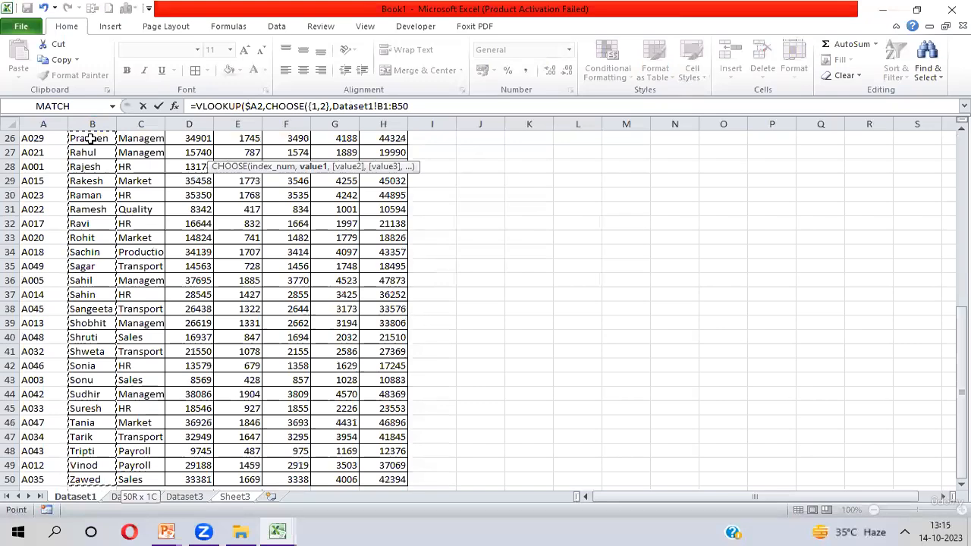
key(F4)
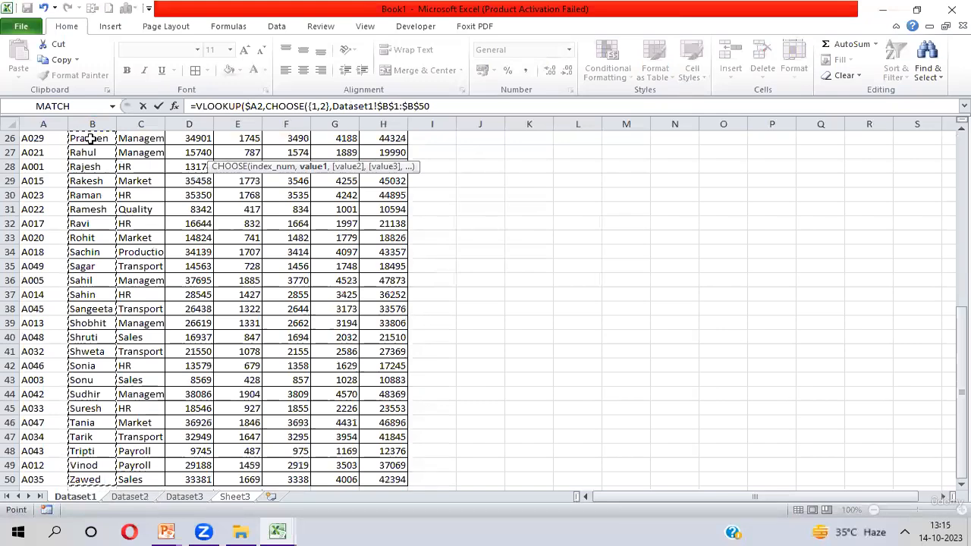
text(,)
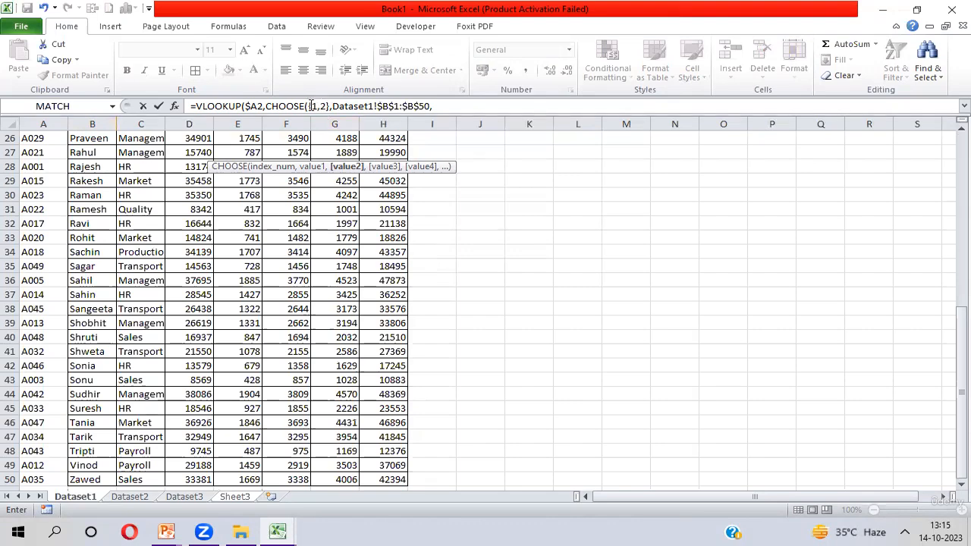
Add the Dataset1 ID range $A$1:$A$50 as the second CHOOSE value with absolute references and close the CHOOSE function
click(40, 169)
key(ctrl+Up)
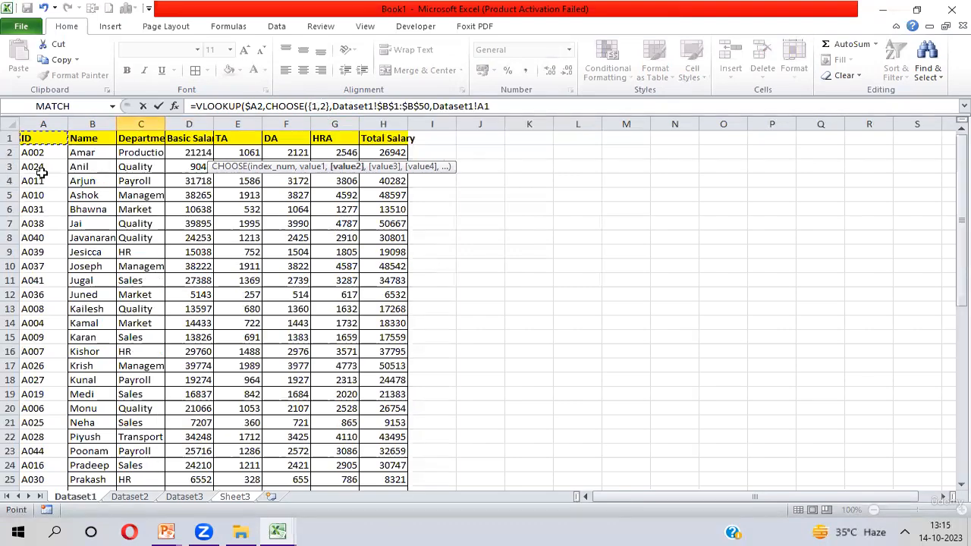
key(ctrl+shift+Down)
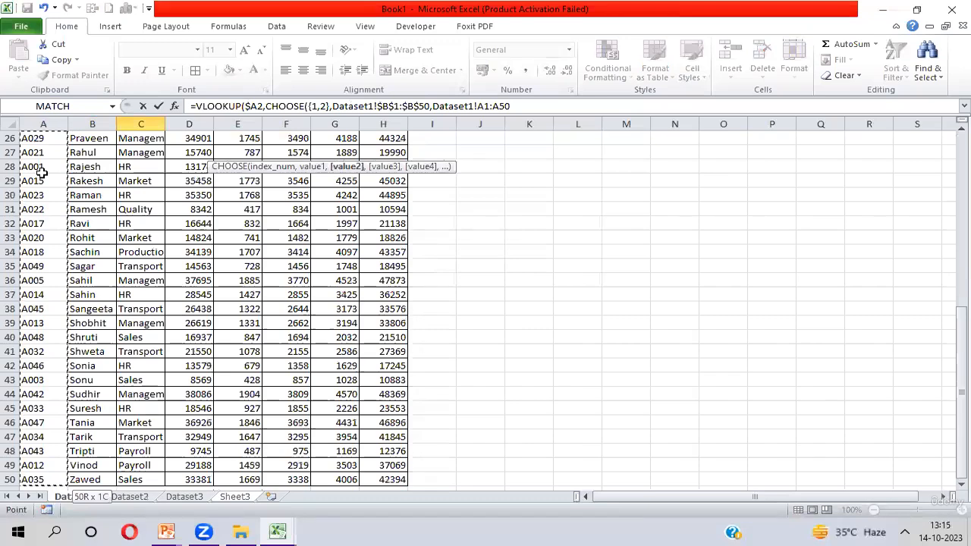
key(F4)
text())
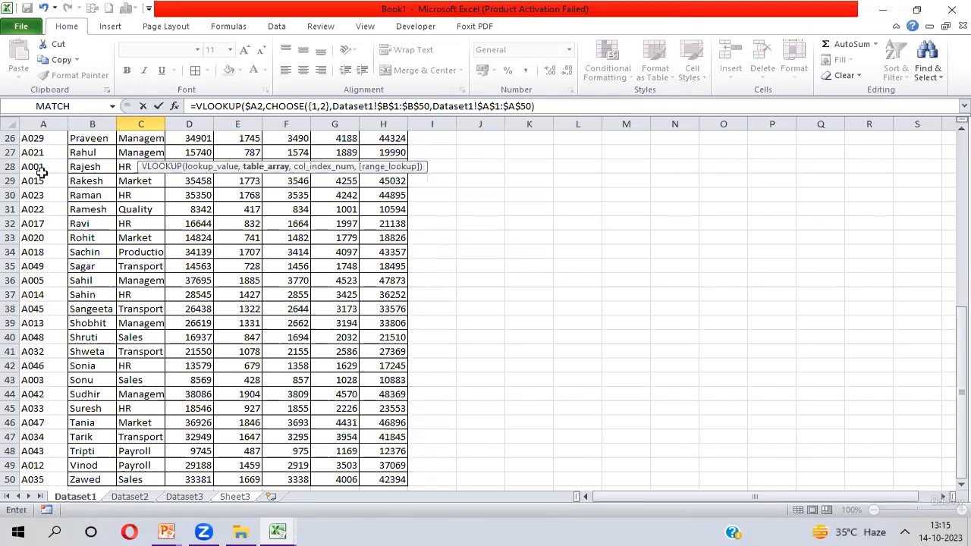
Compare index numbers 1 and 2 with the Name and ID ranges inside the CHOOSE function
click(310, 106)
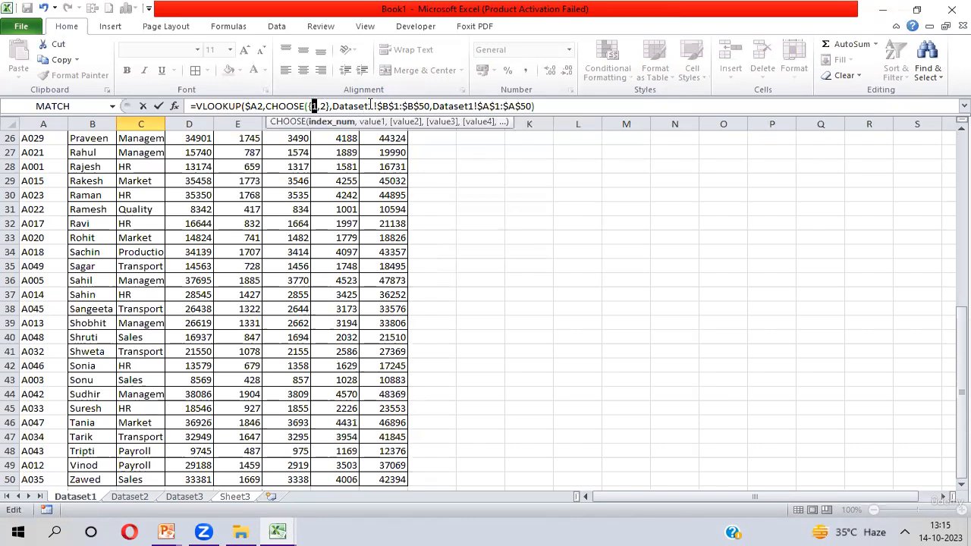
drag(375, 105, 429, 105)
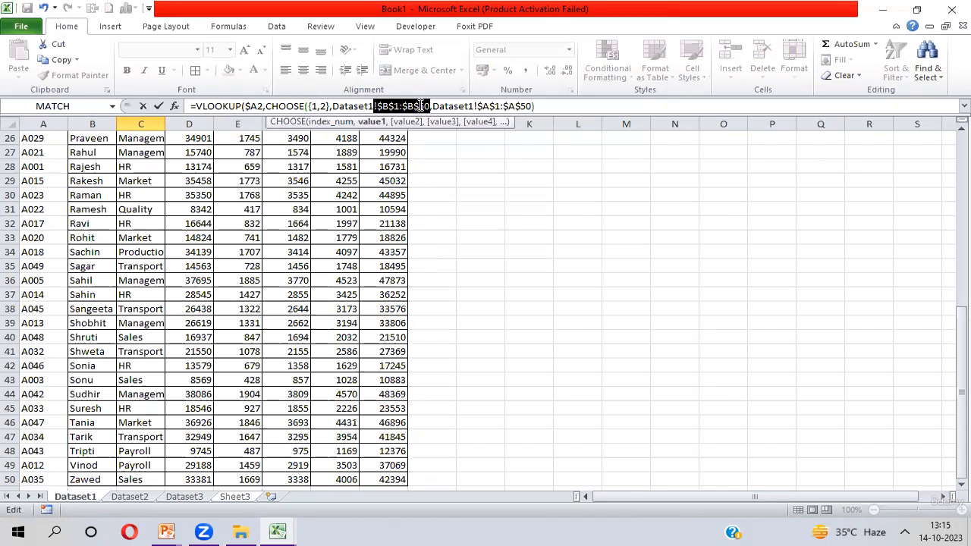
drag(318, 106, 329, 106)
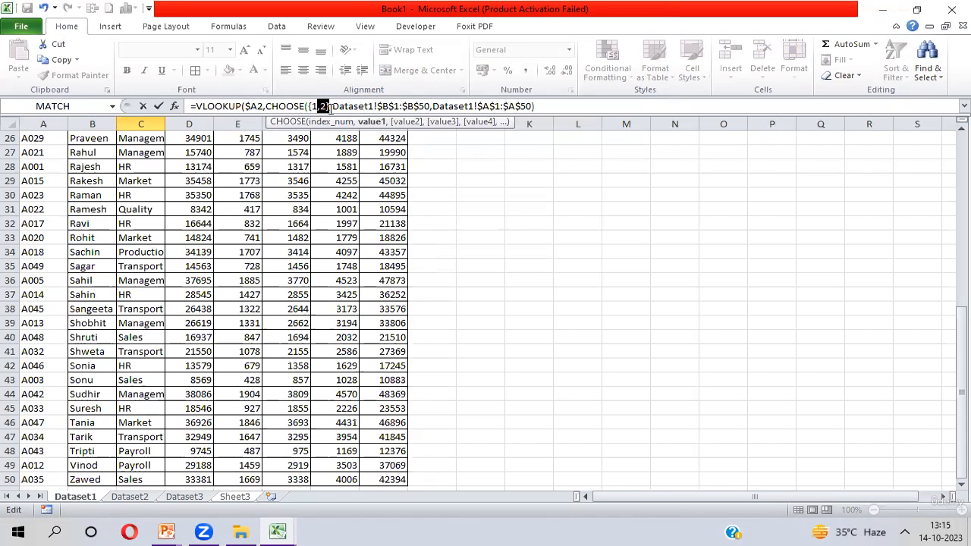
drag(474, 105, 532, 105)
Finish the VLOOKUP with column index 2 and exact match 0, and enter it in Sheet3 cell C2
click(544, 106)
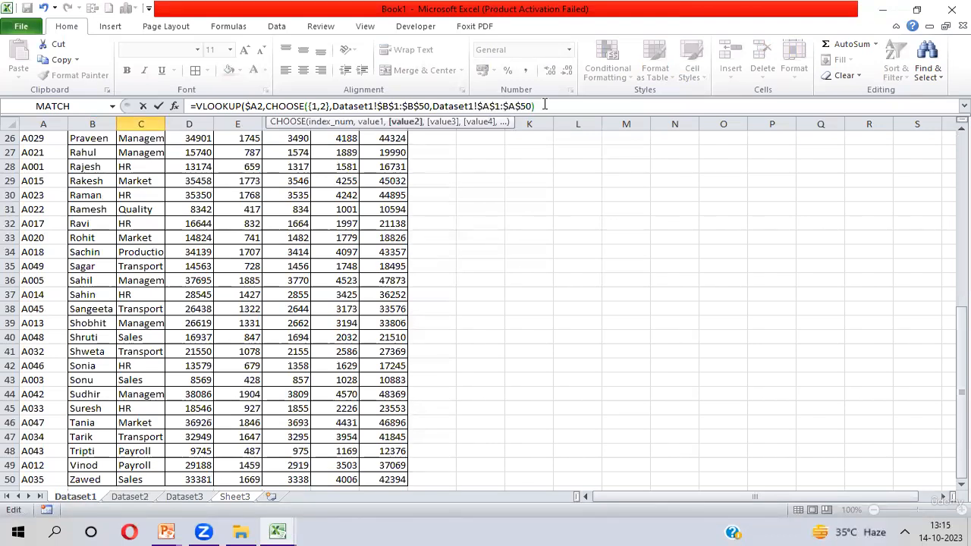
text())
text(2)
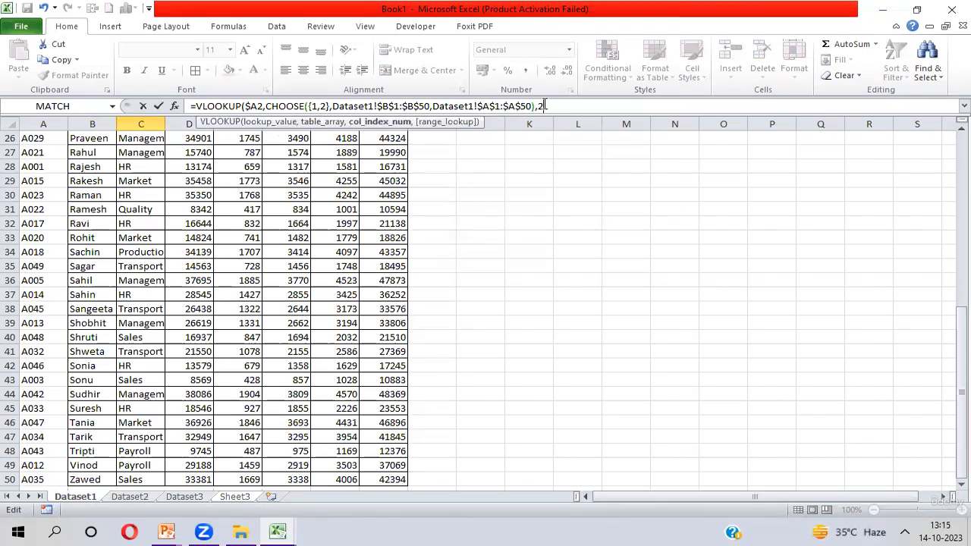
drag(476, 106, 530, 106)
click(558, 106)
text(,)
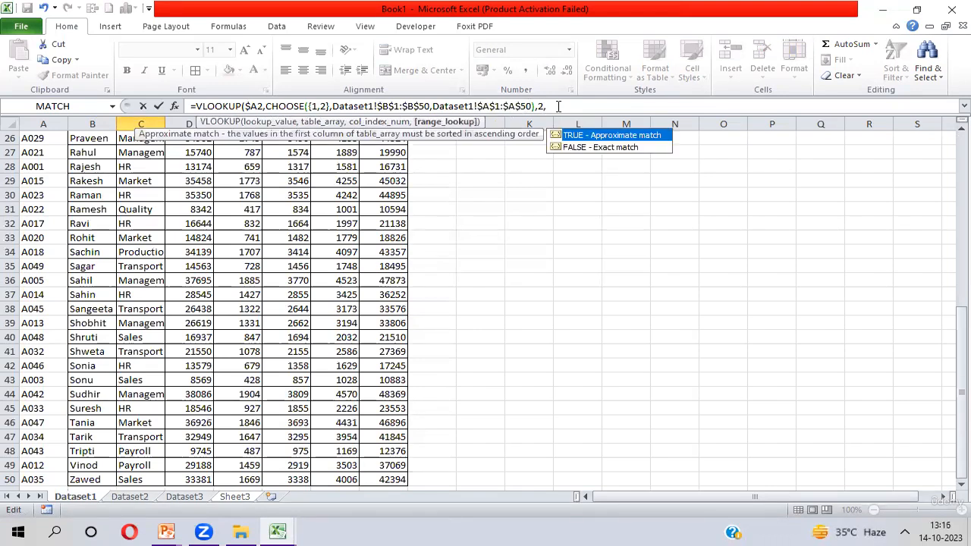
text(0))
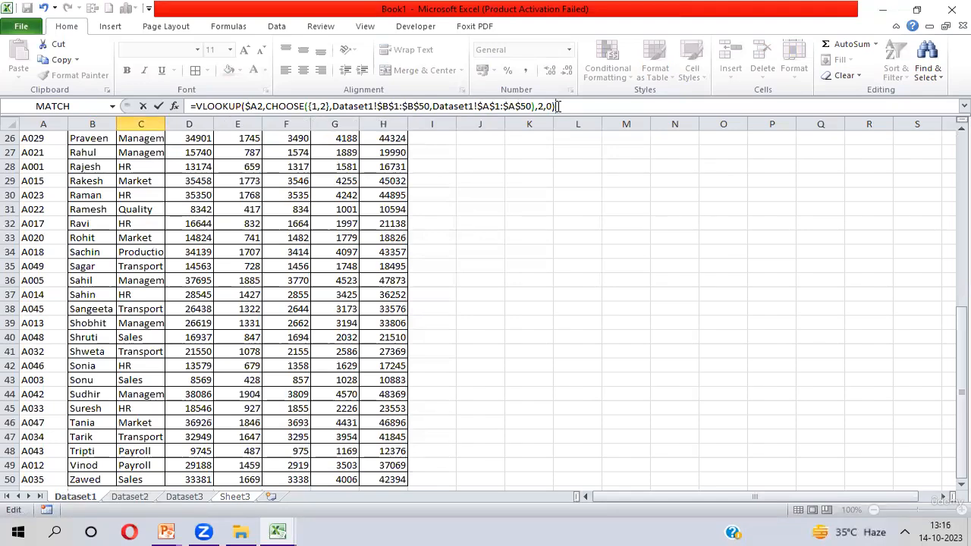
key(Return)
key(Up)
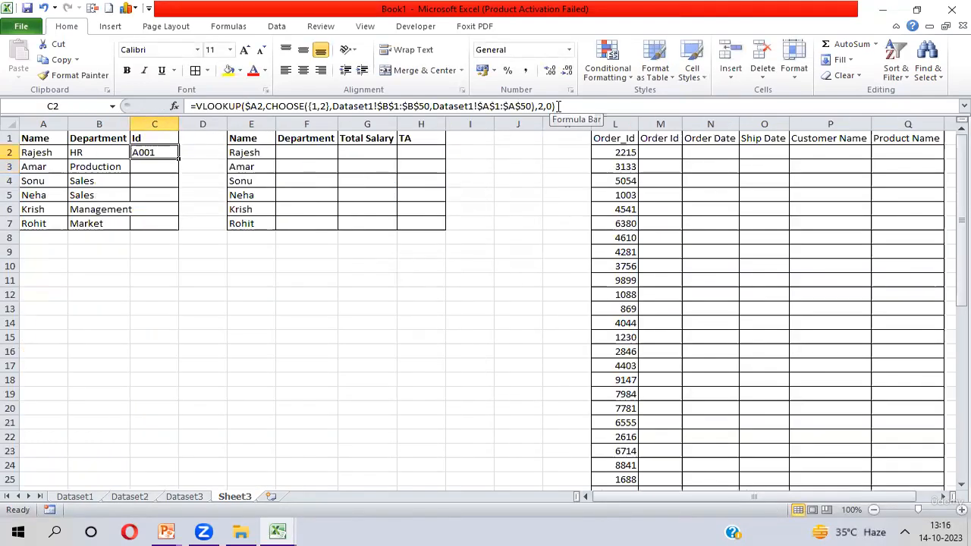
Fill the Id formula from C2 down through C7
key(shift+Down)
key(shift+Down)
key(shift+Down)
key(shift+Down)
key(shift+Down)
key(ctrl+d)
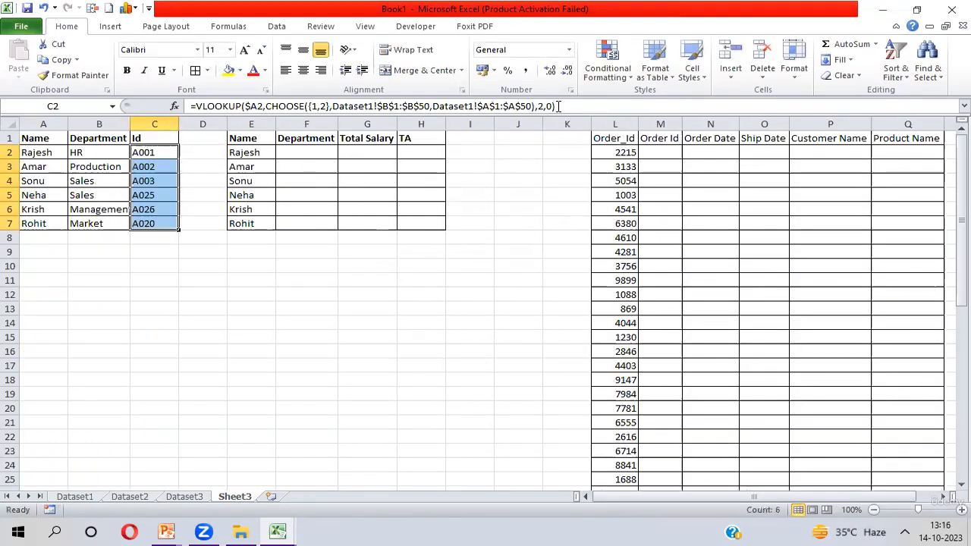
Review the names in A2:A7 on Sheet3 against the ID and Name columns on Dataset1
key(Left)
key(Left)
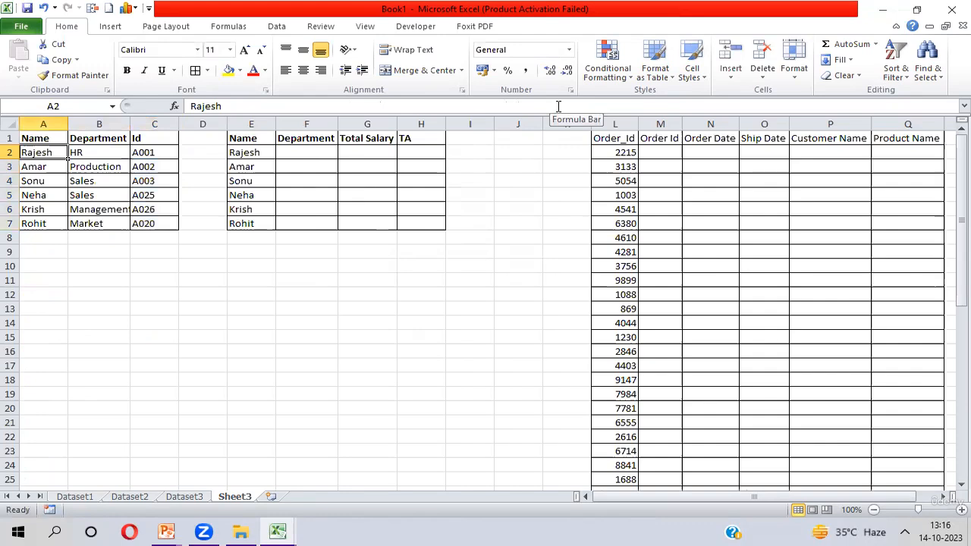
key(ctrl+shift+Down)
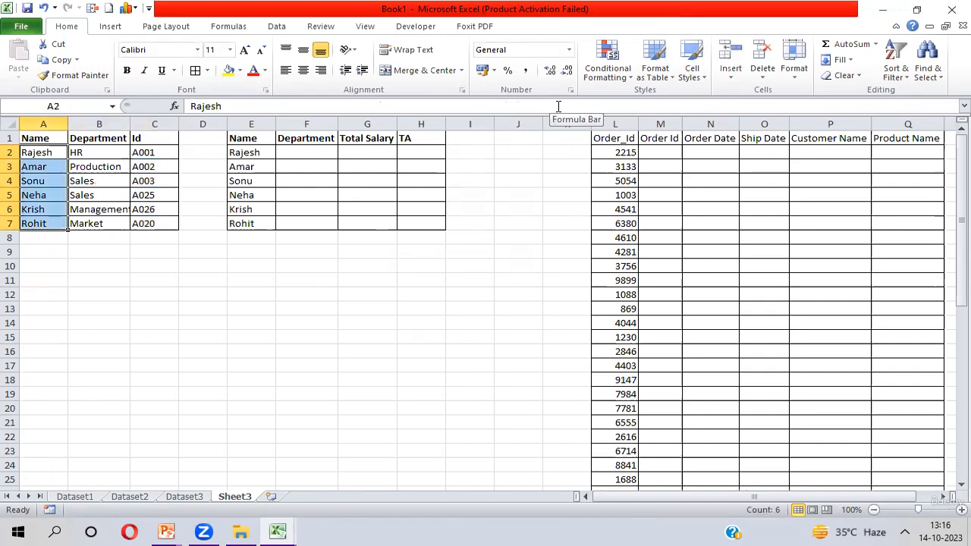
key(ctrl+Page_Up)
key(ctrl+Page_Up)
key(ctrl+Page_Up)
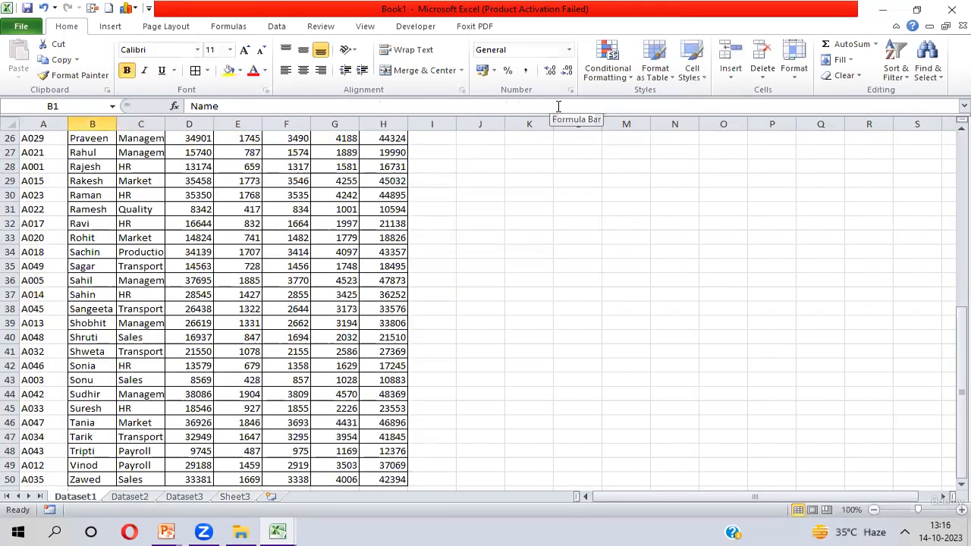
key(ctrl+BackSpace)
key(ctrl+space)
key(ctrl+Home)
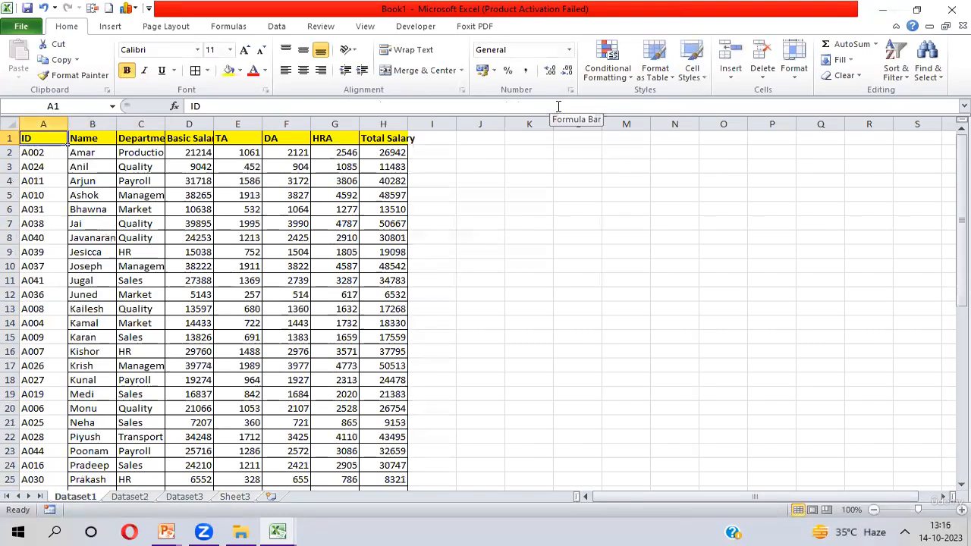
Copy the ID column A1:A50 on Dataset1
key(ctrl+shift+Down)
key(ctrl+Home)
key(ctrl+shift+Down)
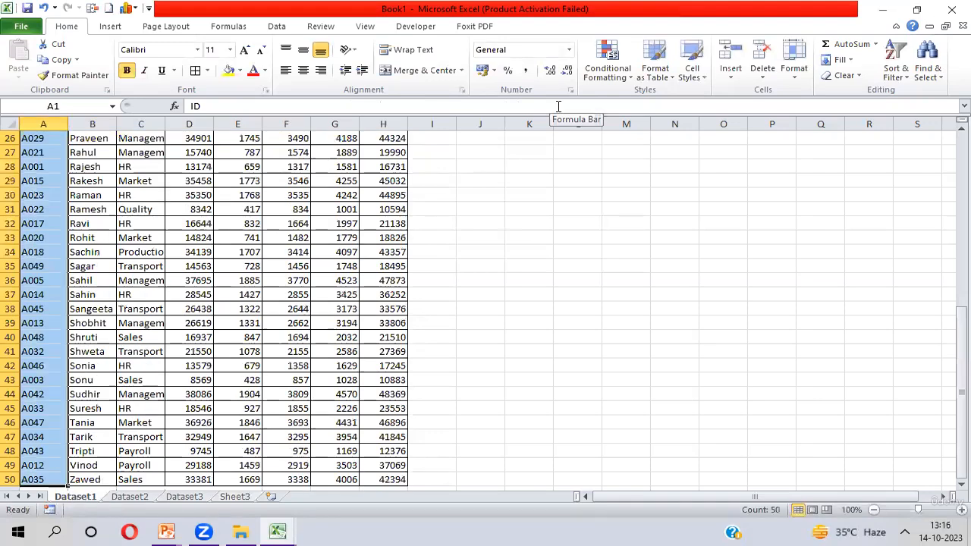
key(ctrl+c)
key(Right)
key(Right)
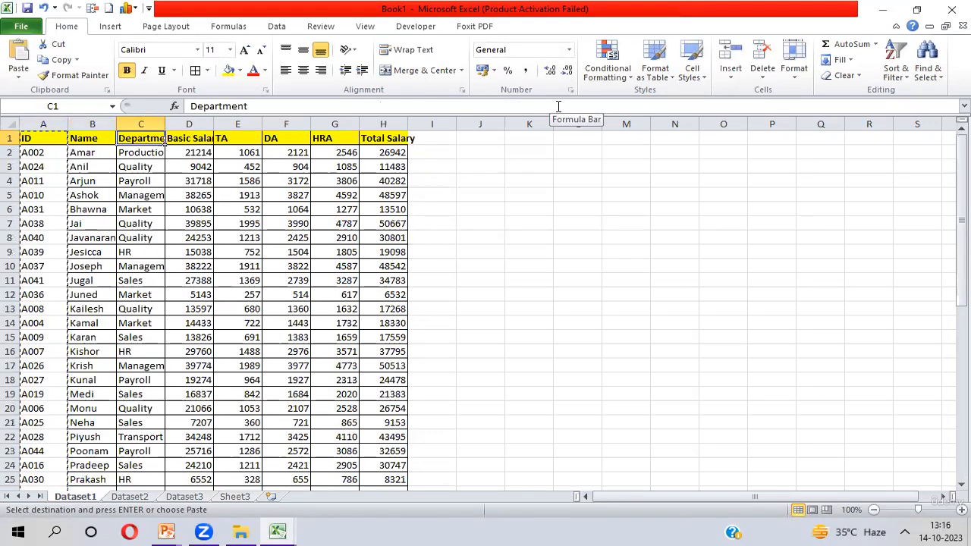
Examine the looked-up Id values in C2:C7 on Sheet3 and their VLOOKUP with CHOOSE formula
key(ctrl+Page_Down)
key(ctrl+Page_Down)
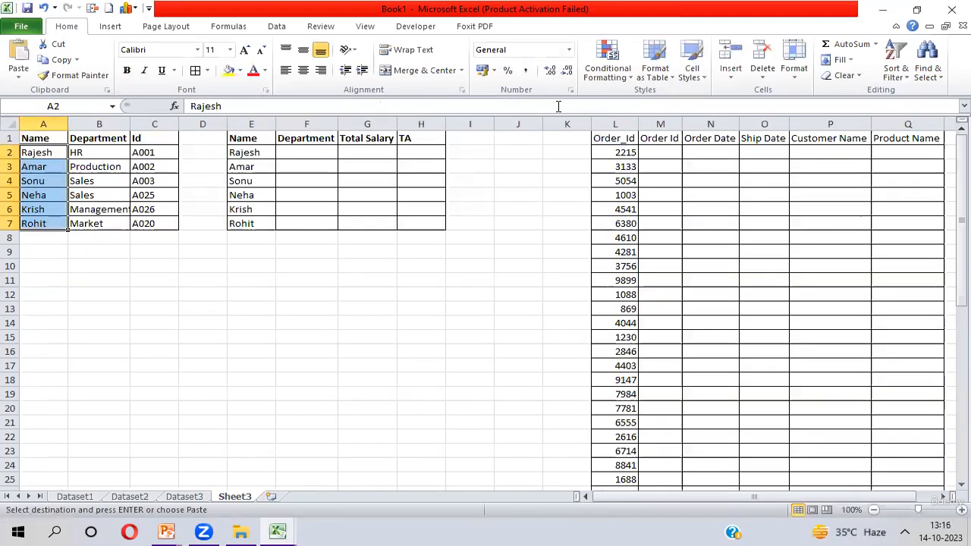
key(Right)
key(Right)
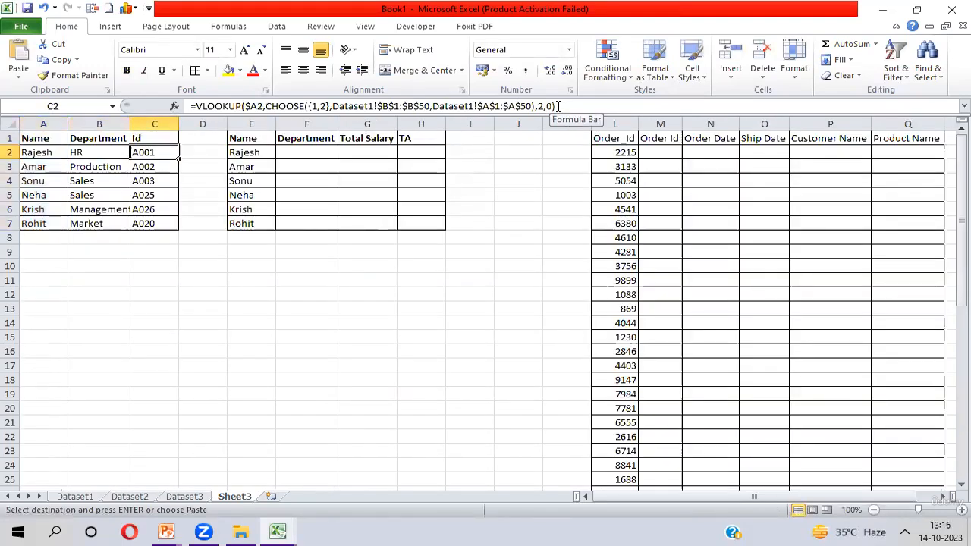
key(ctrl+shift+Down)
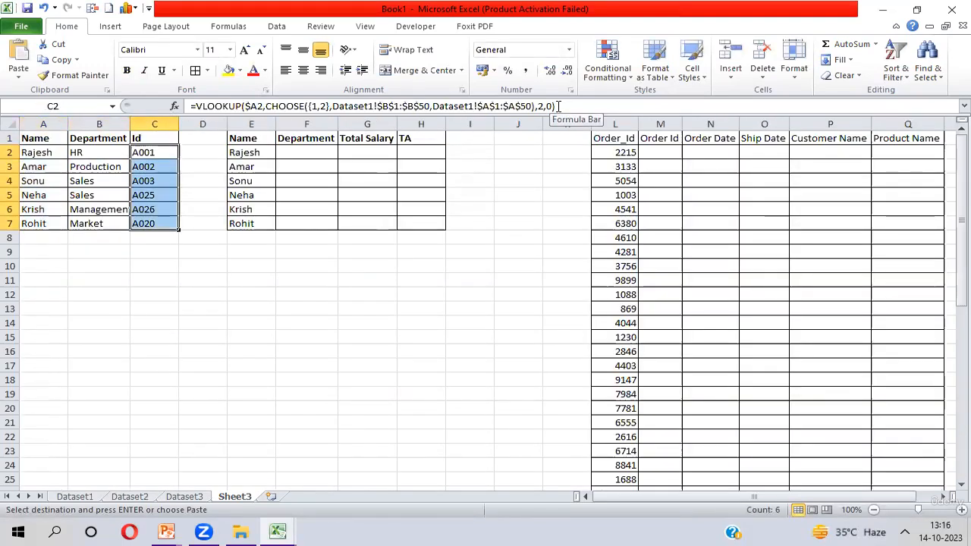
Examine the Department, Total Salary and TA headings F1:H1 of the second Sheet3 table
click(890, 23)
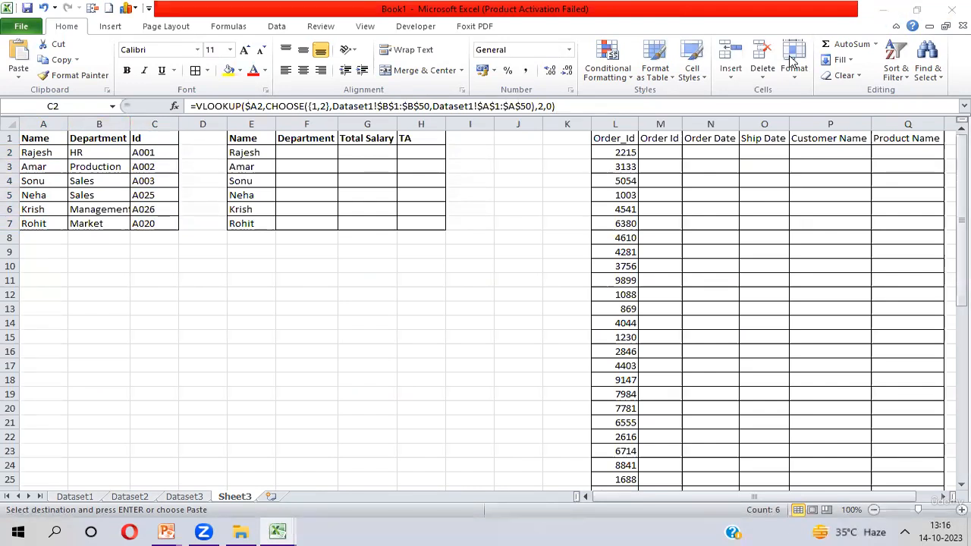
click(313, 152)
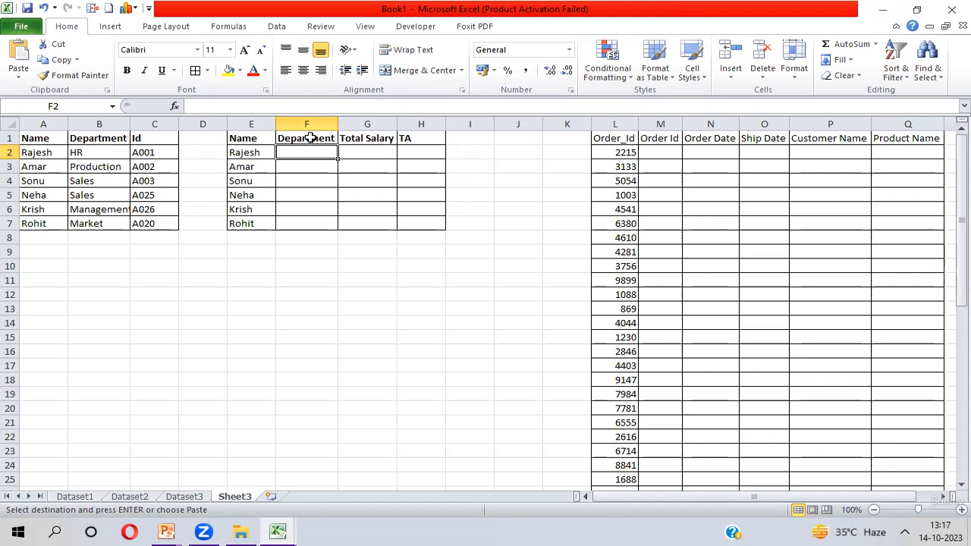
click(310, 138)
key(shift+Right)
key(shift+Right)
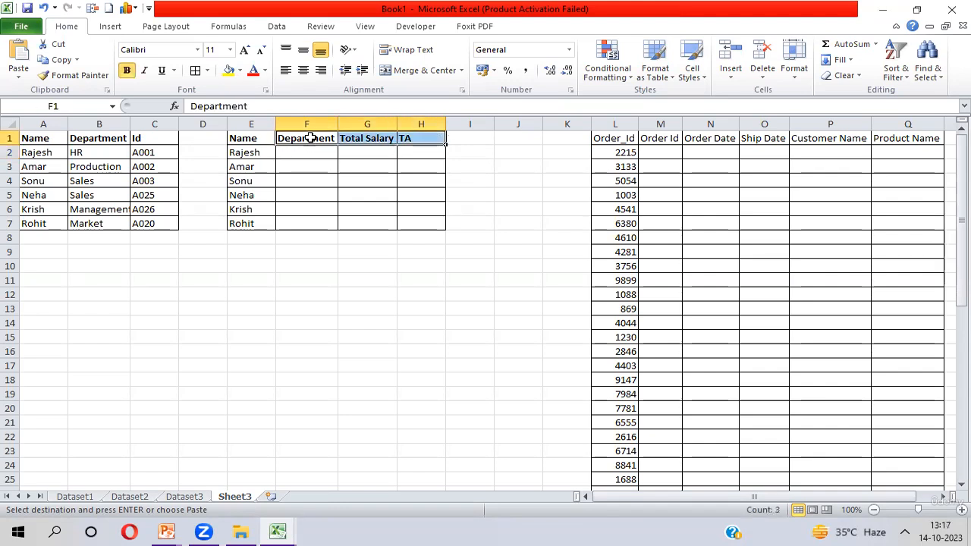
Review the names in E1:E7 and the Department, Total Salary and TA headings of the second Sheet3 table
key(Left)
key(ctrl+shift+Down)
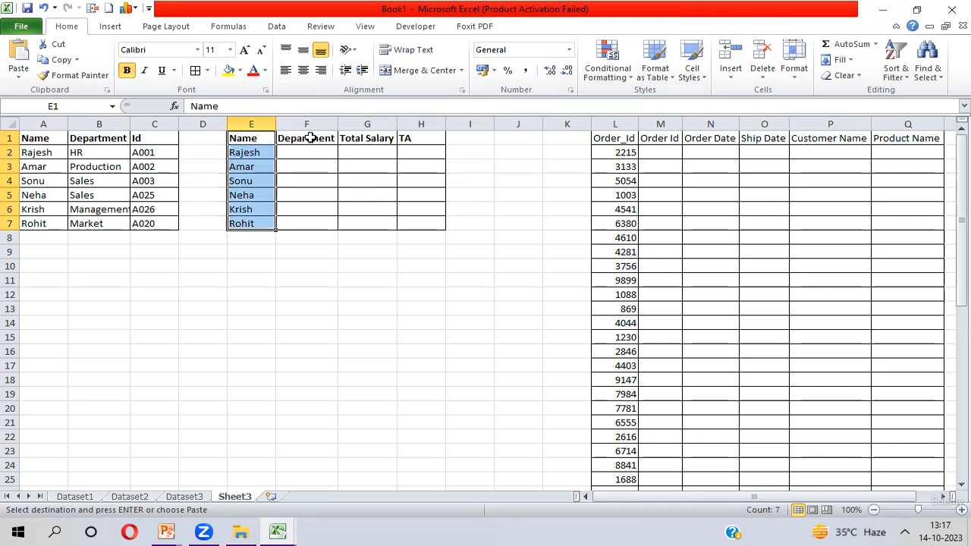
key(Right)
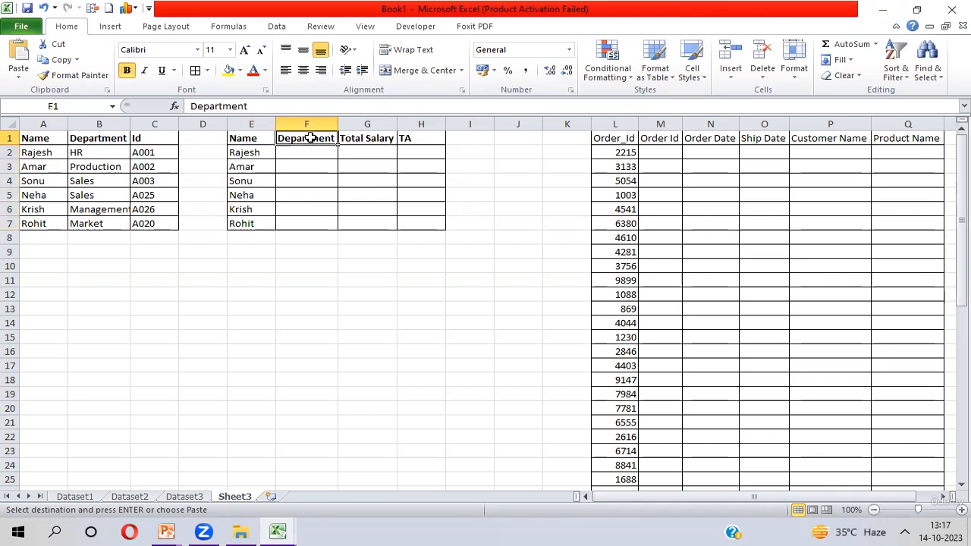
key(Right)
key(Right)
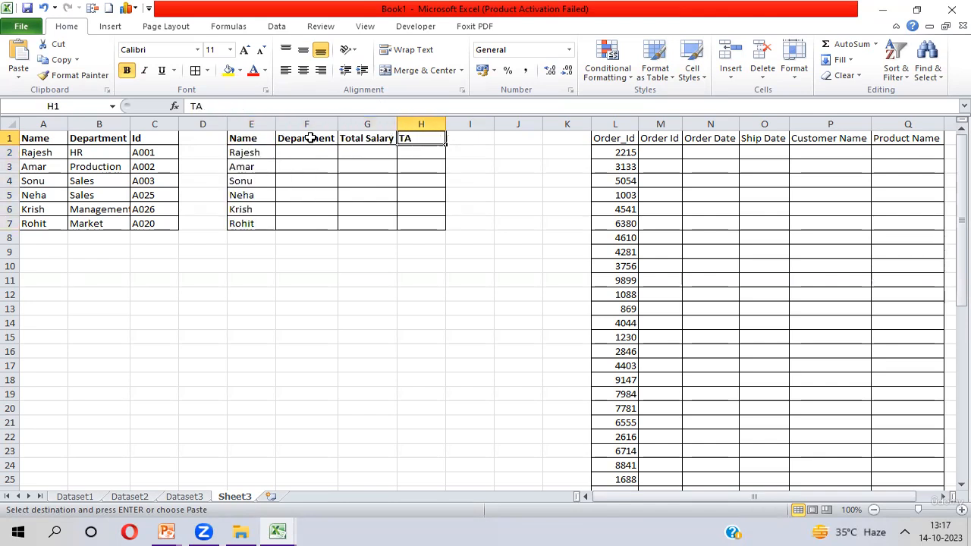
key(Left)
key(Left)
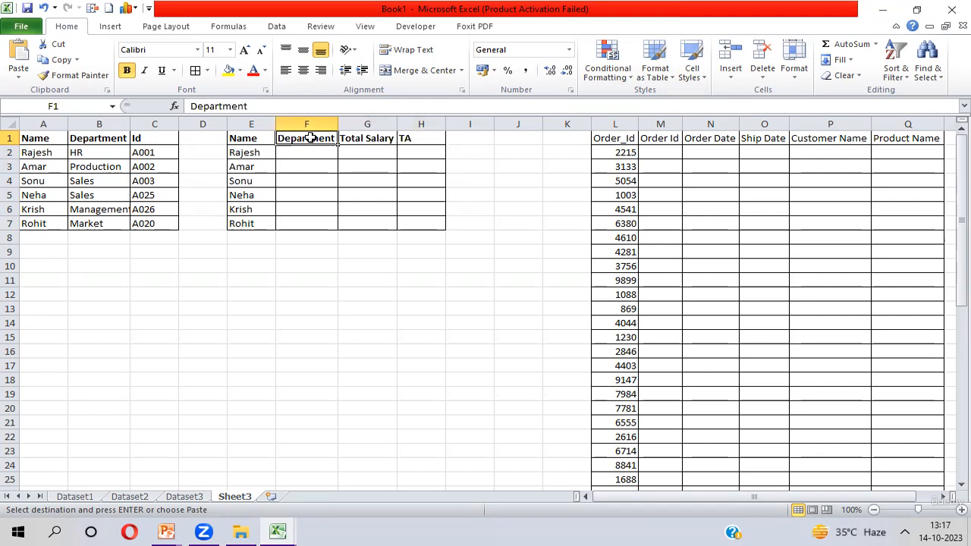
Examine the empty Department, Total Salary and TA cells in F2:H7 of the second Sheet3 table
key(Down)
key(shift+Down)
key(shift+Down)
key(shift+Down)
key(shift+Down)
key(shift+Down)
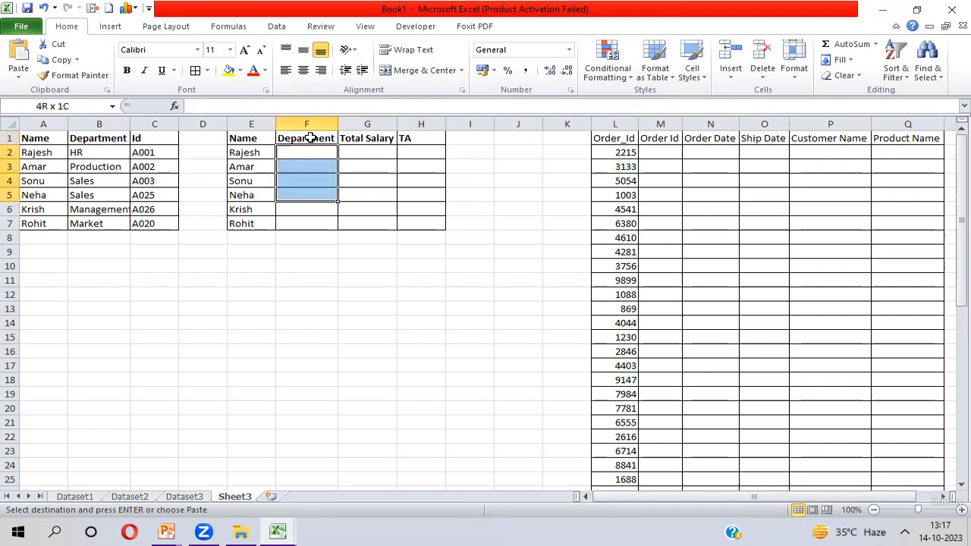
key(Up)
key(Down)
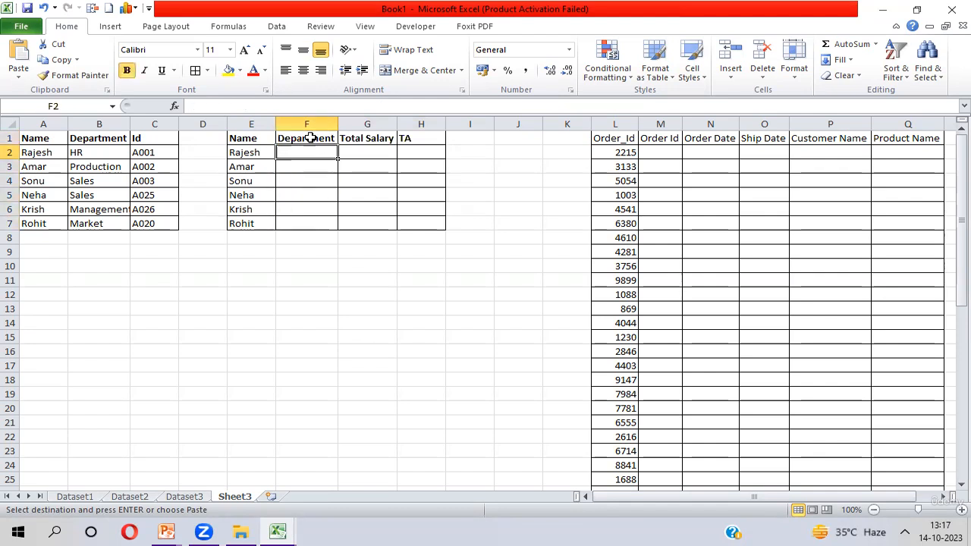
key(shift+Down)
key(shift+Down)
key(shift+Down)
key(shift+Down)
key(shift+Down)
key(Right)
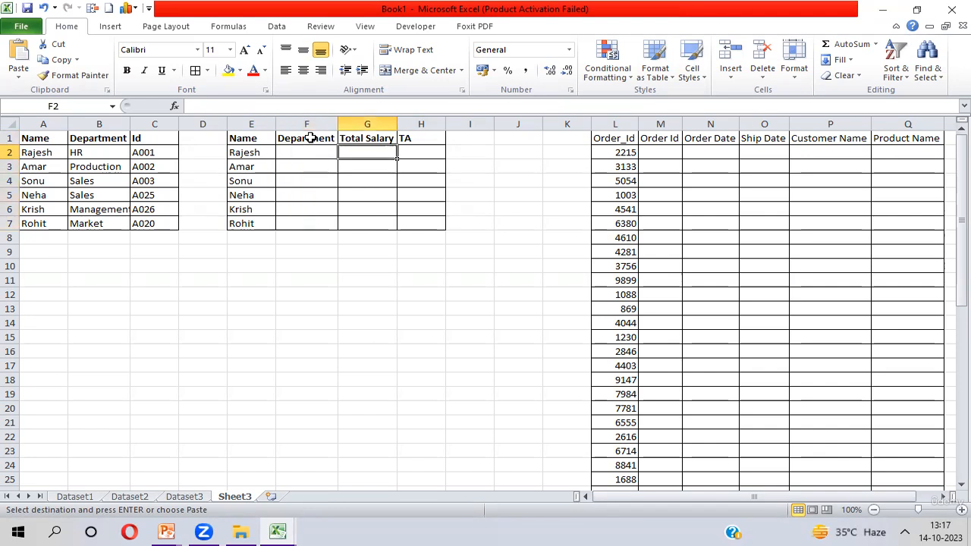
key(shift+Down)
key(shift+Down)
key(shift+Down)
key(shift+Down)
key(shift+Down)
key(Right)
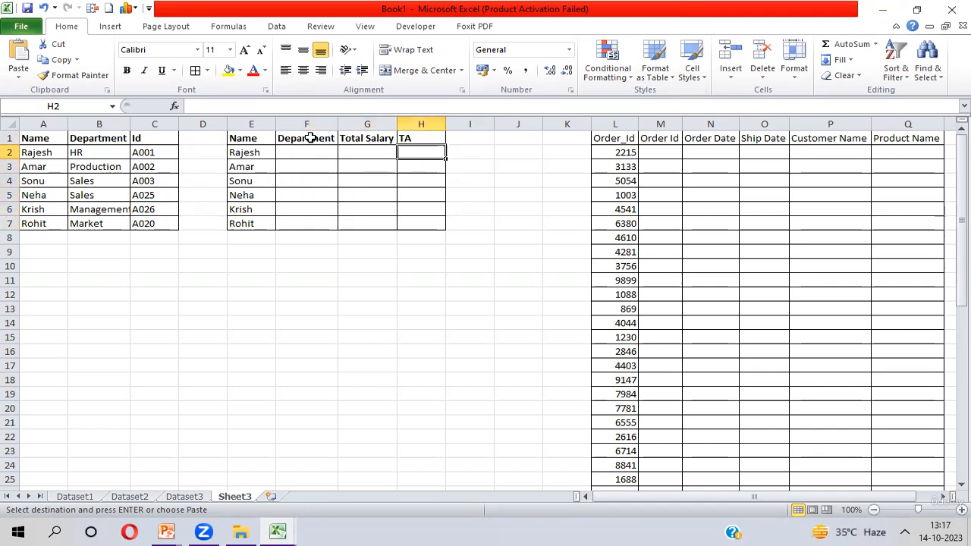
key(shift+Down)
key(shift+Down)
key(shift+Down)
key(shift+Down)
key(shift+Down)
key(Left)
key(Left)
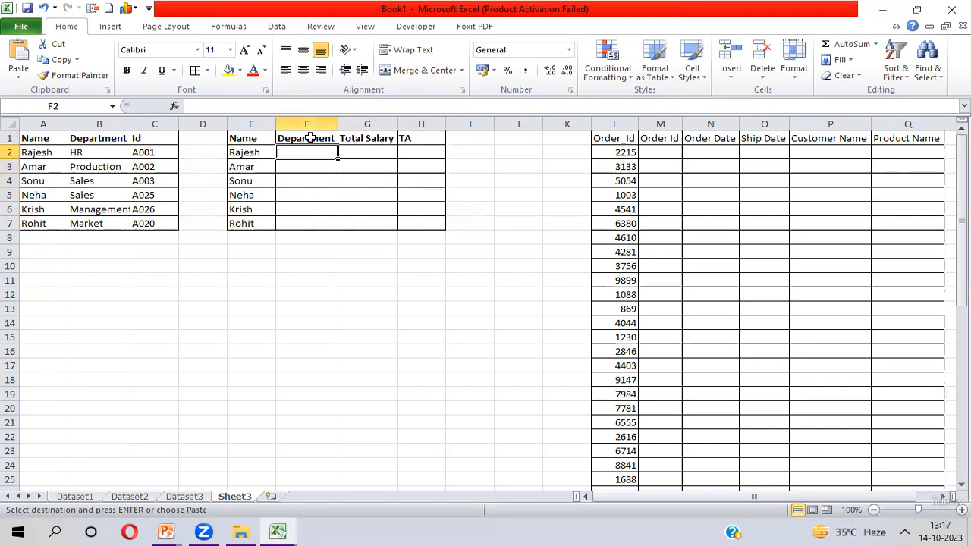
Start a VLOOKUP formula in Department cell F2 with the column-locked lookup value $E2
text(=vl)
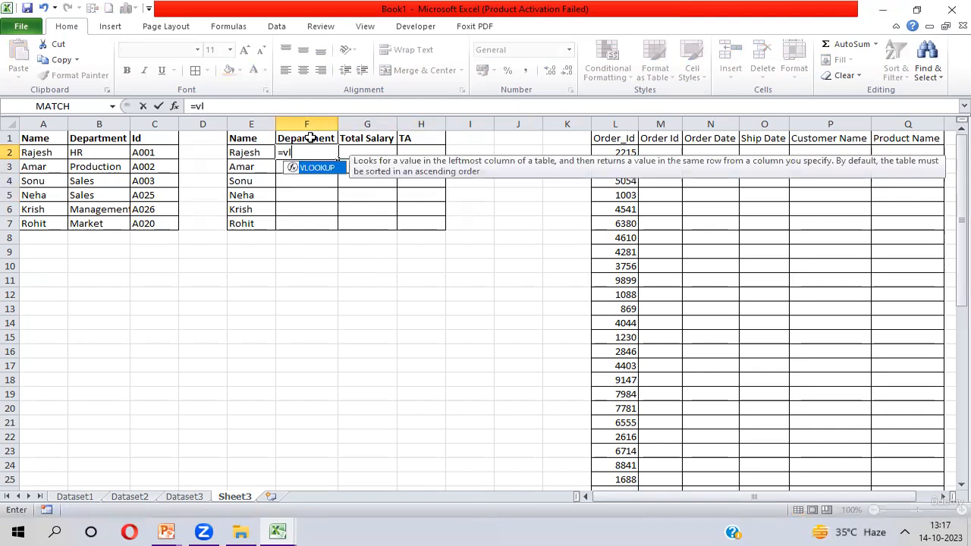
key(Tab)
key(Left)
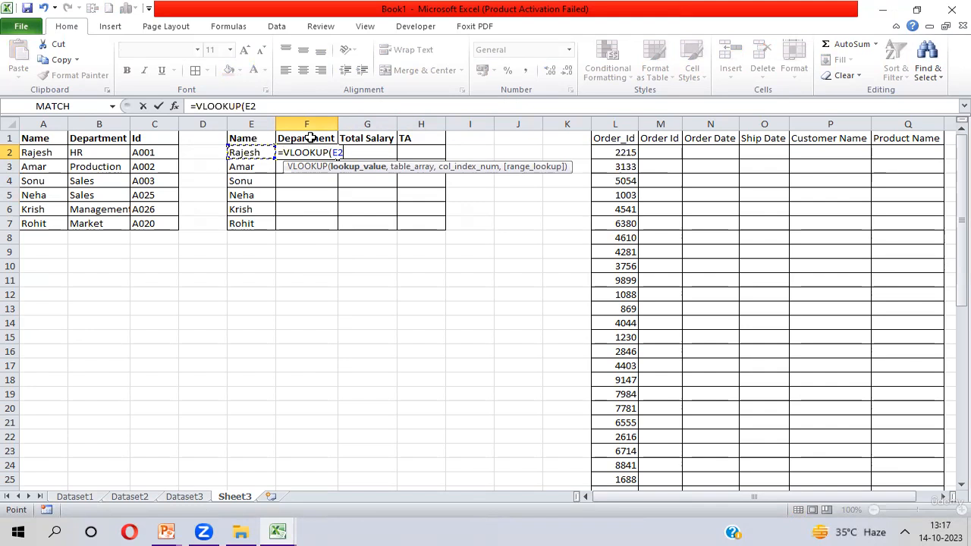
key(F4)
key(F4)
key(F4)
text(,)
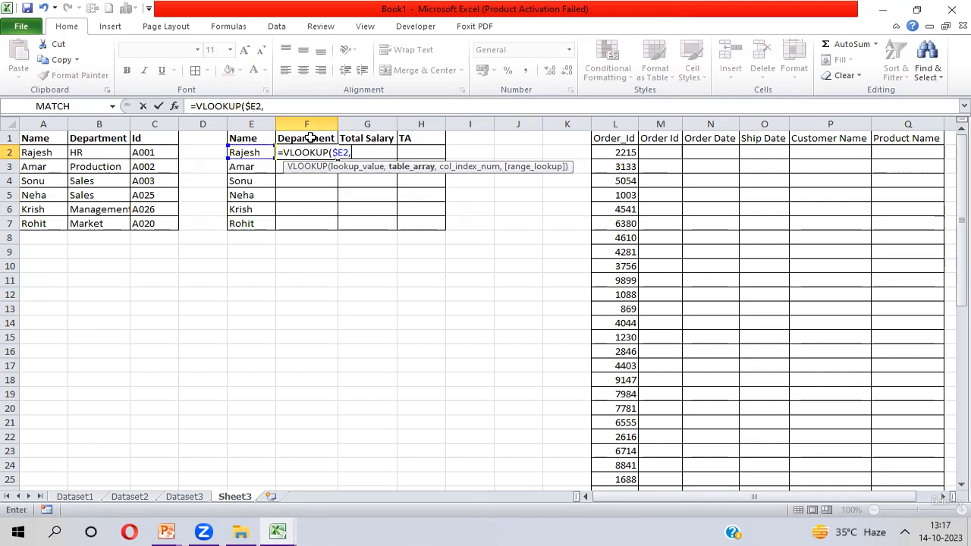
Set the F2 formula's table array to the absolute range Dataset1!$B$1:$H$50
key(ctrl+Page_Up)
key(ctrl+Page_Up)
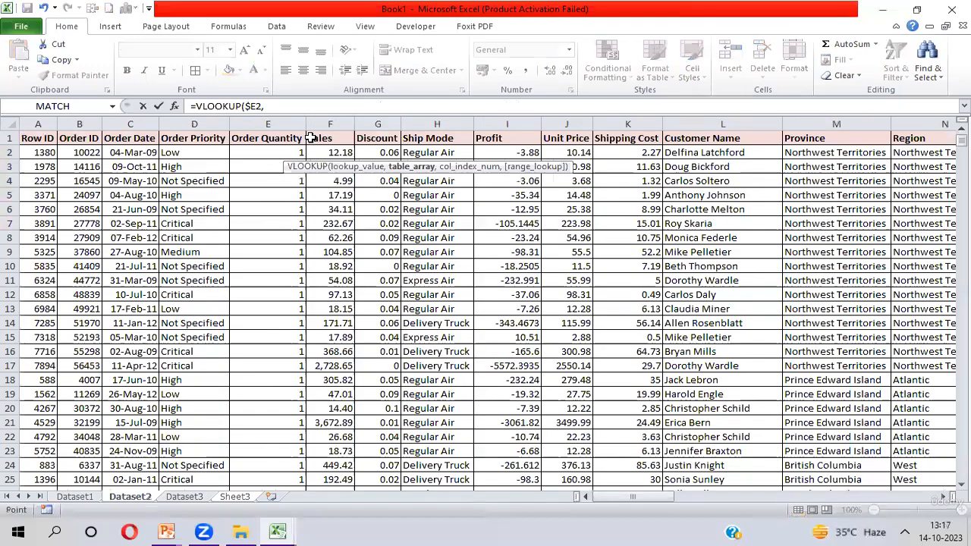
key(ctrl+Page_Up)
key(Left)
key(Right)
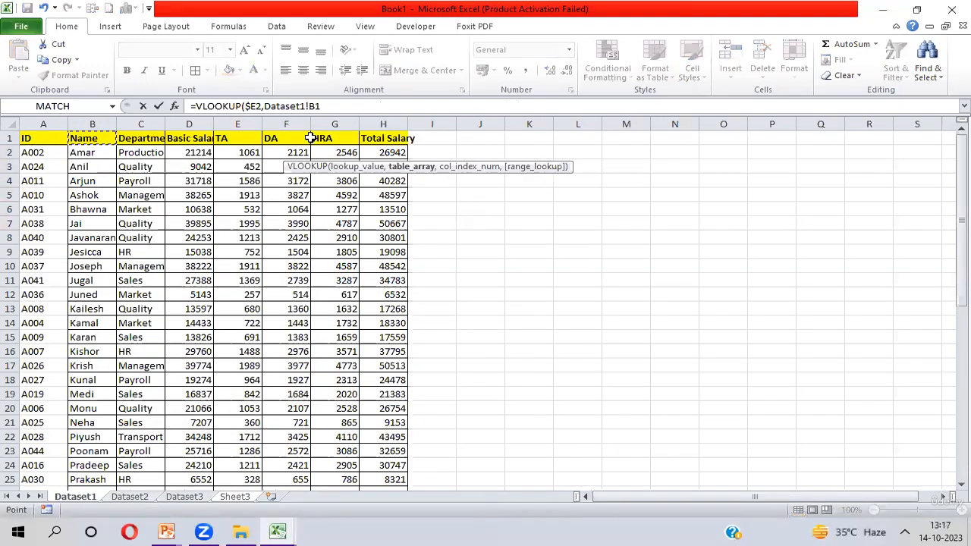
key(ctrl+shift+Right)
key(ctrl+shift+Down)
key(F4)
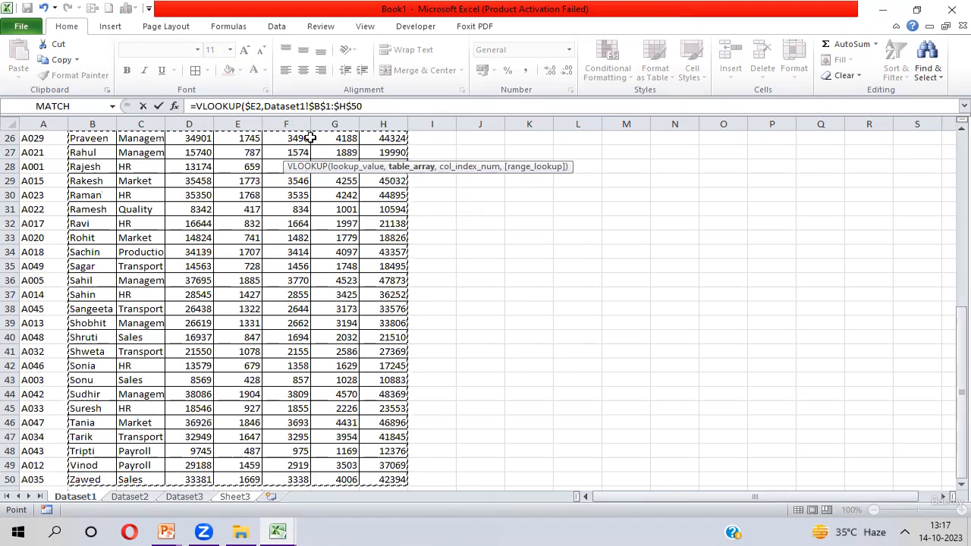
Complete the F2 VLOOKUP with column index 7 and range lookup 0
drag(960, 368, 950, 154)
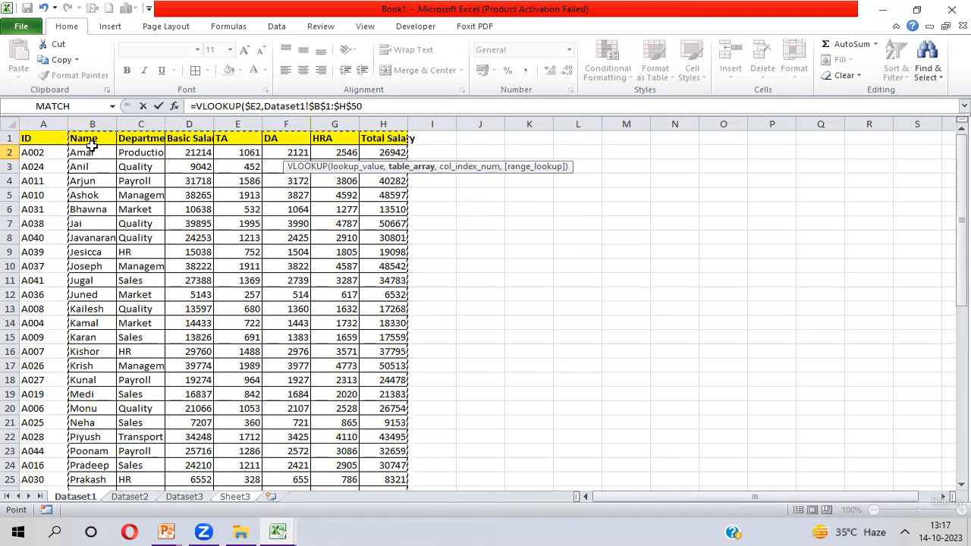
text(,2)
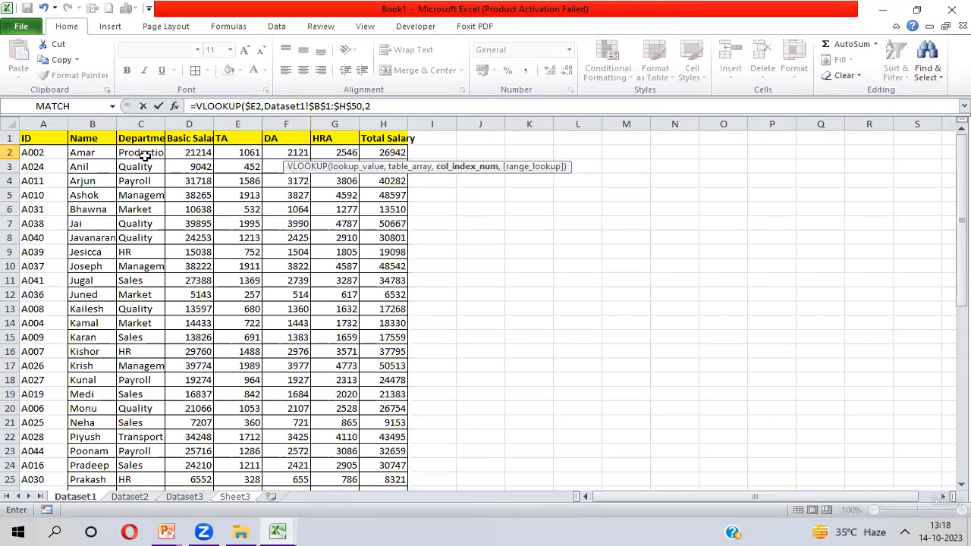
key(BackSpace)
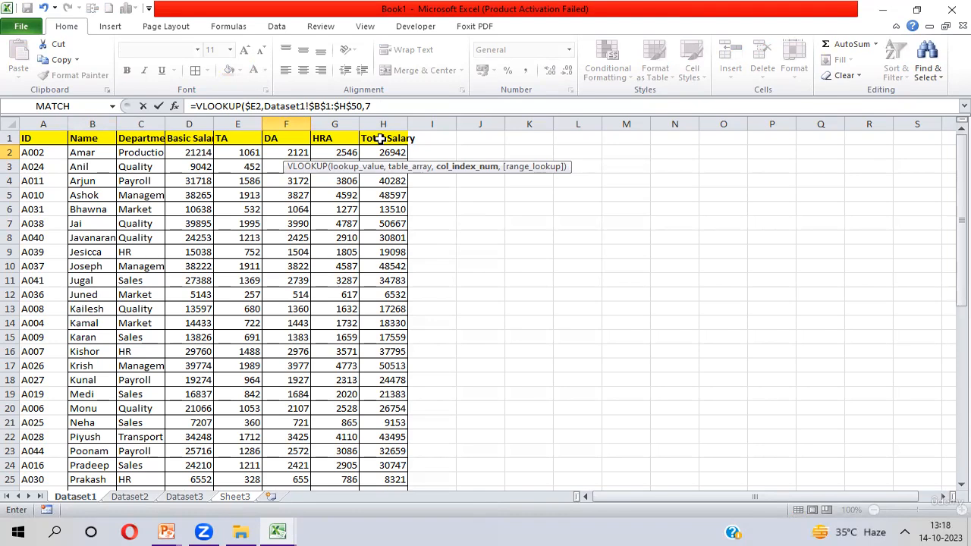
text(,0))
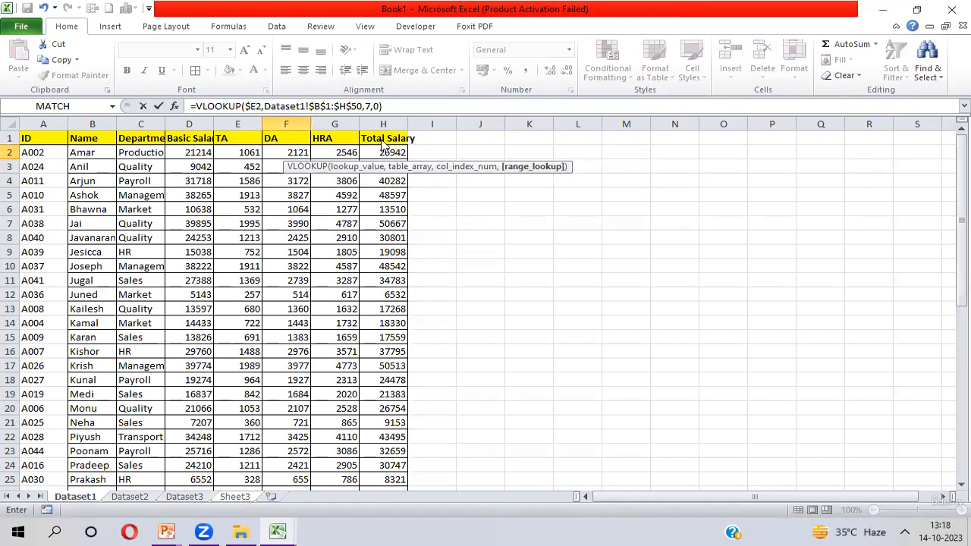
key(Return)
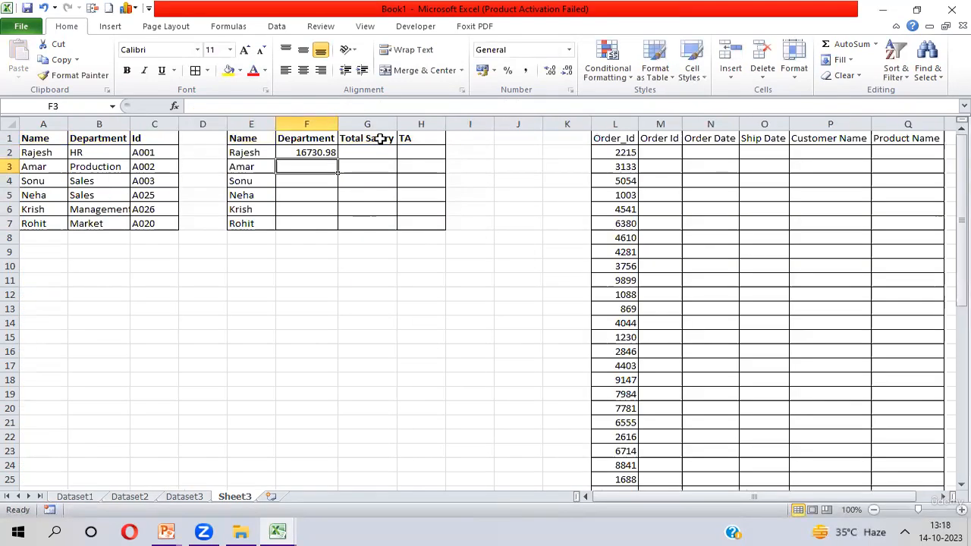
Change the column index in the F2 VLOOKUP formula to 2
key(Up)
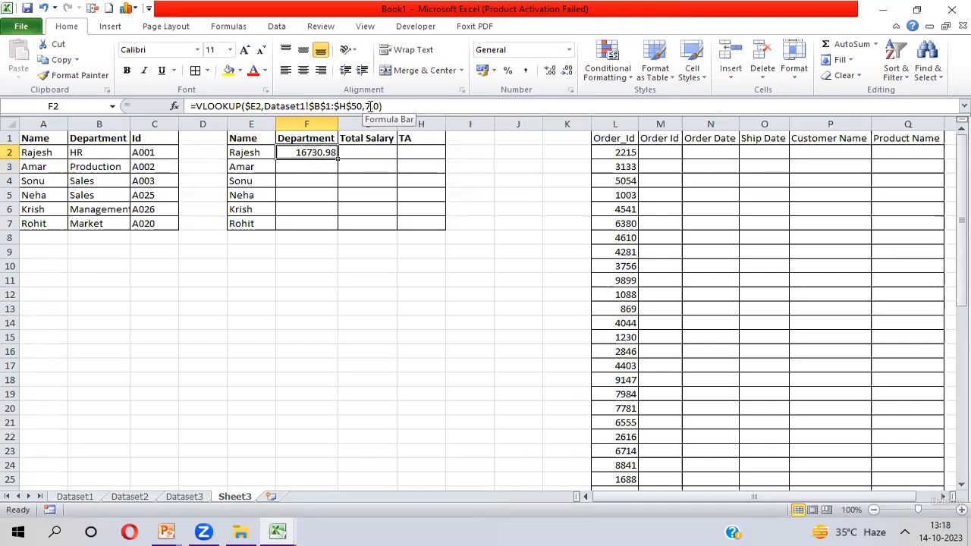
click(371, 106)
key(BackSpace)
text(2)
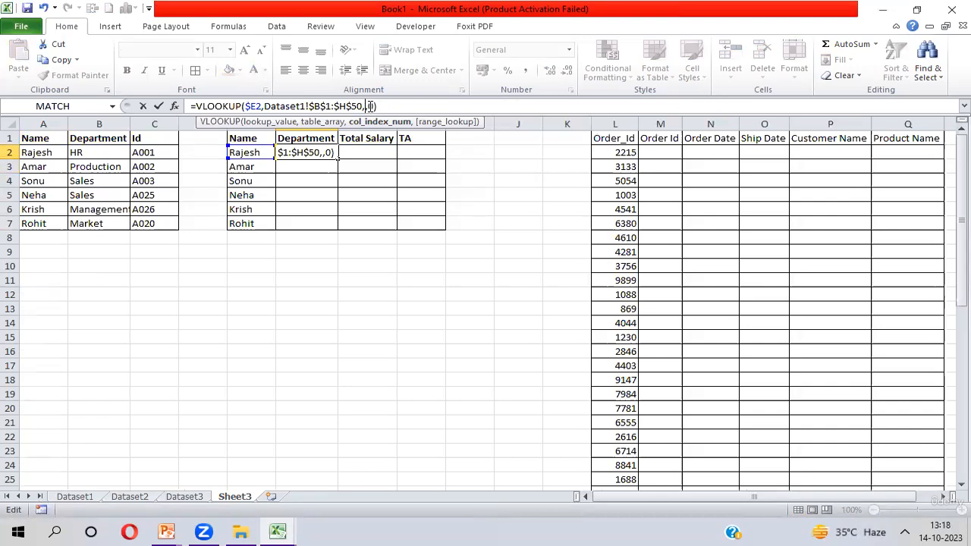
key(Return)
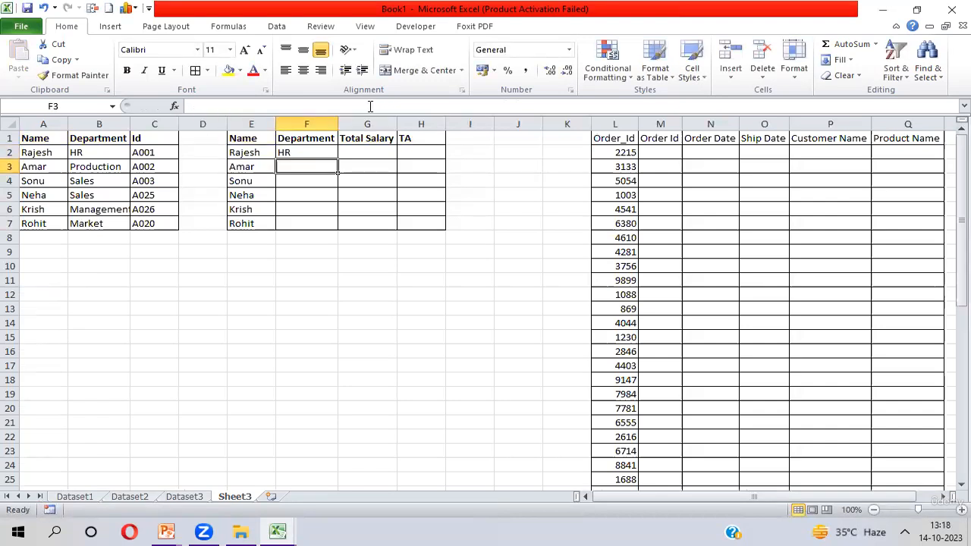
Fill the Department VLOOKUP from F2 down through F7
key(Up)
key(shift+Down)
key(shift+Down)
key(shift+Down)
key(shift+Down)
key(shift+Down)
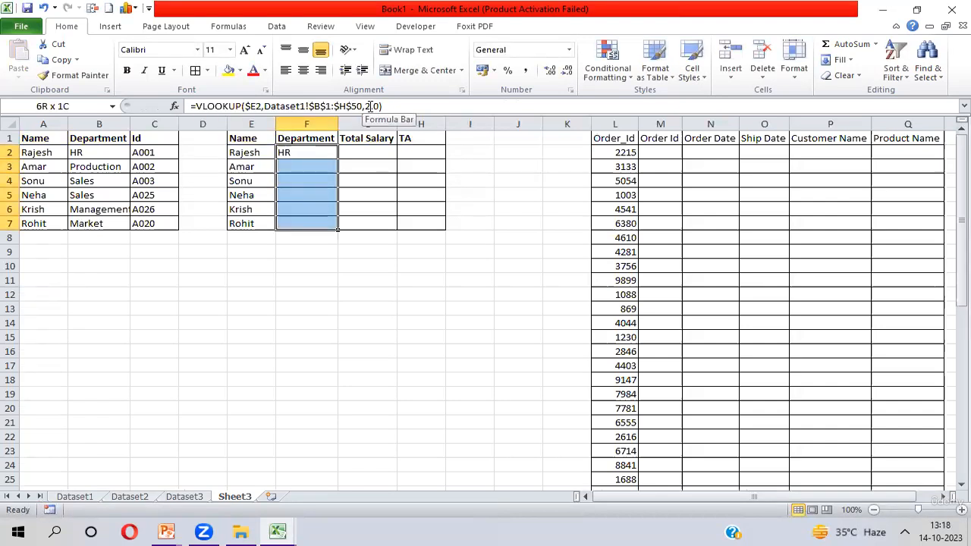
key(ctrl+d)
Start a VLOOKUP formula in Total Salary cell G2 with the column-locked lookup value $E2
key(Right)
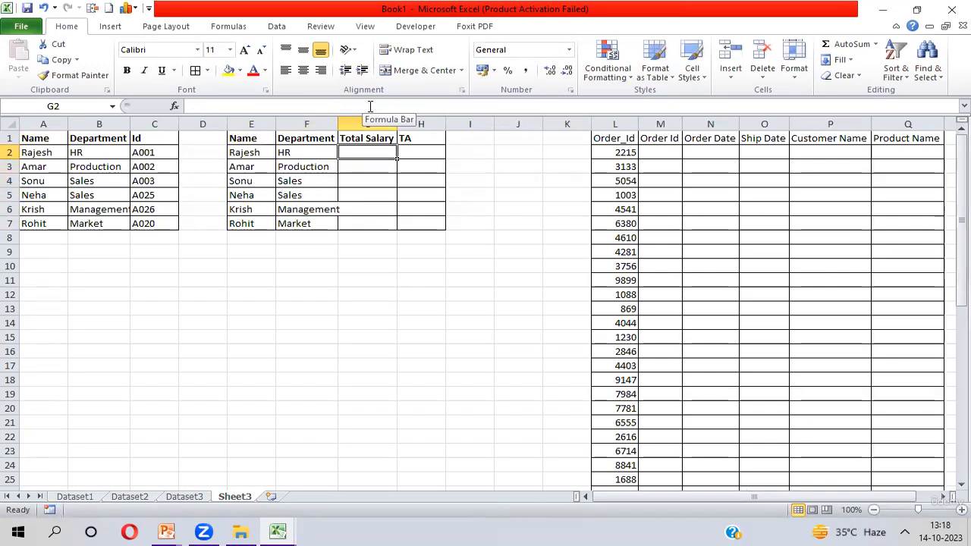
key(shift+Down)
key(shift+Down)
key(shift+Down)
key(shift+Down)
key(shift+Down)
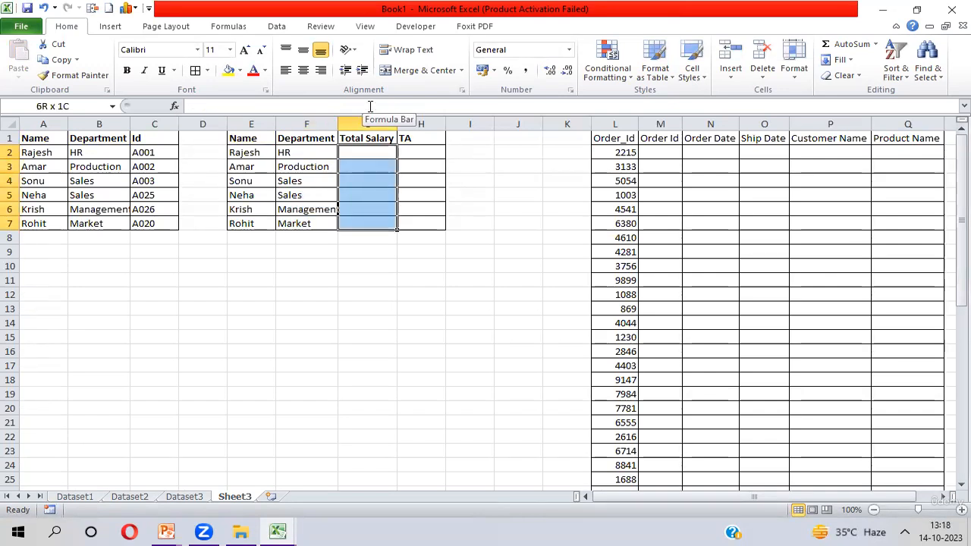
key(Up)
key(Down)
text(=vl)
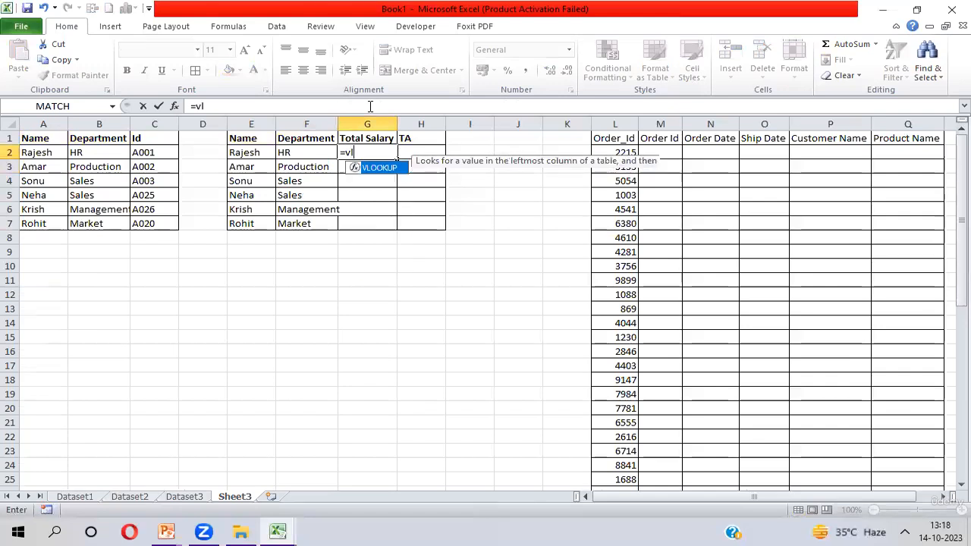
key(Tab)
key(Left)
key(Left)
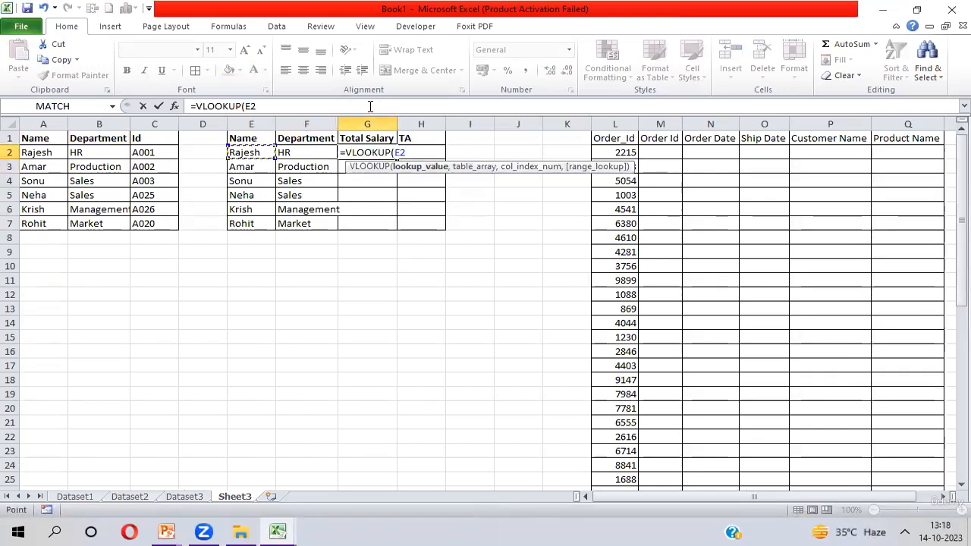
key(F4)
key(F4)
key(F4)
text(,)
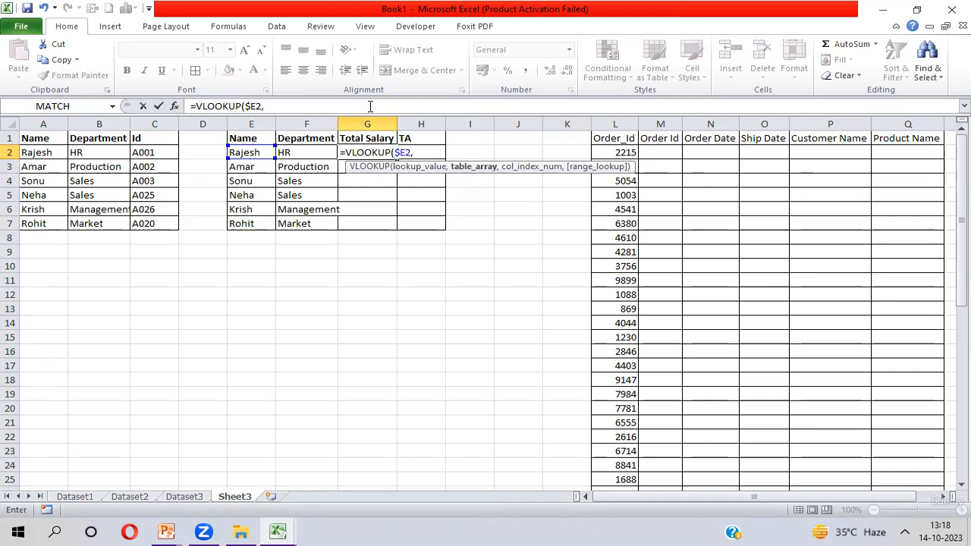
Set the G2 VLOOKUP's table array to the absolute range $B$1:$H$50 on the Dataset1 sheet
key(ctrl+Page_Up)
key(ctrl+Page_Up)
key(ctrl+Page_Up)
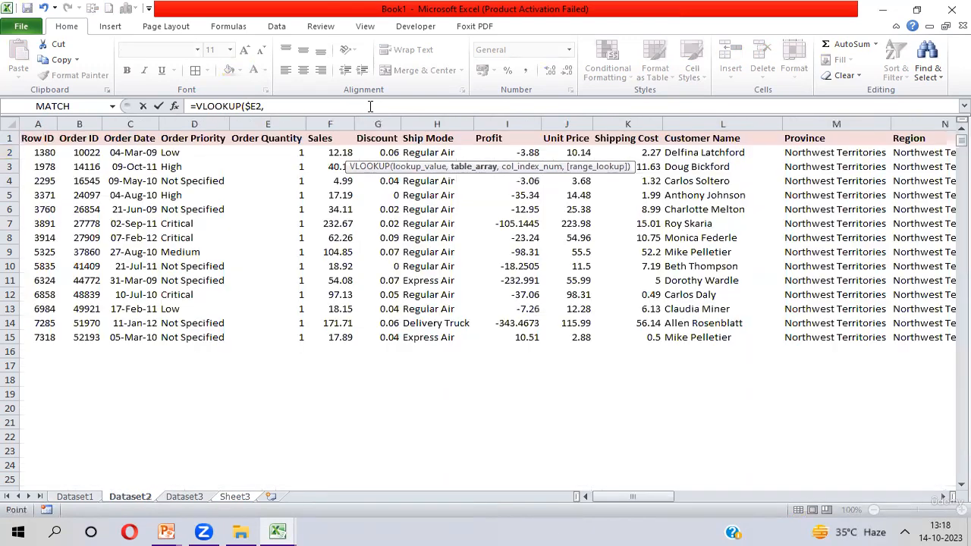
key(Right)
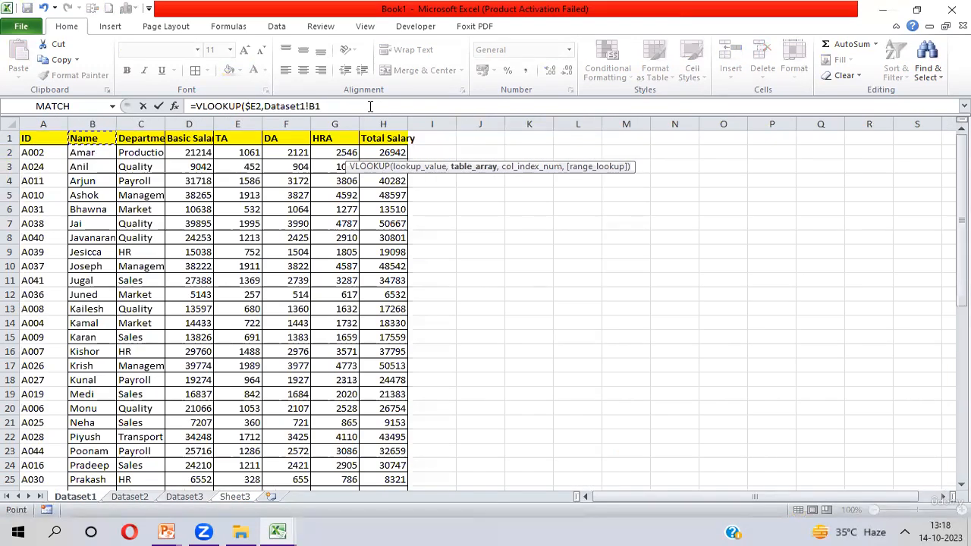
key(ctrl+shift+Right)
key(ctrl+shift+Down)
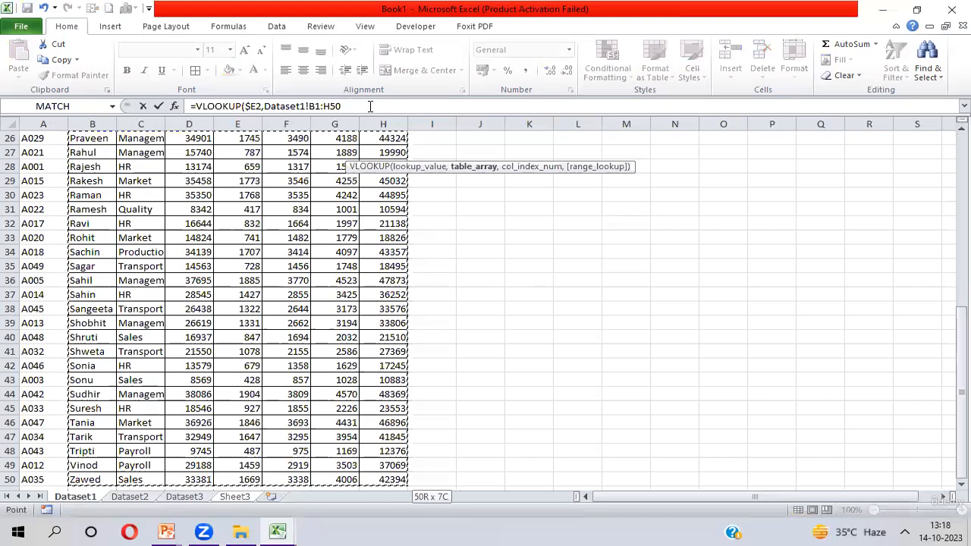
key(F4)
text(,)
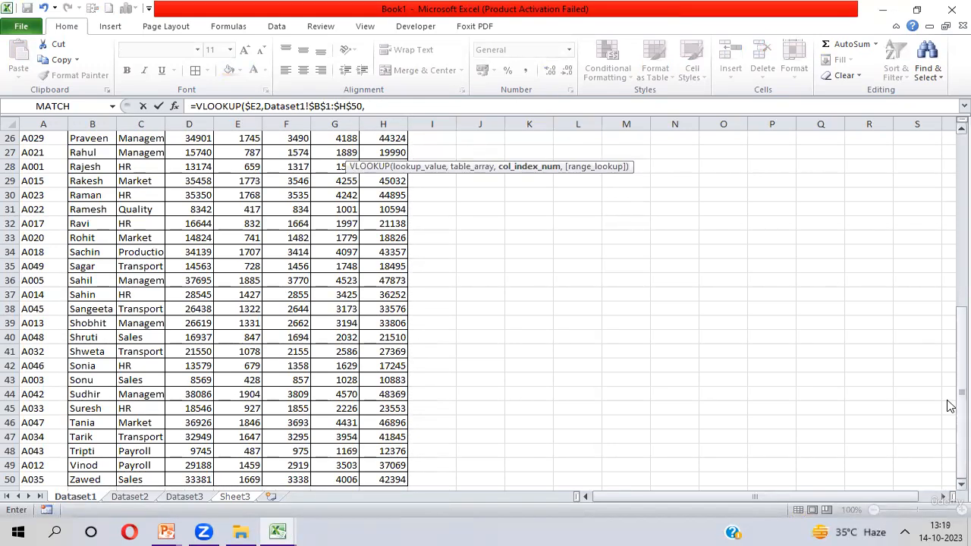
Complete the G2 VLOOKUP with column index 7 for Total Salary and range lookup 0
drag(954, 400, 952, 174)
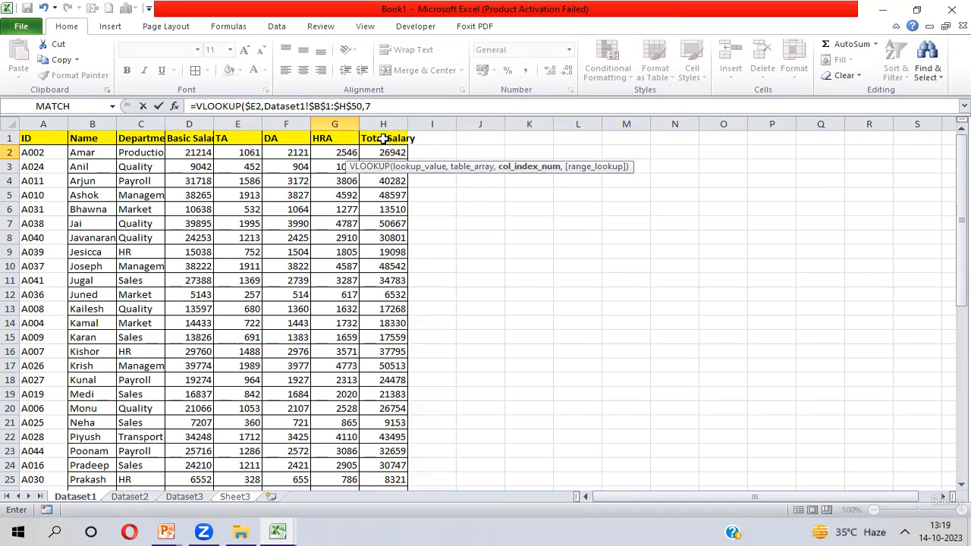
text(,)
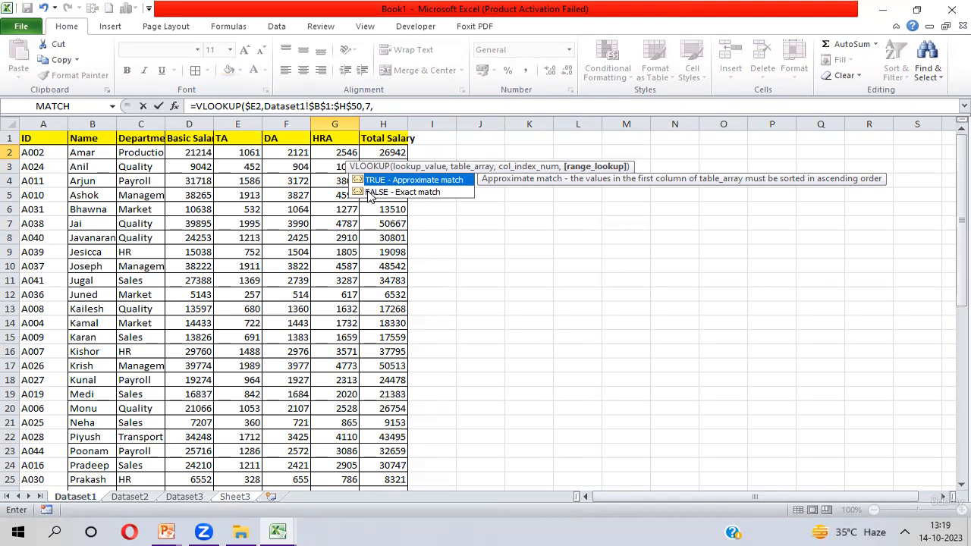
text(0))
key(Return)
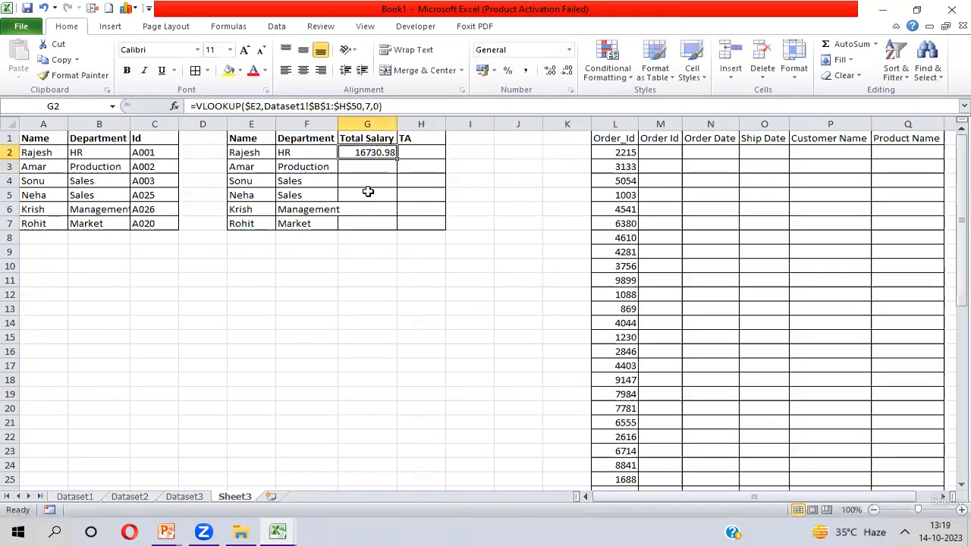
Fill the Total Salary VLOOKUP from G2 down through G7
key(shift+Down)
key(shift+Down)
key(shift+Down)
key(shift+Down)
key(shift+Down)
key(ctrl+d)
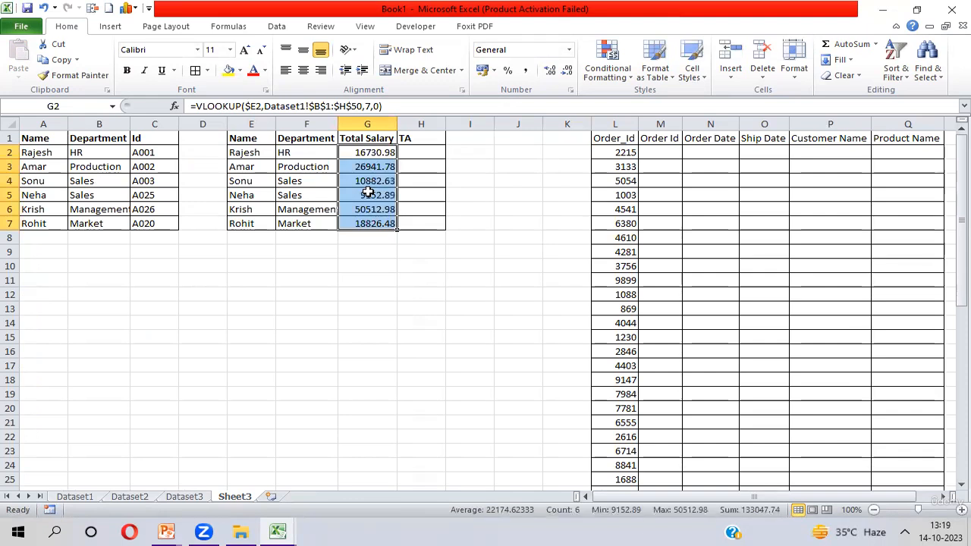
Start a VLOOKUP formula in TA cell H2 with the column-locked lookup value $E2
key(Right)
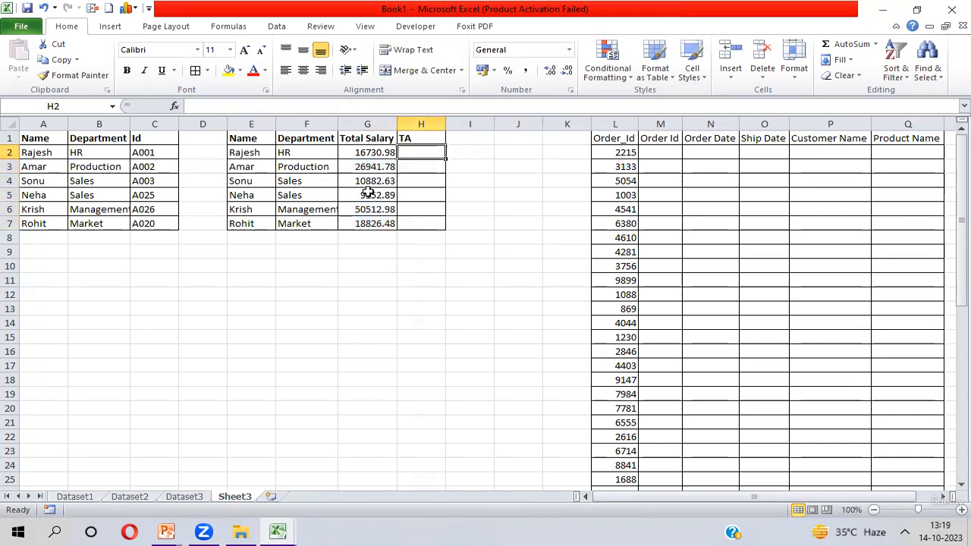
text(=)
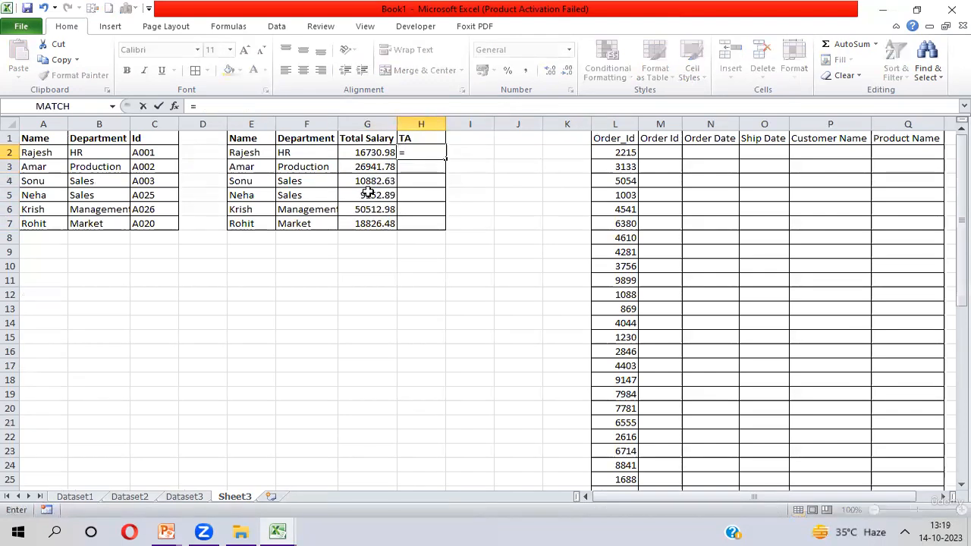
text(vl)
key(Tab)
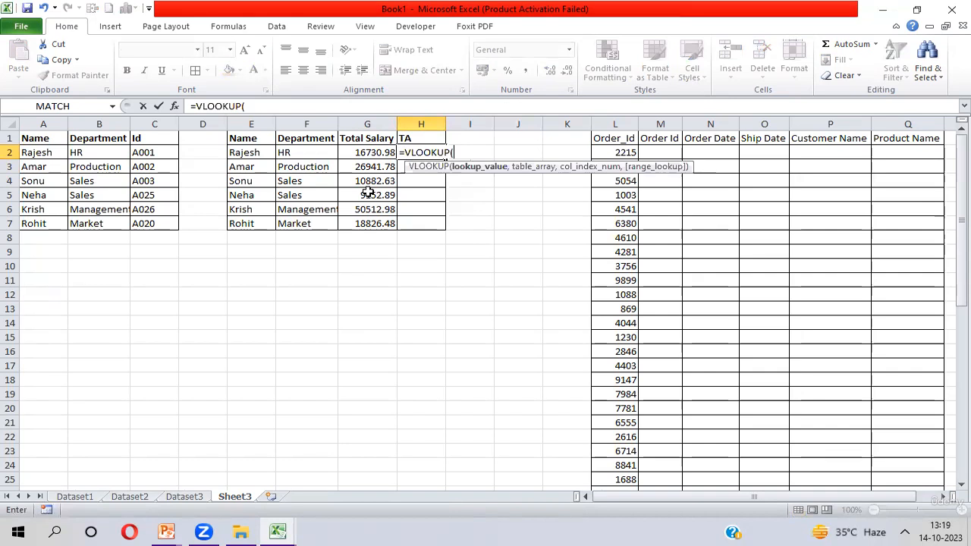
key(Left)
key(Left)
key(Left)
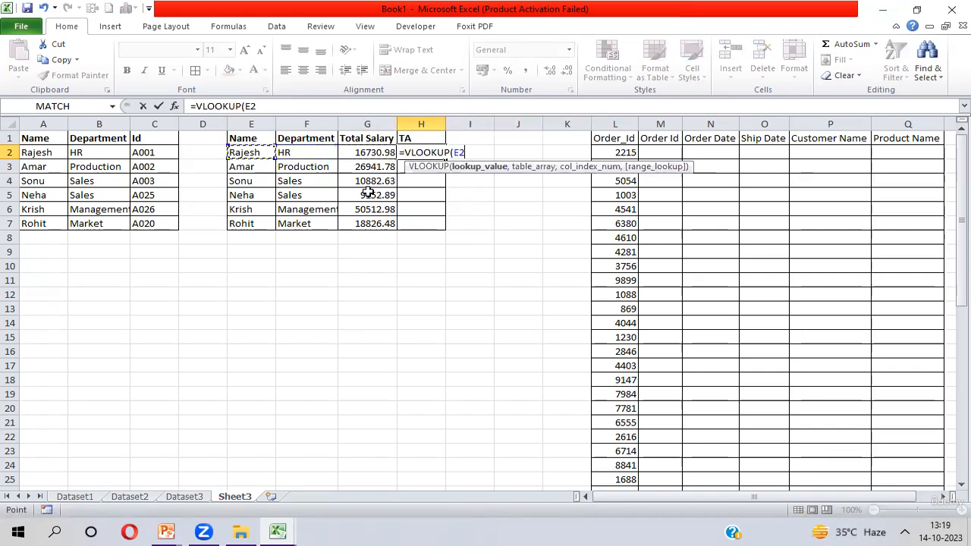
key(F4)
key(F4)
key(F4)
text(,)
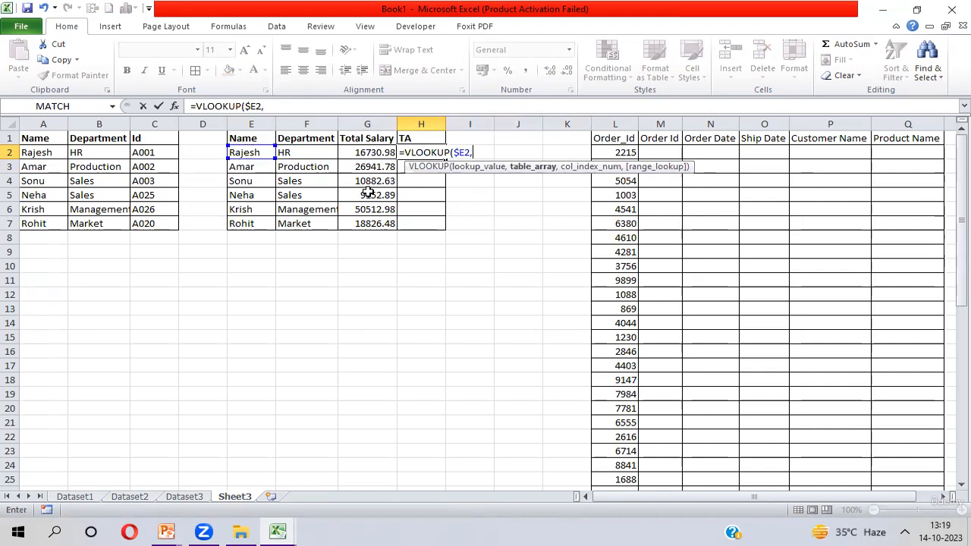
Set the H2 VLOOKUP's table array to the absolute range $B$1:$H$50 on the Dataset1 sheet
key(ctrl+Page_Up)
key(ctrl+Page_Up)
key(ctrl+Page_Up)
key(Left)
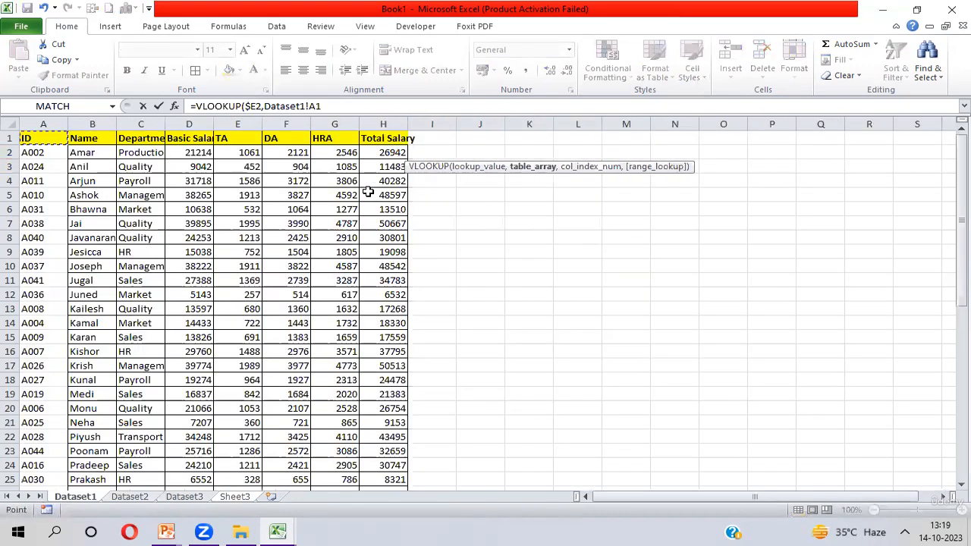
key(Right)
key(ctrl+shift+Right)
key(ctrl+shift+Down)
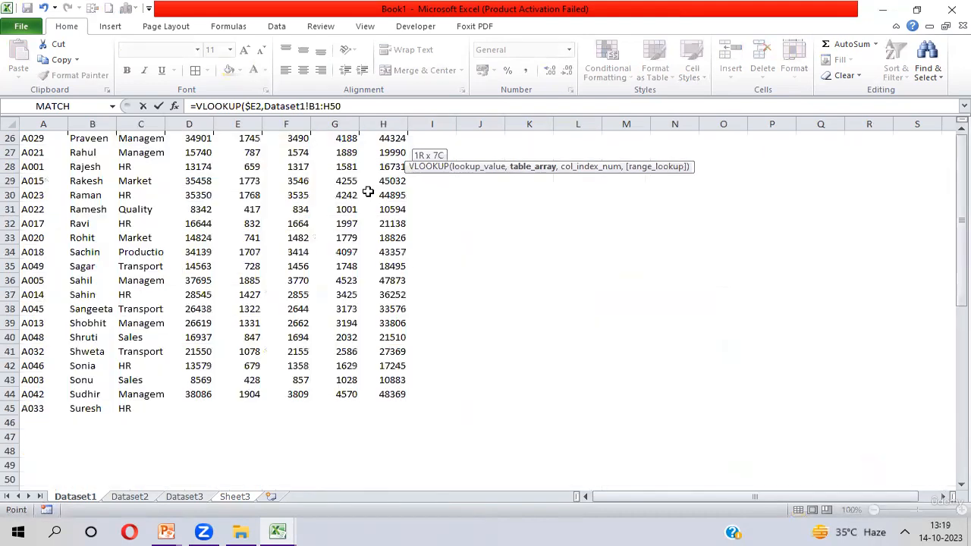
key(F4)
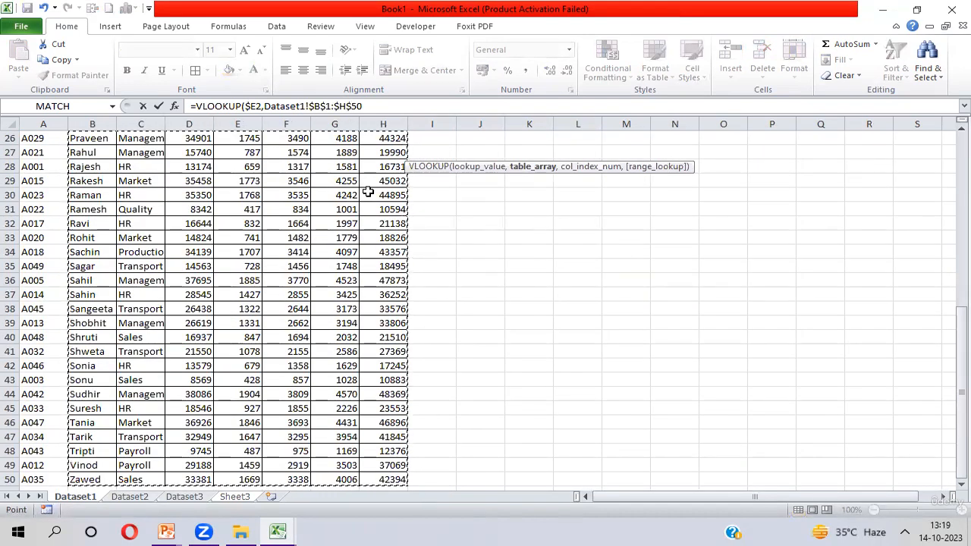
text(,)
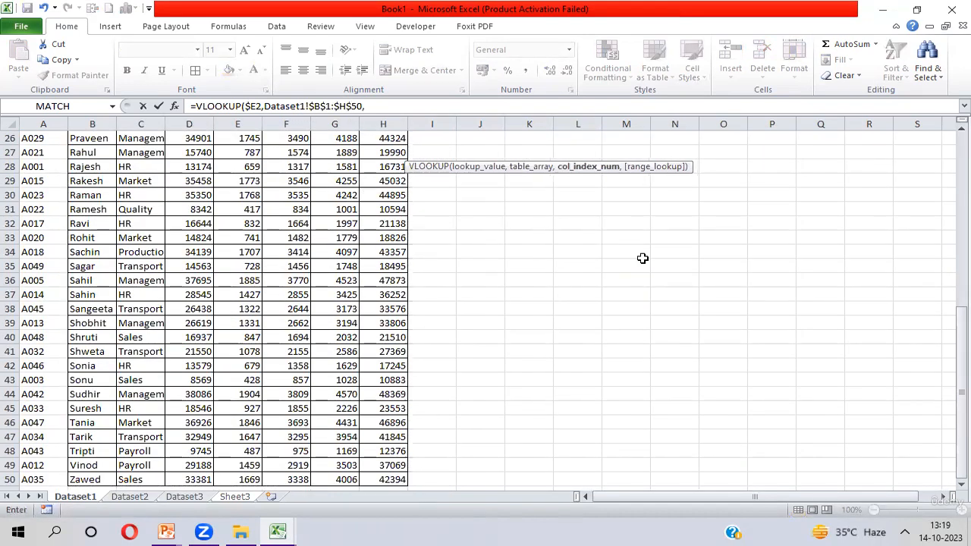
Complete the H2 VLOOKUP with column index 4 for TA and range lookup 0
drag(959, 349, 951, 129)
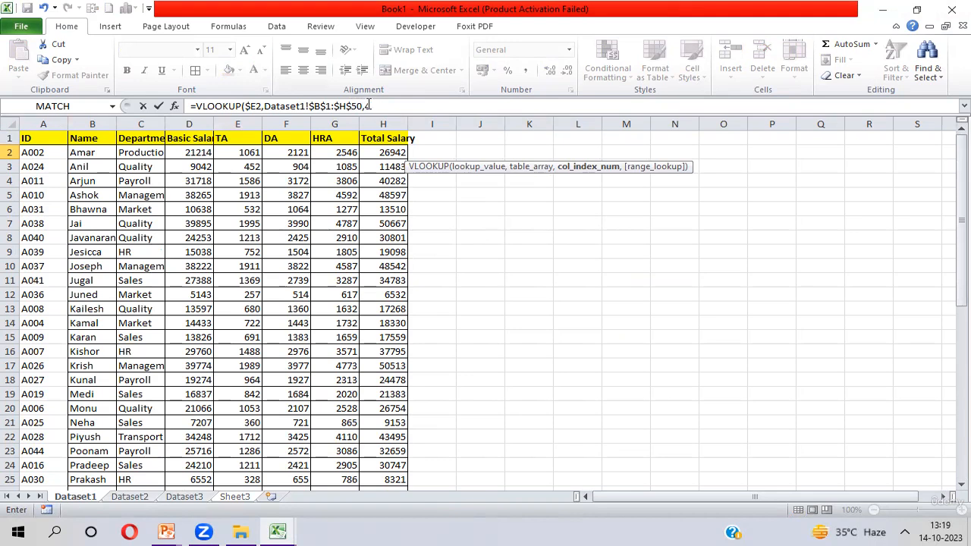
text(,0))
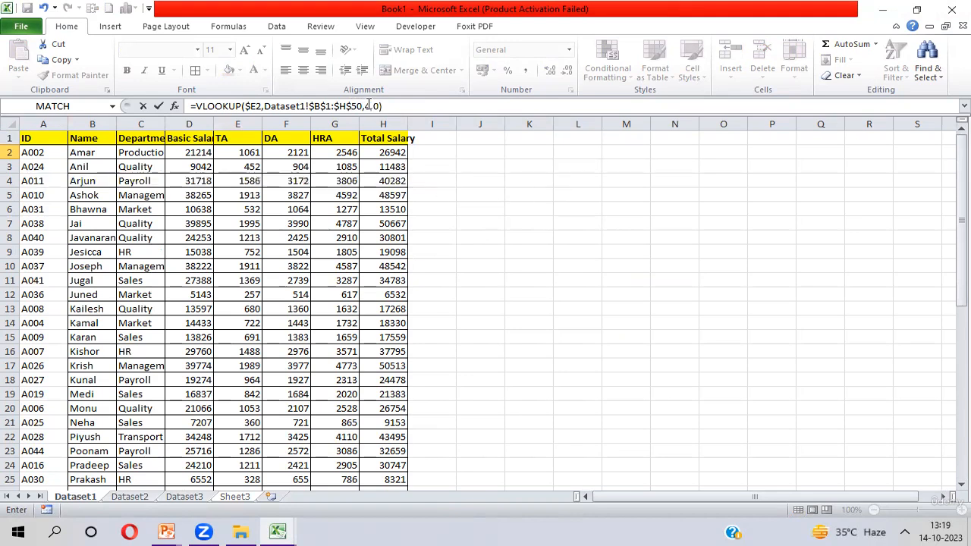
key(Return)
Fill the TA VLOOKUP from H2 down through H7
key(Up)
key(shift+Down)
key(shift+Down)
key(shift+Down)
key(shift+Down)
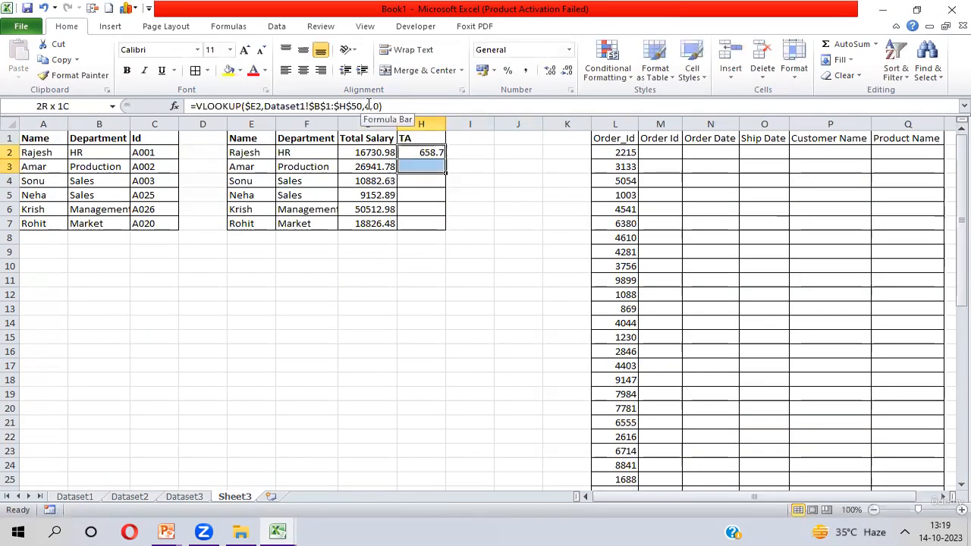
key(shift+Down)
key(ctrl+d)
Select the filled Department, Total Salary and TA results in F2:H7 for review
key(Up)
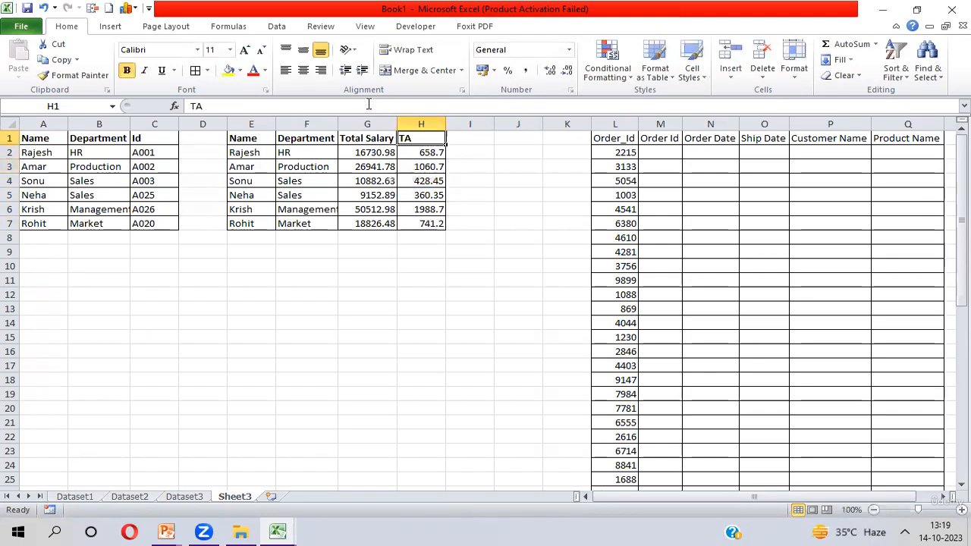
key(Left)
key(Left)
key(Down)
key(shift+Right)
key(shift+Right)
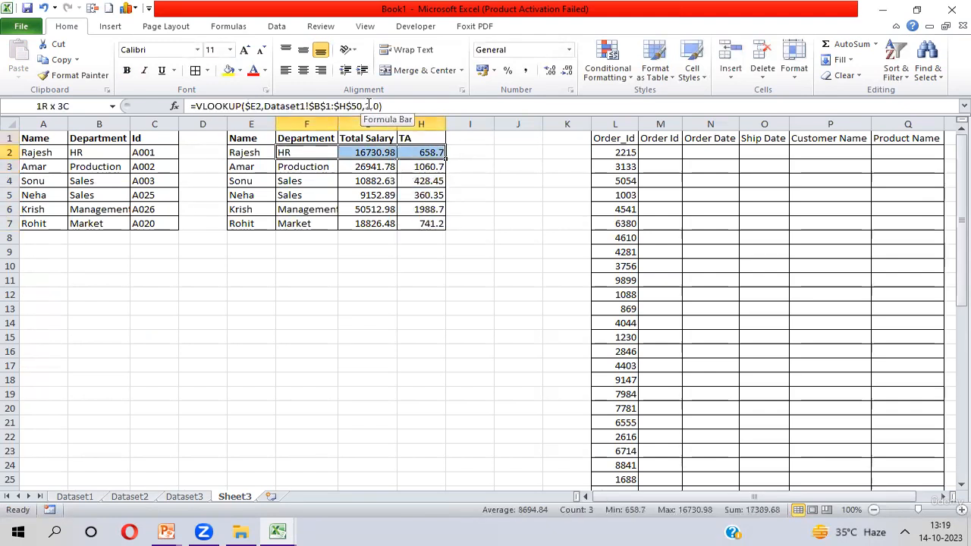
key(ctrl+shift+Down)
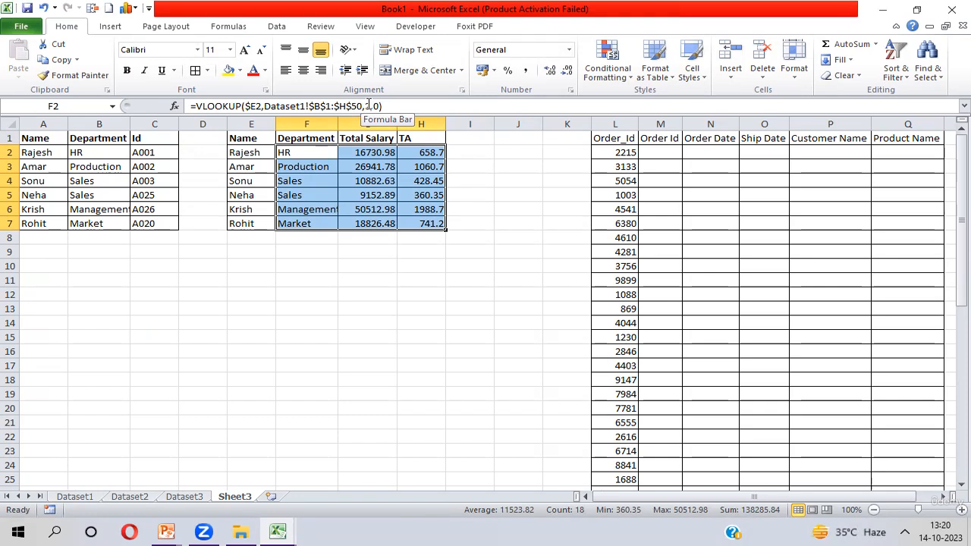
Examine the column index argument in the VLOOKUP formulas of F2, G2 and H2, leaving the formulas as they are
click(307, 151)
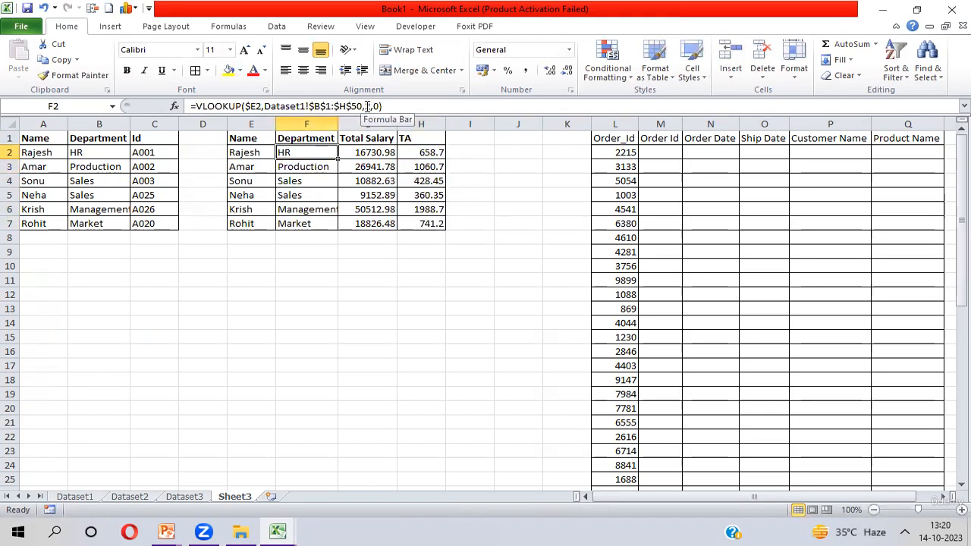
click(367, 107)
double_click(368, 106)
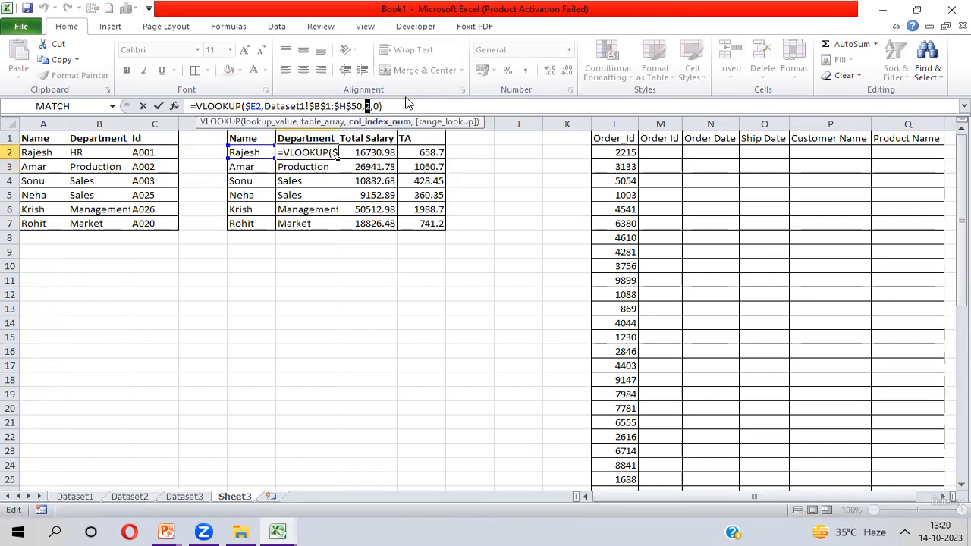
key(Escape)
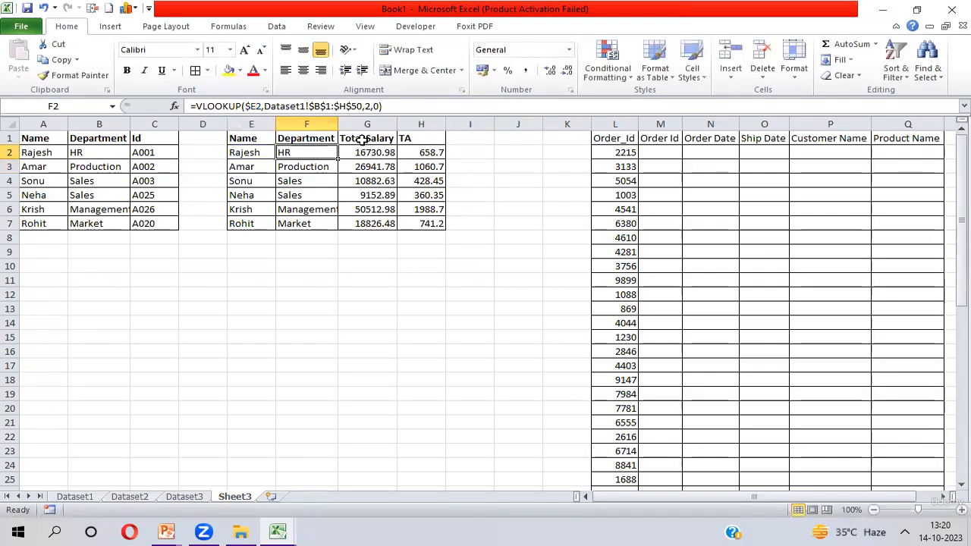
click(358, 138)
click(361, 149)
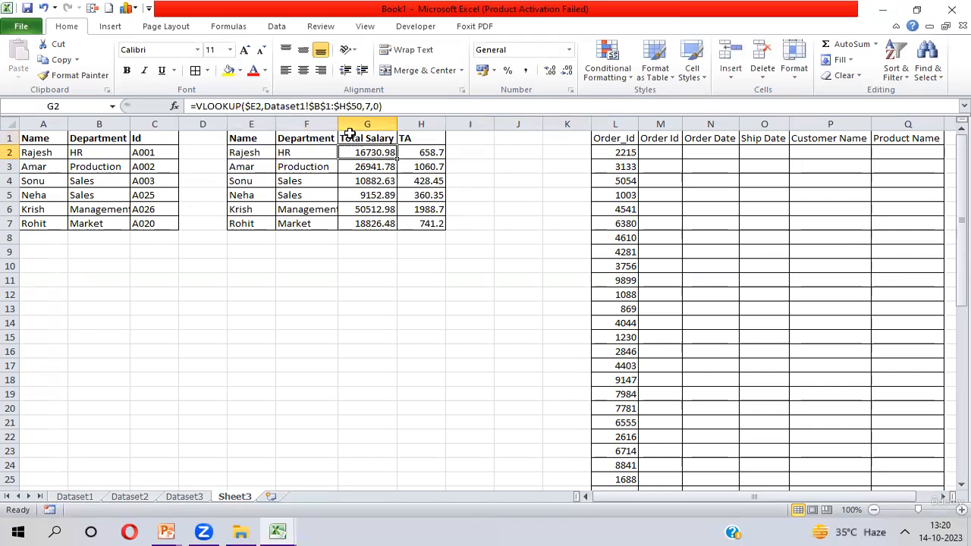
double_click(367, 106)
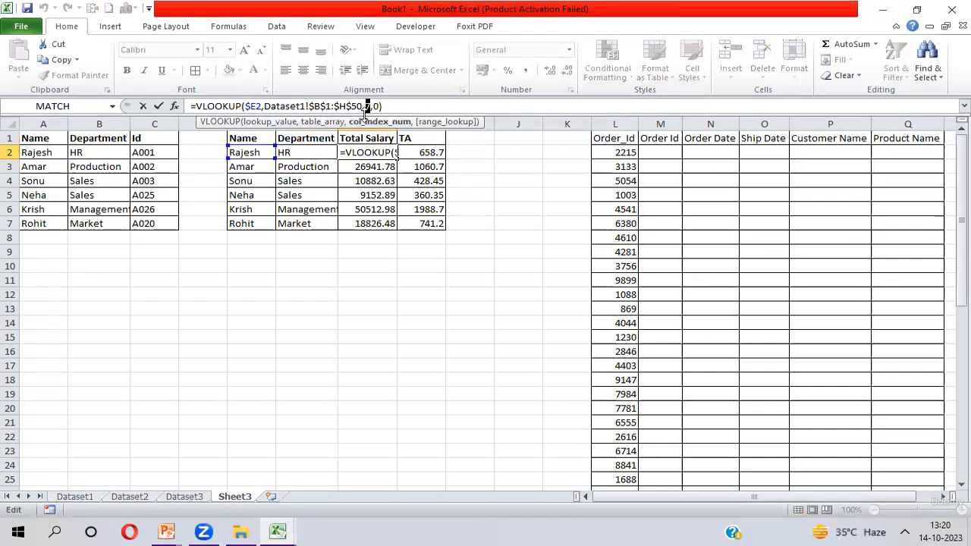
text(4)
key(Return)
click(420, 152)
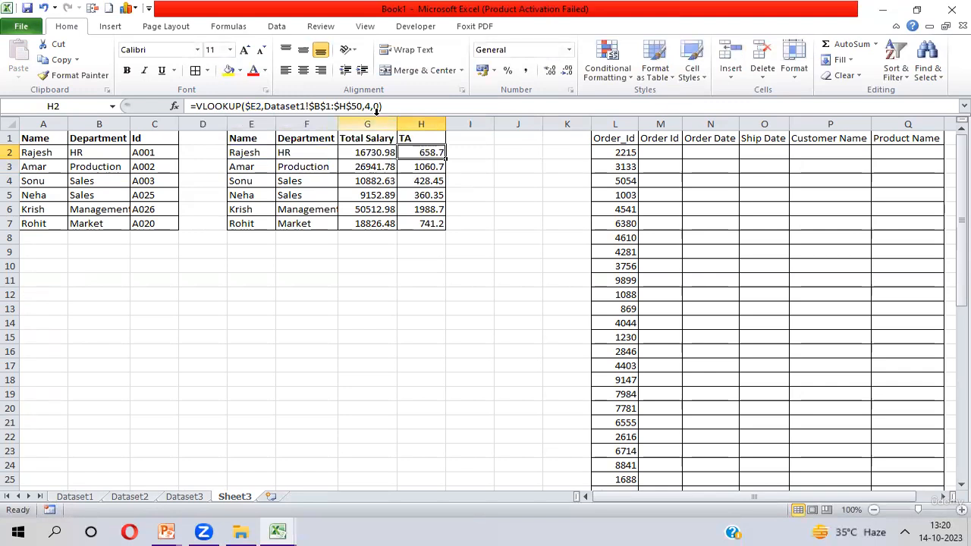
double_click(368, 107)
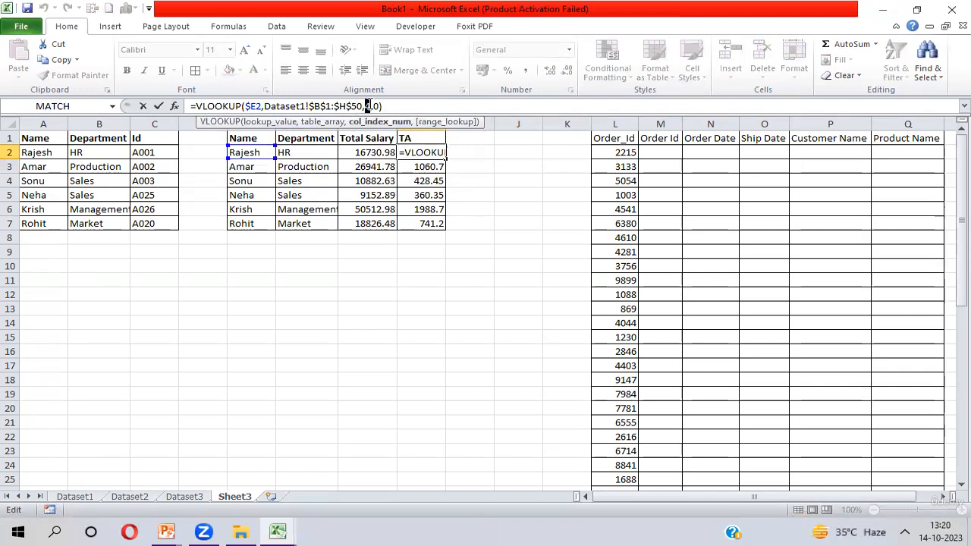
key(Return)
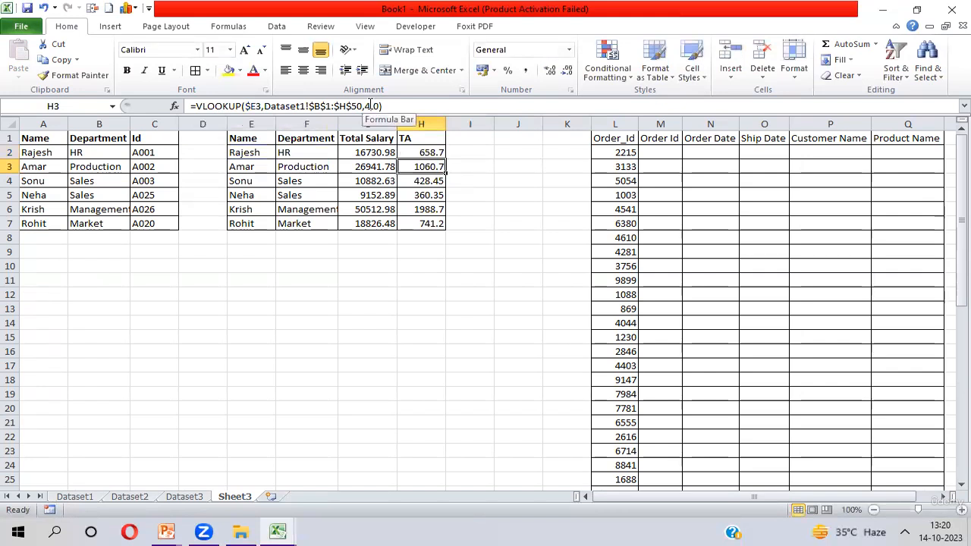
key(Up)
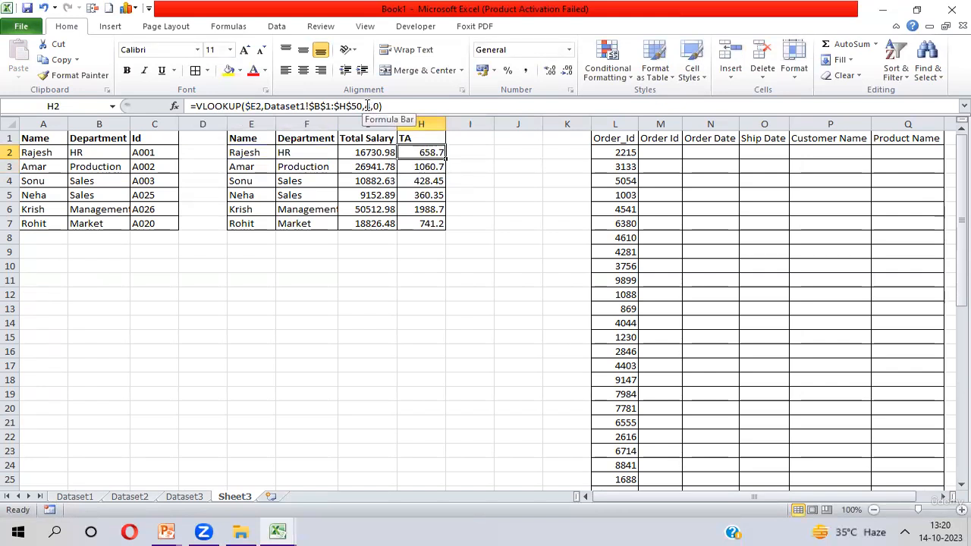
double_click(368, 106)
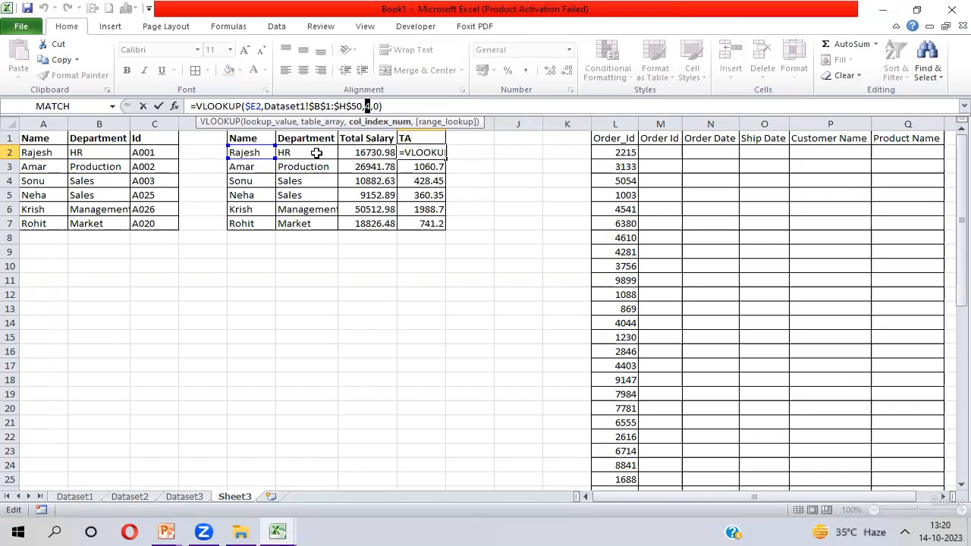
key(Escape)
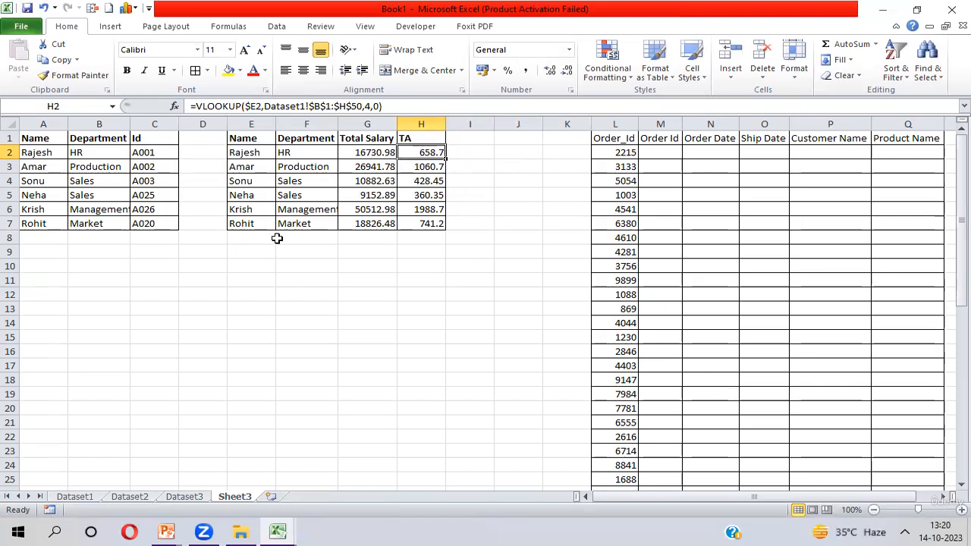
key(Left)
key(Left)
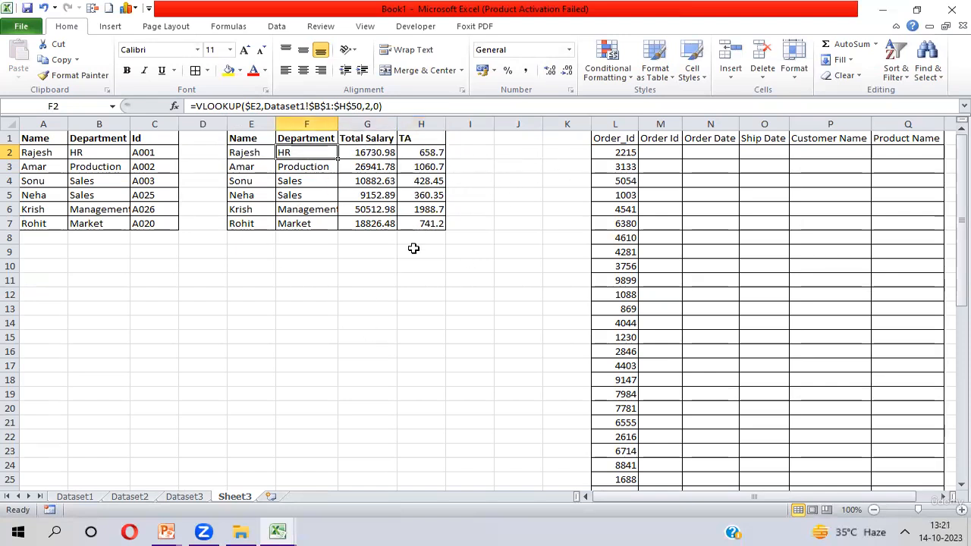
Clear the VLOOKUP results from F2:H7 in the Department, Total Salary and TA columns
key(shift+Right)
key(shift+Right)
key(ctrl+shift+Down)
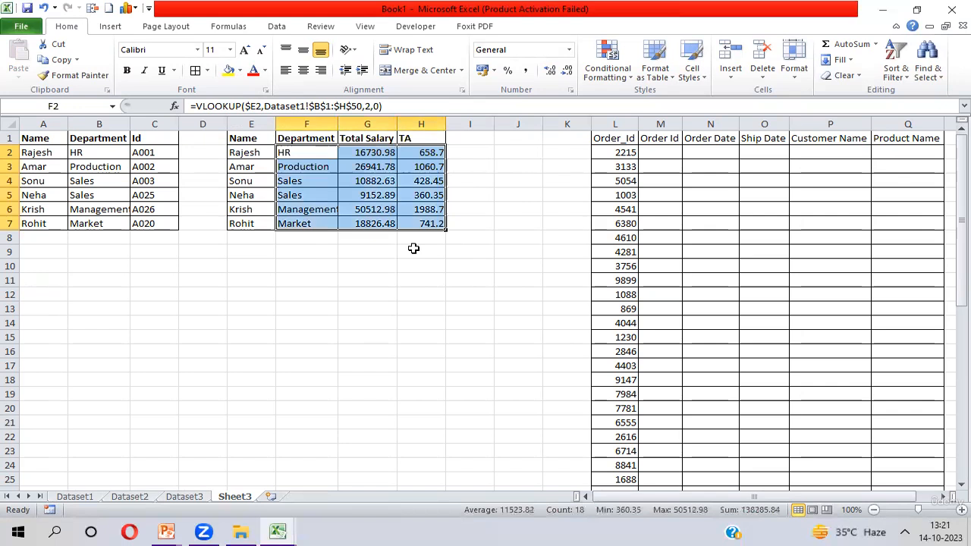
key(Delete)
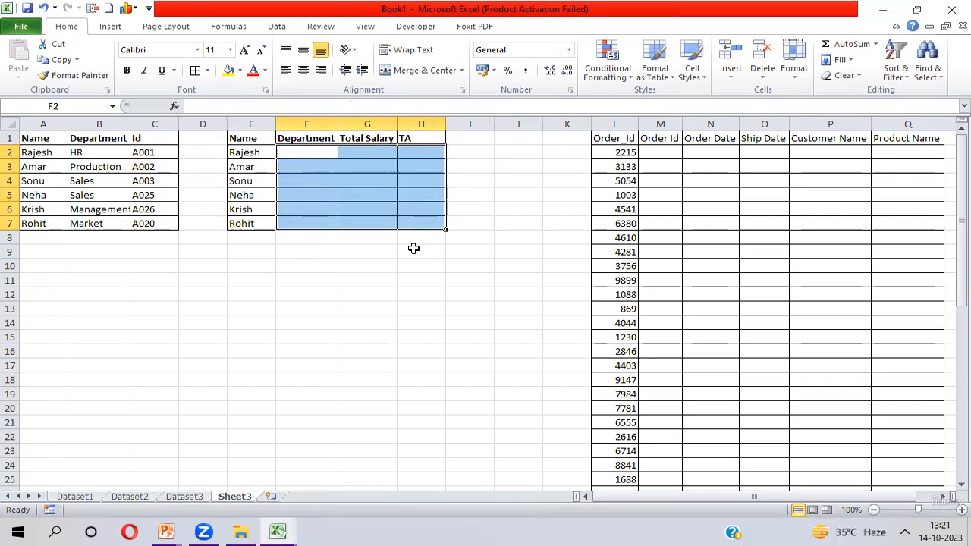
key(Up)
key(Down)
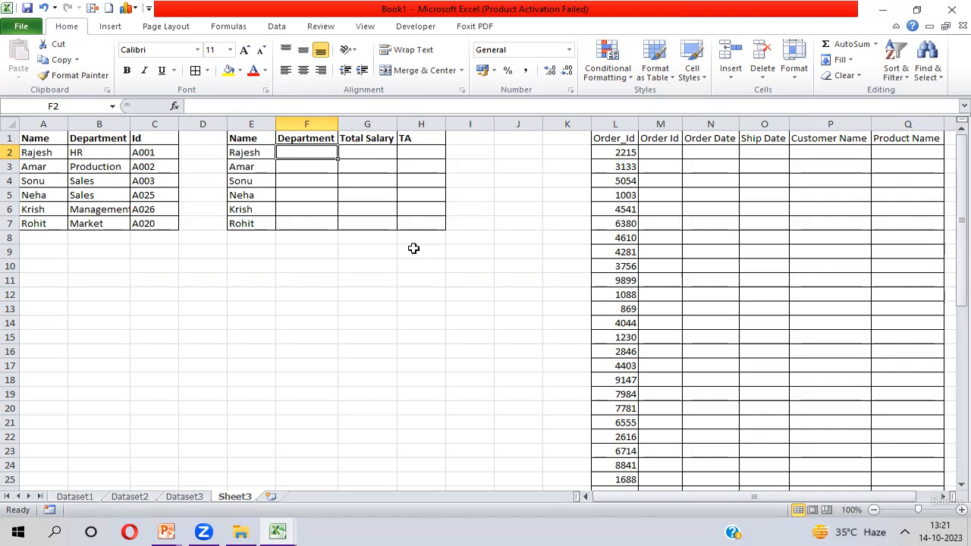
click(314, 139)
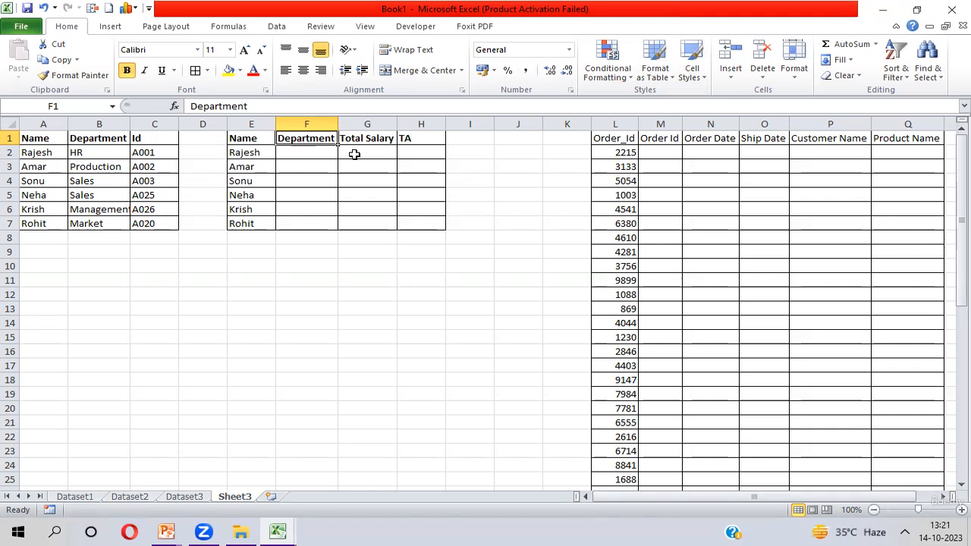
Begin a MATCH formula in F2 with the Department header as row-locked lookup value F$1
click(318, 152)
text(=mat)
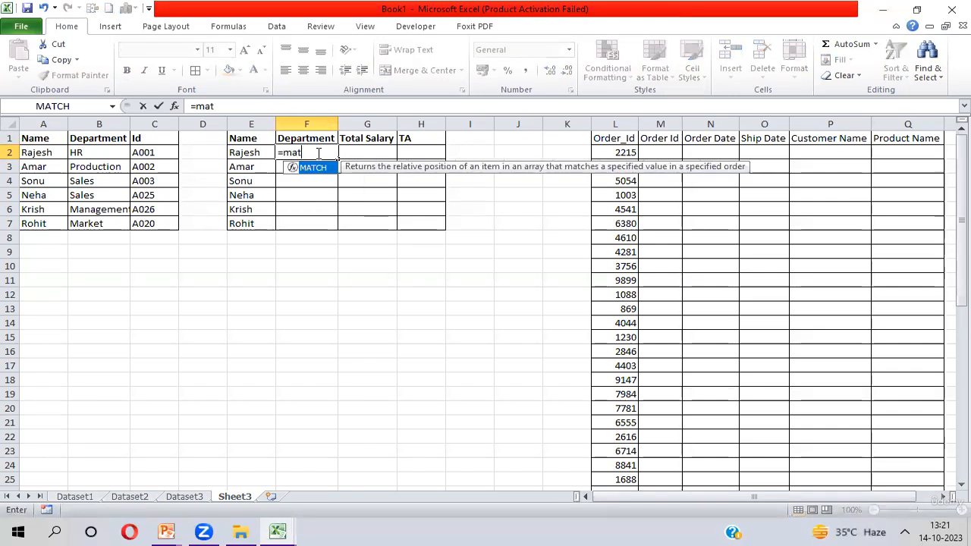
key(Tab)
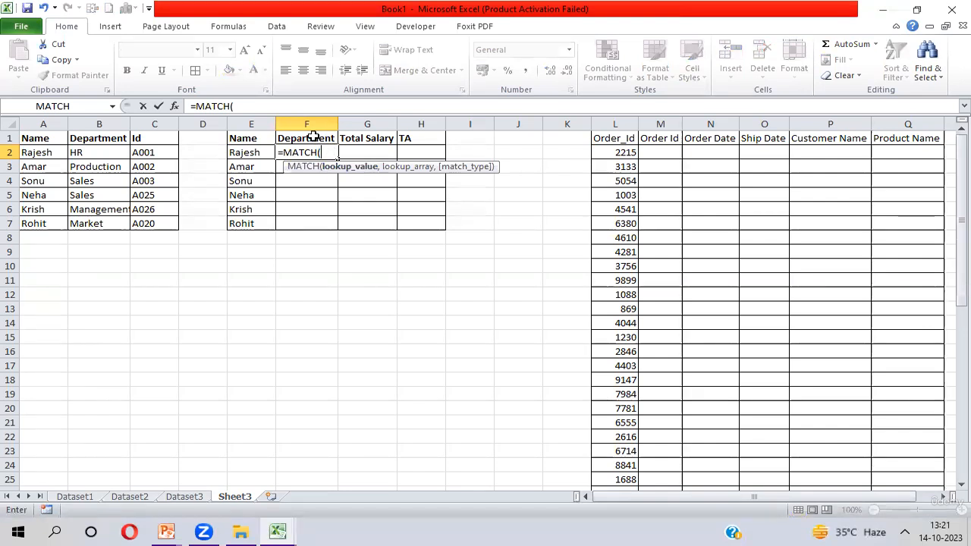
click(312, 138)
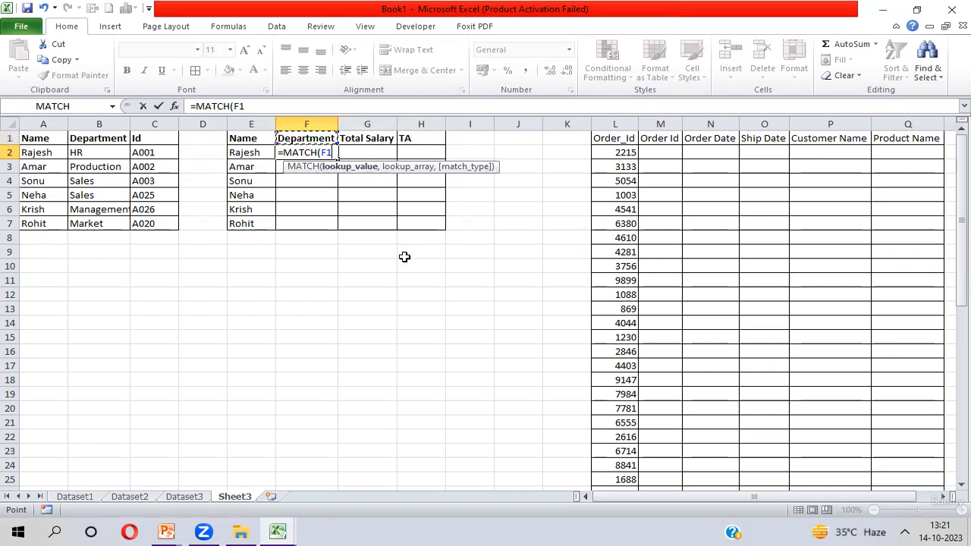
key(F4)
key(F4)
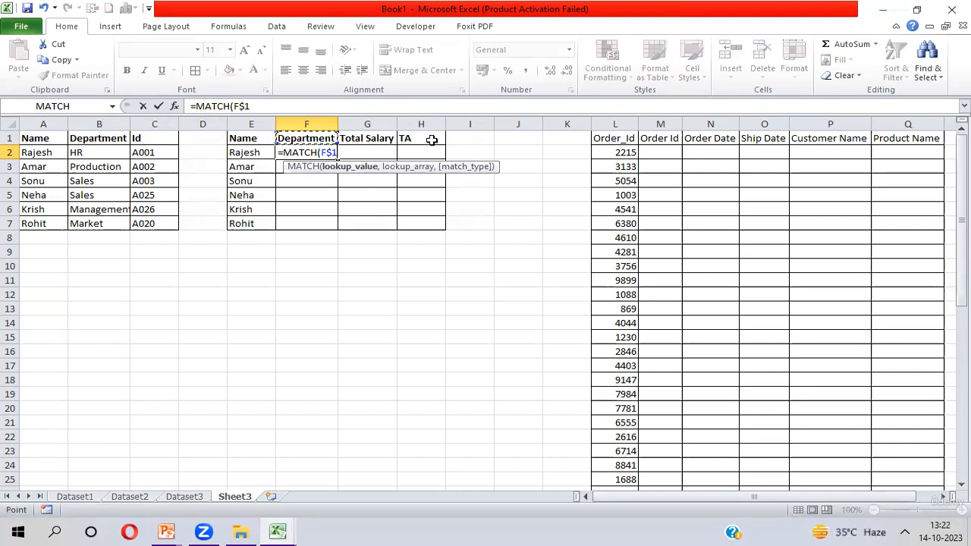
text(,)
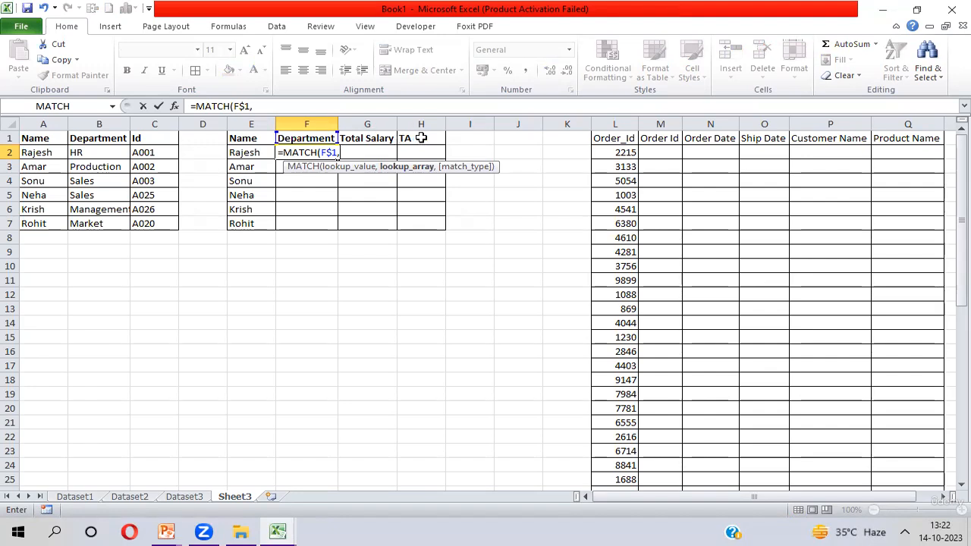
Set the MATCH lookup array to the Dataset1 headers from Name to Total Salary as absolute range $B$1:$H$1
key(ctrl+Page_Up)
key(ctrl+Page_Up)
key(ctrl+Page_Up)
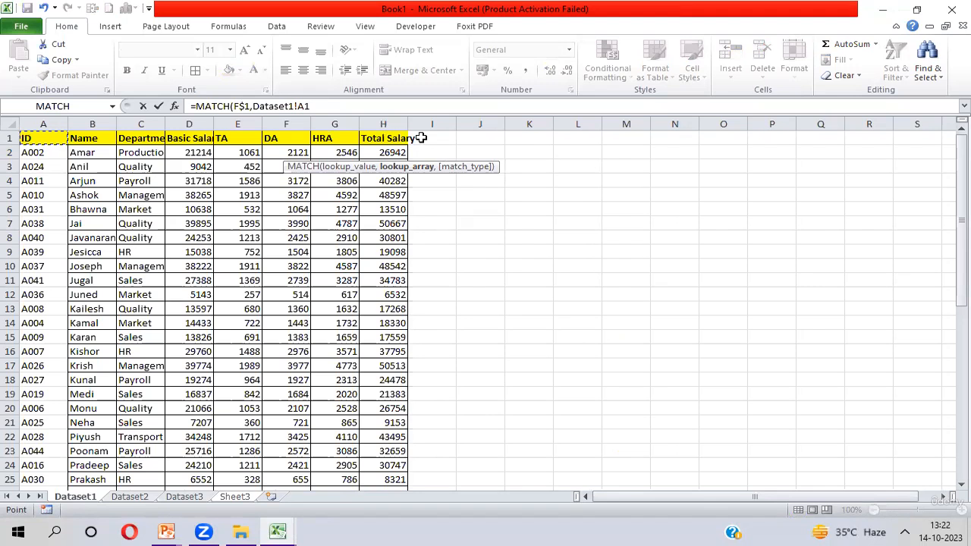
key(Right)
key(ctrl+shift+Right)
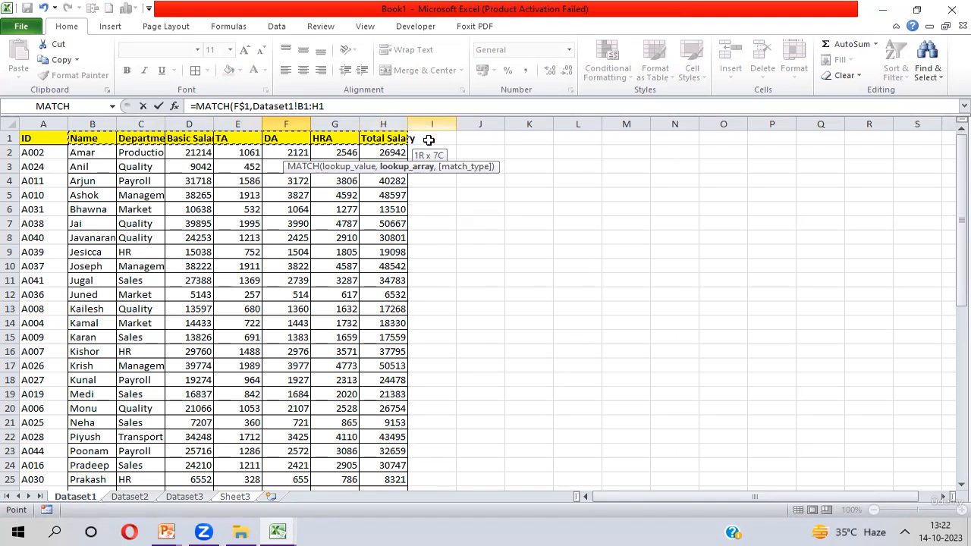
key(F4)
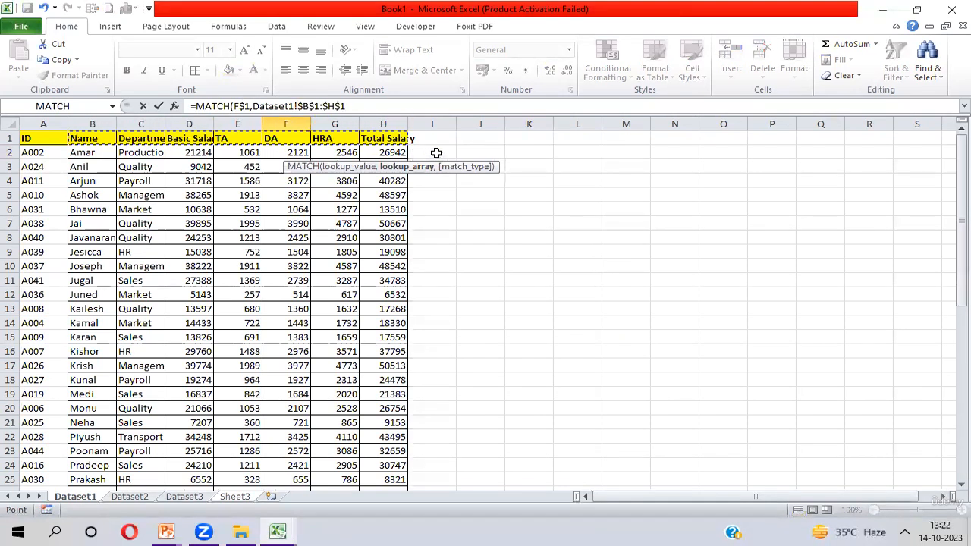
Complete the F2 MATCH formula with match type 0 for an exact match
text(,)
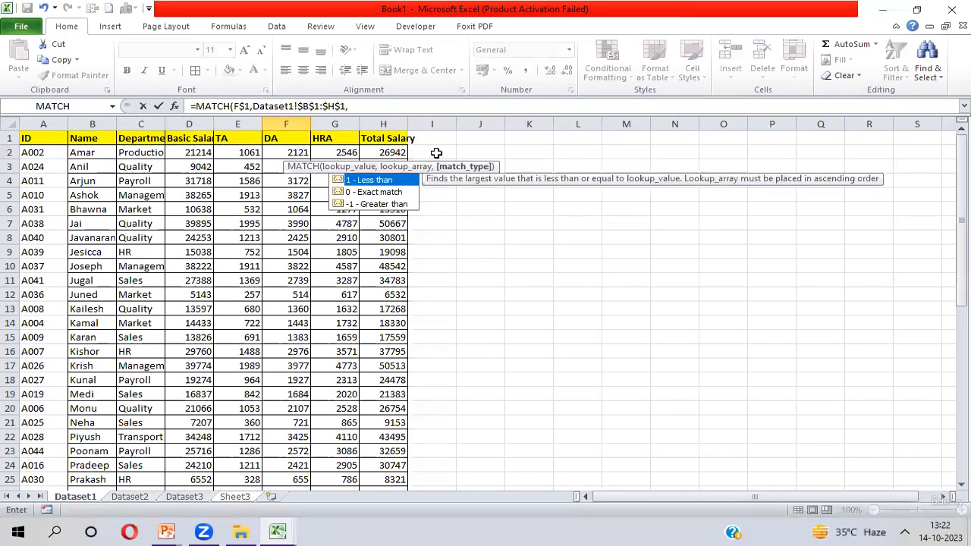
text(0))
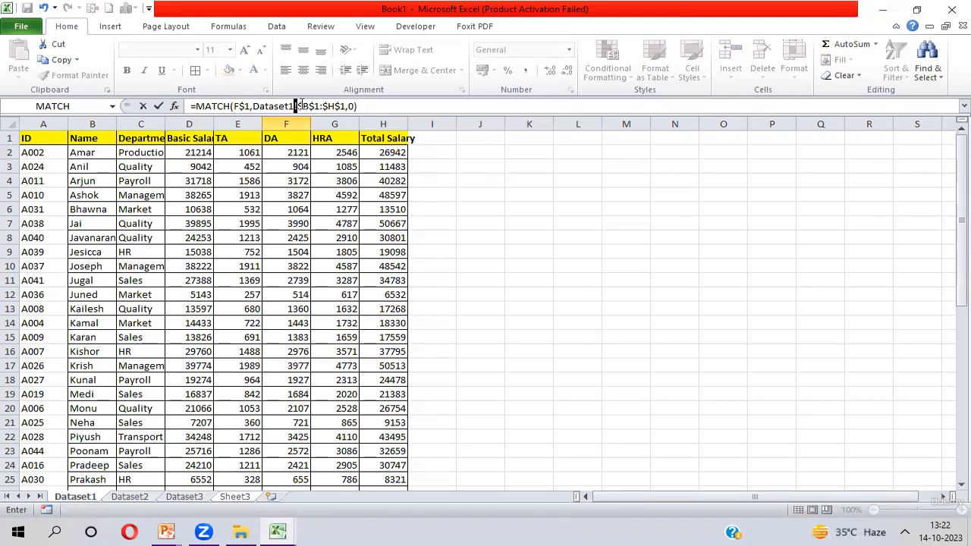
drag(295, 106, 349, 105)
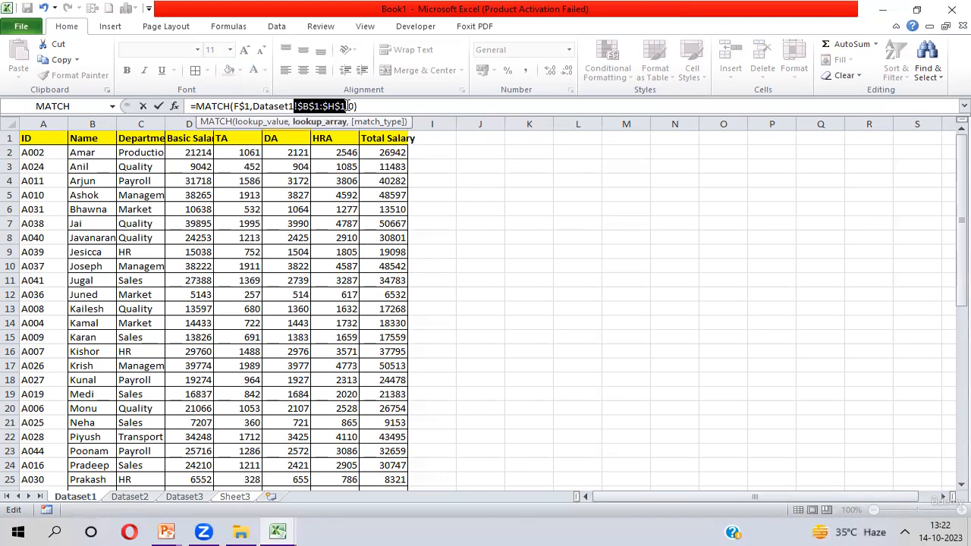
key(Return)
key(Up)
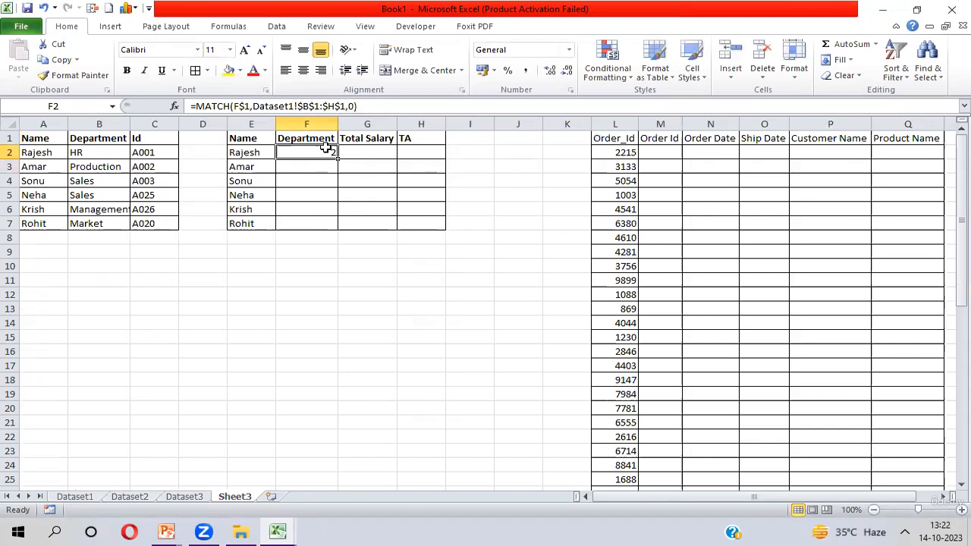
Fill the MATCH formula across from F2 through H2 and check the copied formulas
key(shift+Right)
key(shift+Right)
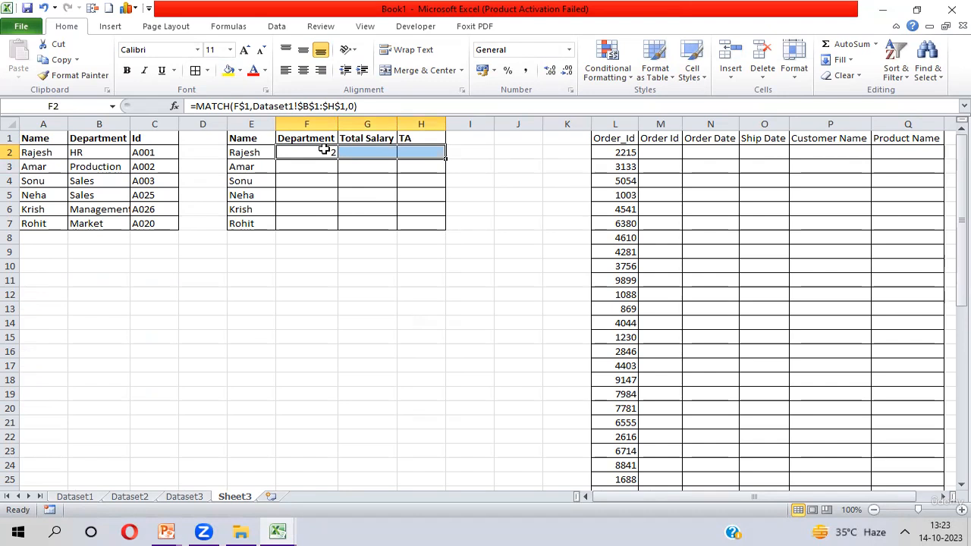
key(ctrl+r)
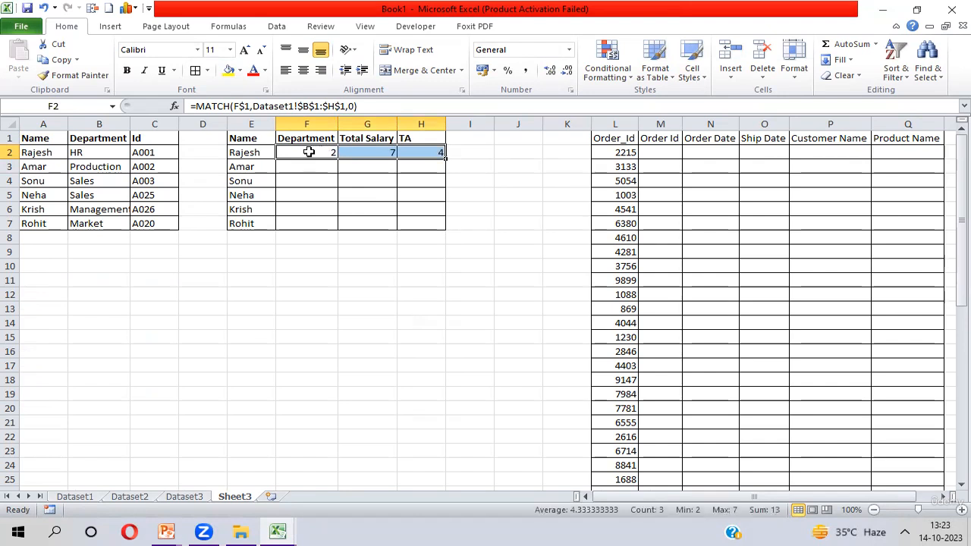
click(369, 153)
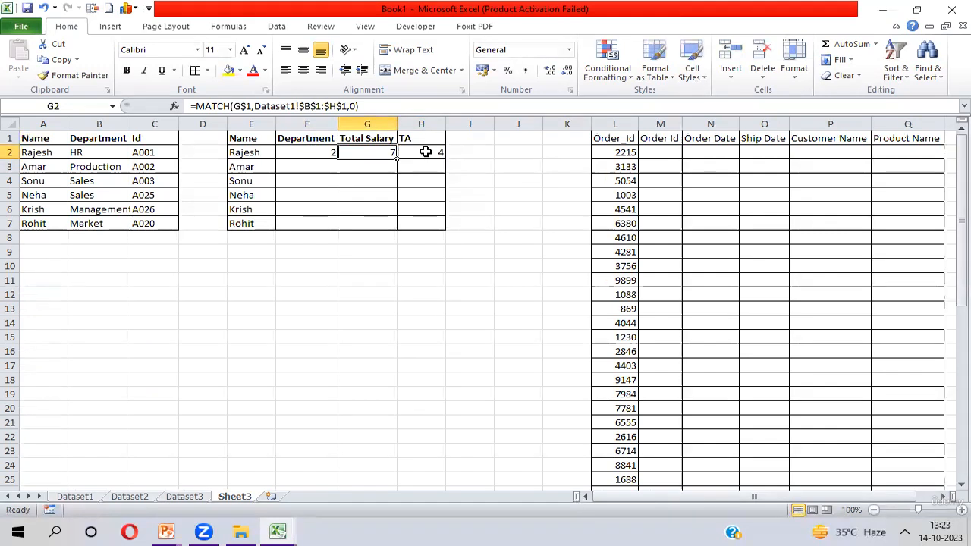
click(424, 153)
click(290, 153)
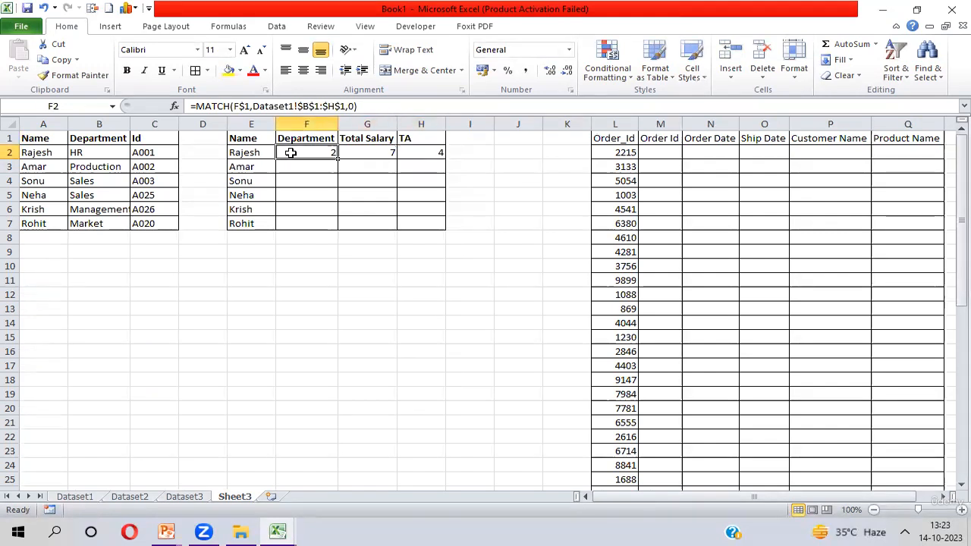
Clear the MATCH formulas from F2:H2
key(shift+Right)
key(shift+Right)
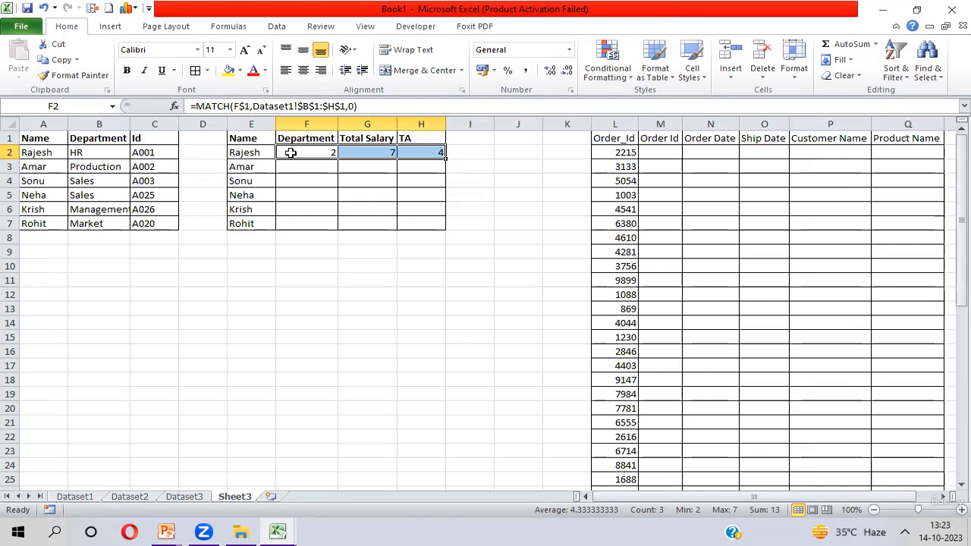
click(290, 152)
key(shift+Right)
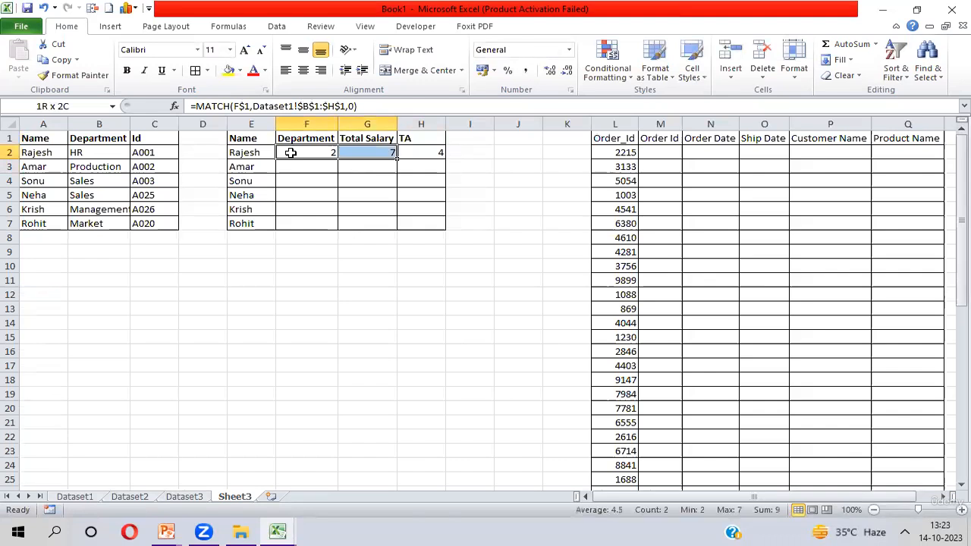
key(shift+Right)
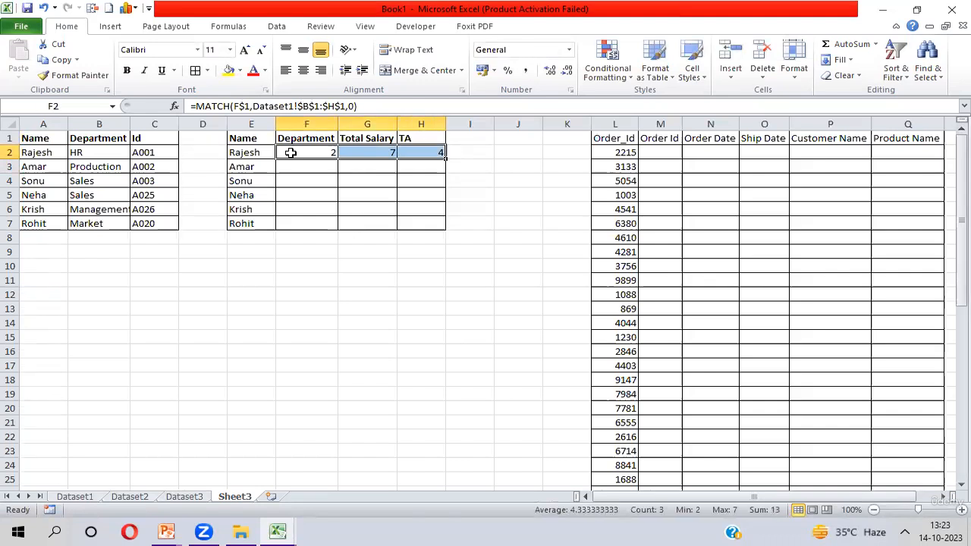
key(Delete)
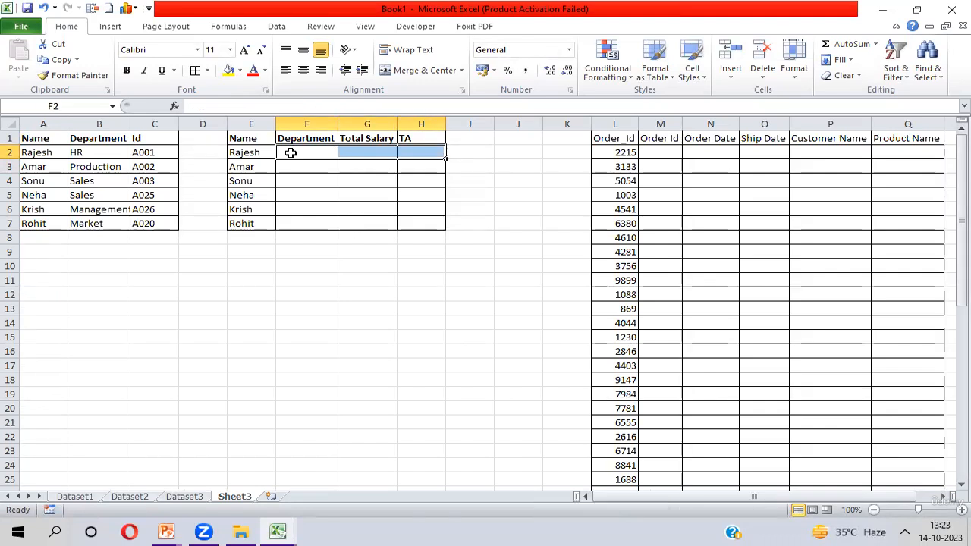
Begin a VLOOKUP formula in F2 with the name cell as column-locked lookup value $E2
click(291, 139)
click(290, 153)
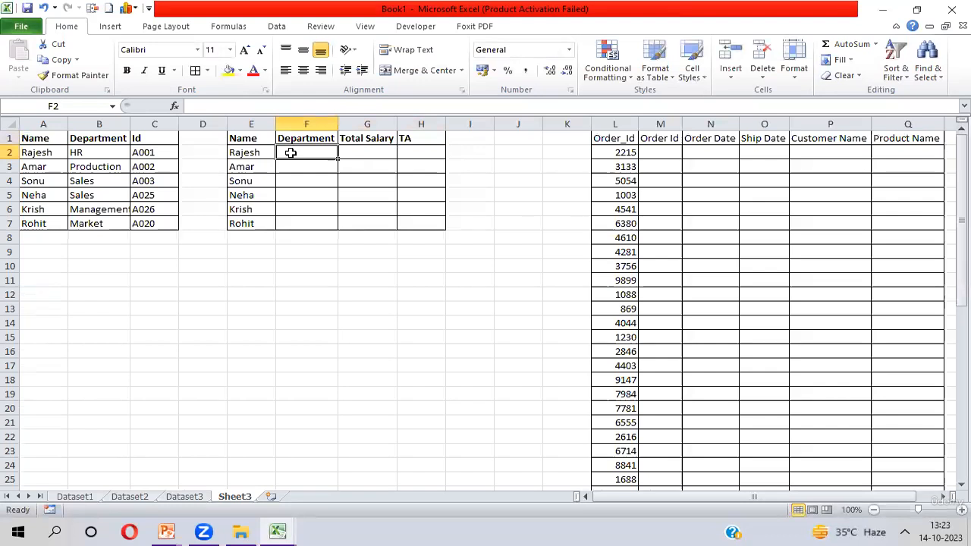
text(=)
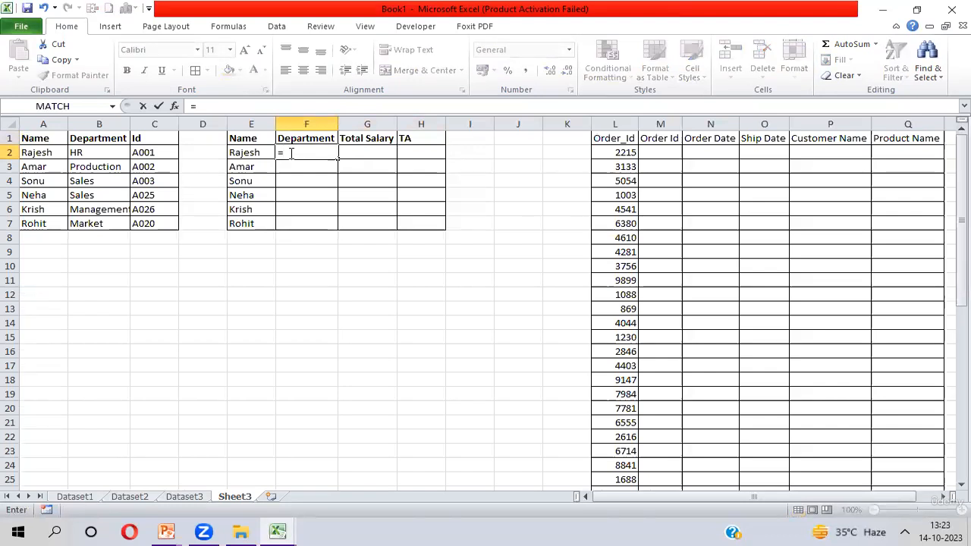
text(VLOOKUP()
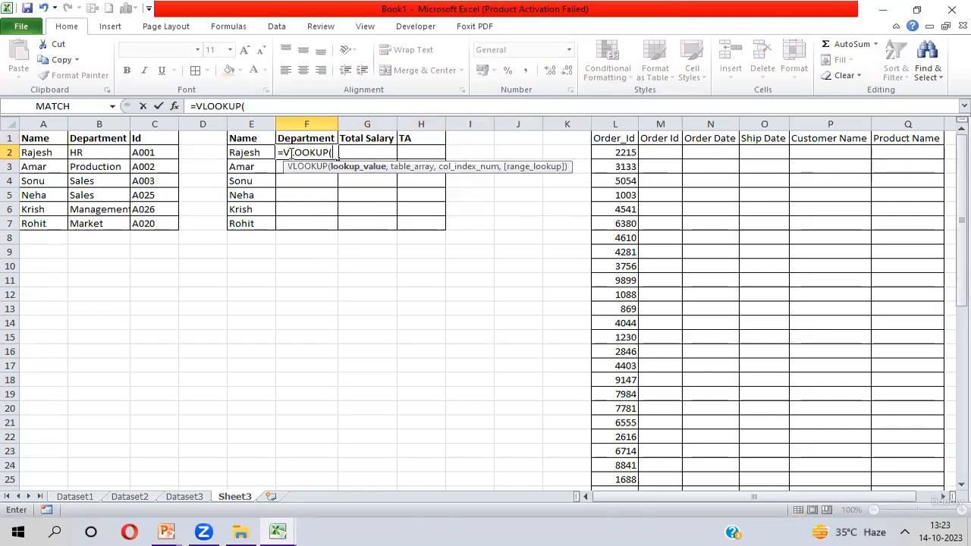
click(241, 152)
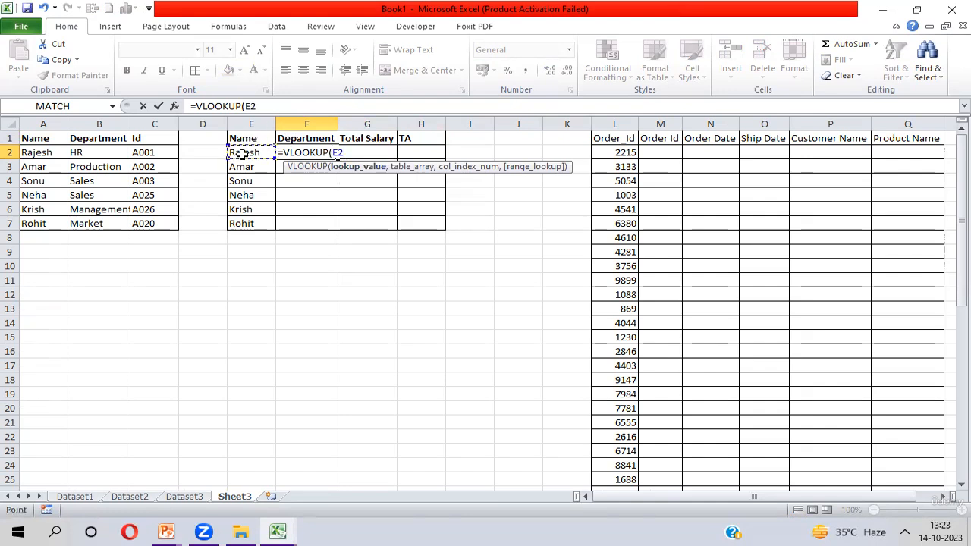
key(F4)
key(F4)
key(F4)
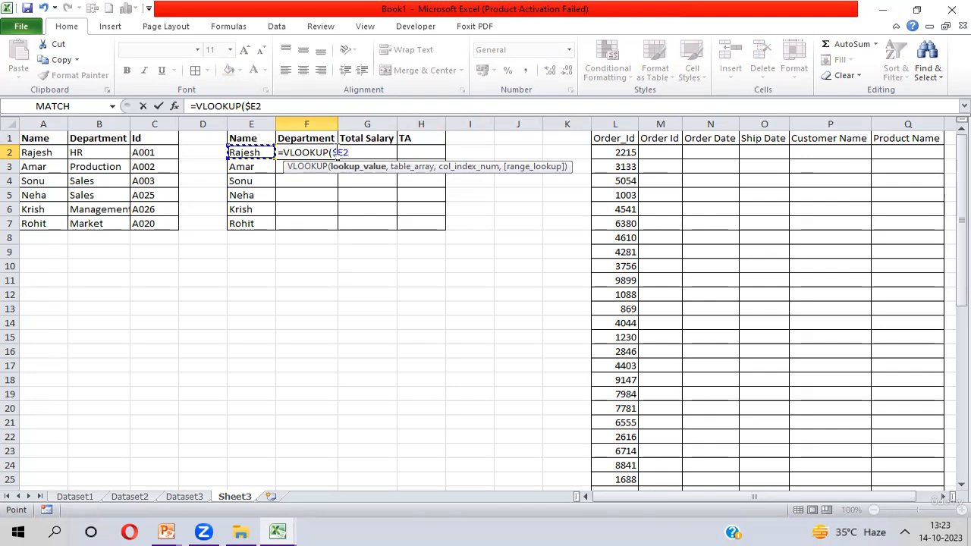
text(,)
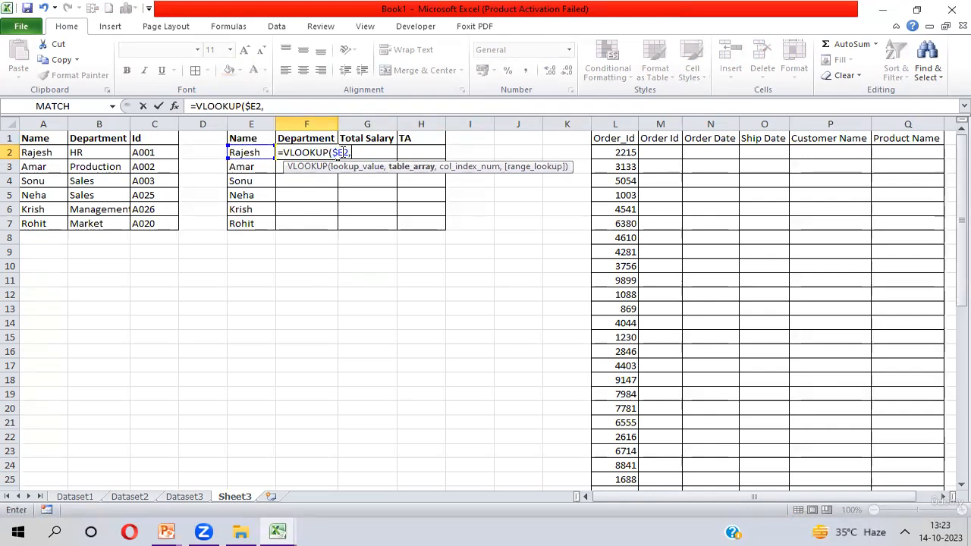
Add the Dataset1 range from the Name header through Total Salary as the VLOOKUP table array, locked as $B$1:$H$50
key(ctrl+Page_Up)
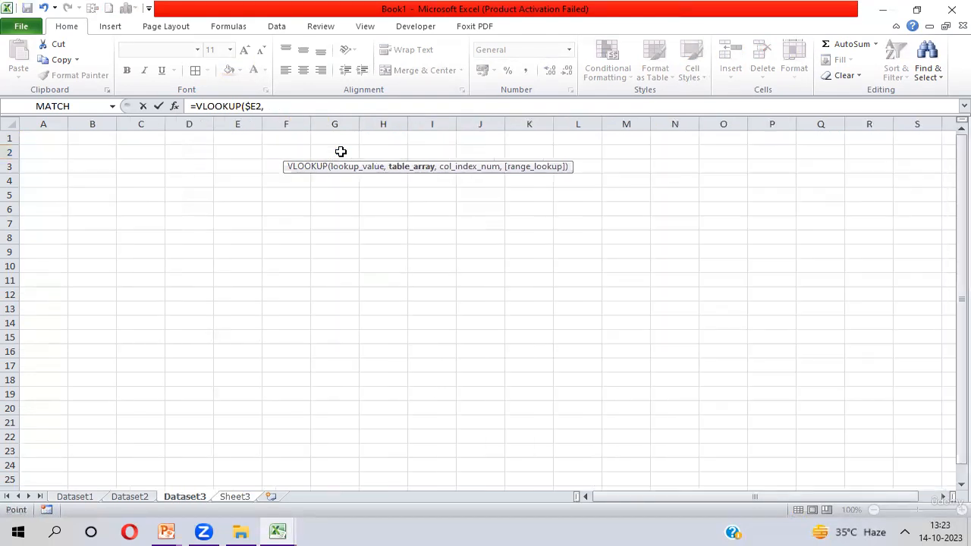
key(ctrl+Page_Up)
key(ctrl+Page_Up)
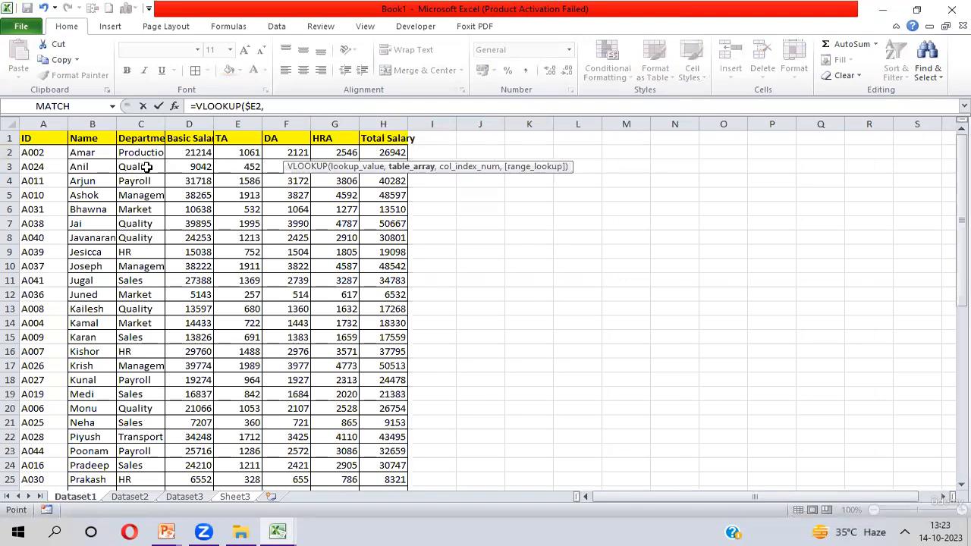
click(101, 140)
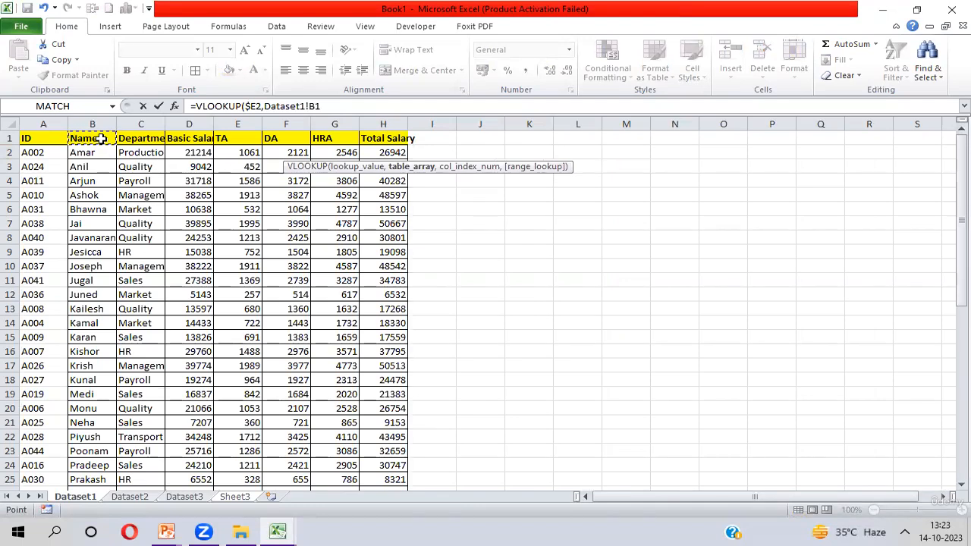
key(ctrl+shift+Right)
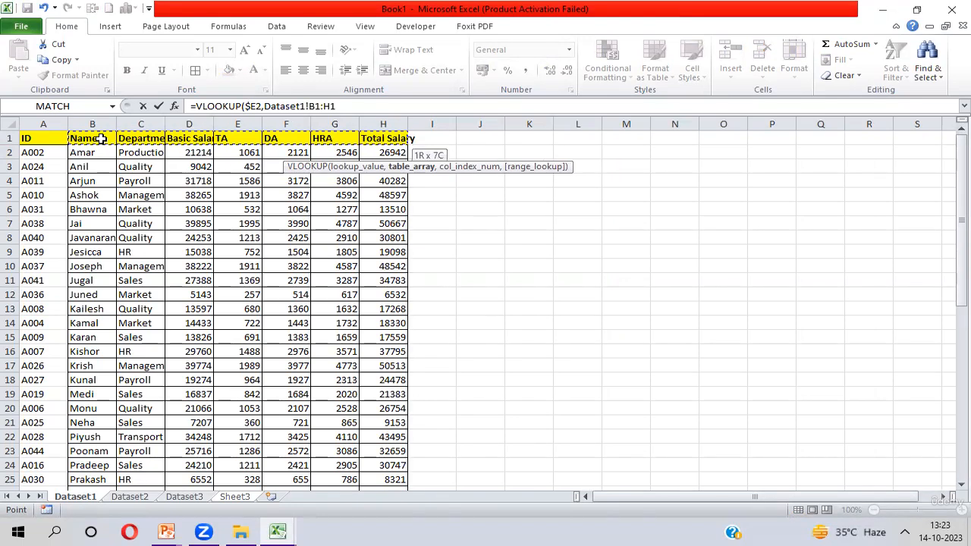
key(ctrl+shift+Down)
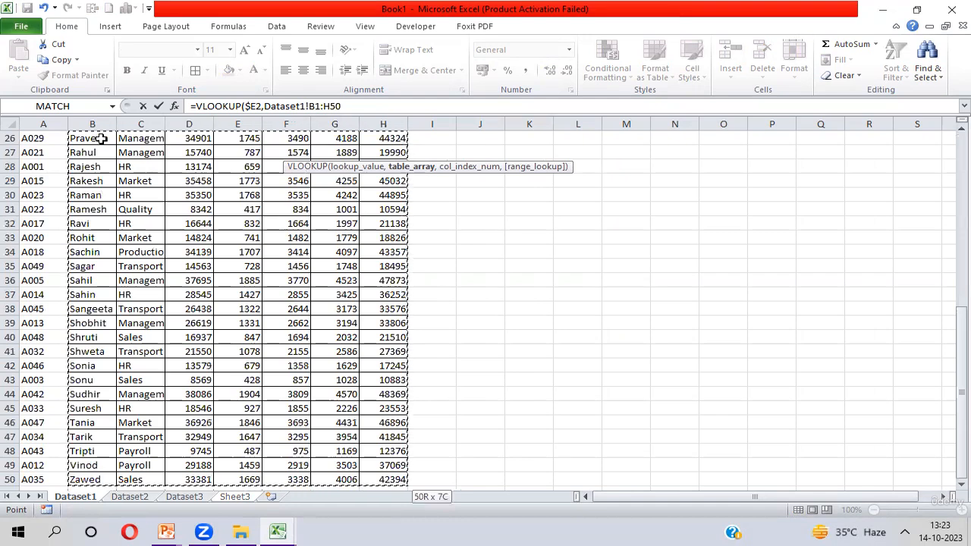
key(F4)
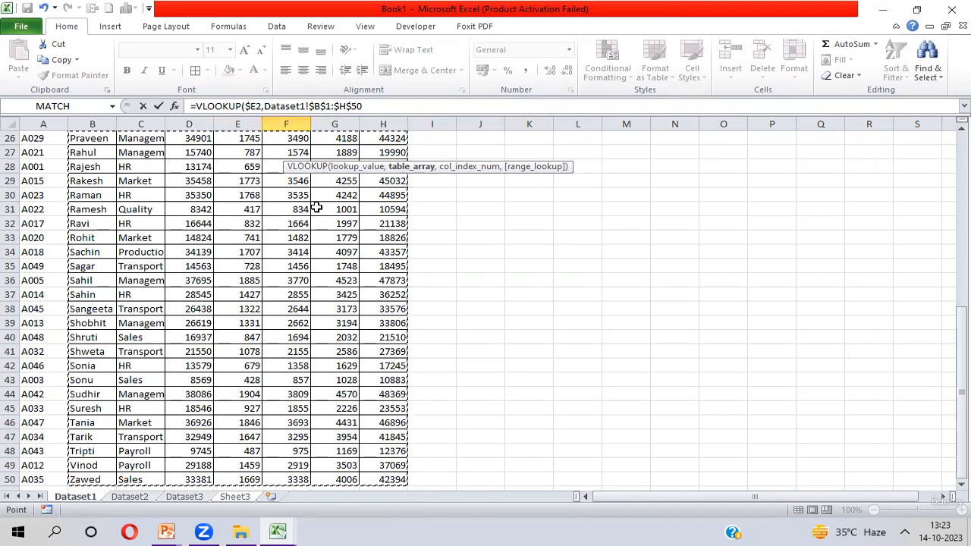
text(,)
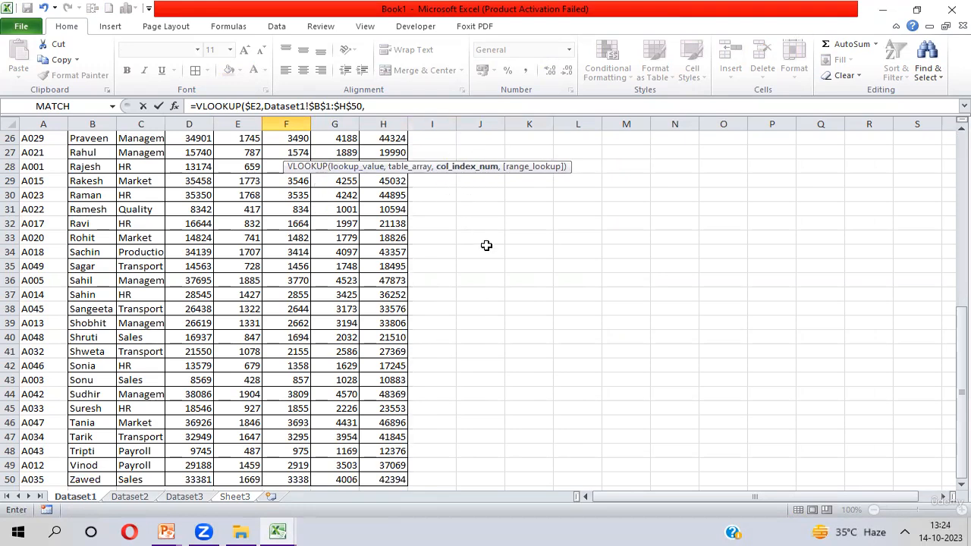
Nest a MATCH function as the column index, with the Sheet3 Department header as row-locked lookup value F$1
text(Mat)
key(Tab)
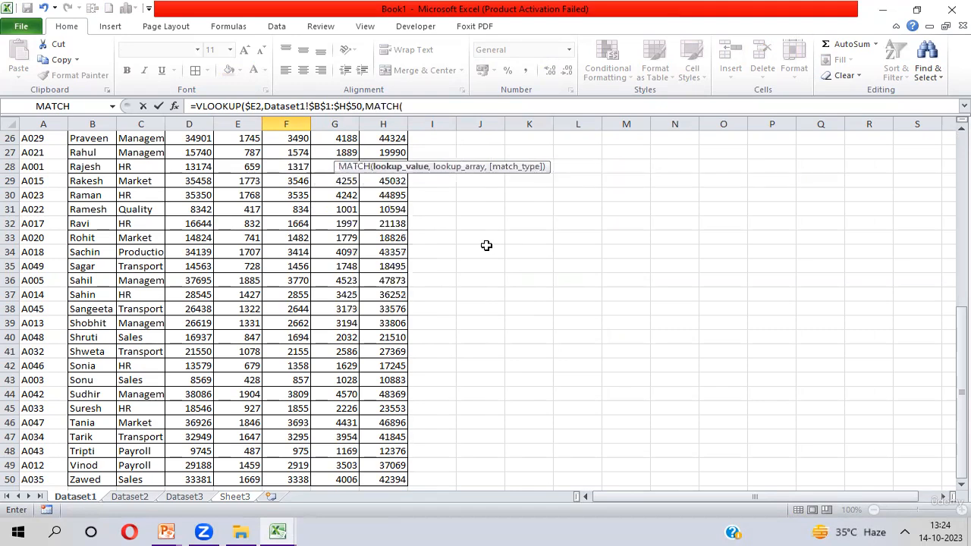
key(ctrl+Page_Down)
key(ctrl+Page_Down)
key(ctrl+Page_Down)
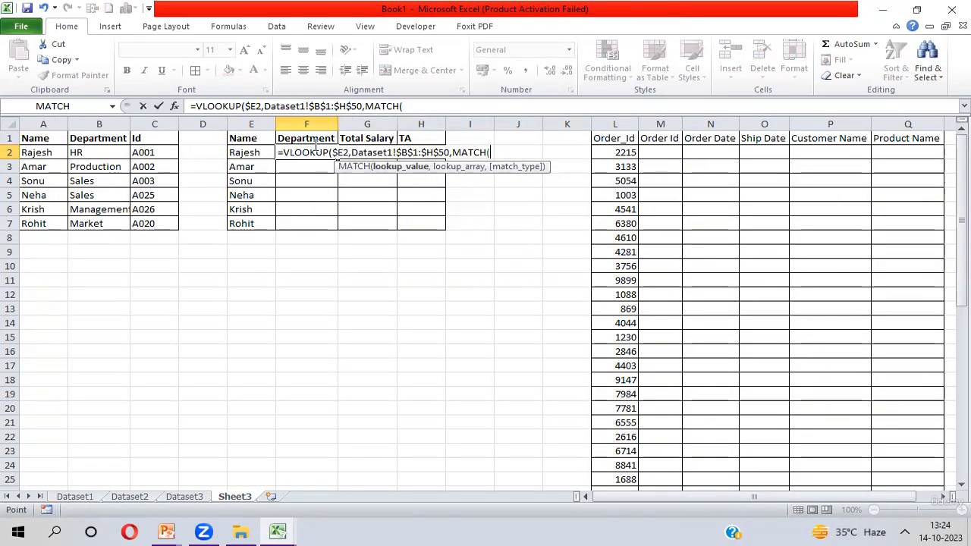
click(314, 139)
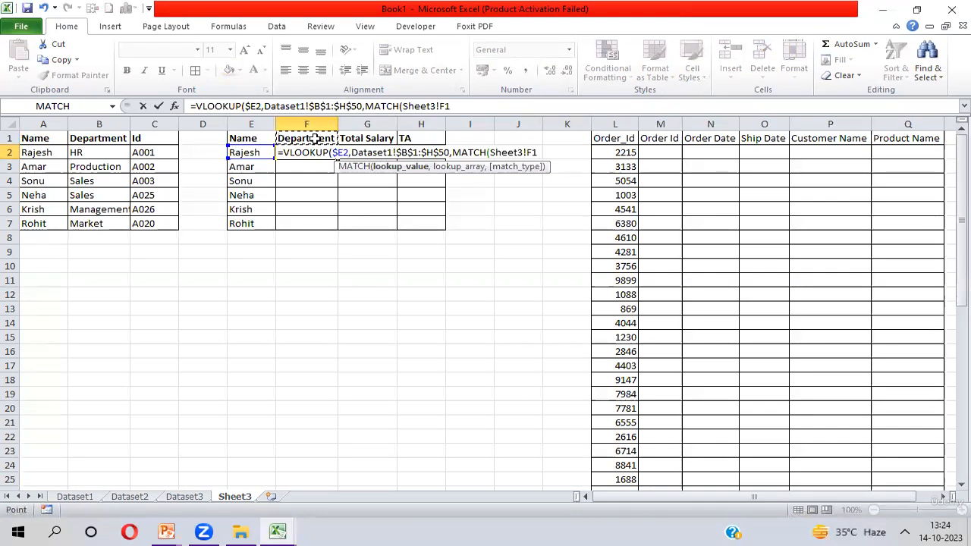
key(F4)
key(F4)
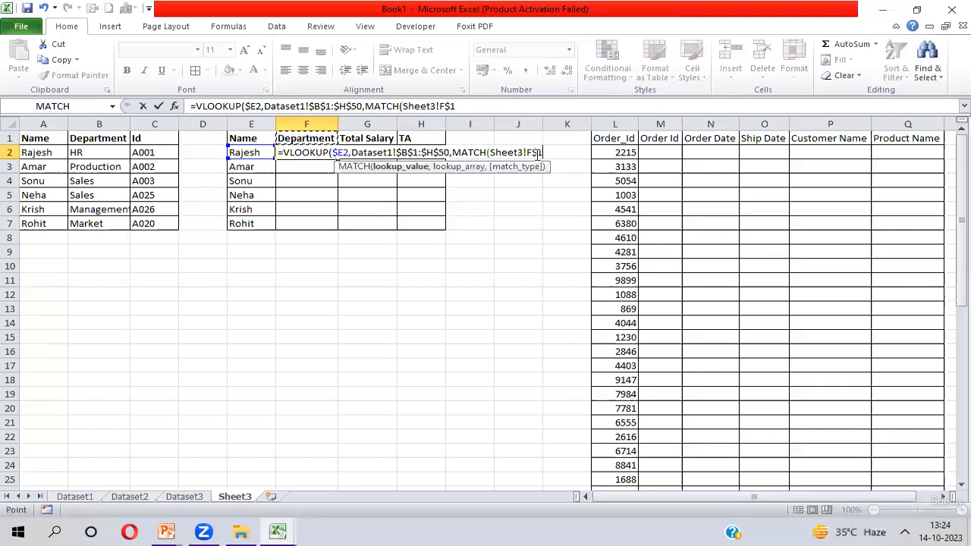
Set the MATCH lookup array in the F2 formula to the absolute header range $B$1:$H$1 on the Dataset1 sheet
text(,)
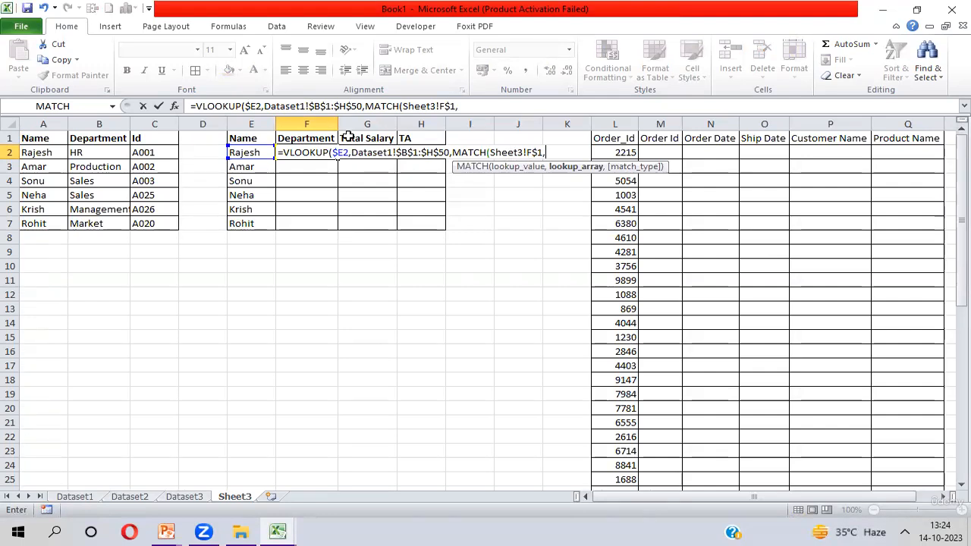
key(ctrl+Page_Up)
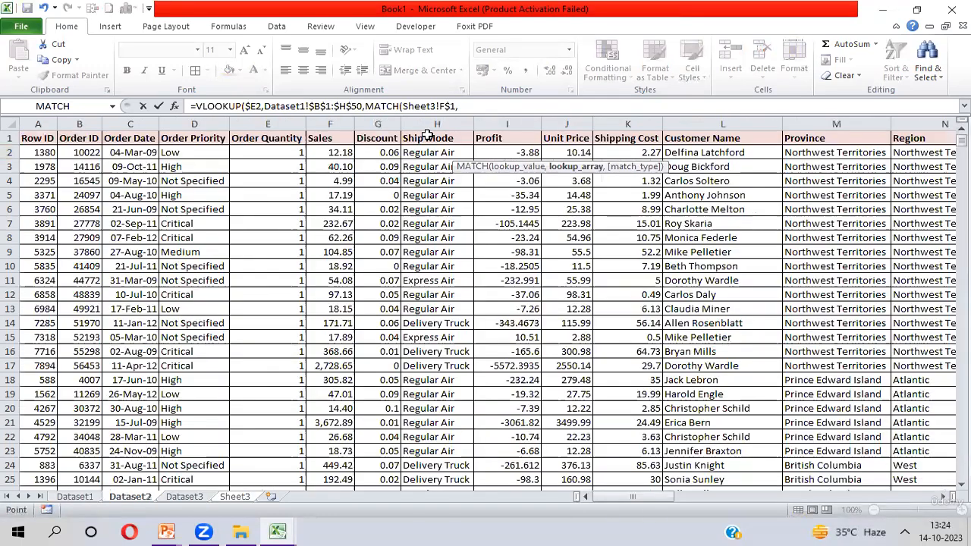
key(ctrl+Page_Up)
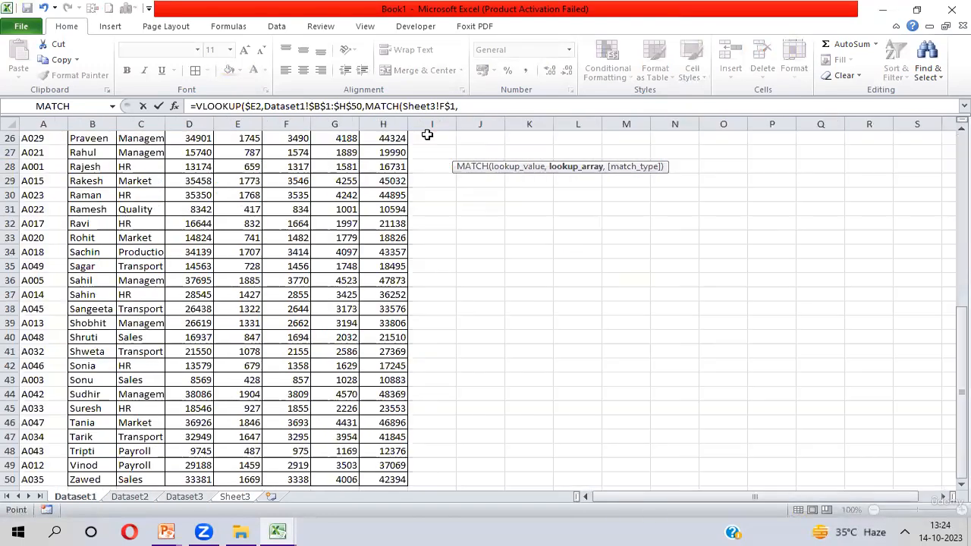
click(44, 285)
key(ctrl+Up)
key(Right)
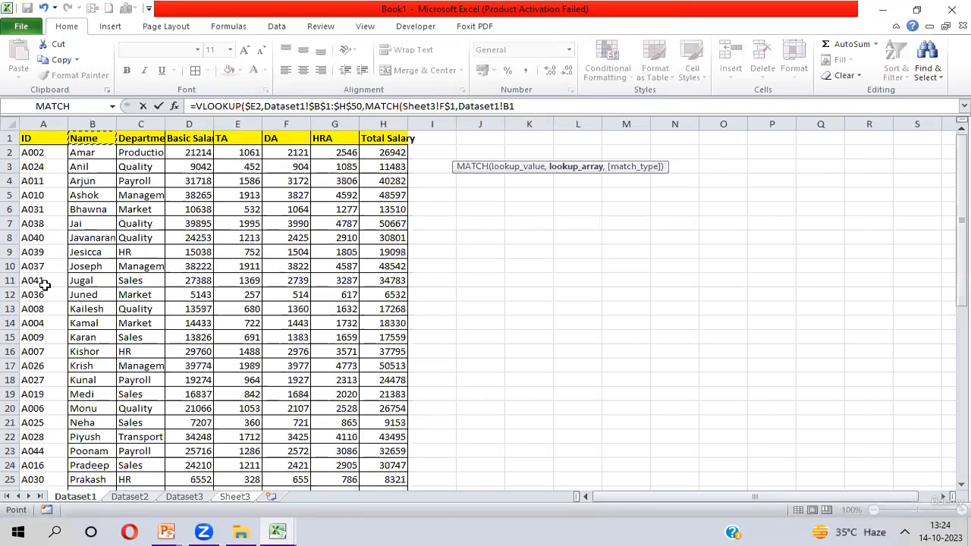
key(ctrl+shift+Right)
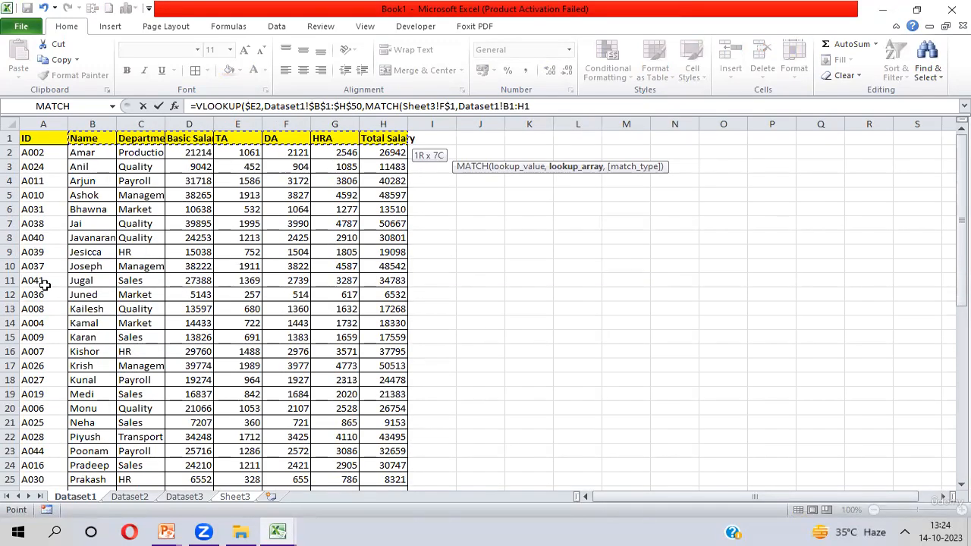
key(F4)
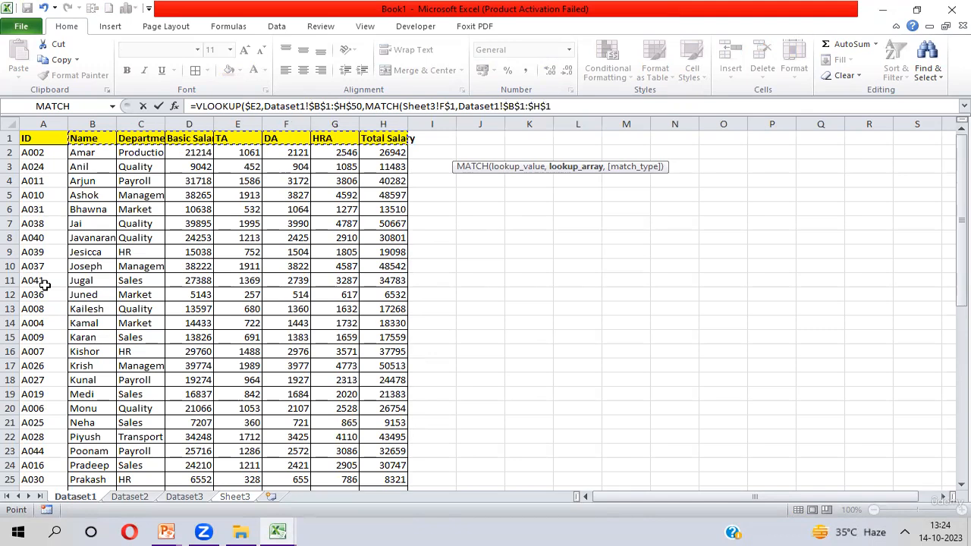
Complete the formula in F2 with MATCH type 0 and VLOOKUP range lookup 0
text(,)
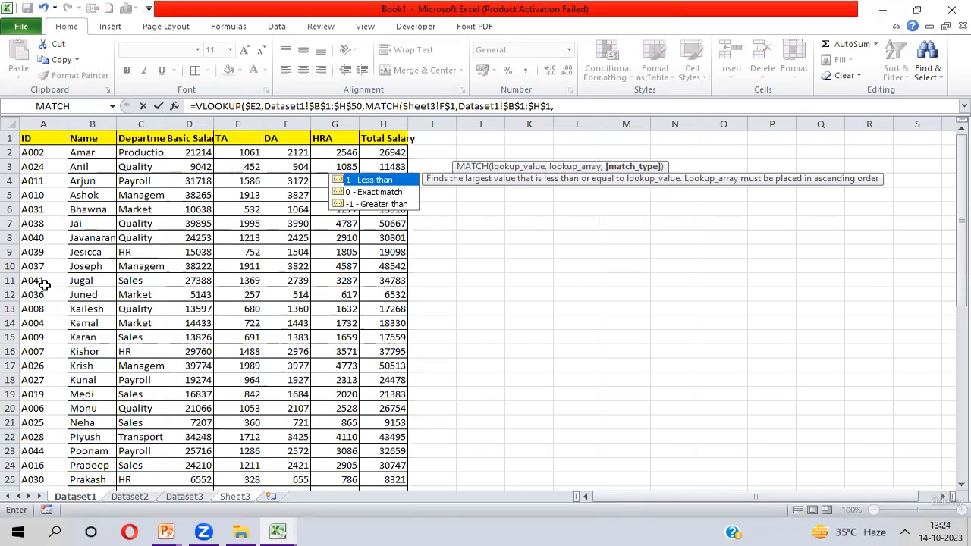
text(0)
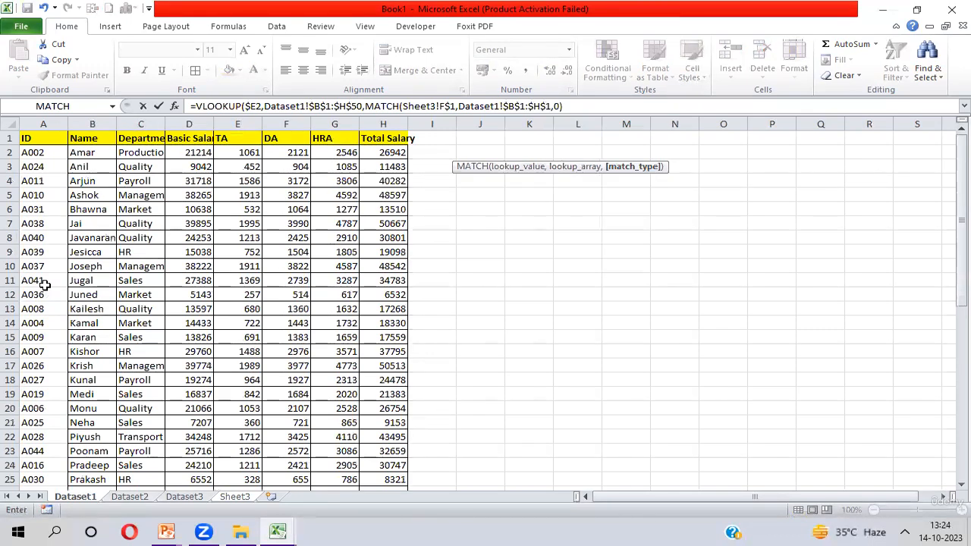
text(),)
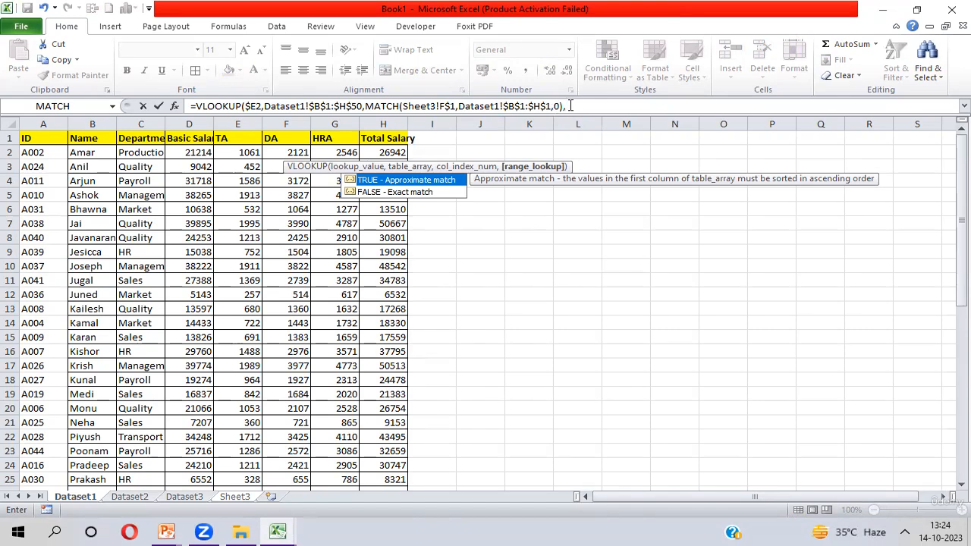
click(571, 106)
text(0)
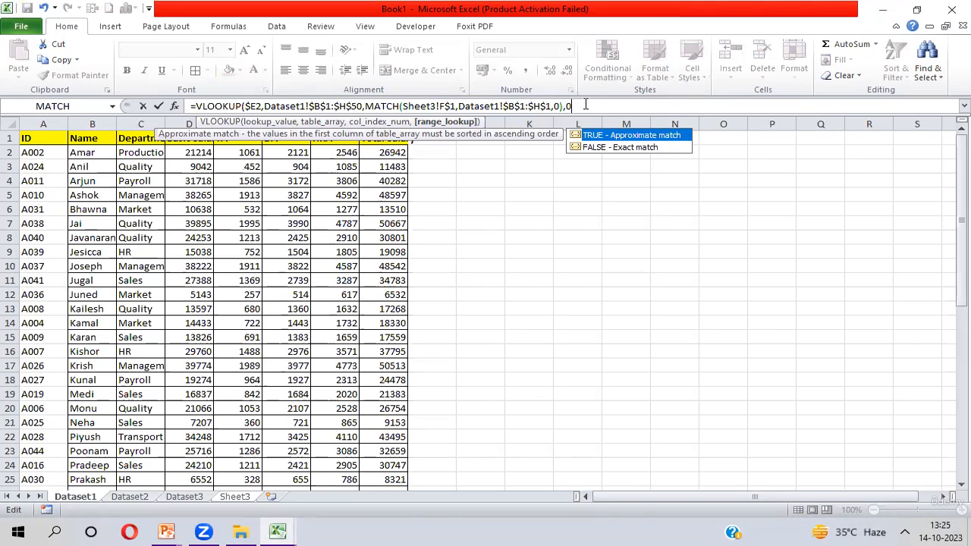
text())
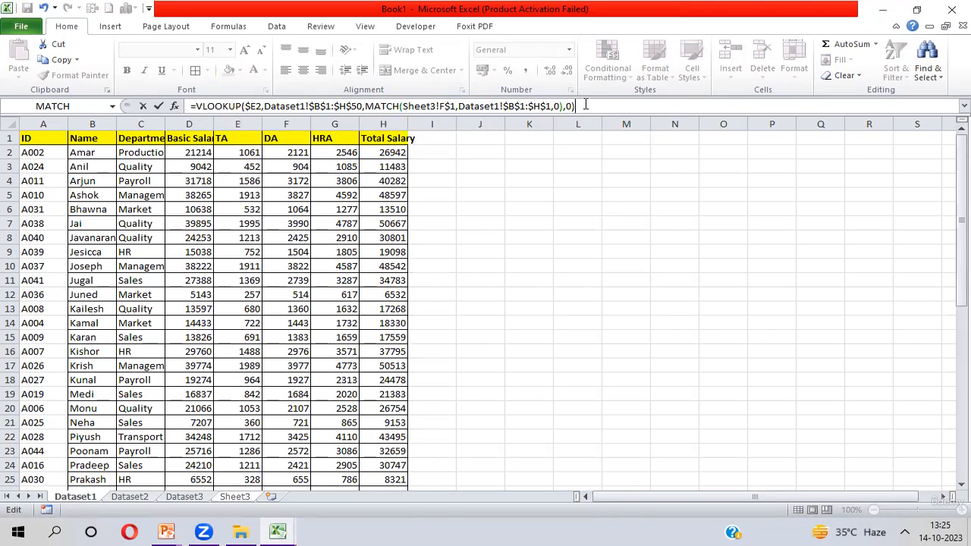
key(Return)
Fill the F2 lookup formula across and down through the range F2:H7
key(Up)
key(shift+Right)
key(shift+Right)
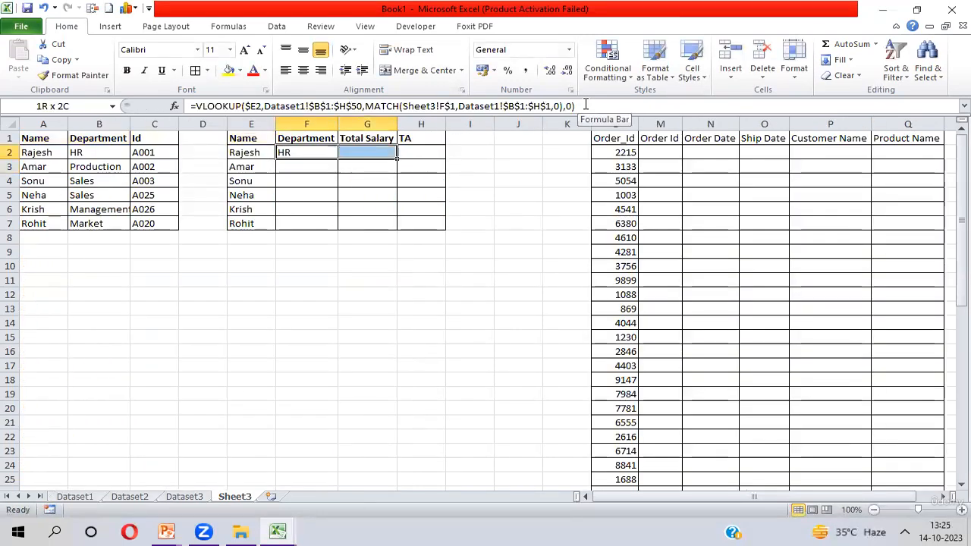
key(shift+Down)
key(shift+Down)
key(shift+Down)
key(shift+Down)
key(shift+Down)
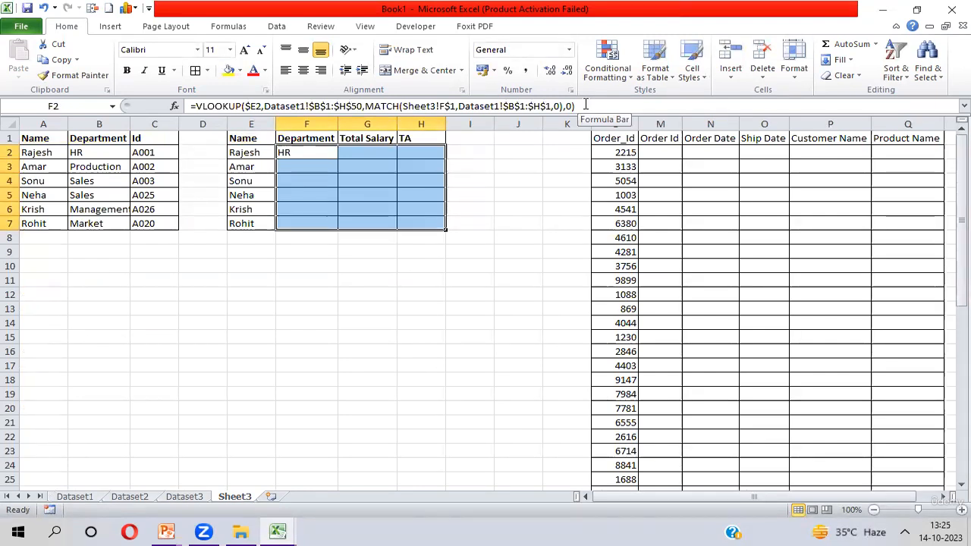
key(ctrl+r)
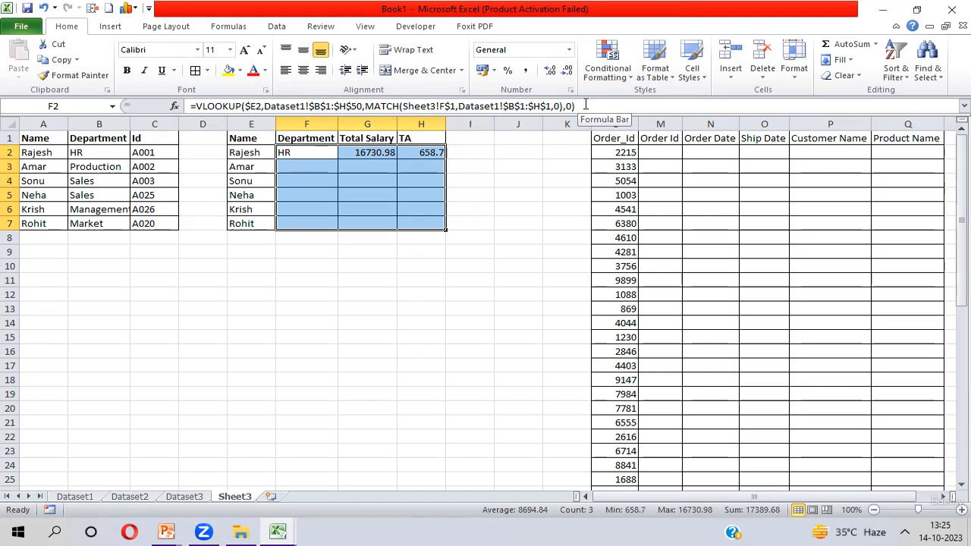
key(ctrl+d)
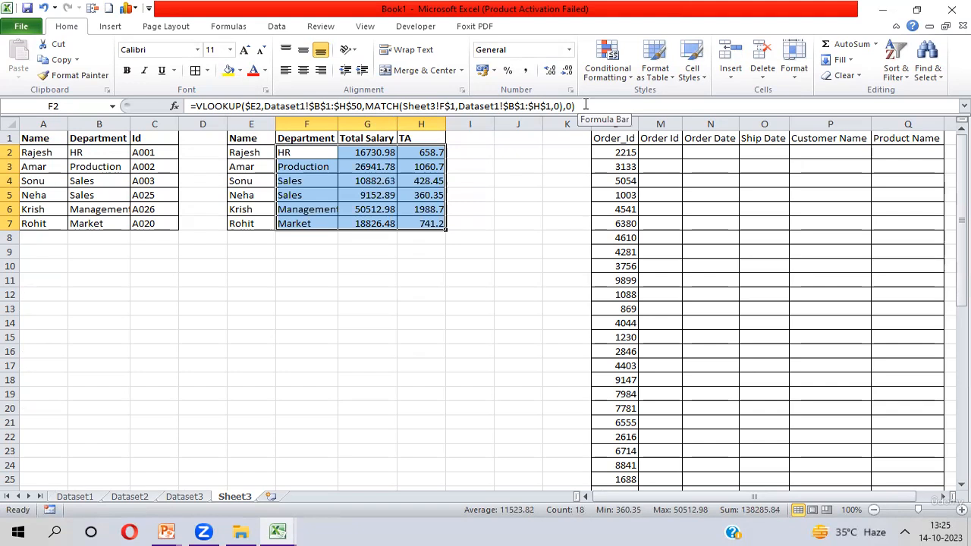
click(315, 153)
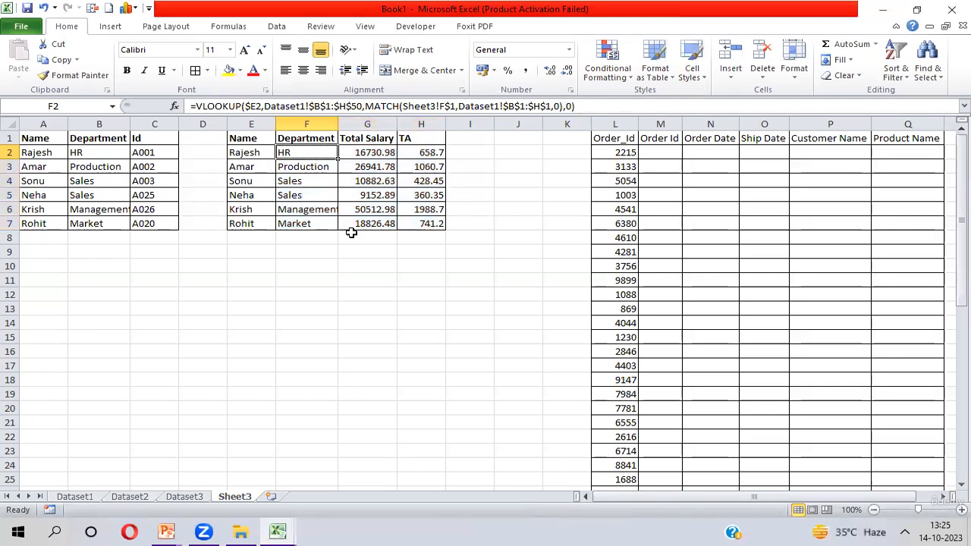
Change the header in H1 to Basic Salary
click(418, 144)
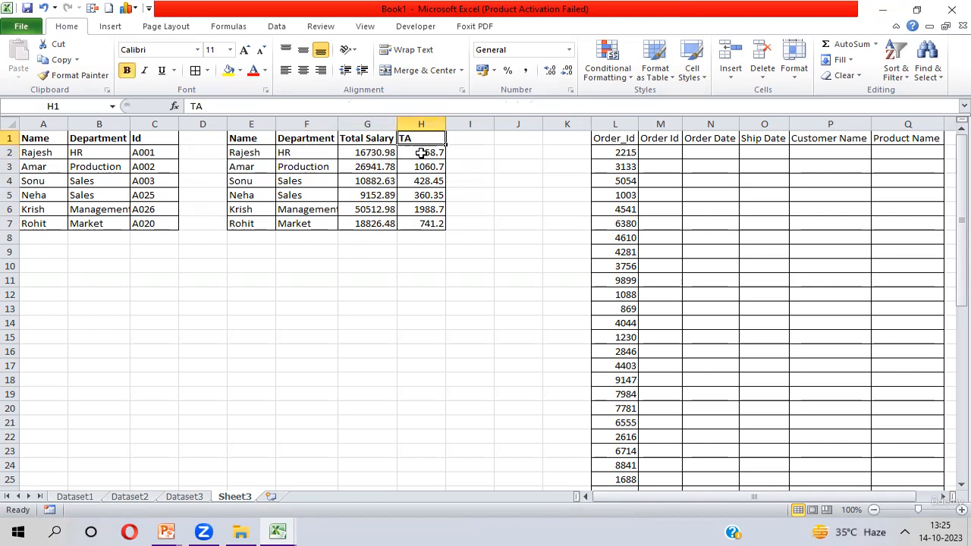
text(Basc)
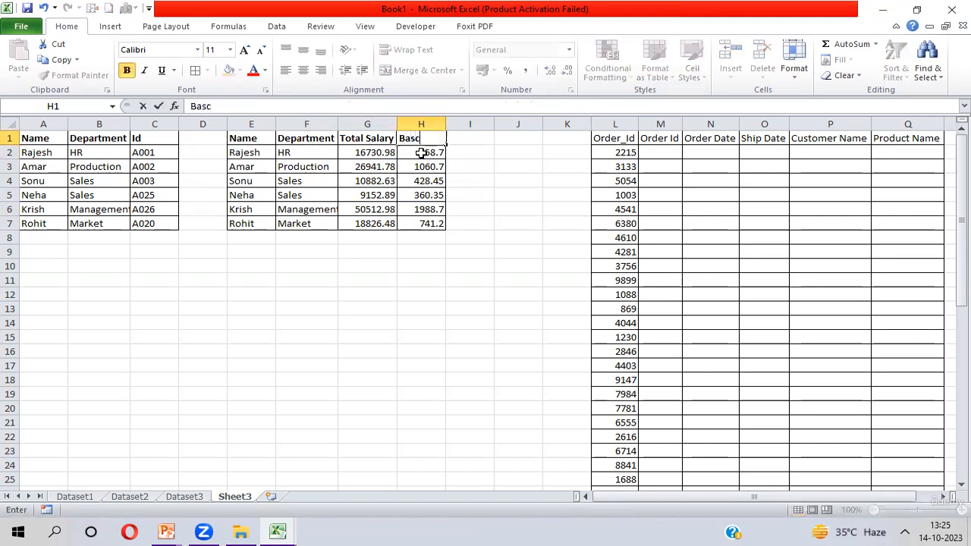
key(BackSpace)
text(ic Salary)
key(Return)
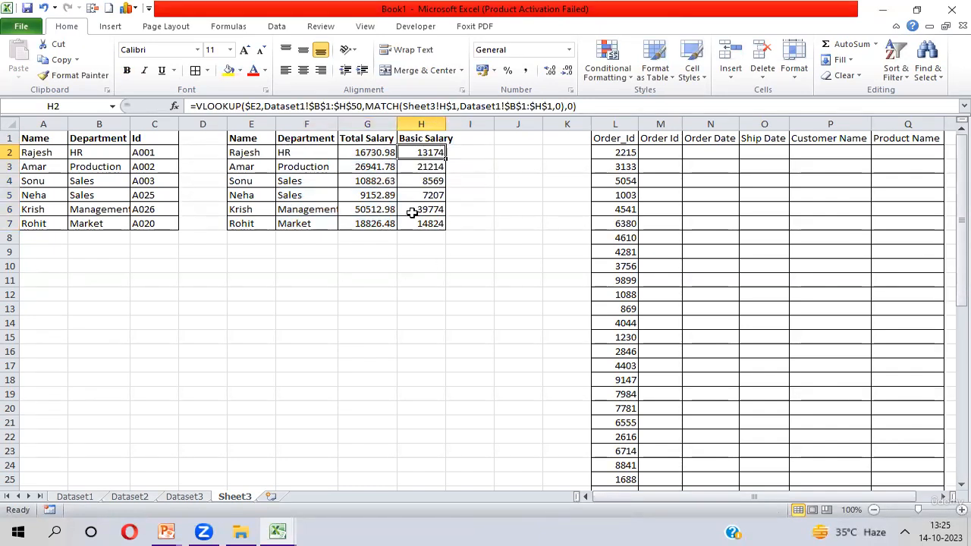
Append a period to the header in H1 so that it reads "Basic Salary."
click(428, 138)
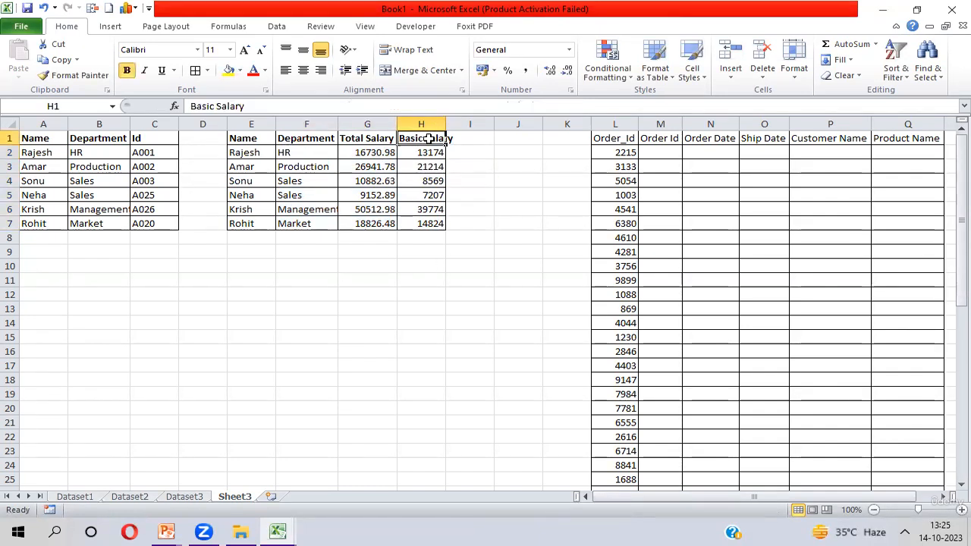
double_click(428, 138)
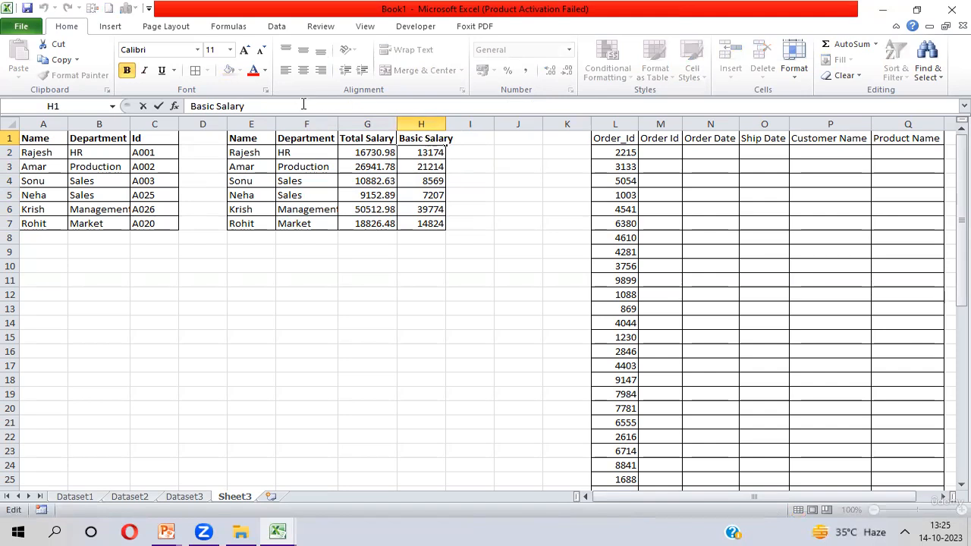
text(.)
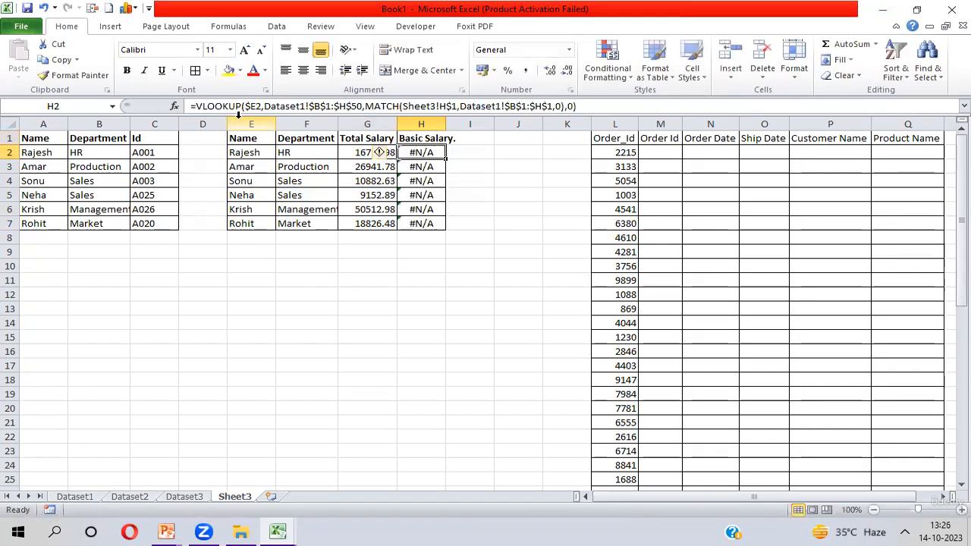
key(Up)
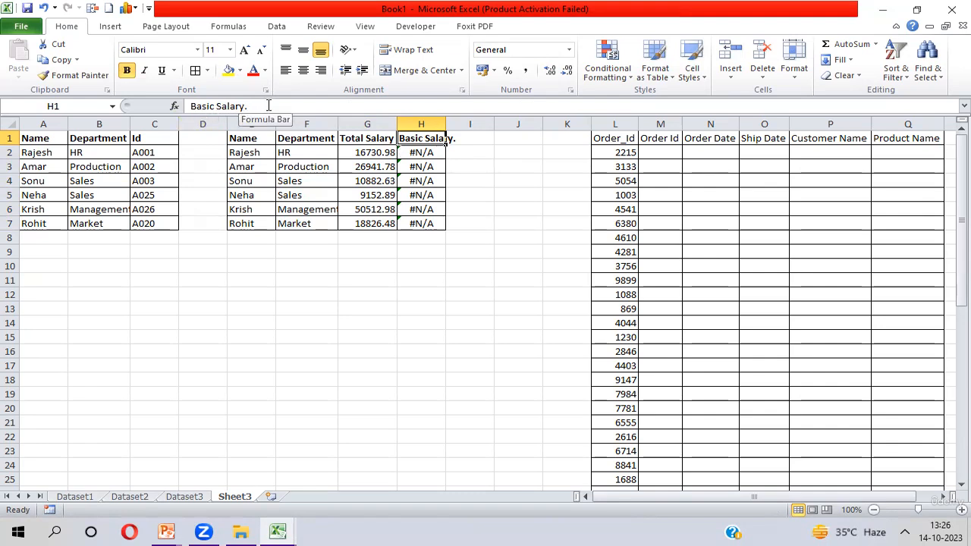
Compare the Basic Salary header in D1 of Dataset1 with the header in H1 of Sheet3
key(ctrl+Page_Up)
key(ctrl+Page_Up)
key(ctrl+Page_Up)
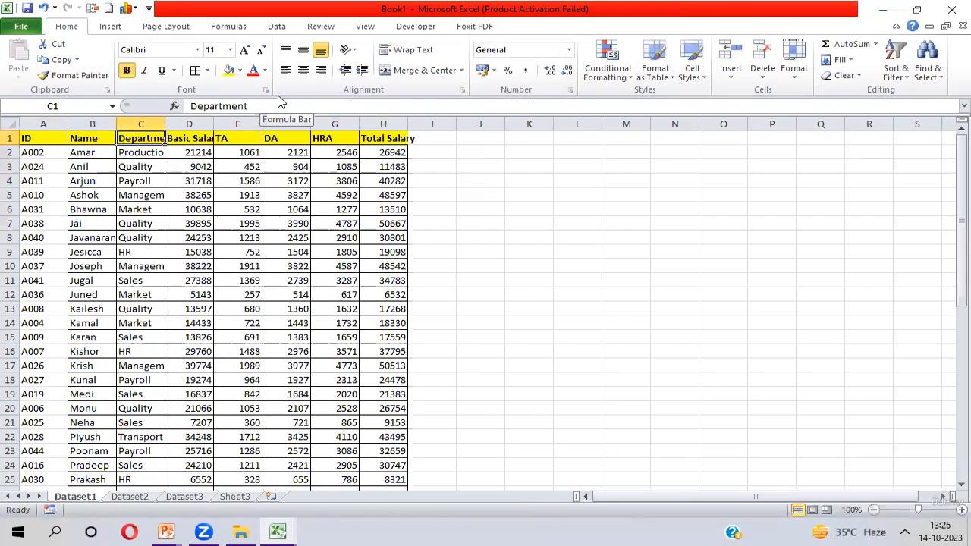
click(192, 142)
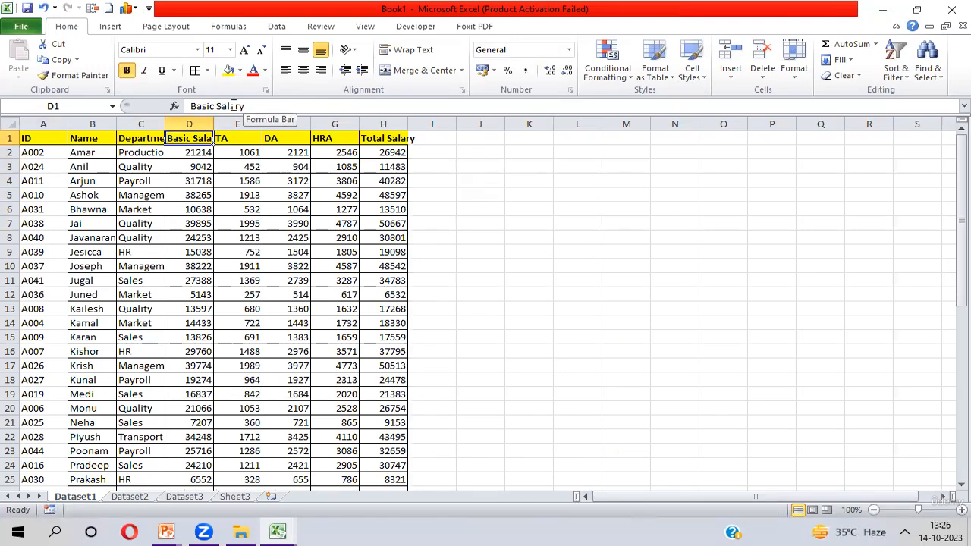
key(ctrl+Page_Down)
key(ctrl+Page_Down)
key(ctrl+Page_Down)
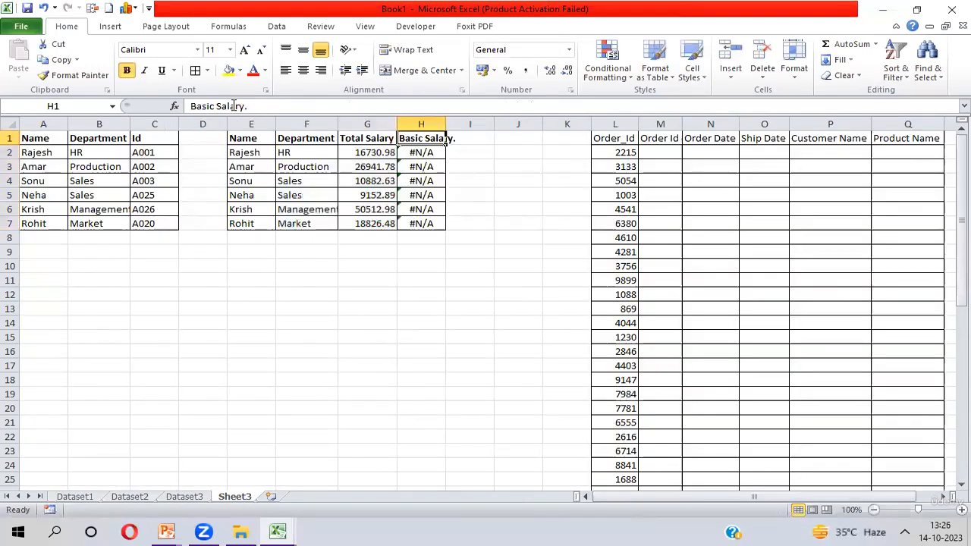
Remove the trailing period from the header in H1 so that it reads Basic Salary
click(289, 106)
key(BackSpace)
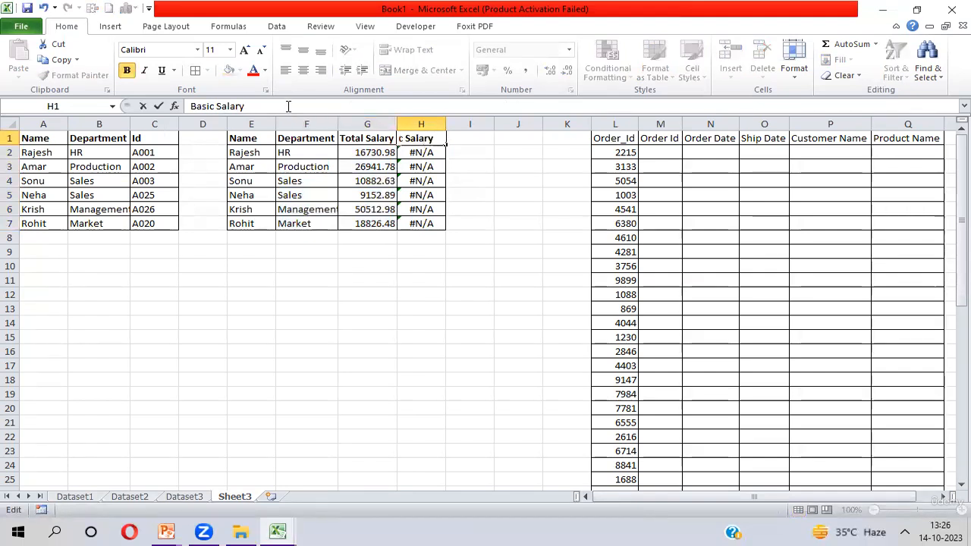
key(Return)
Review the filled Basic Salary column and the whole lookup table in E1:H7
key(ctrl+shift+Down)
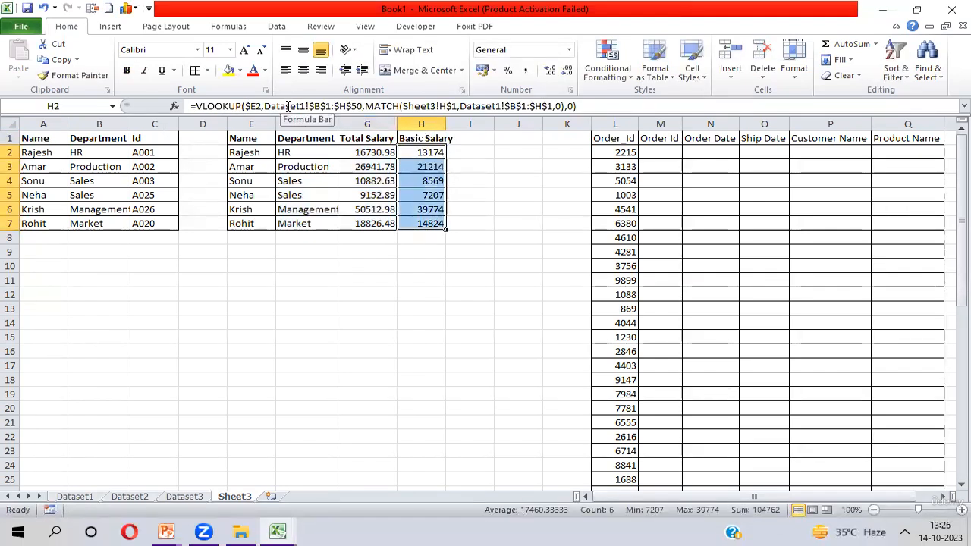
key(Left)
key(Left)
key(Left)
key(Up)
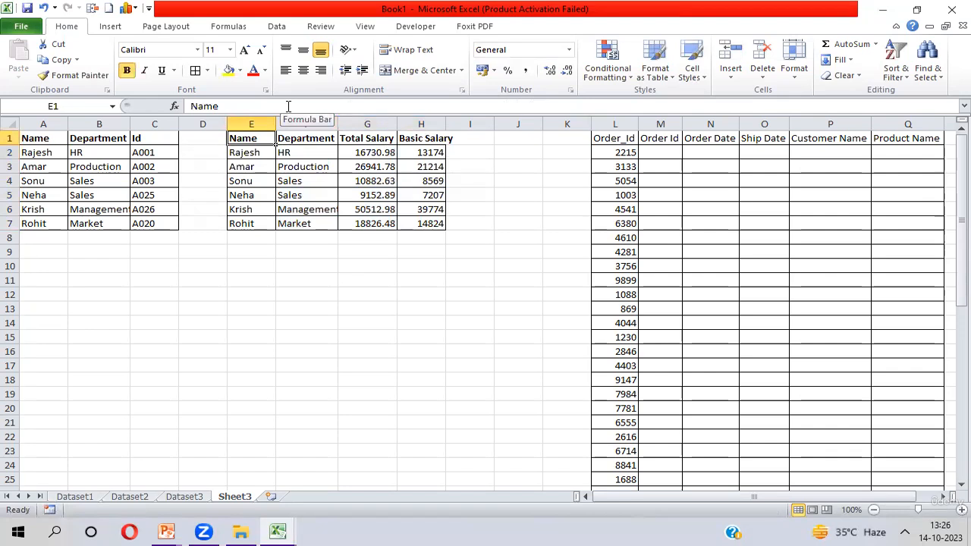
key(ctrl+shift+Right)
key(ctrl+shift+Down)
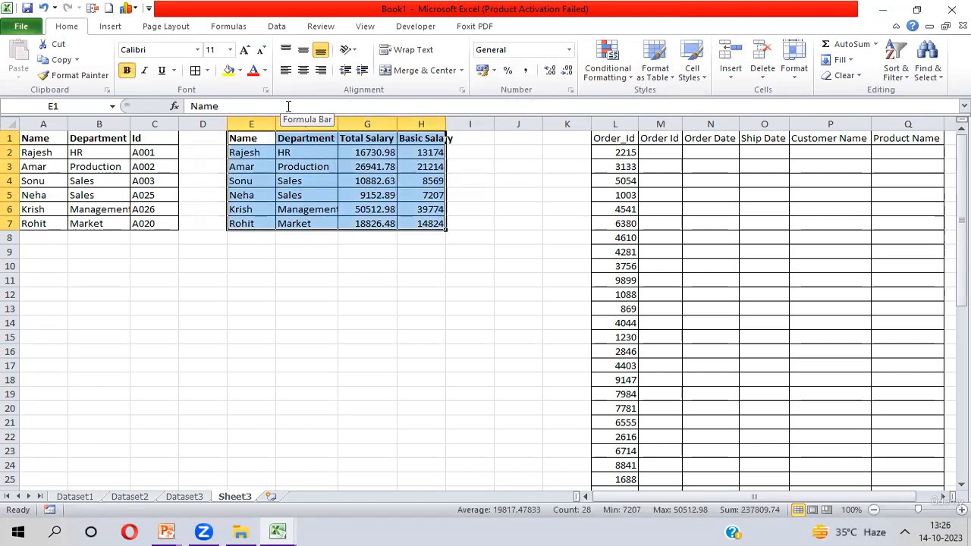
Examine the order table's headers from Order_Id to Product Name and its Order_Id column
key(Right)
key(Right)
key(Right)
key(Right)
key(Right)
key(Right)
key(Right)
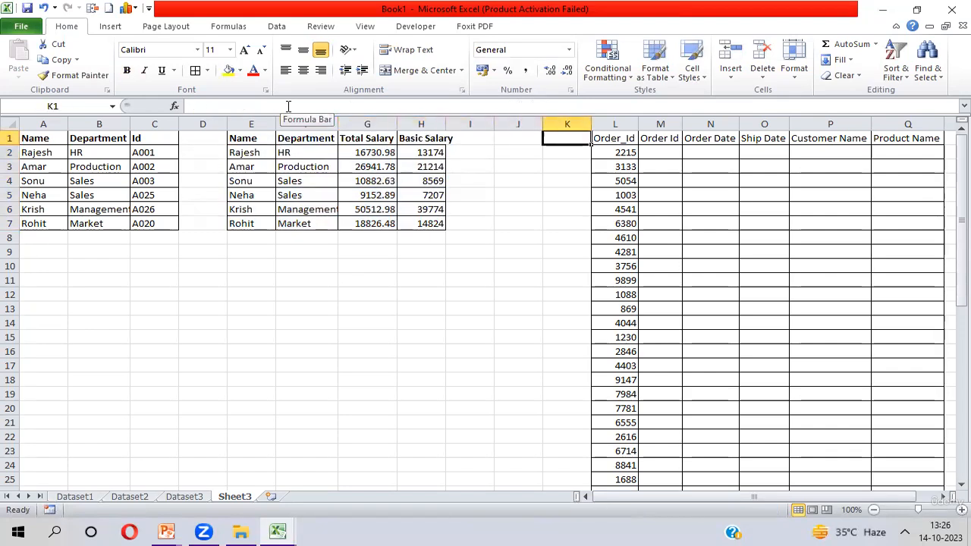
key(ctrl+shift+Right)
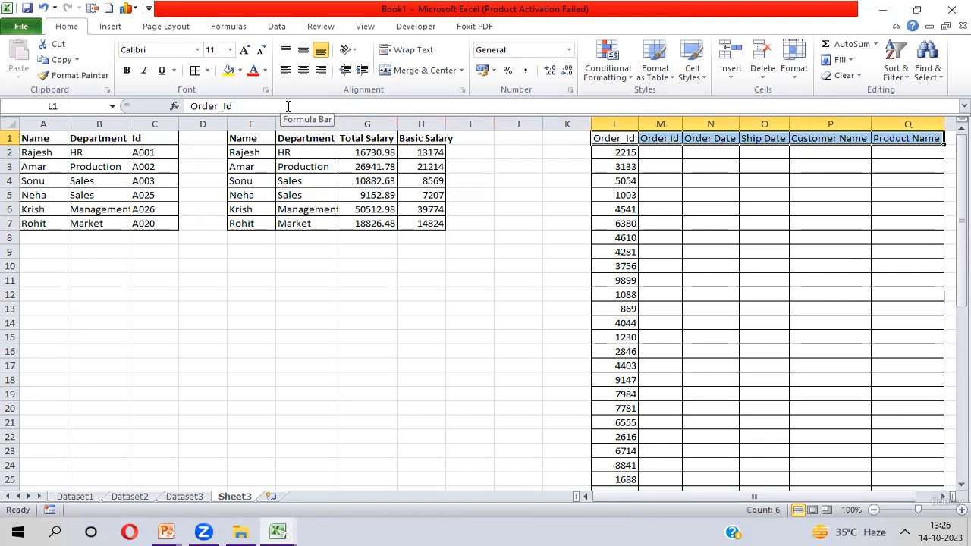
key(Down)
key(Right)
key(Up)
key(shift+Right)
key(shift+Right)
key(shift+Right)
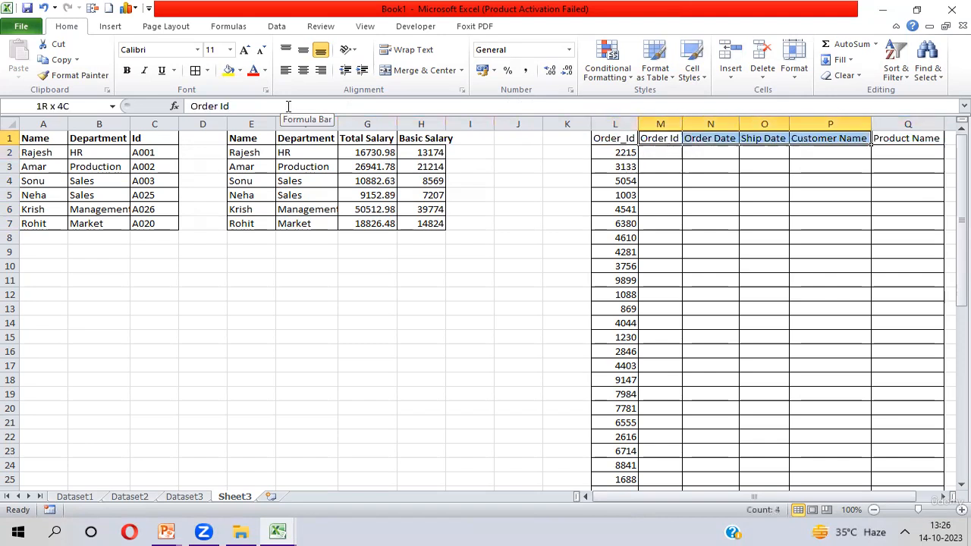
key(shift+Right)
key(shift+Right)
key(shift+Left)
key(Left)
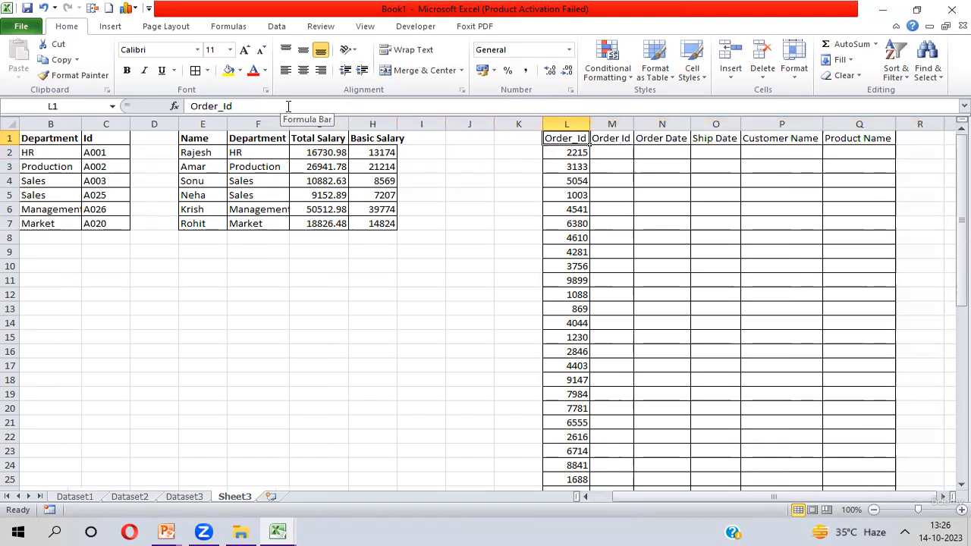
key(ctrl+shift+Down)
key(ctrl+shift+Up)
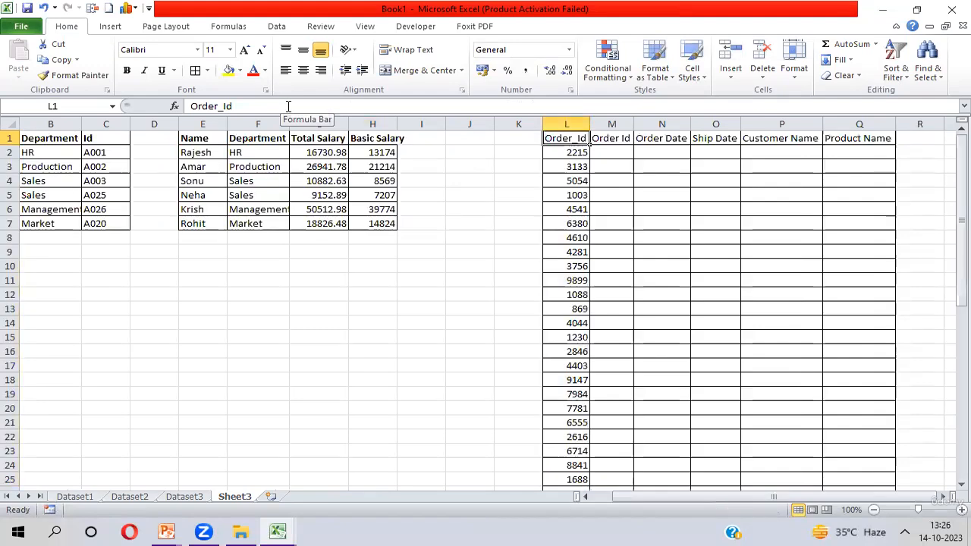
Compare the Order_Id values in L2:L50 of Sheet3 with the Order ID column B of Dataset2
key(Down)
key(ctrl+shift+Down)
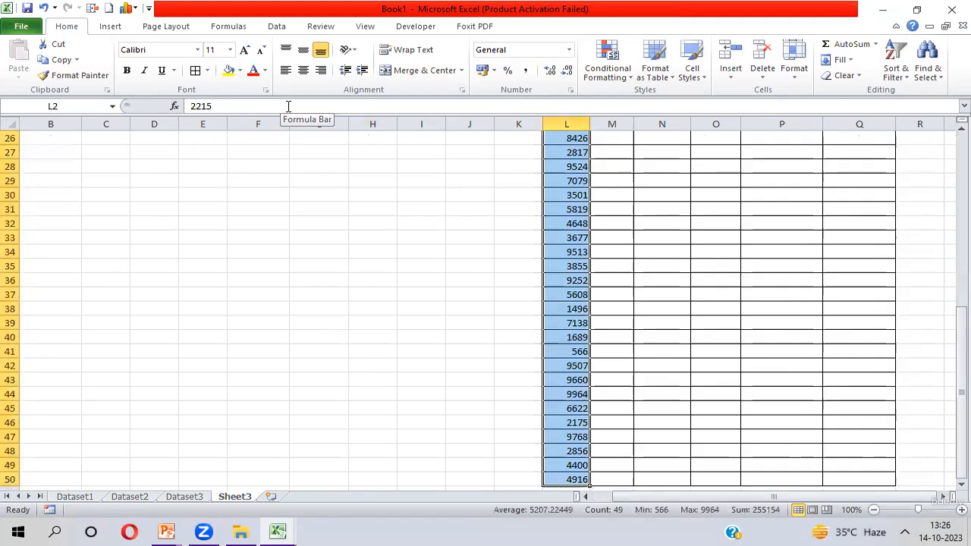
key(ctrl+Up)
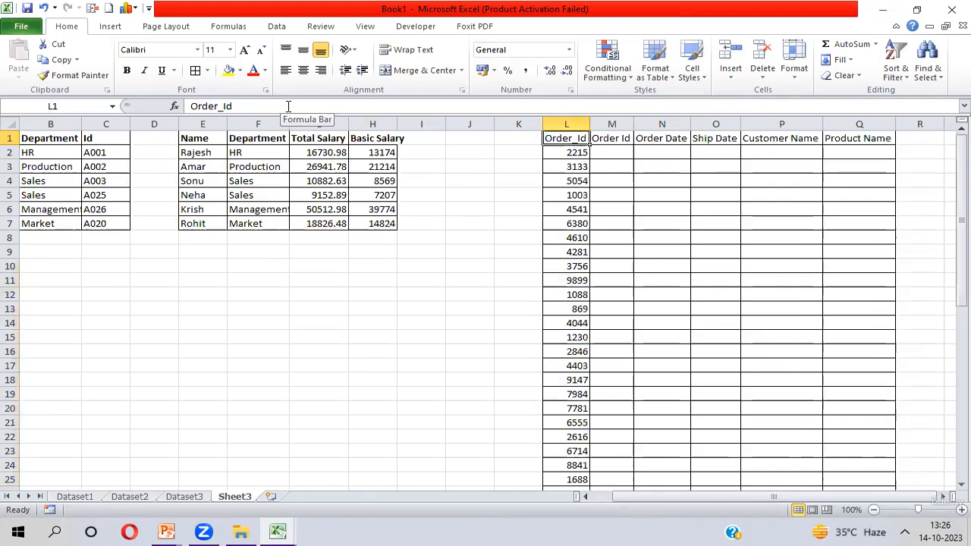
key(Down)
key(ctrl+shift+Down)
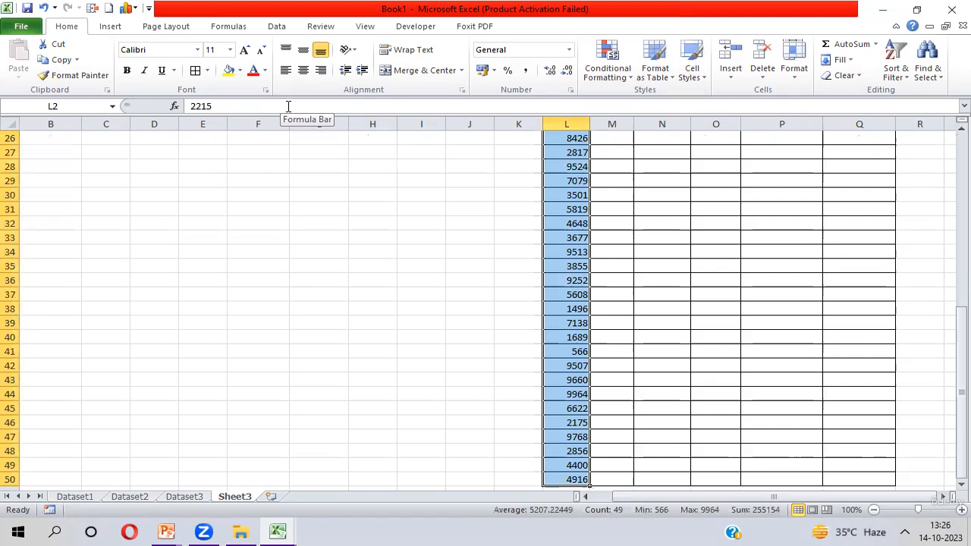
key(ctrl+Page_Up)
key(ctrl+Page_Up)
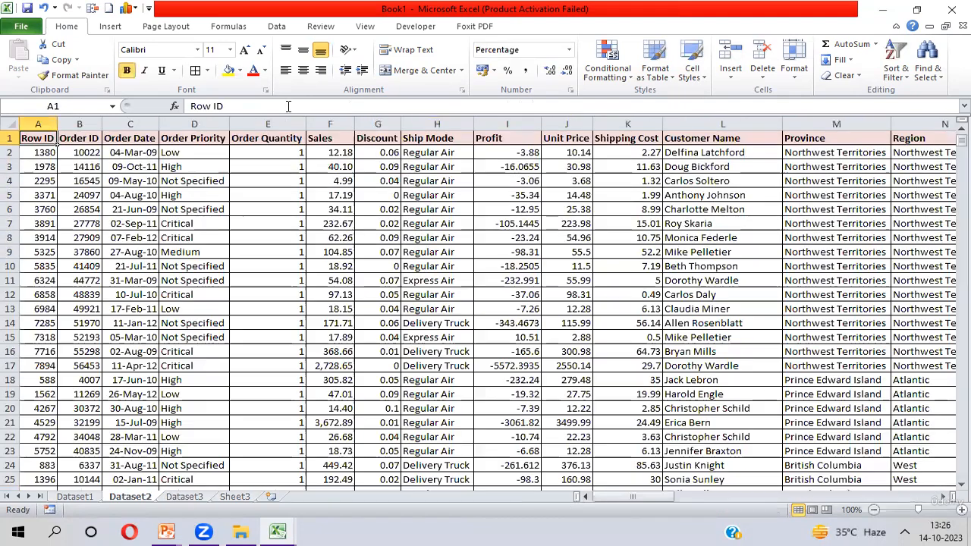
click(72, 122)
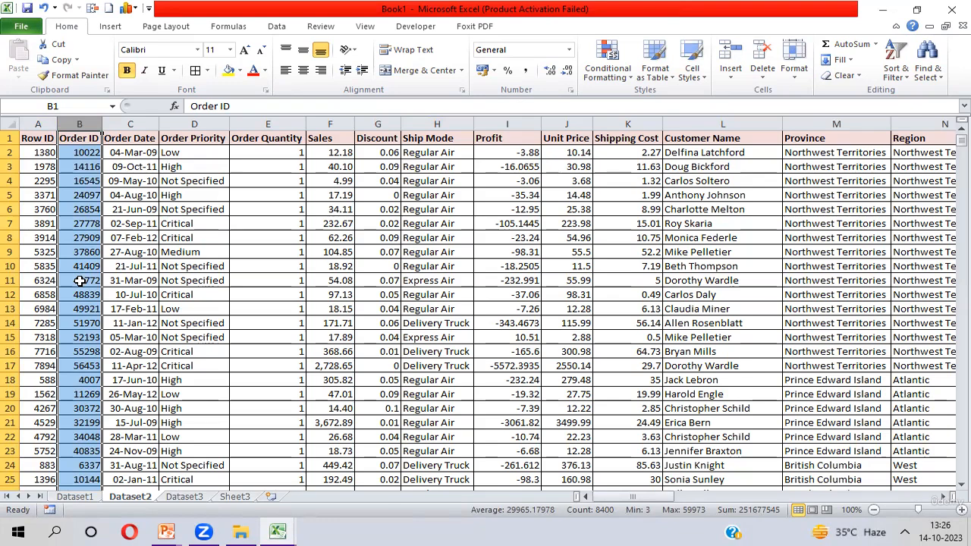
Go over the Order_Id list on Sheet3 again and return to the Order ID column of Dataset2
key(ctrl+Page_Down)
key(ctrl+Page_Down)
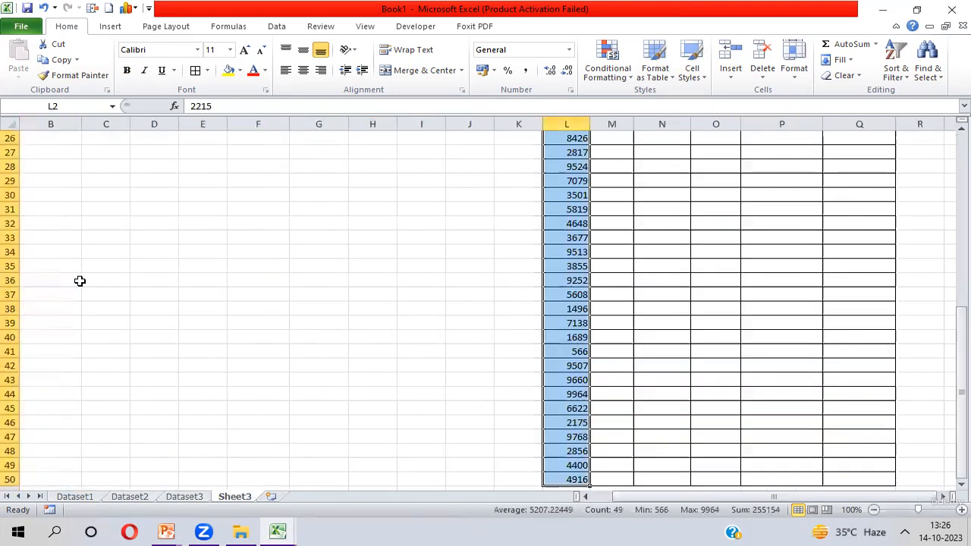
click(581, 320)
key(ctrl+Up)
key(Down)
key(ctrl+shift+Down)
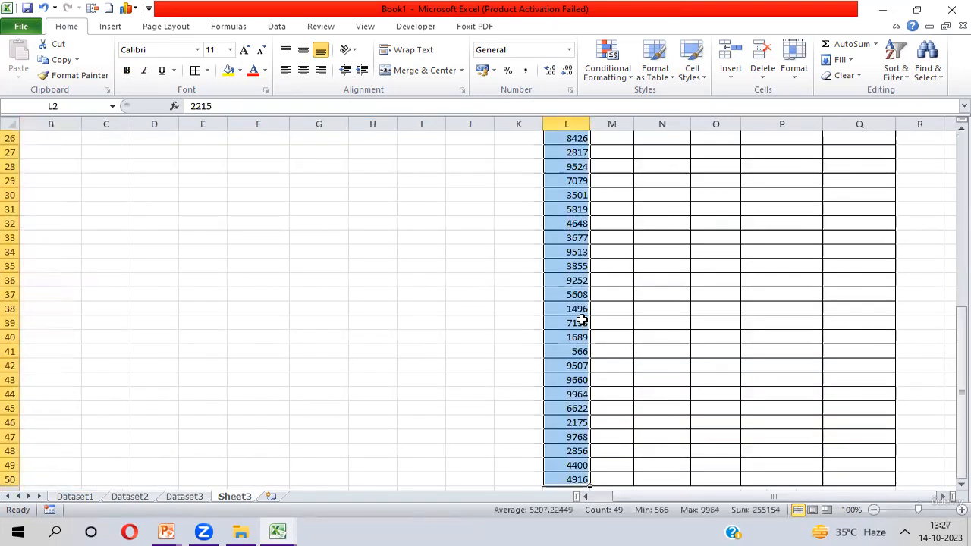
key(ctrl+Up)
key(Down)
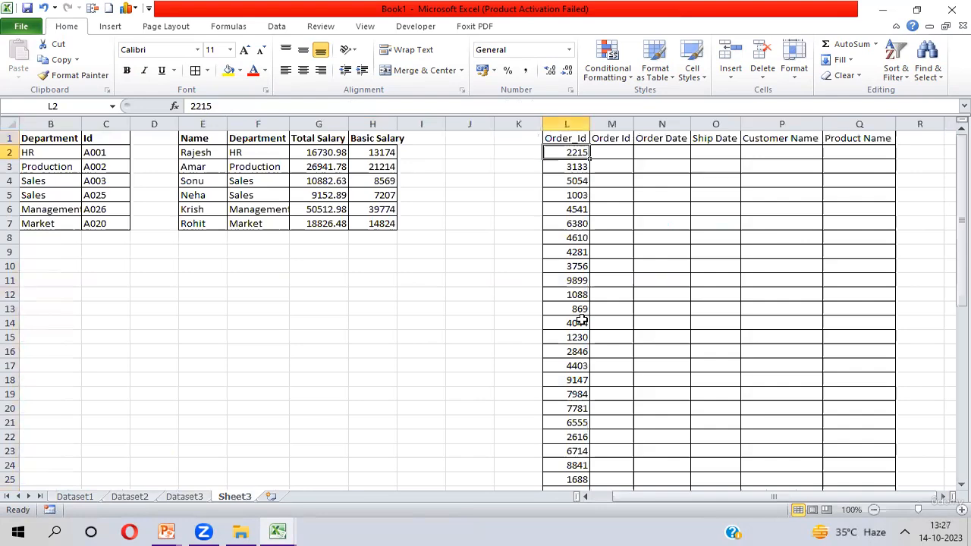
key(ctrl+shift+Down)
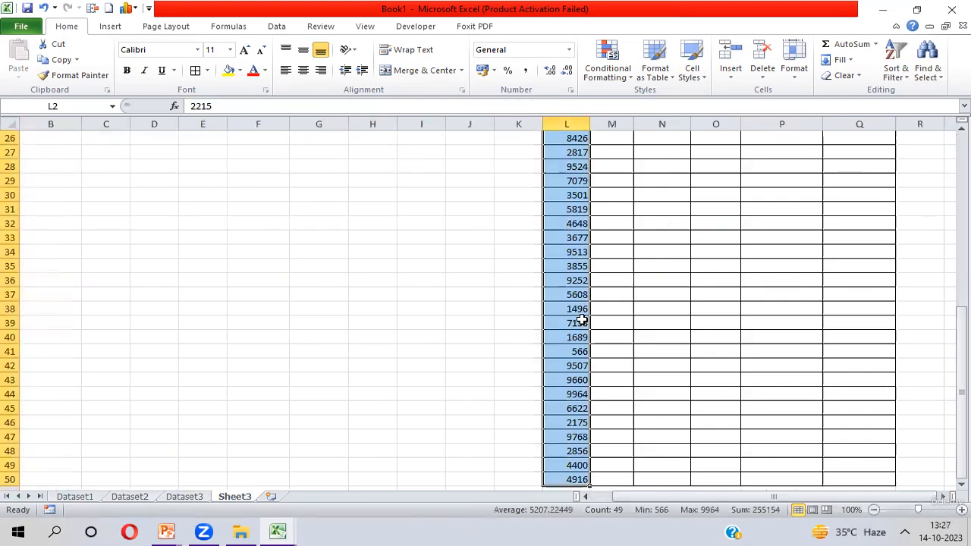
key(ctrl+Page_Up)
key(ctrl+Page_Up)
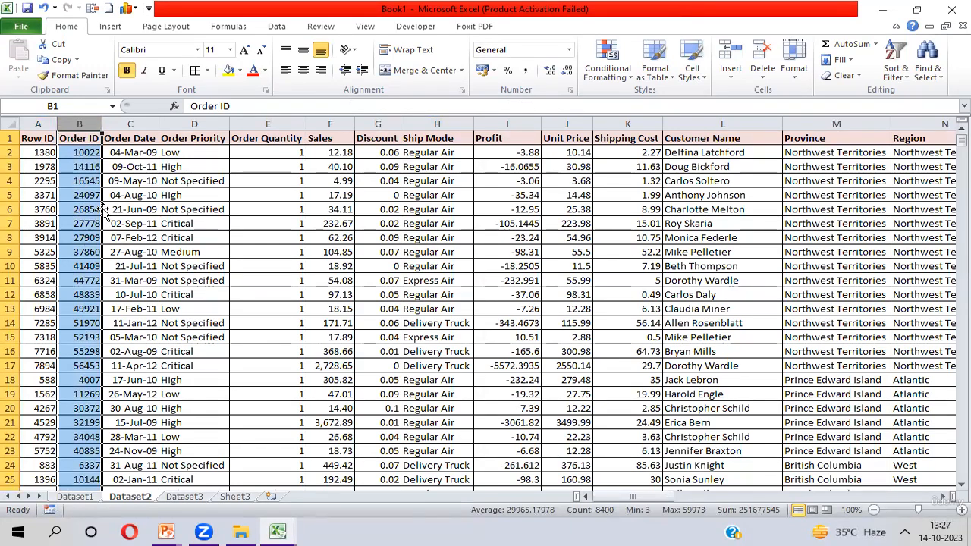
Examine the Dataset2 headers in row 1, including Order Date, Ship Date, Unit Price and Customer Name
click(153, 139)
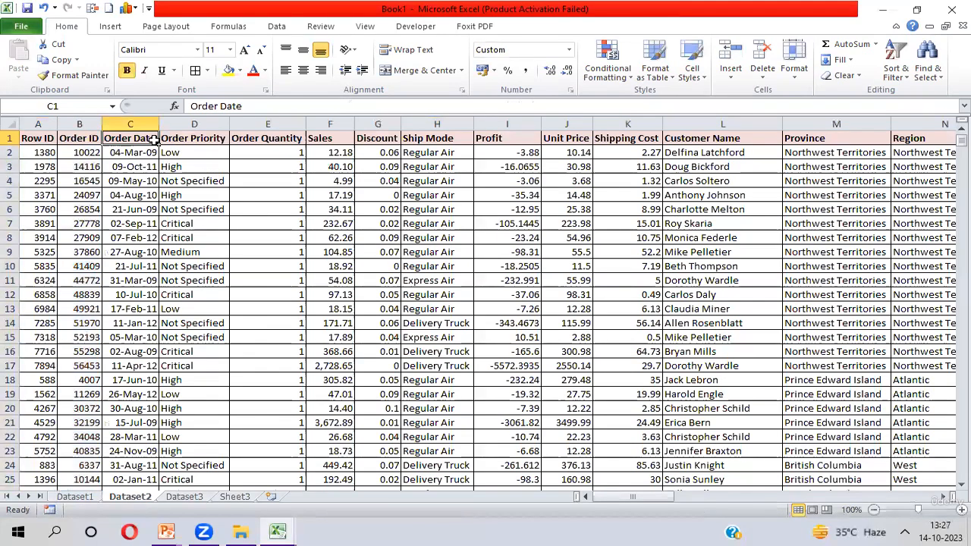
key(ctrl+Right)
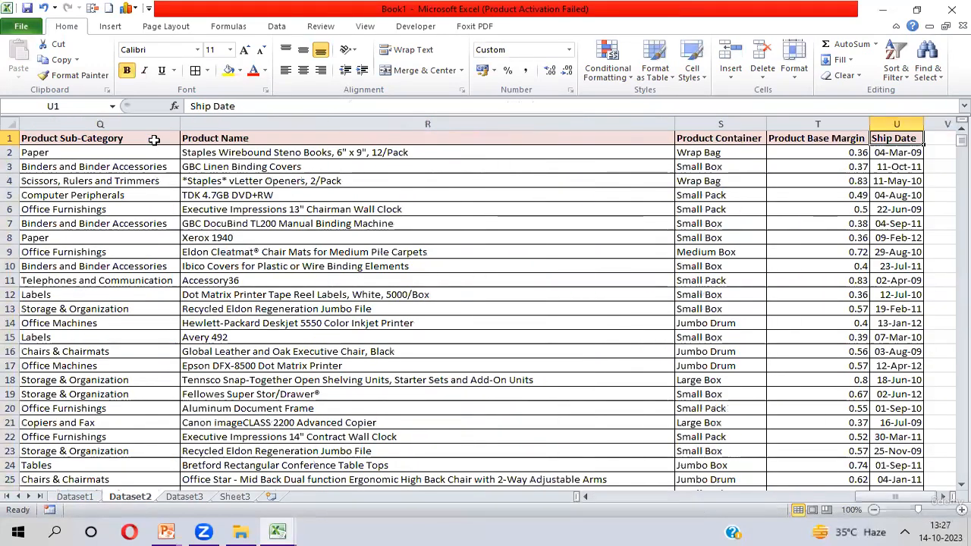
key(ctrl+Left)
key(Right)
key(Right)
key(Right)
key(Right)
key(Right)
key(Right)
key(Right)
key(Right)
key(Right)
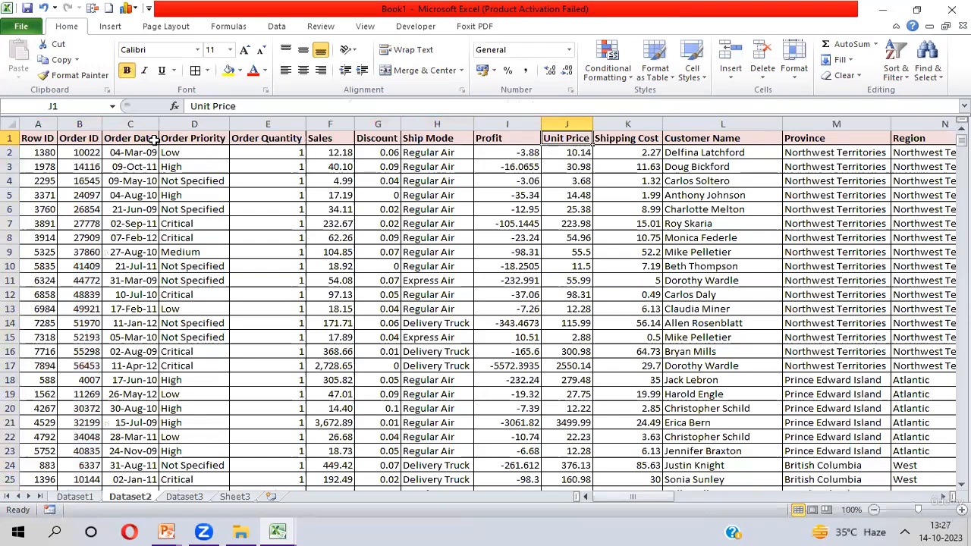
key(Right)
key(Right)
Check the Order_Id list in column L of Sheet3 against the Order Id header in M1
key(ctrl+Page_Down)
key(ctrl+Page_Down)
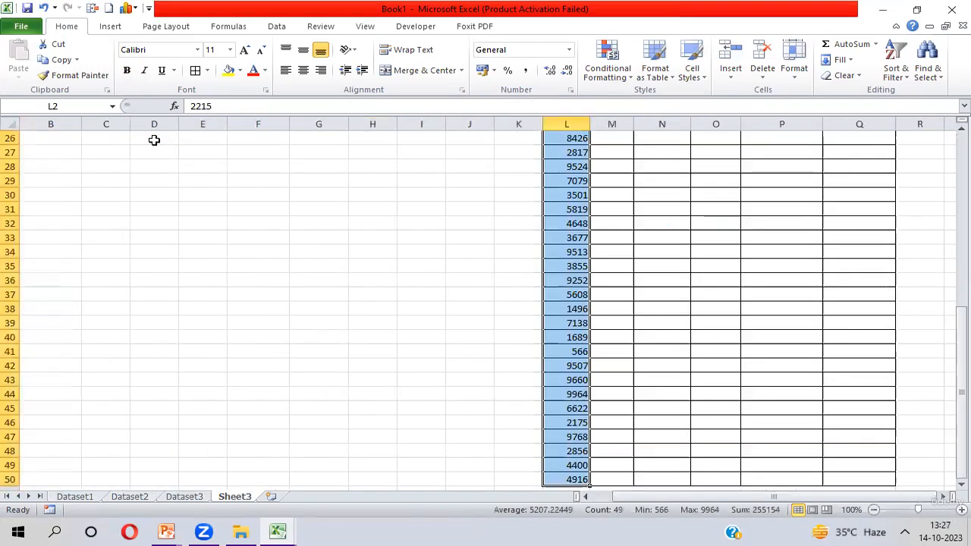
key(ctrl+Up)
key(Right)
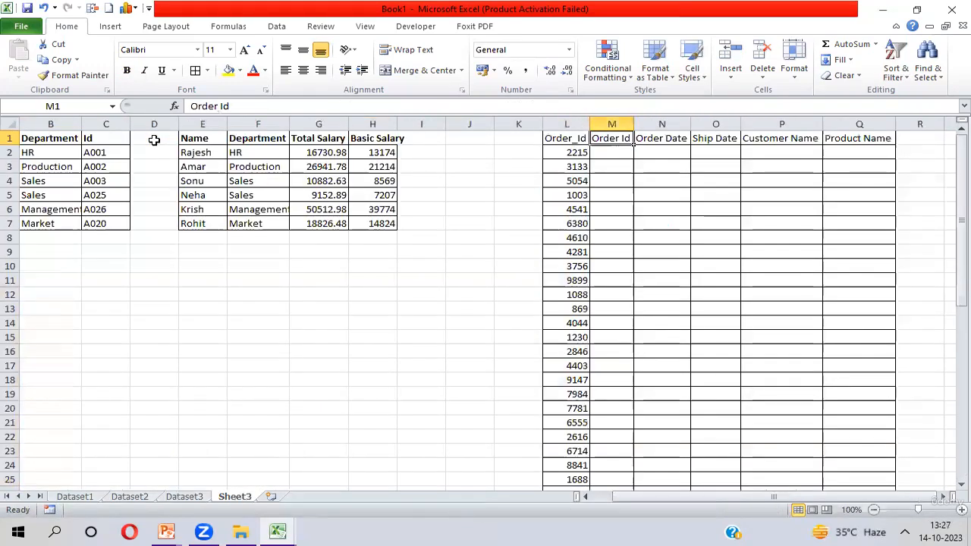
key(Down)
key(Left)
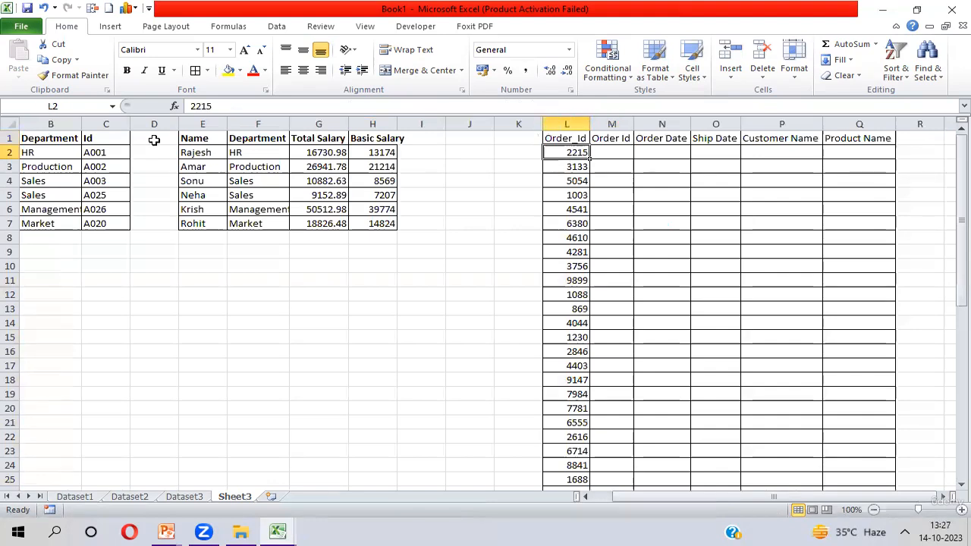
key(ctrl+shift+Down)
key(ctrl+Up)
key(Right)
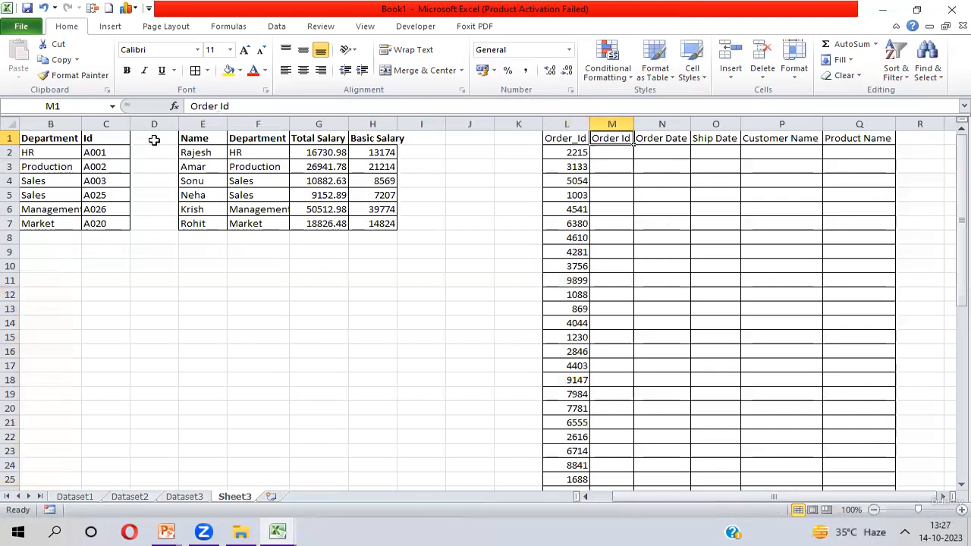
Examine the empty result cells M2:Q2 below the order table's headers
key(Down)
key(shift+Right)
key(shift+Right)
key(shift+Right)
key(shift+Right)
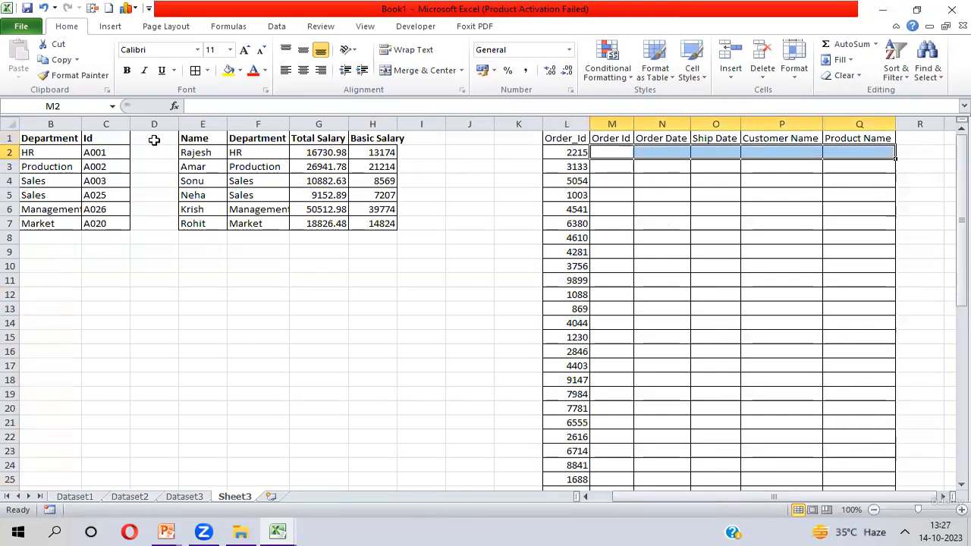
key(Down)
key(Up)
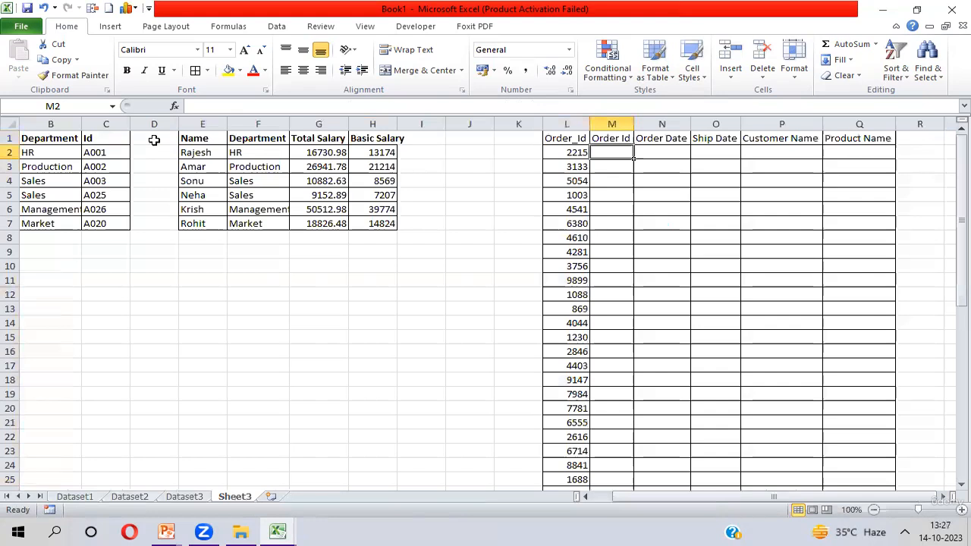
key(shift+Right)
key(shift+Right)
key(shift+Right)
key(shift+Right)
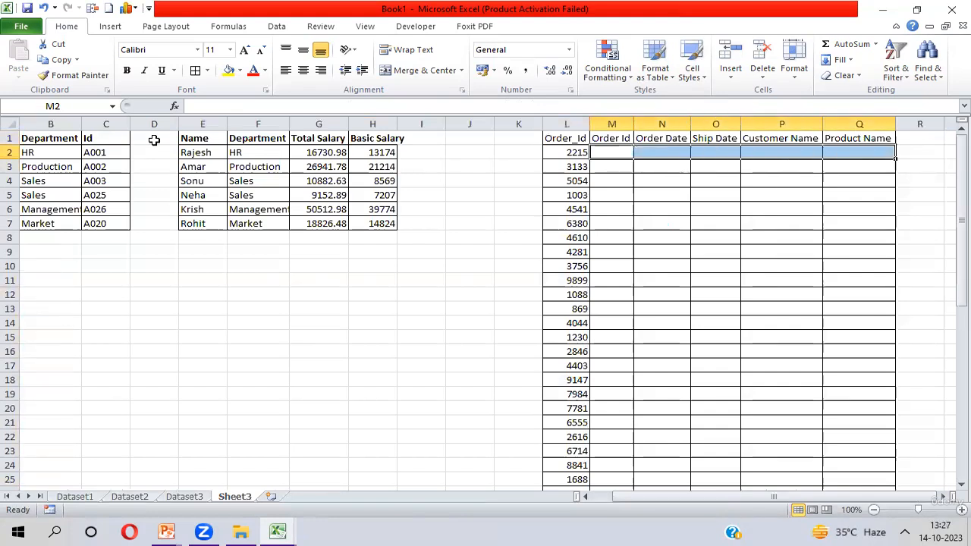
key(Up)
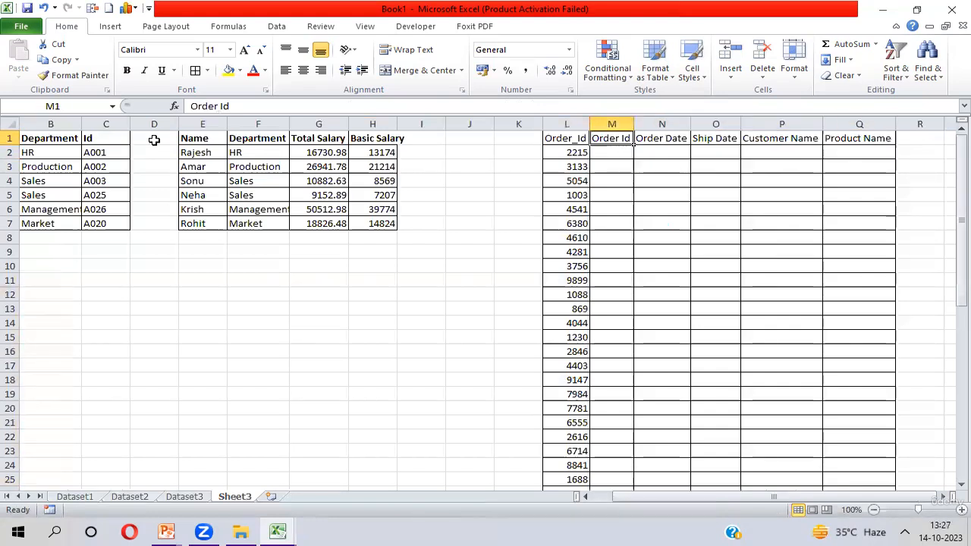
Read through the result headers Order Date, Ship Date, Customer Name and Product Name in N1:Q1
key(Right)
key(Right)
key(Right)
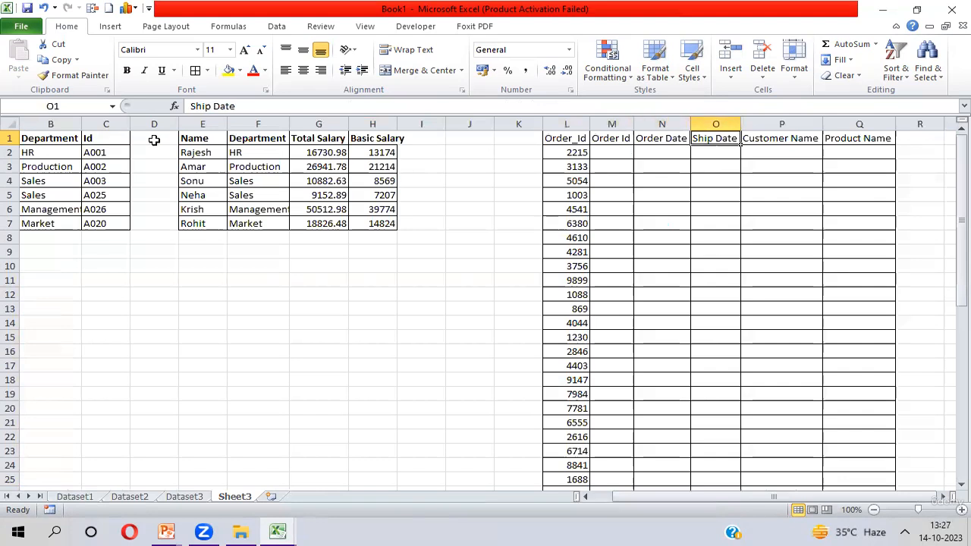
key(Right)
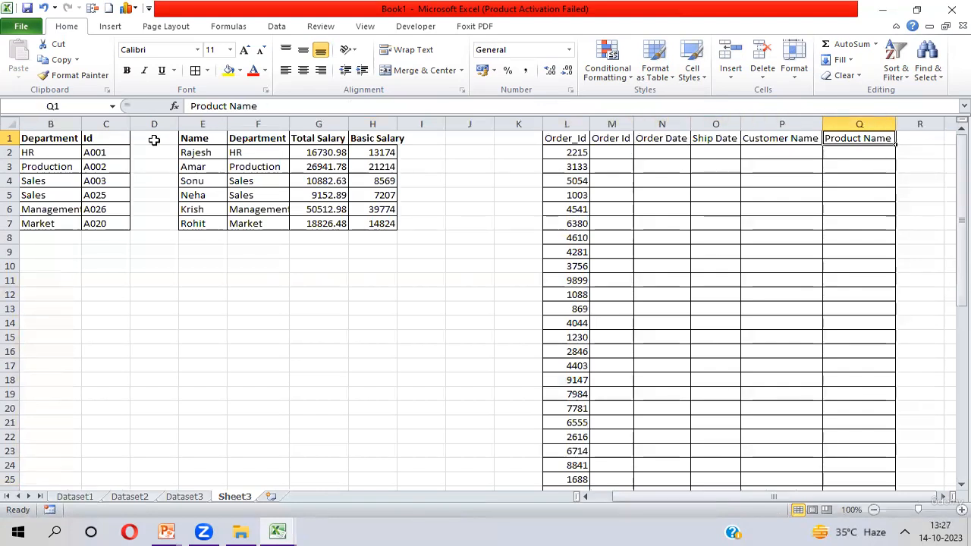
key(Left)
key(Left)
key(Left)
key(Left)
key(Down)
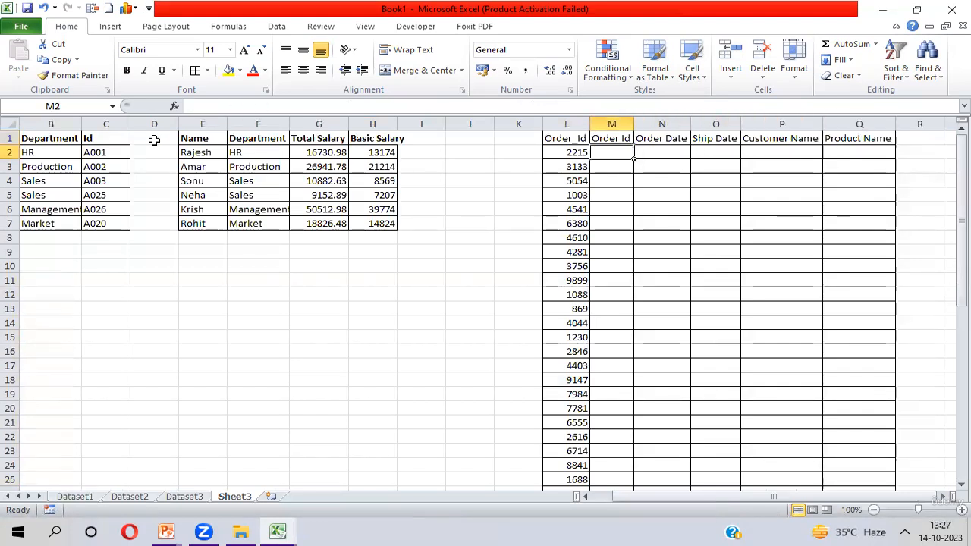
Review the lookup values in L2:L50 and the existing VLOOKUP with MATCH formula in F2
key(Left)
key(ctrl+shift+Down)
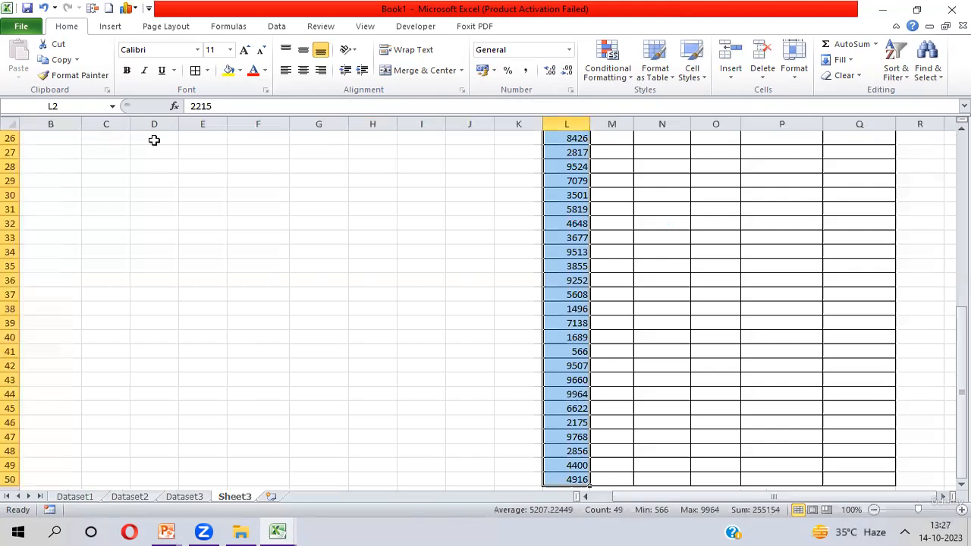
key(ctrl+Up)
key(Right)
key(Down)
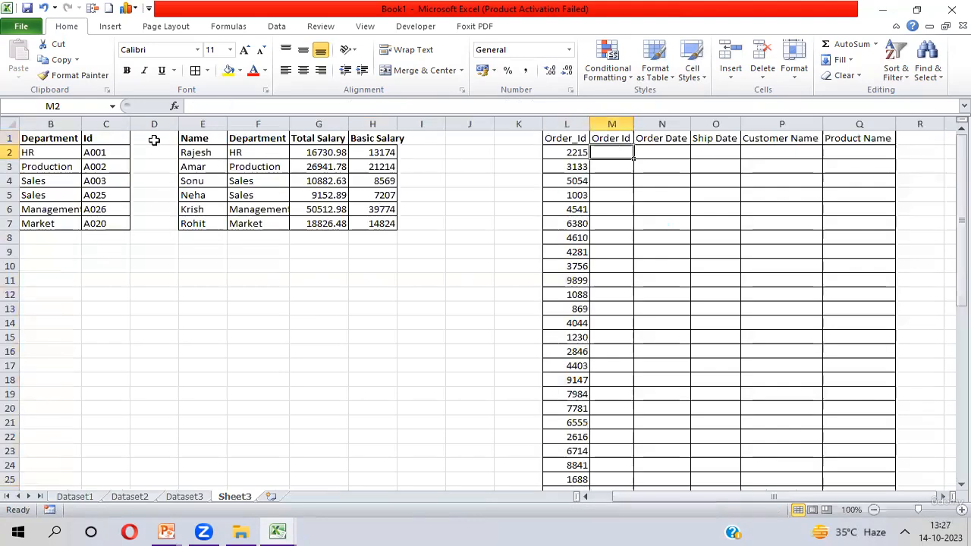
click(241, 152)
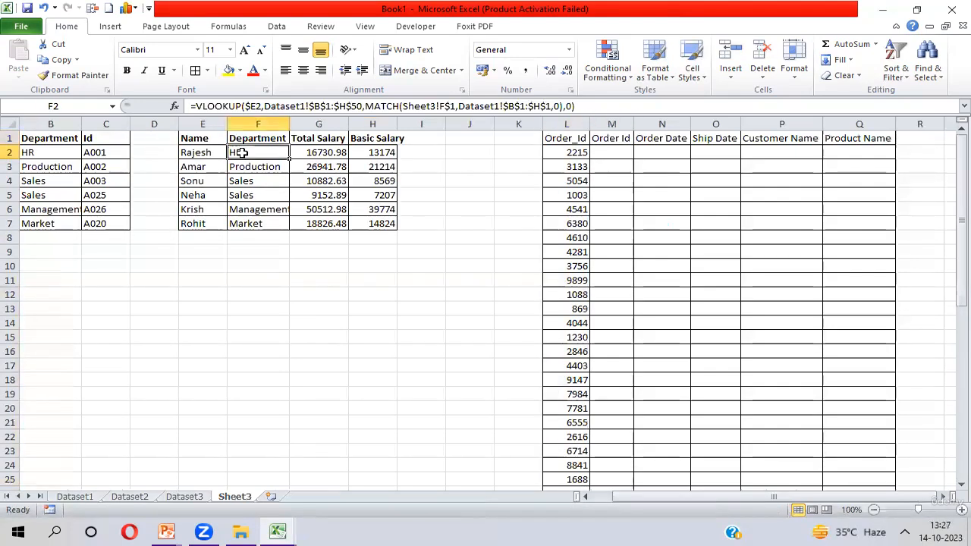
Start a VLOOKUP formula in M2 with the column-locked lookup value $L2
click(614, 151)
text(=)
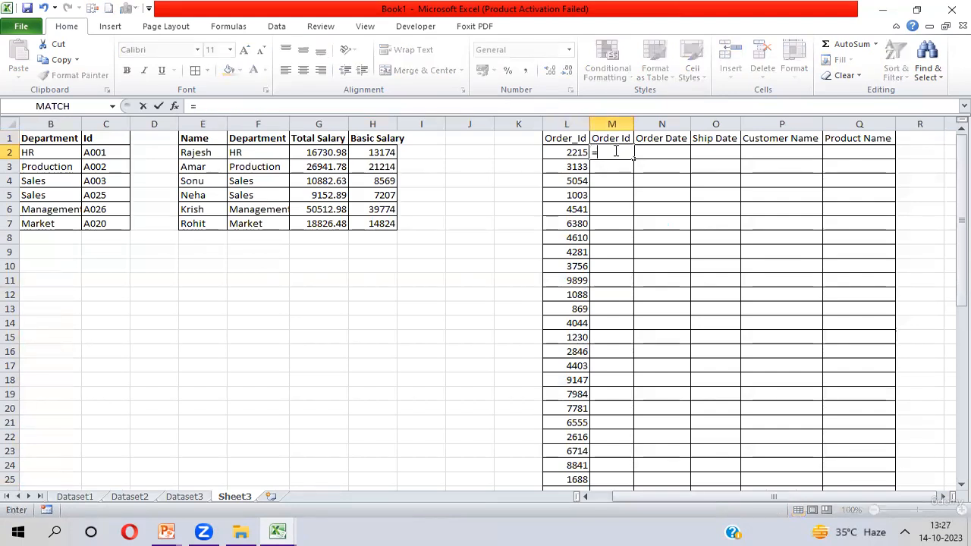
text(vl)
key(Tab)
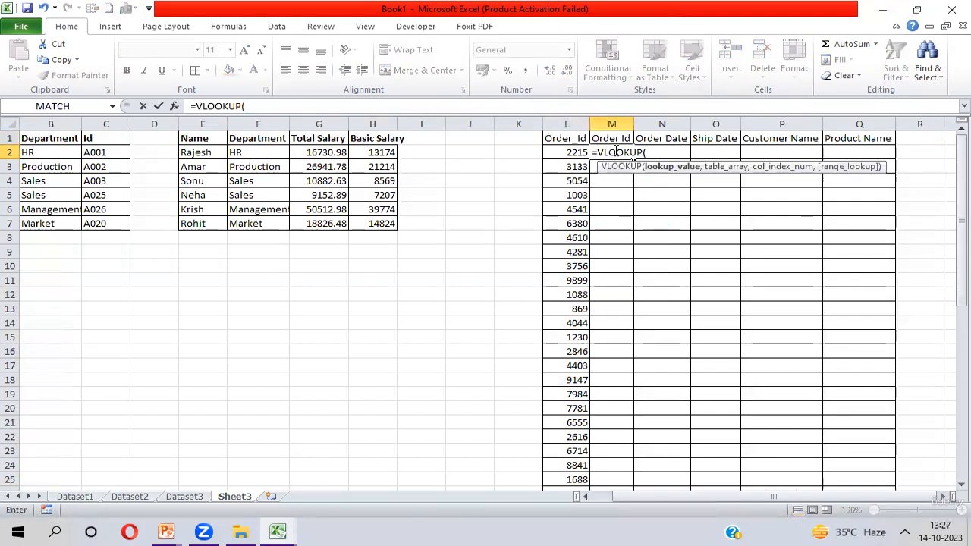
key(Left)
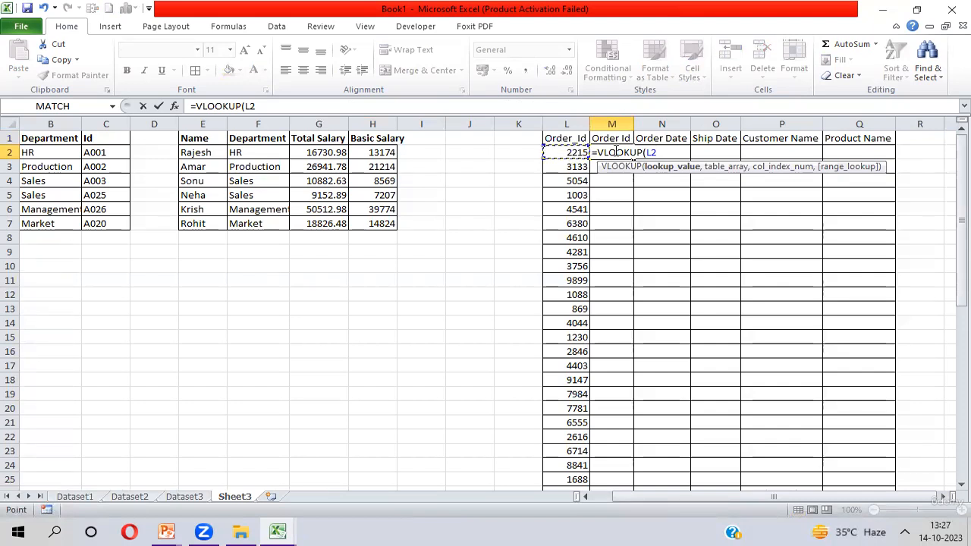
key(F4)
key(F4)
key(F4)
text(,)
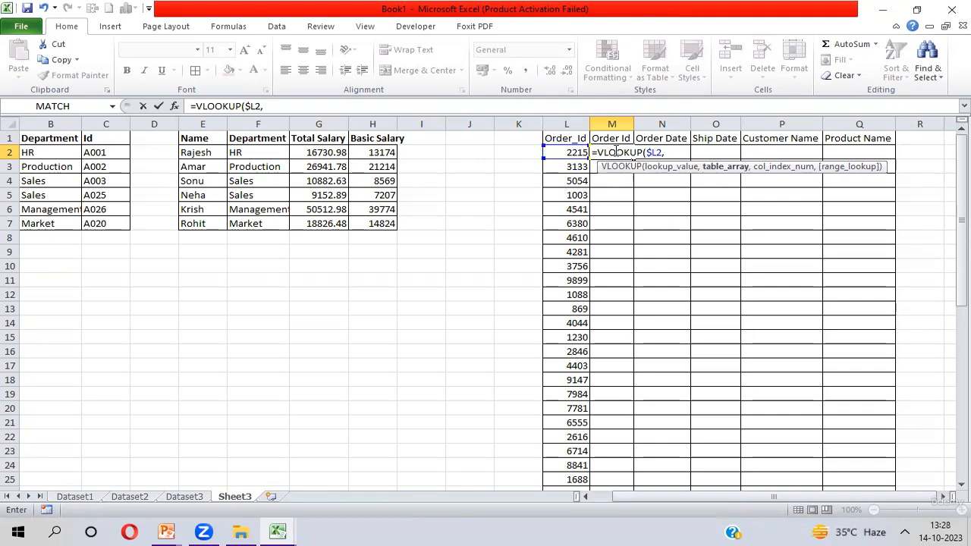
Set the formula's table array to the absolute range Dataset2!$B$1:$U$8400, from Order ID through Ship Date
key(ctrl+Page_Up)
key(ctrl+Page_Up)
key(ctrl+Page_Up)
key(ctrl+Page_Down)
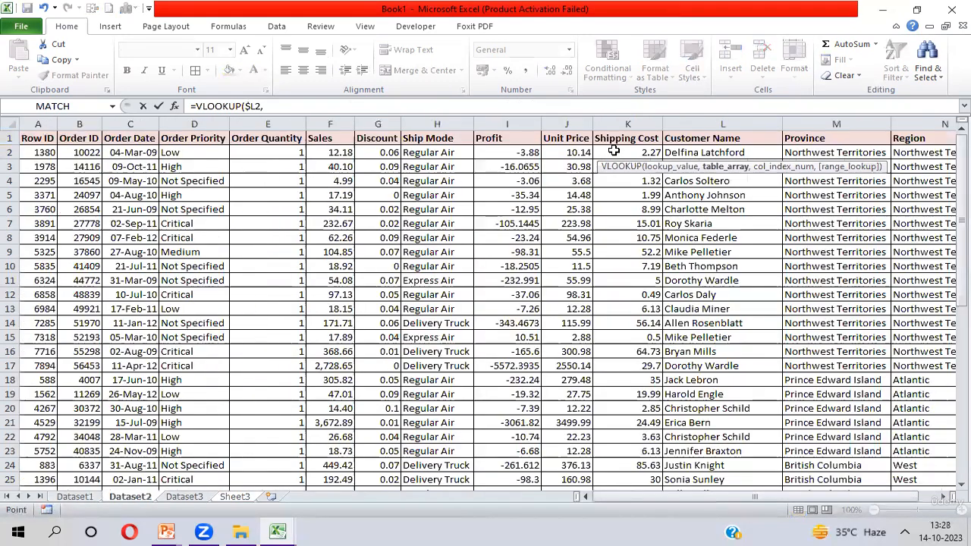
key(Up)
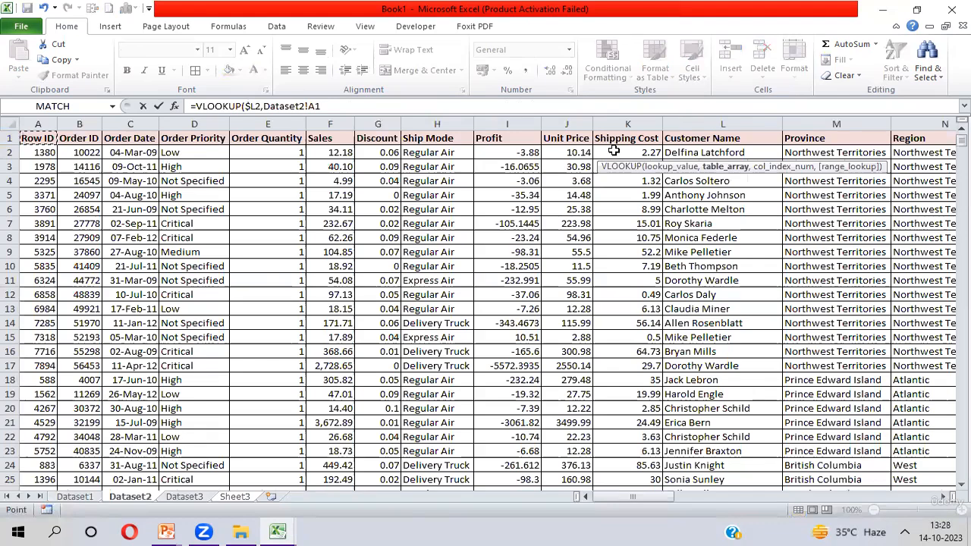
key(Right)
key(ctrl+shift+Right)
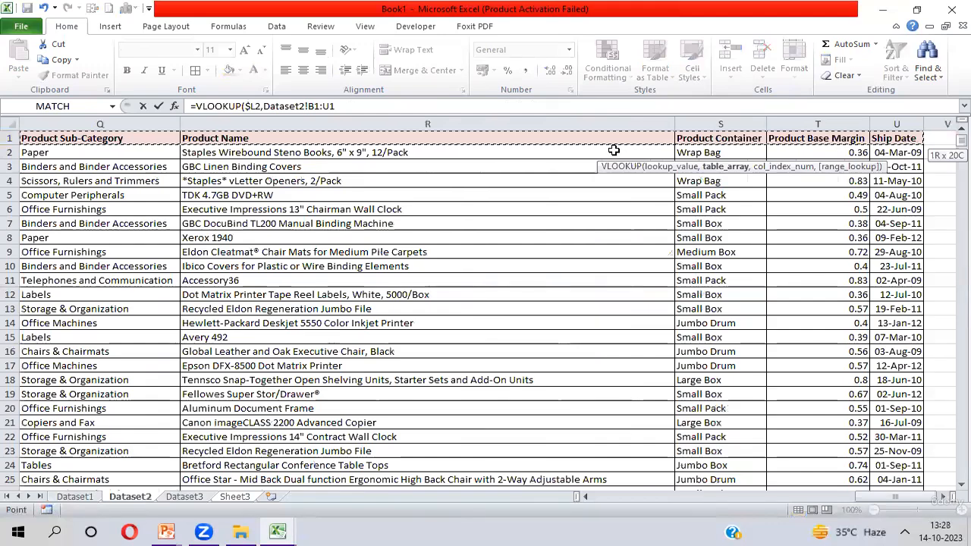
key(ctrl+shift+Down)
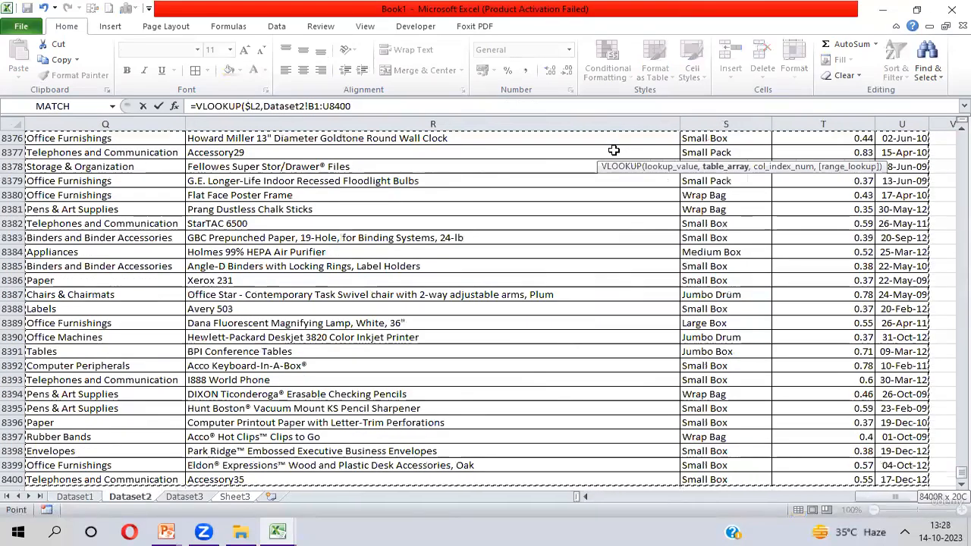
key(F4)
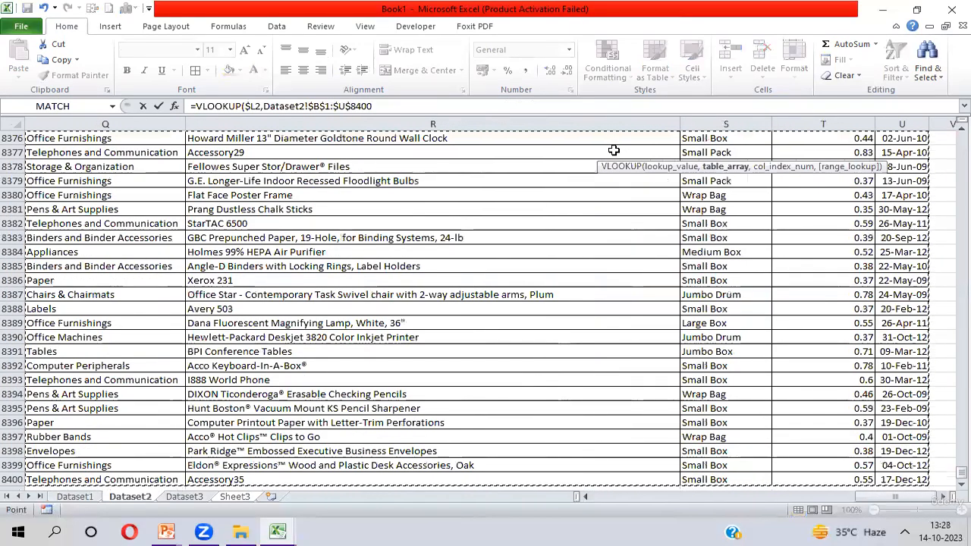
text(,)
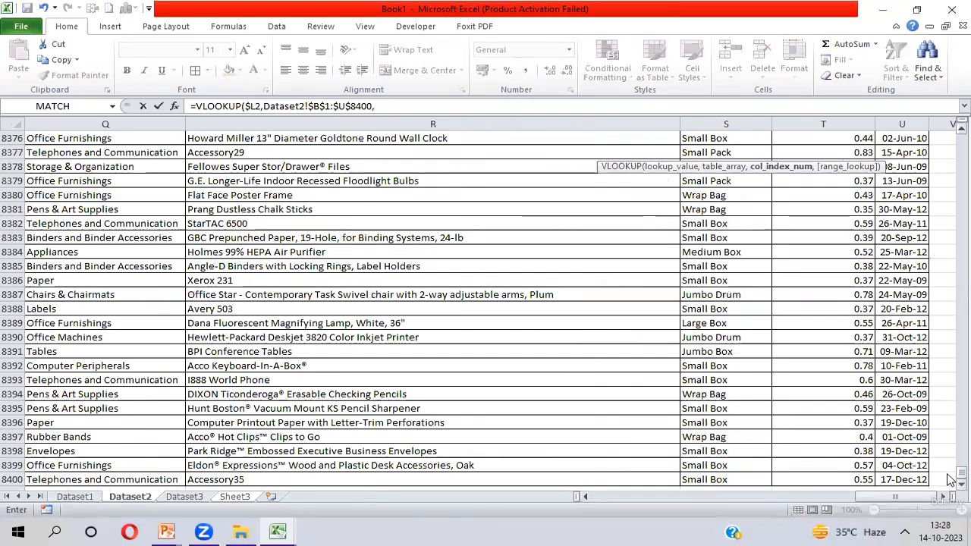
Complete the VLOOKUP in M2 with column index 1 and exact match 0
drag(949, 475, 957, 136)
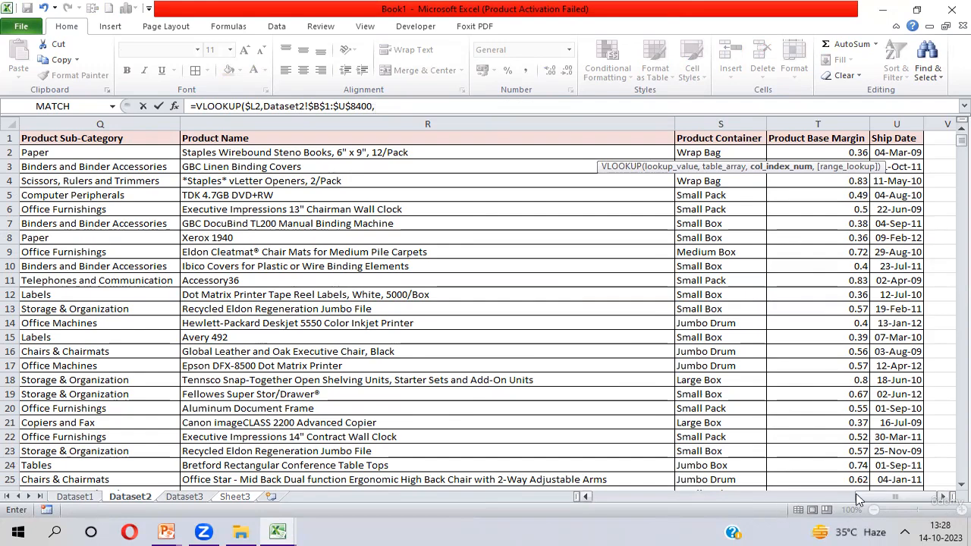
drag(872, 498, 590, 495)
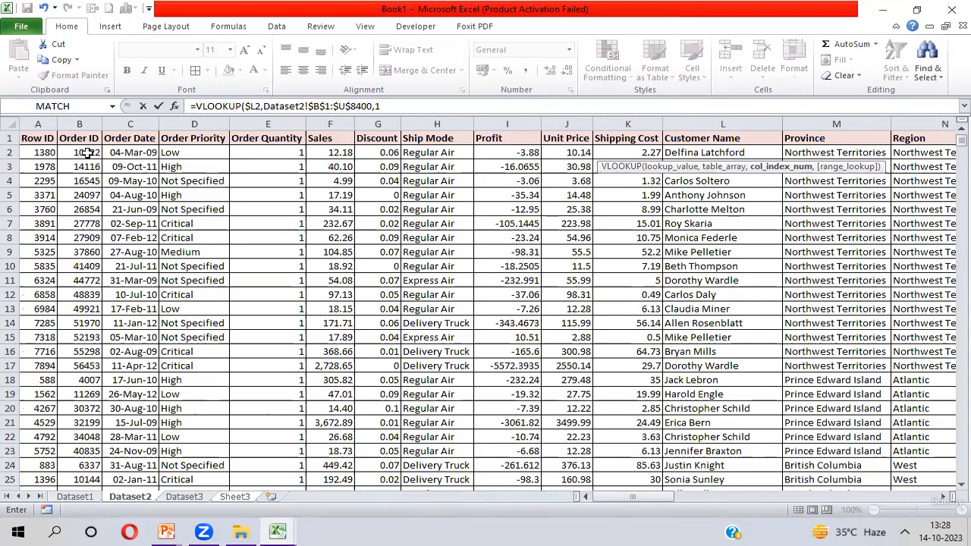
text(,)
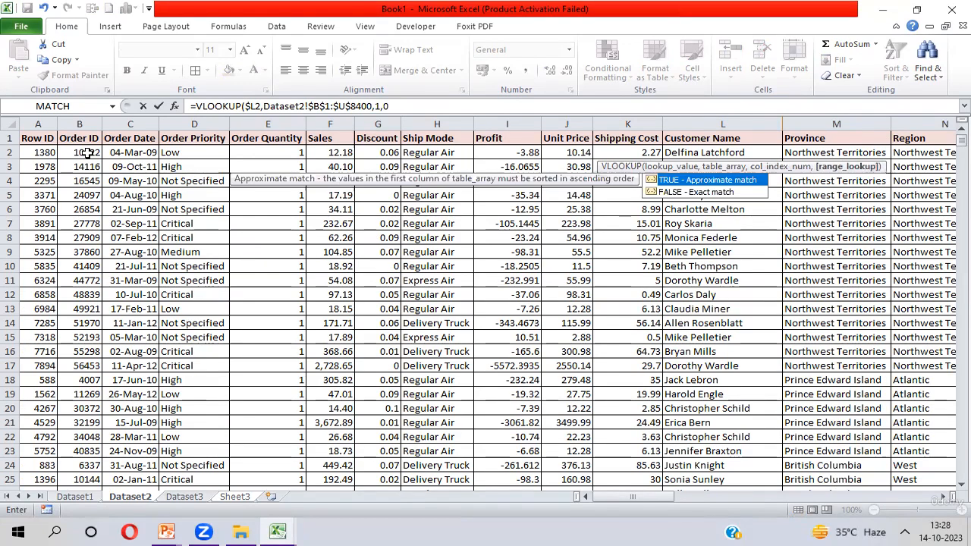
text(0)
key(Return)
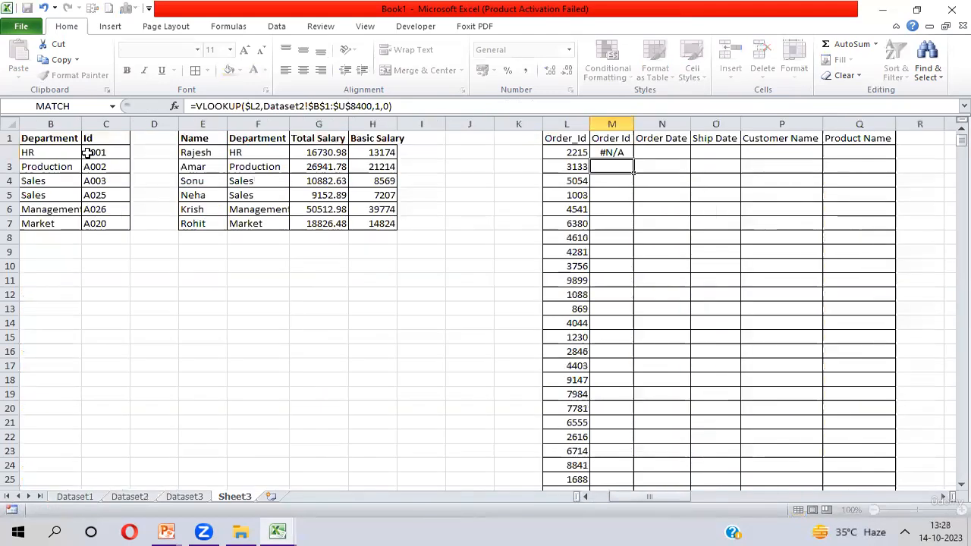
Fill the VLOOKUP formula from M2 down the Order Id column to M50
key(Up)
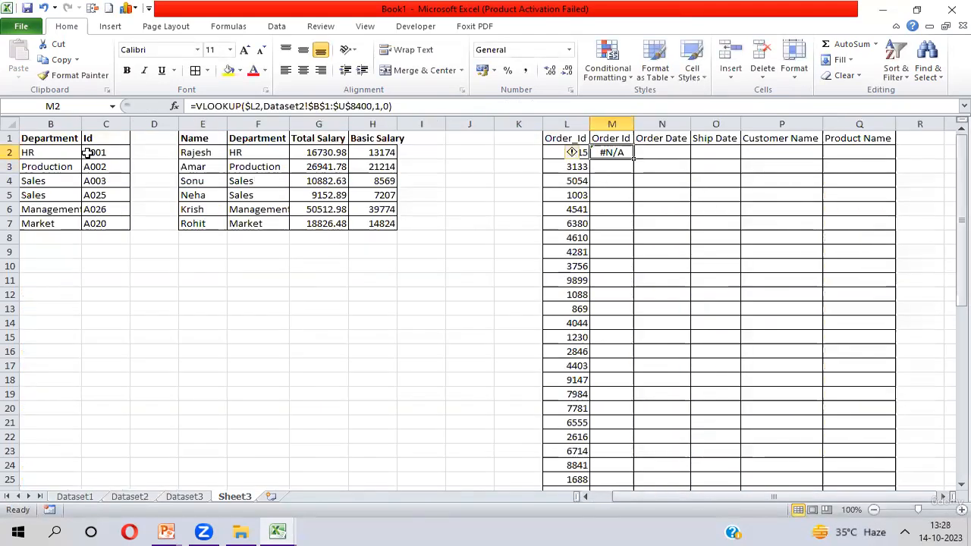
key(Left)
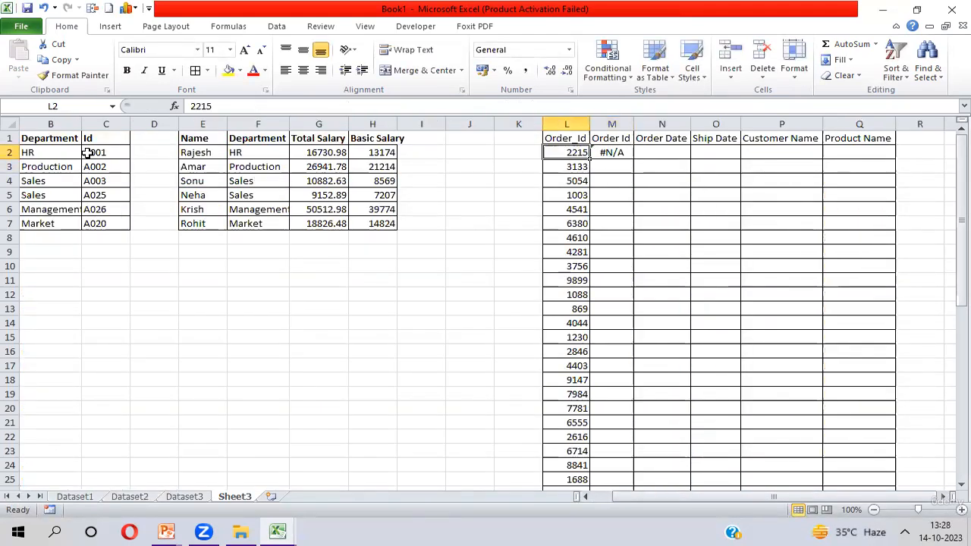
key(Right)
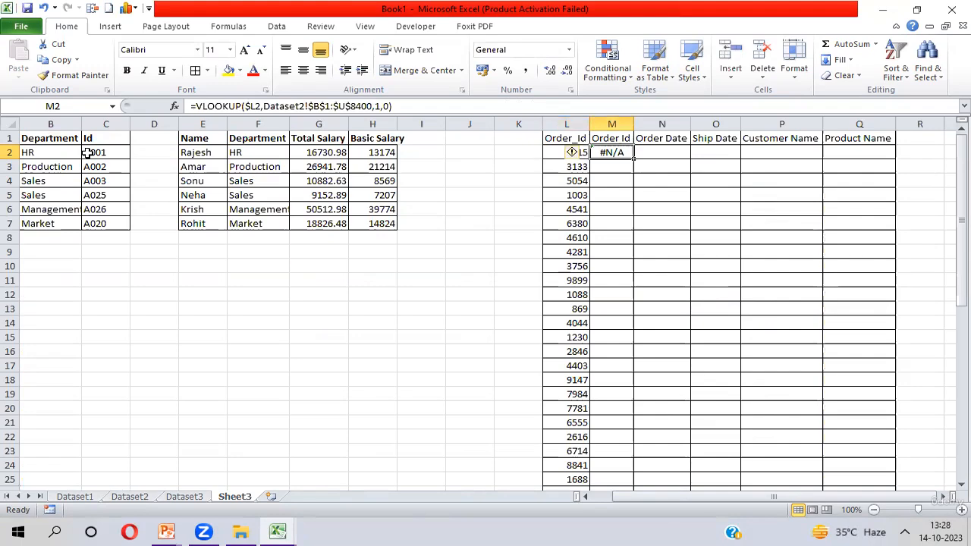
key(Left)
key(ctrl+Down)
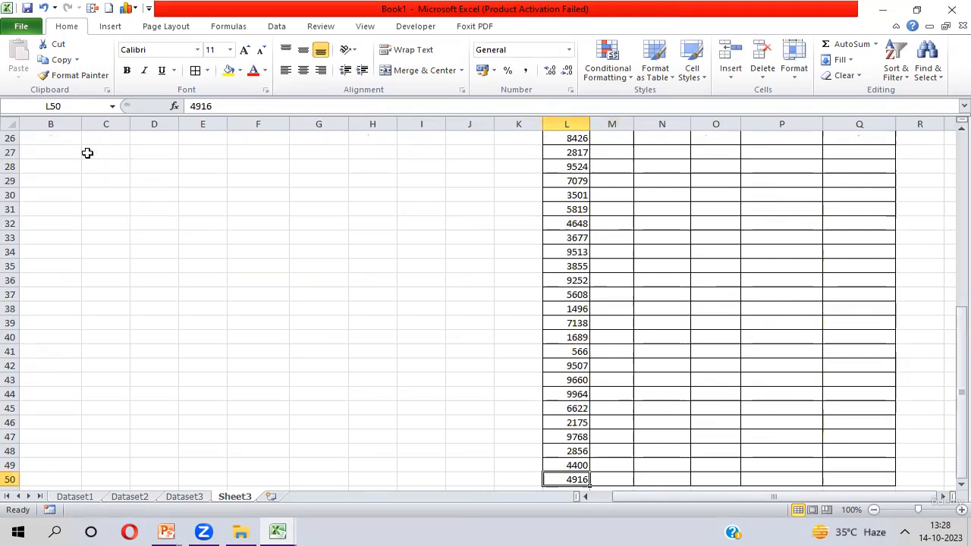
key(Right)
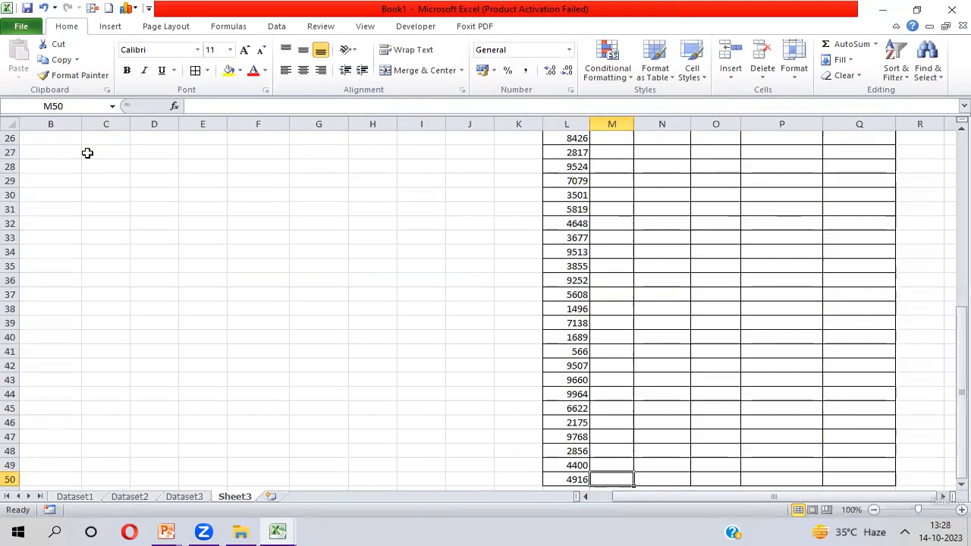
key(ctrl+shift+Up)
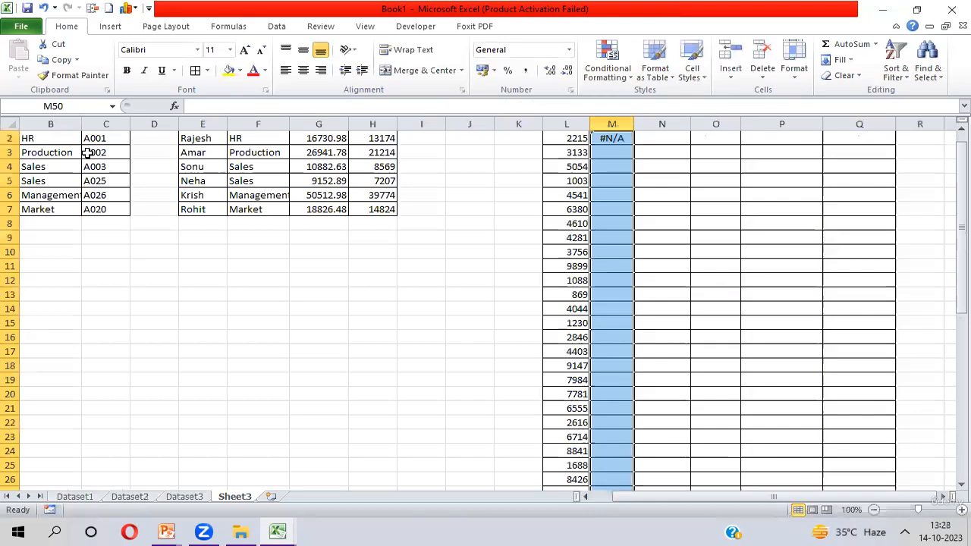
key(ctrl+d)
Compare the VLOOKUP results in M2:M8 with the order IDs beside them in column L
key(ctrl+Up)
key(Down)
key(Down)
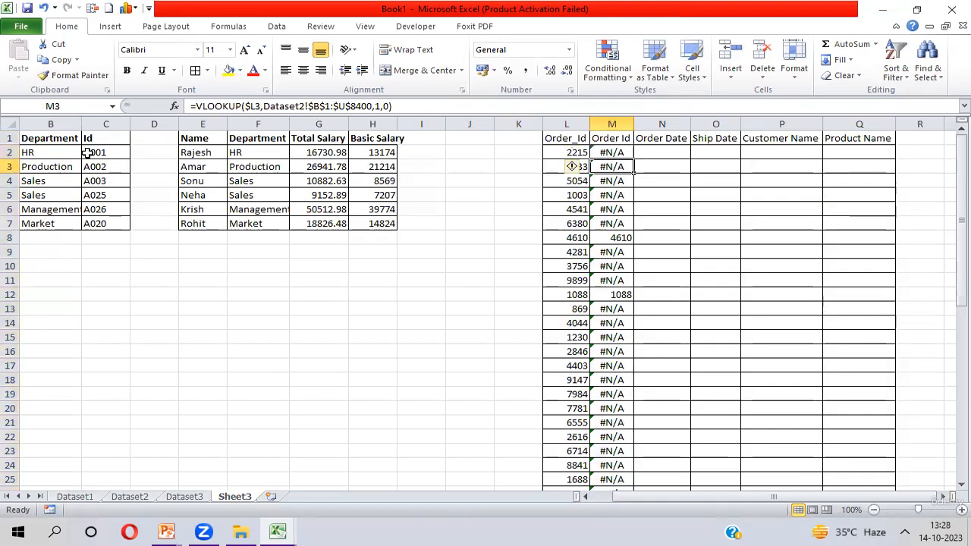
key(Down)
key(Down)
key(Down)
key(Down)
key(Down)
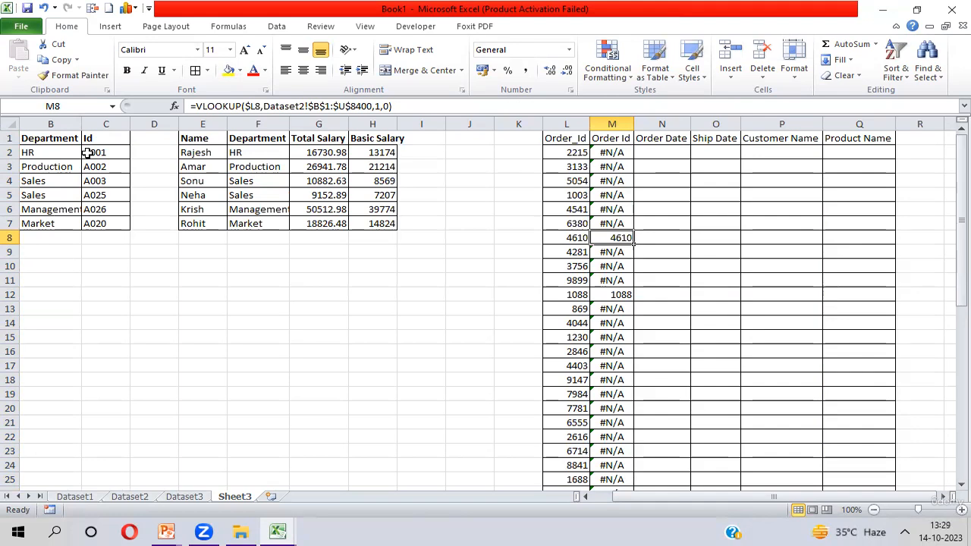
key(Left)
key(Up)
key(Up)
key(Up)
key(Up)
key(Up)
key(Up)
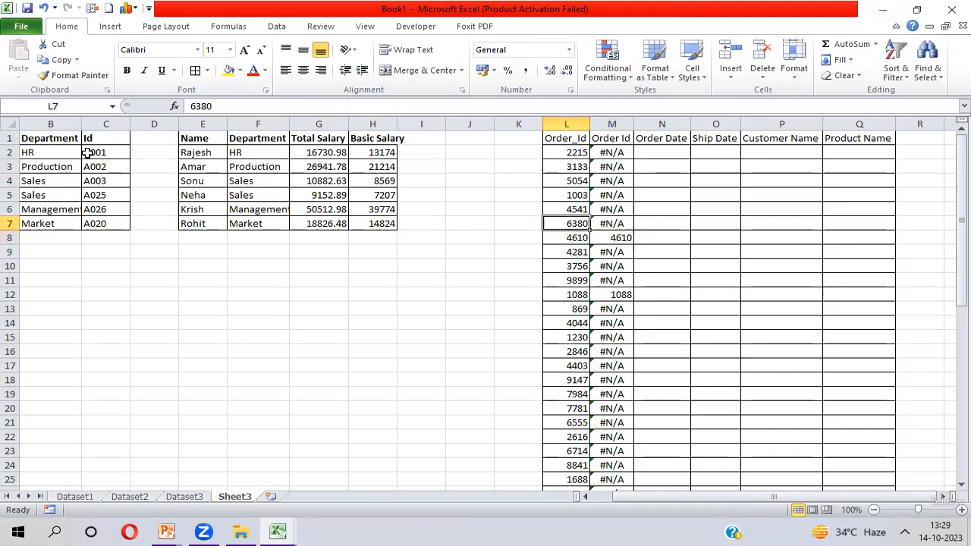
key(Right)
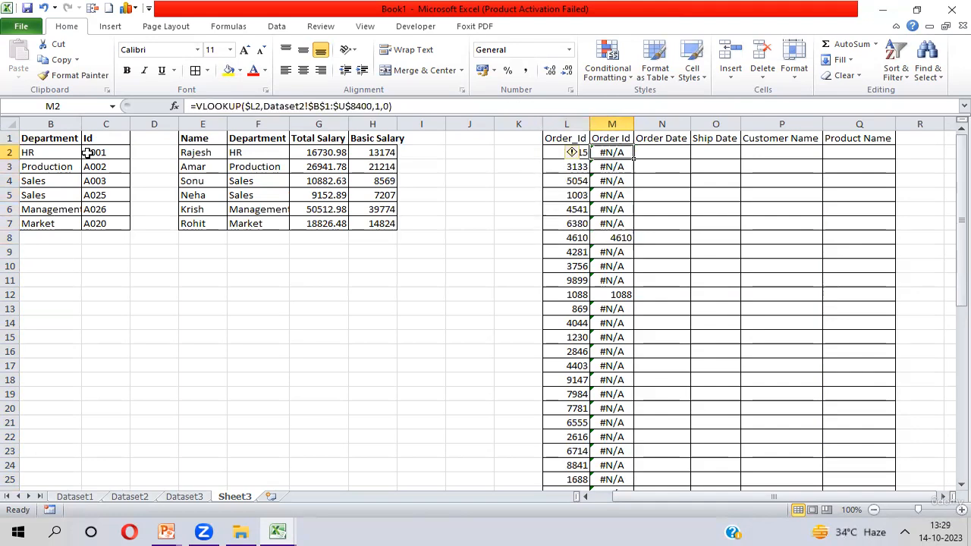
Review the order IDs in L2:L50 against the source data on Dataset2, returning to M2 on Sheet3
key(ctrl+shift+Down)
key(ctrl+Up)
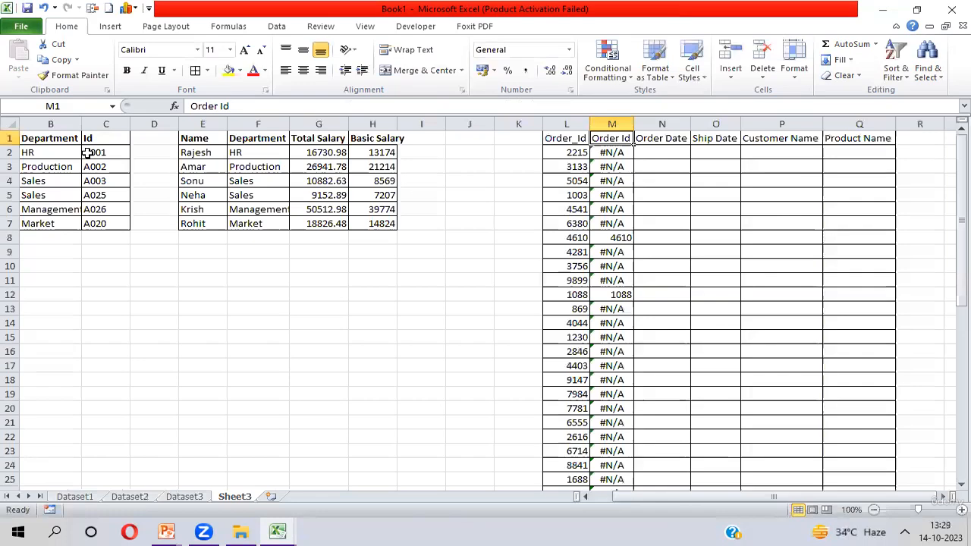
key(Left)
key(Down)
key(ctrl+shift+Down)
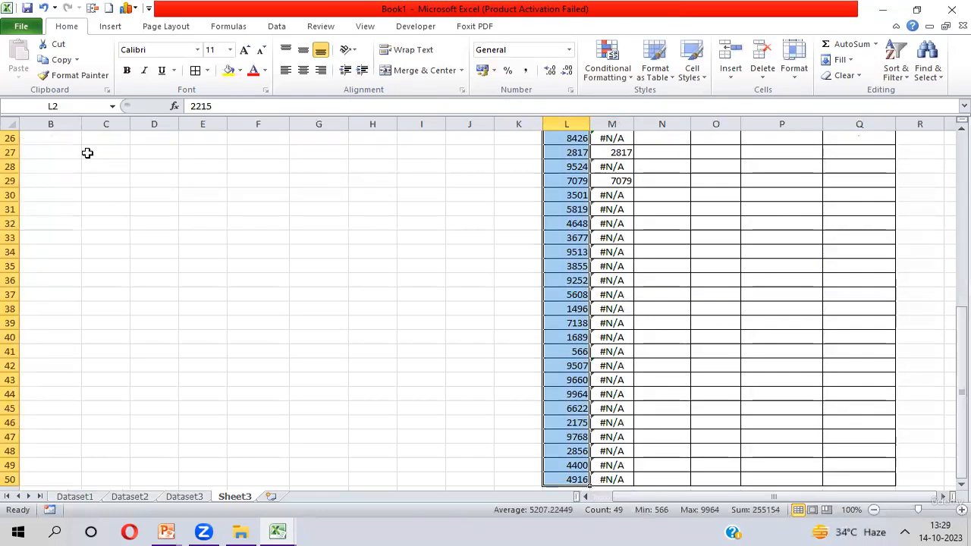
key(ctrl+Page_Up)
key(ctrl+Page_Up)
key(ctrl+Page_Up)
key(ctrl+Page_Down)
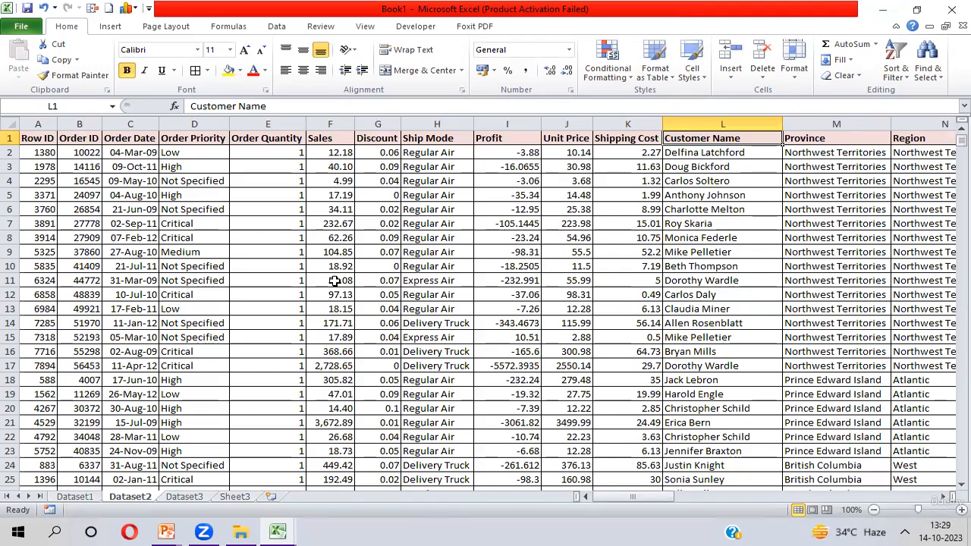
key(ctrl+Page_Down)
key(ctrl+Page_Down)
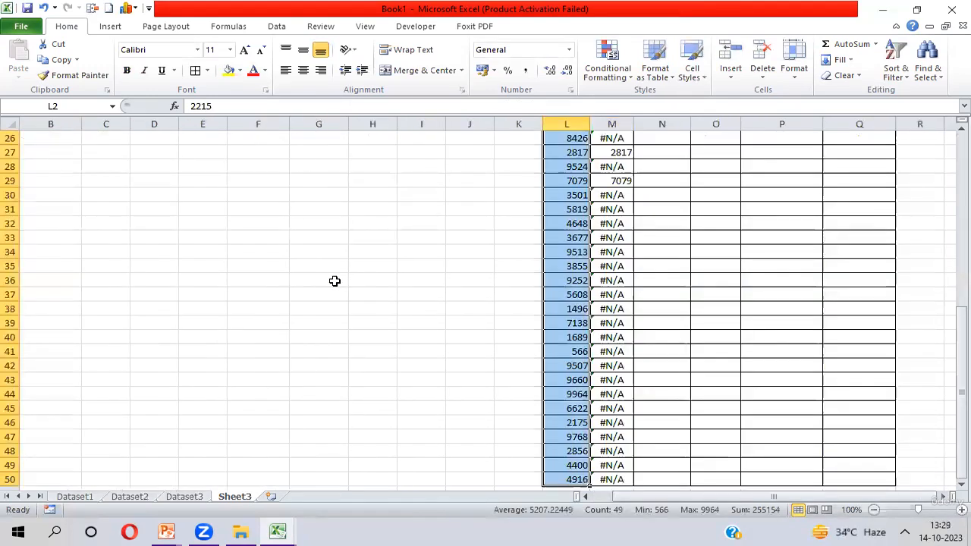
key(Up)
key(Down)
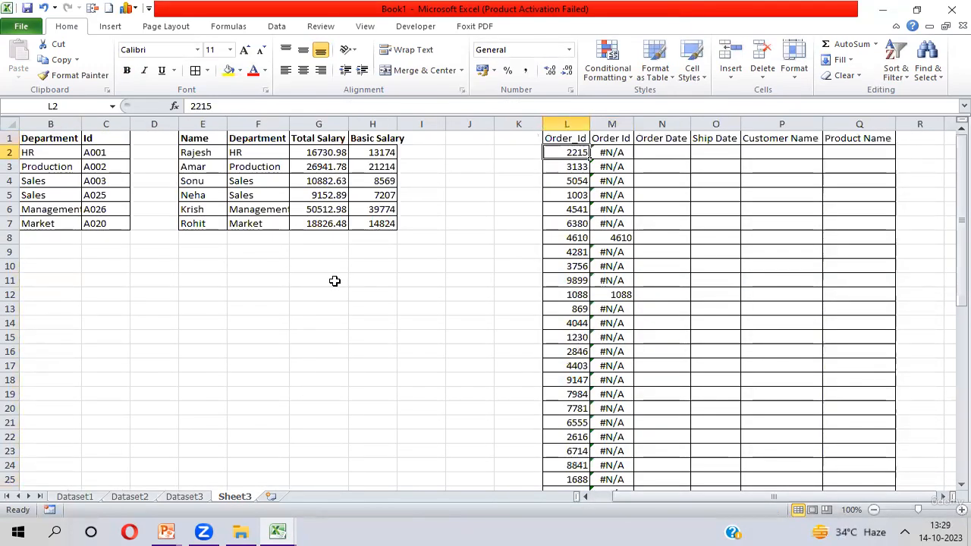
key(Right)
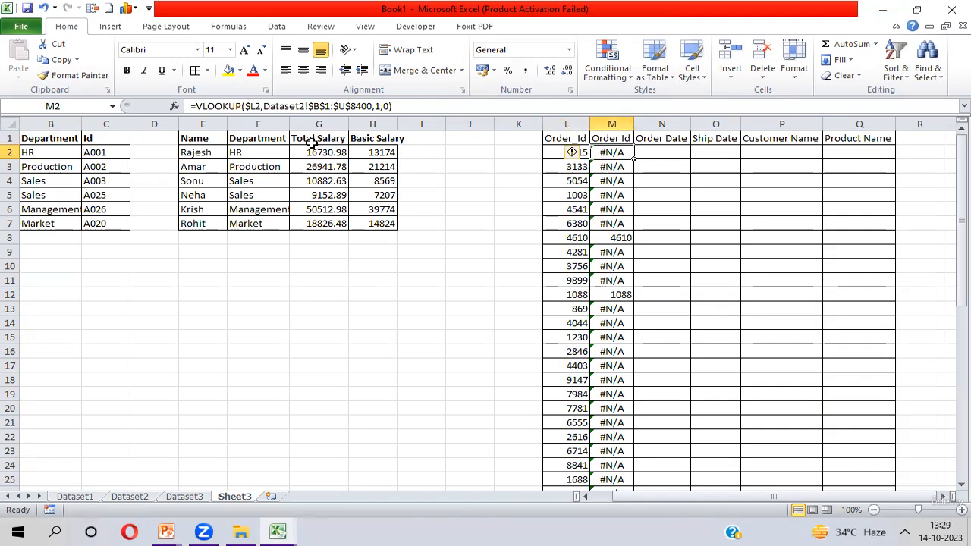
click(373, 107)
double_click(377, 107)
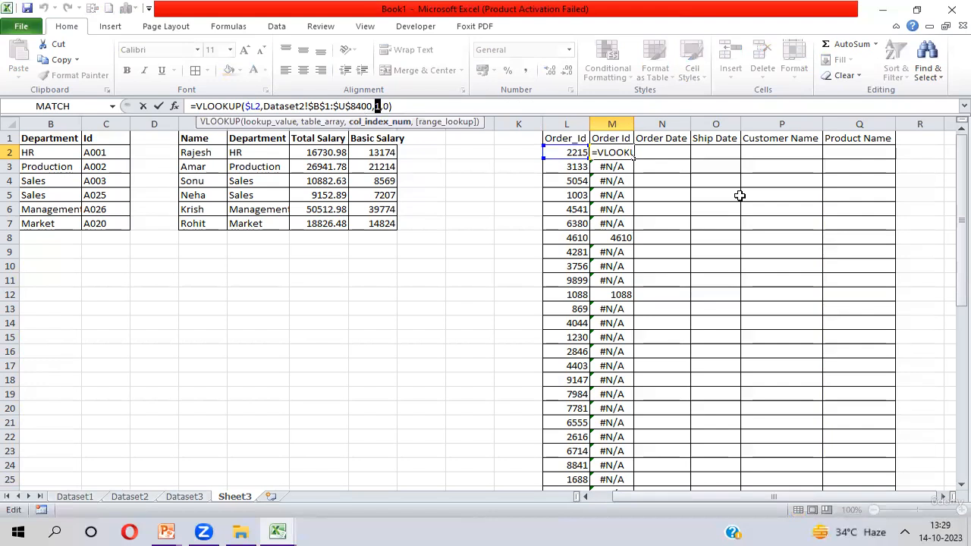
key(Escape)
Examine the remaining column headers in N1:Q1, from Order Date to Product Name
key(Right)
key(Up)
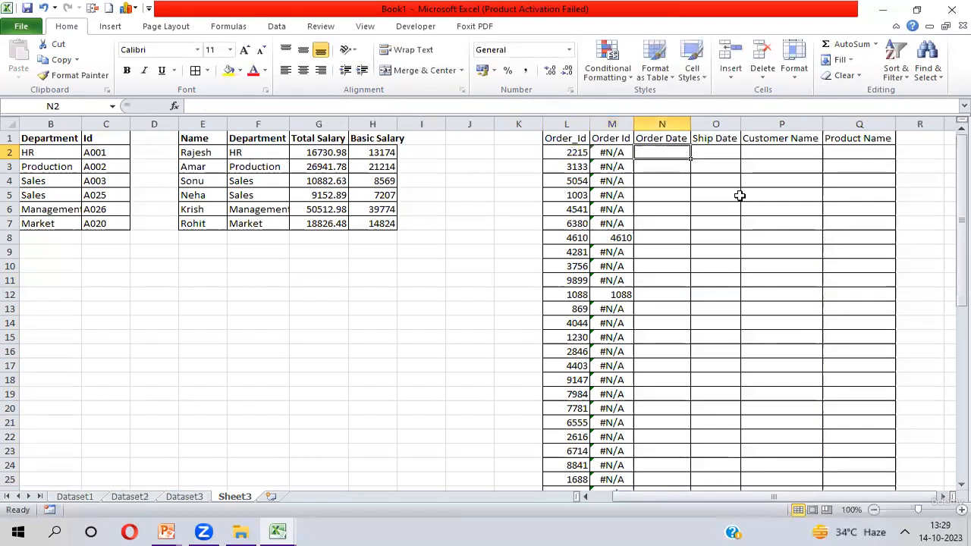
key(Right)
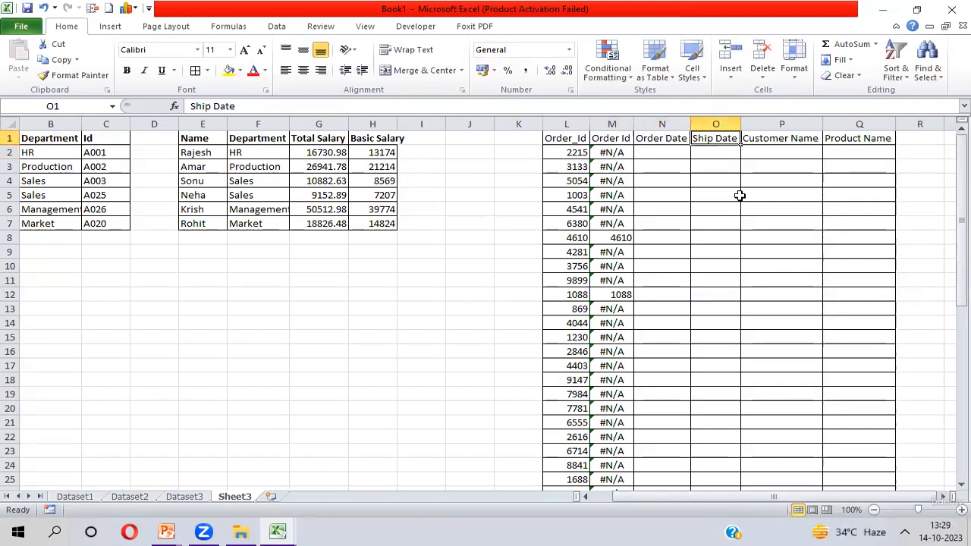
key(Right)
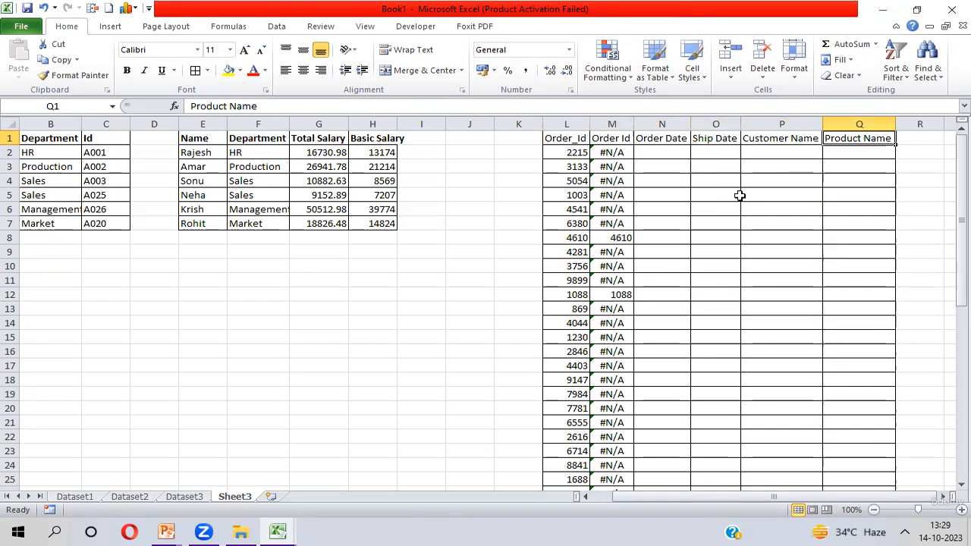
key(Left)
key(Left)
key(Left)
key(Left)
key(Right)
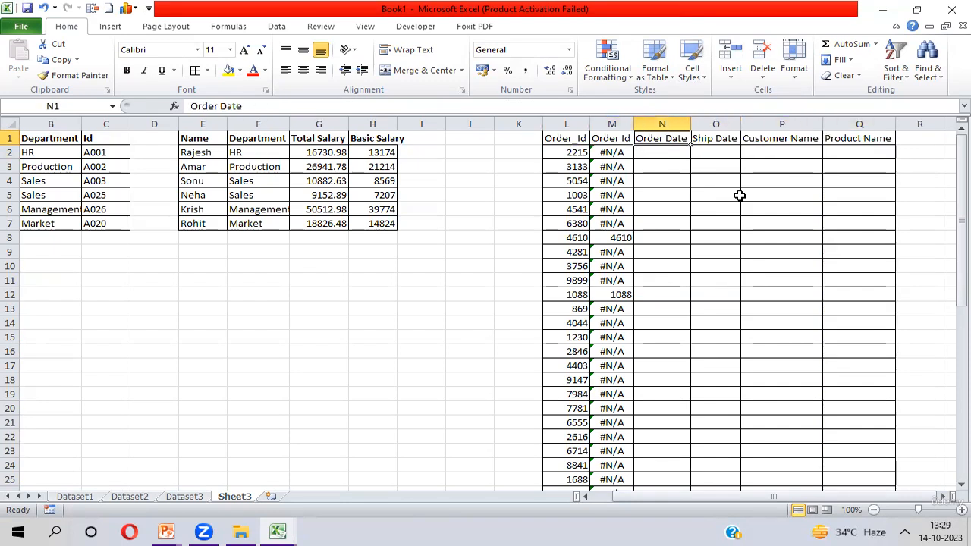
key(shift+Right)
key(shift+Right)
key(shift+Right)
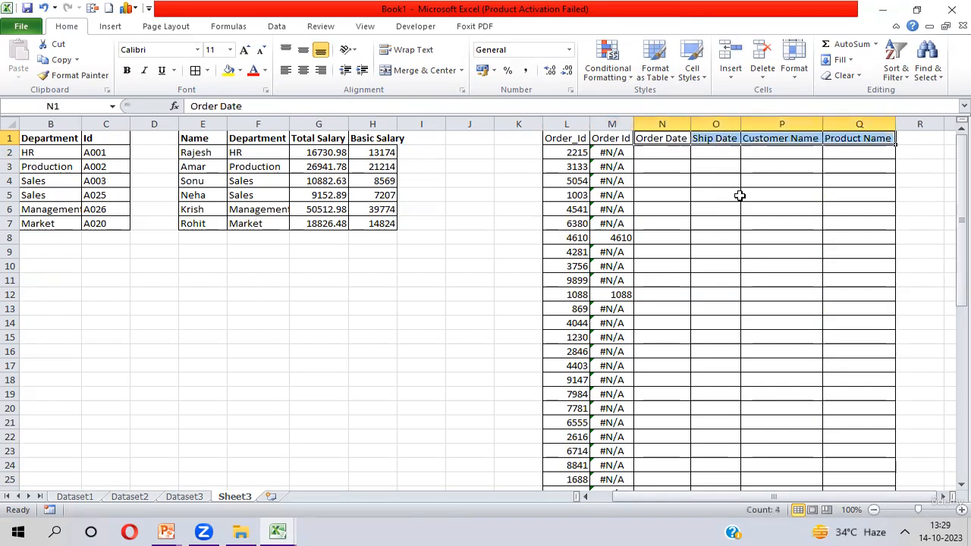
Replace the column index 1 in M2's VLOOKUP with a MATCH function using M$1 as its lookup value
key(Down)
key(Left)
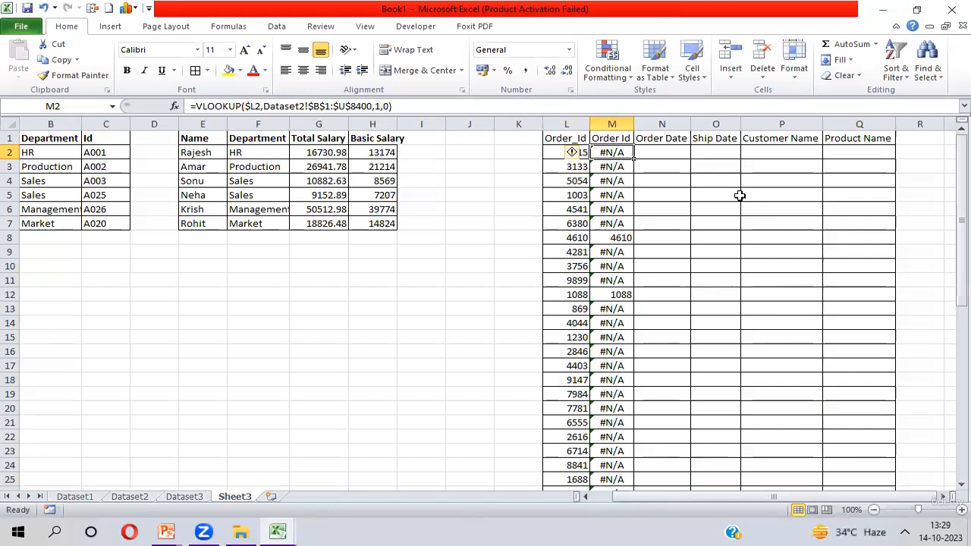
click(378, 106)
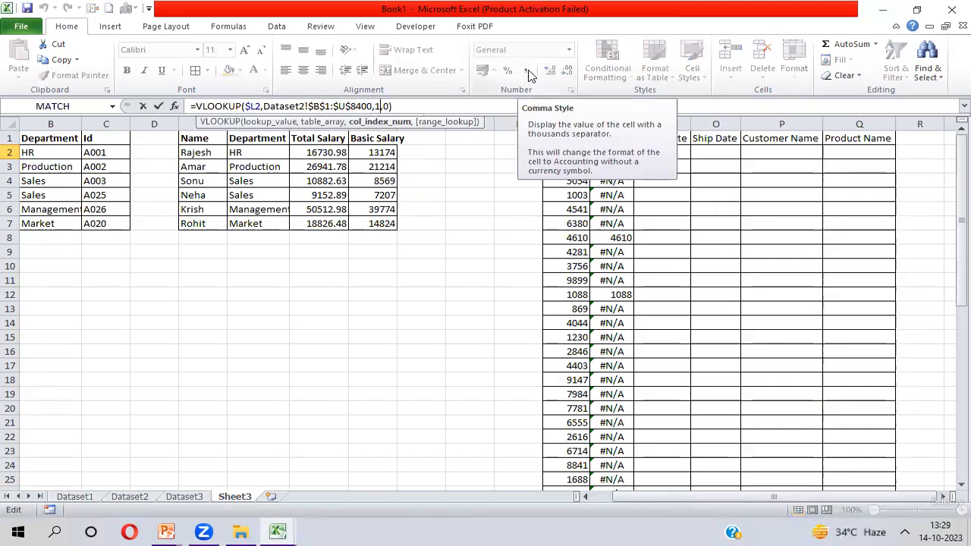
key(BackSpace)
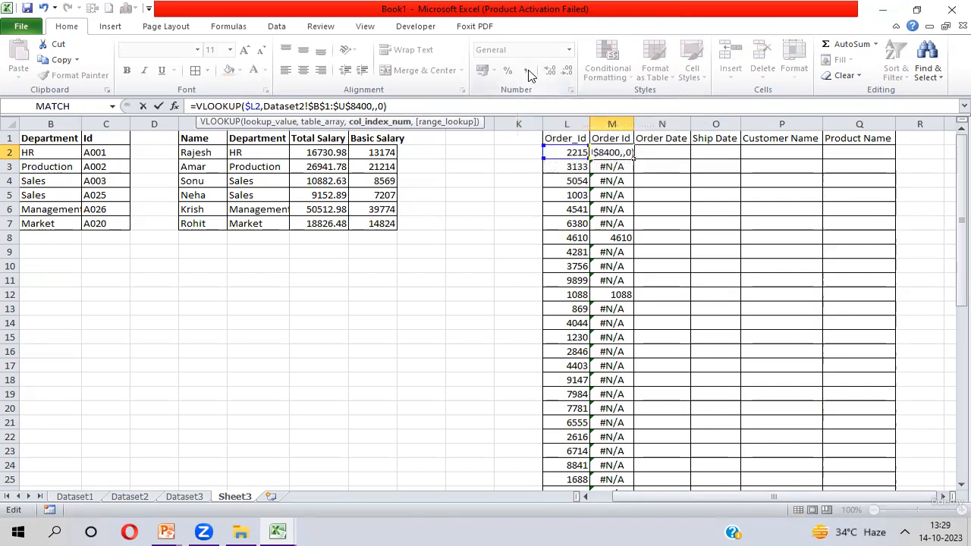
text(MATCH()
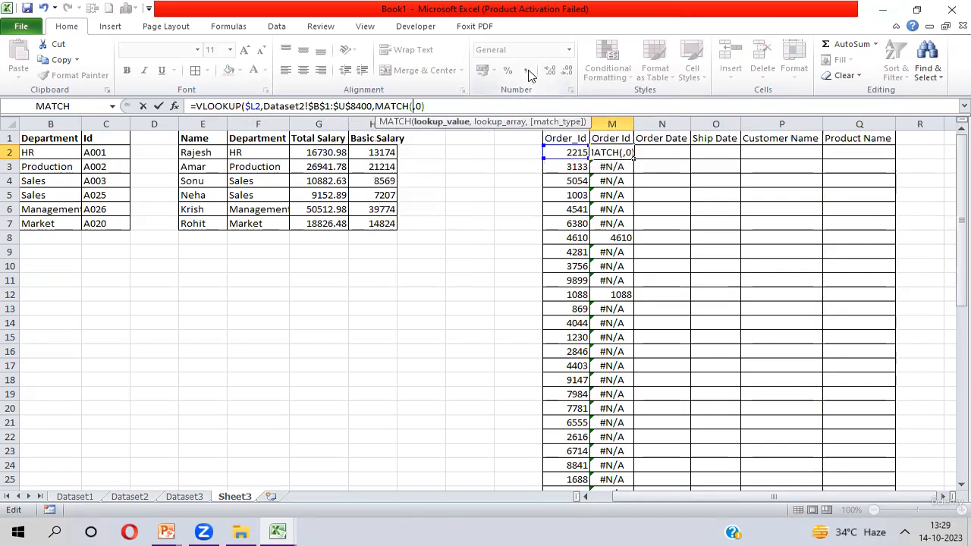
click(608, 137)
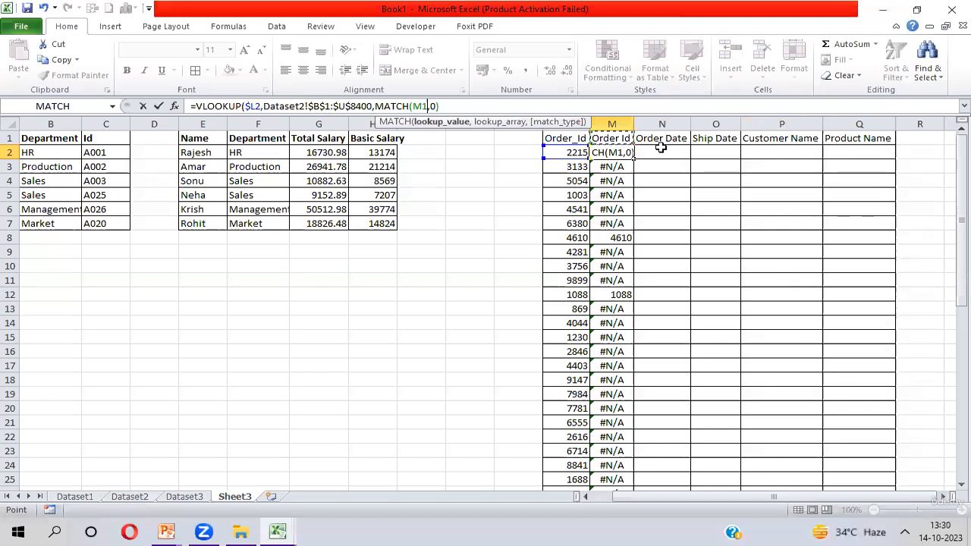
key(F4)
key(F4)
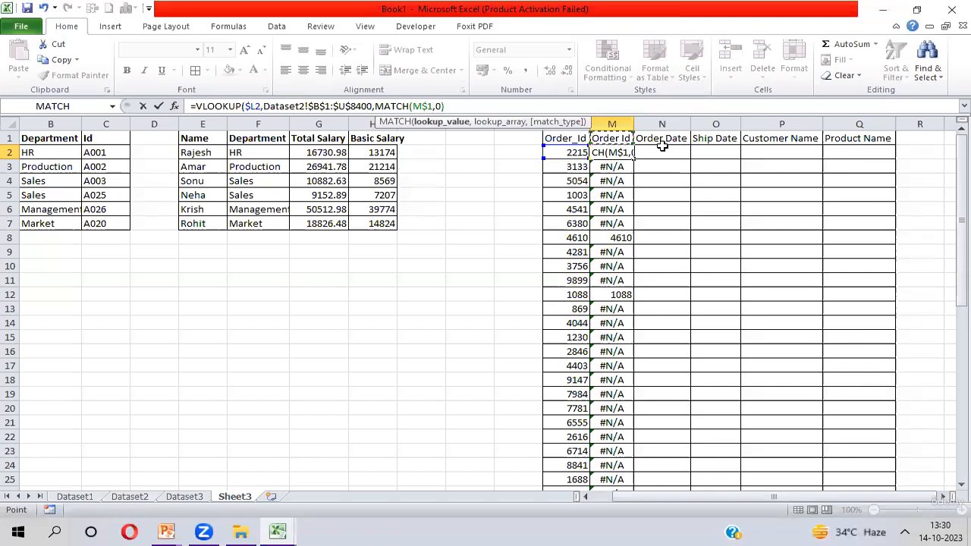
text(,)
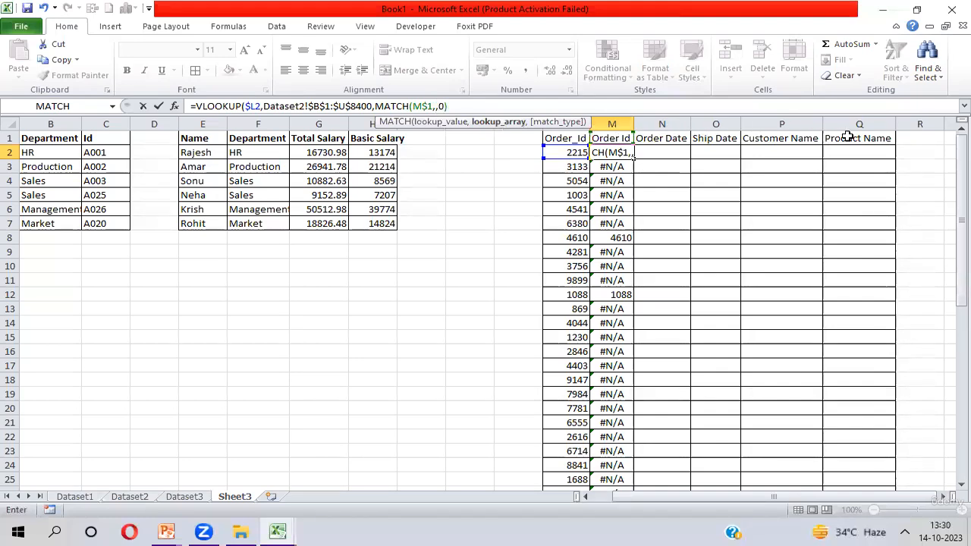
Complete M2's MATCH with the header range Dataset2!$B$1:$U$1 as lookup array and match type 0, and enter the formula
key(ctrl+Page_Up)
key(ctrl+Page_Up)
key(ctrl+Page_Up)
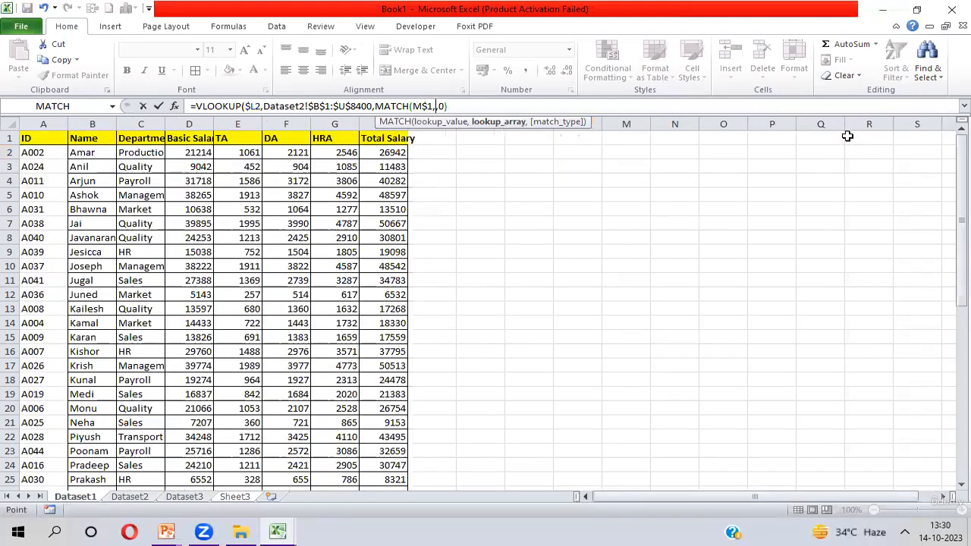
key(ctrl+Page_Down)
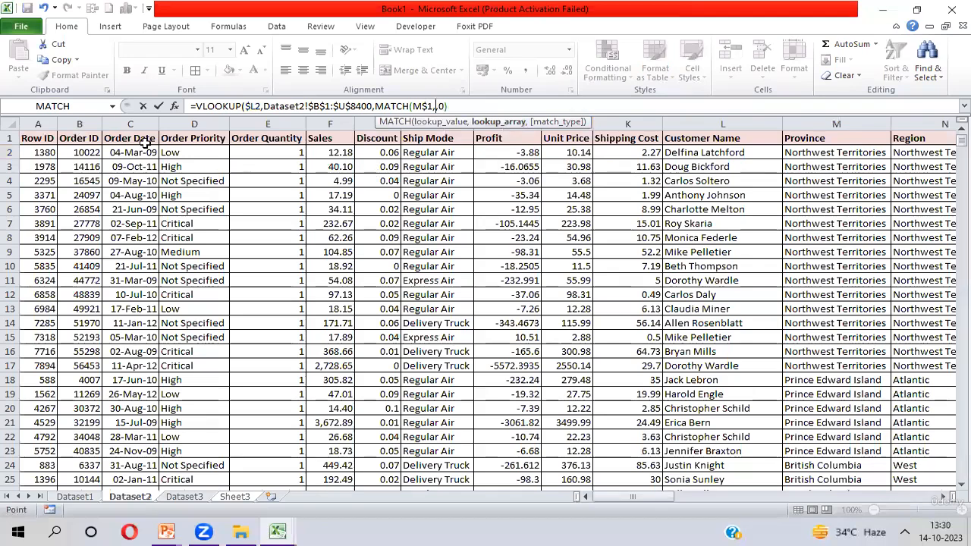
click(79, 138)
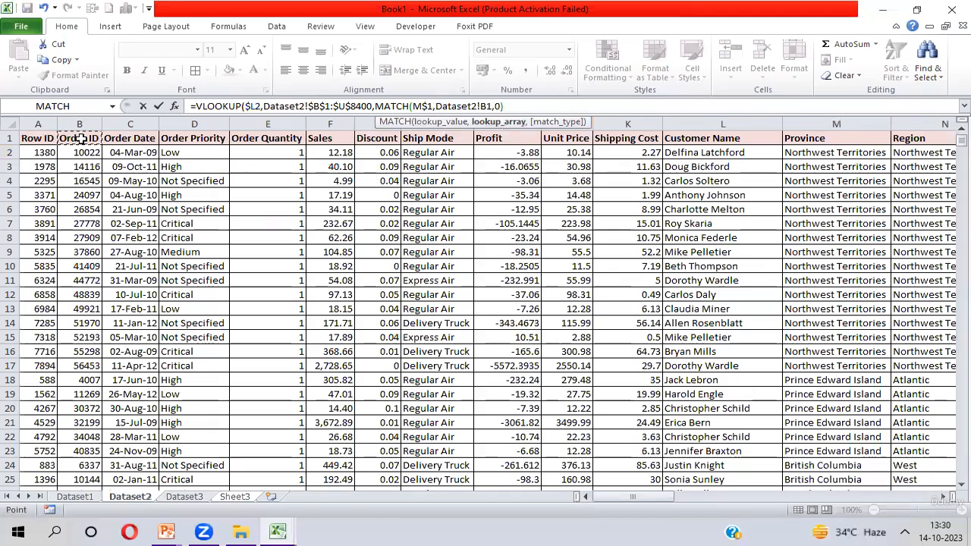
key(ctrl+shift+Right)
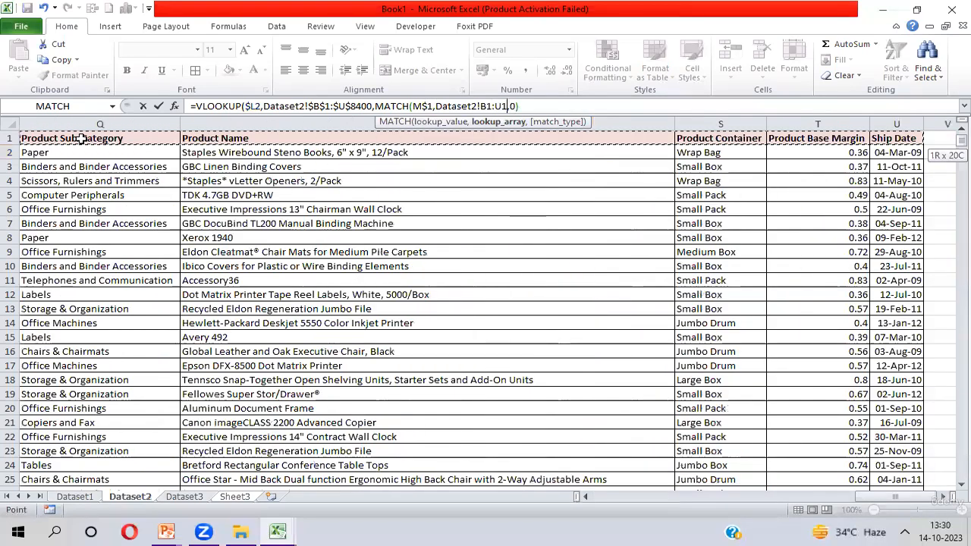
key(F4)
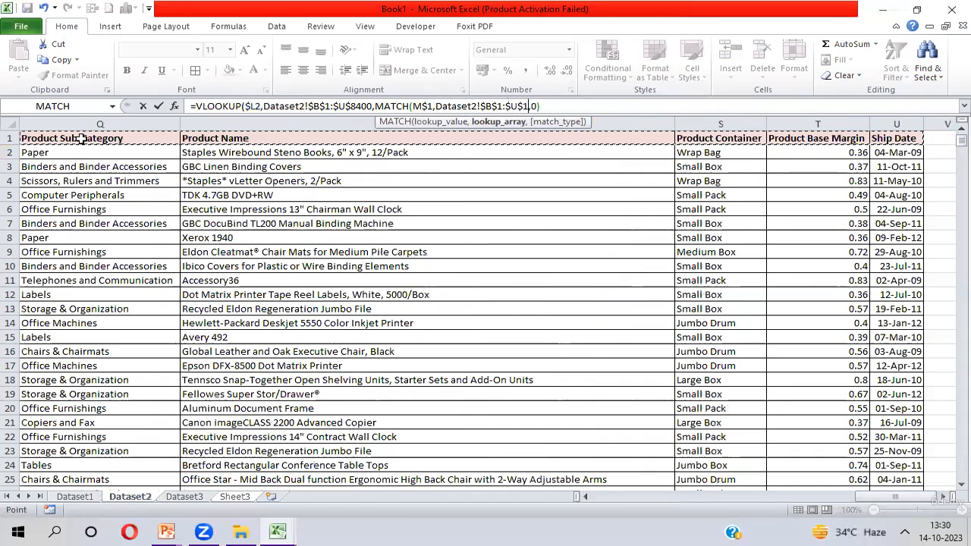
text(,0))
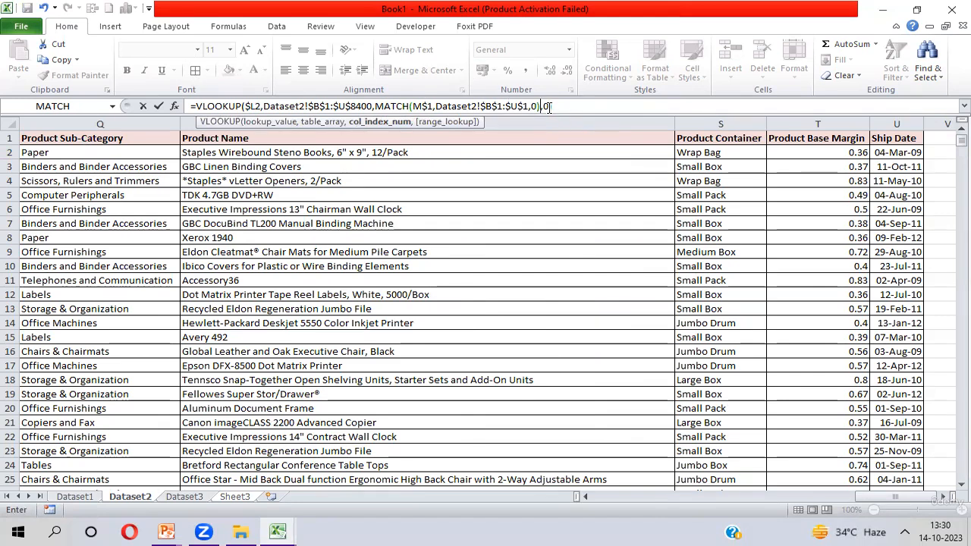
key(Return)
key(Up)
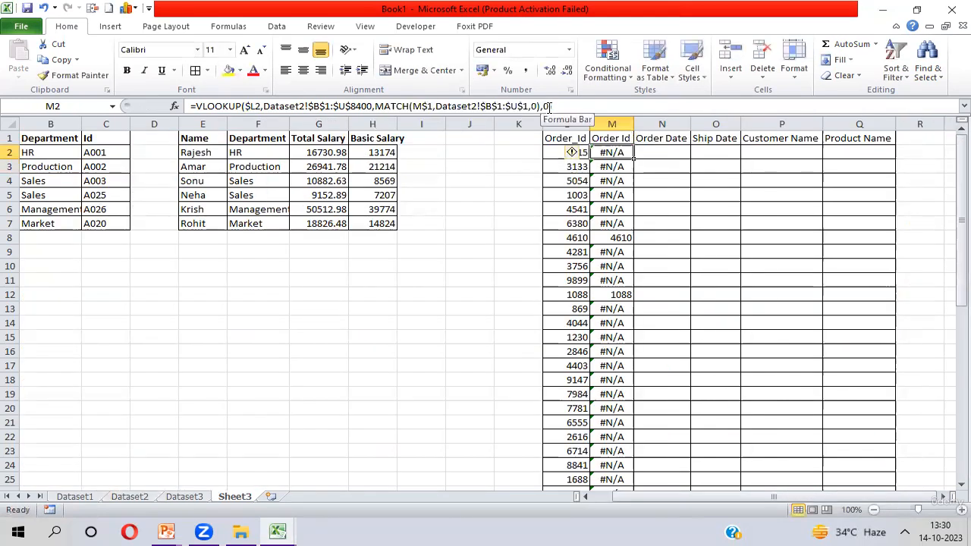
Fill the VLOOKUP-MATCH formula from M2 across and down the range M2:Q50
key(shift+Right)
key(shift+Right)
key(shift+Right)
key(shift+Right)
key(shift+Right)
key(shift+Left)
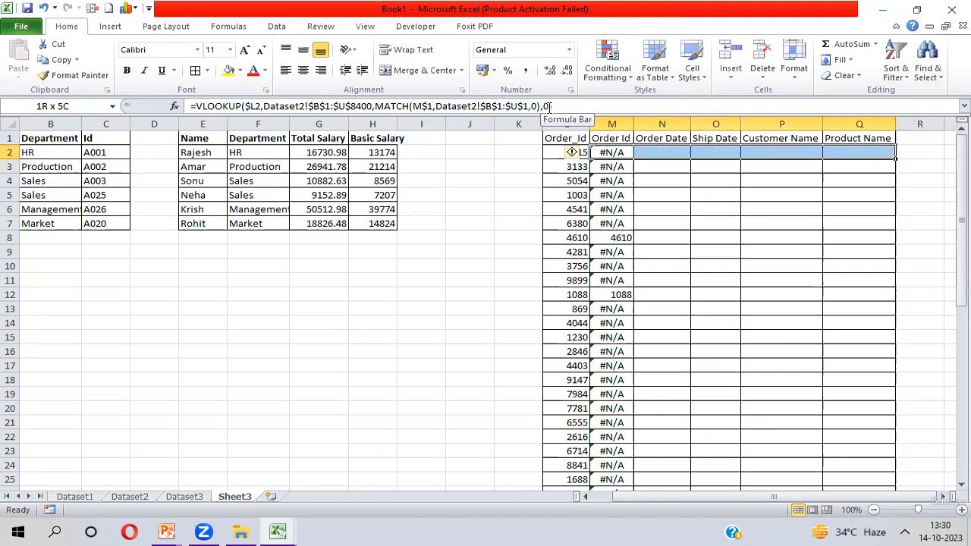
key(ctrl+shift+Down)
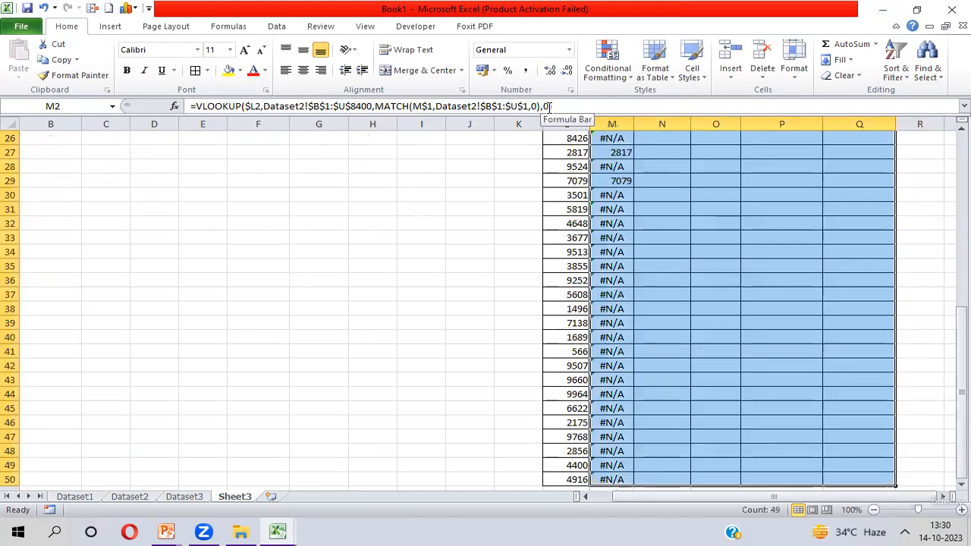
key(ctrl+r)
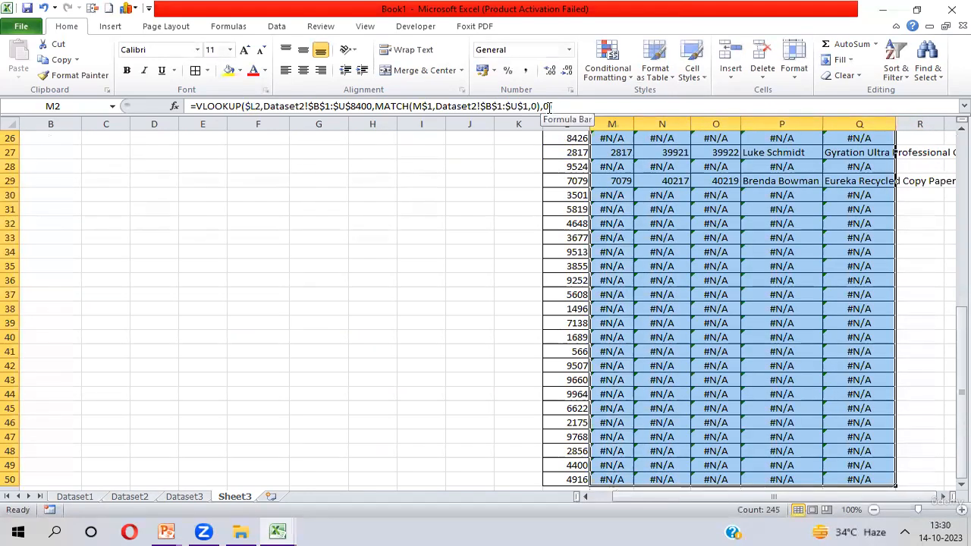
Check the filled results for order ID 4610 in M8:Q8 against the ID in L8
key(ctrl+Up)
key(Down)
key(Down)
key(Down)
key(Down)
key(Down)
key(Down)
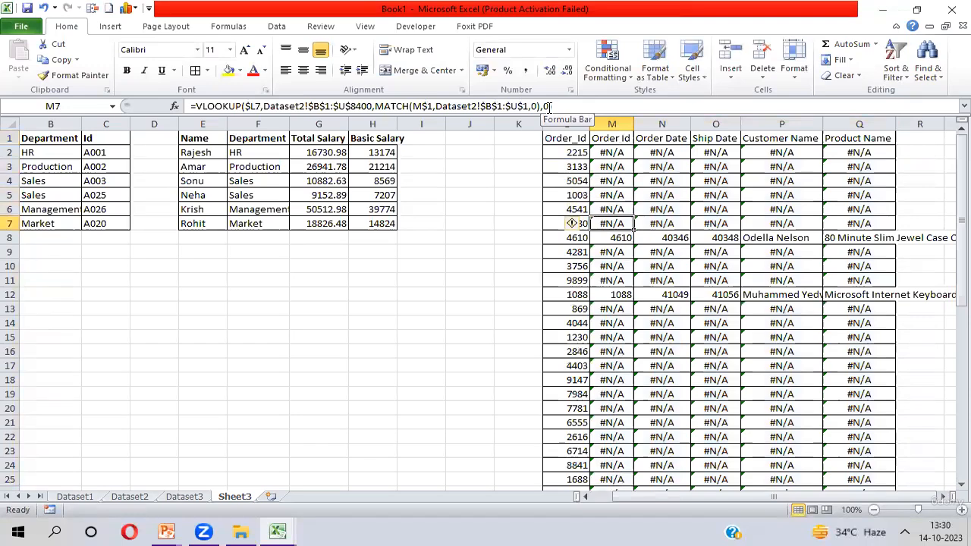
key(Down)
key(Left)
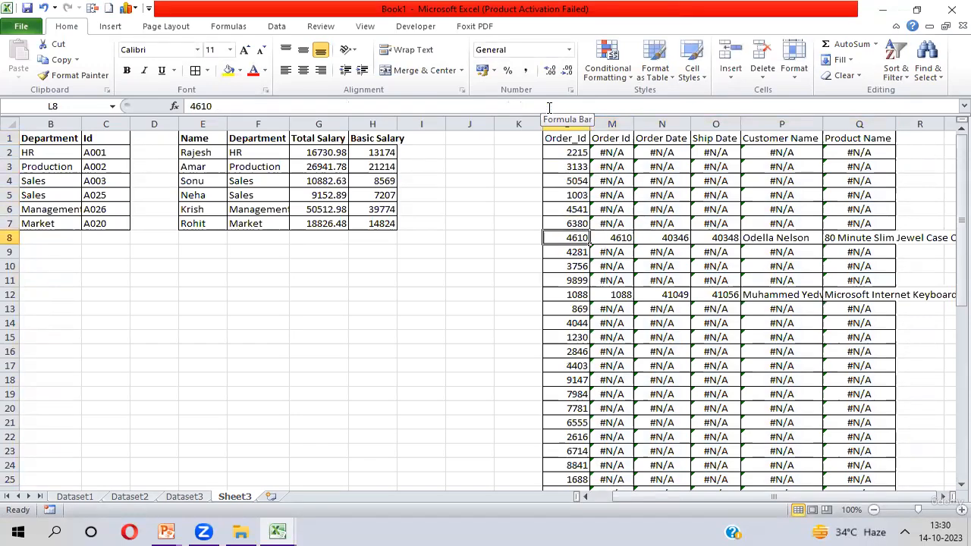
key(Right)
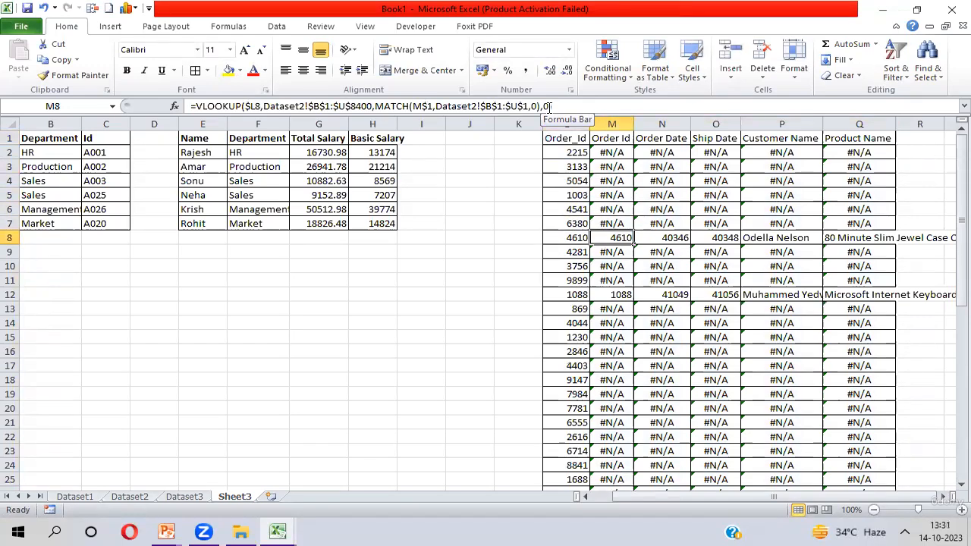
key(shift+Right)
key(shift+Right)
key(shift+Right)
key(shift+Right)
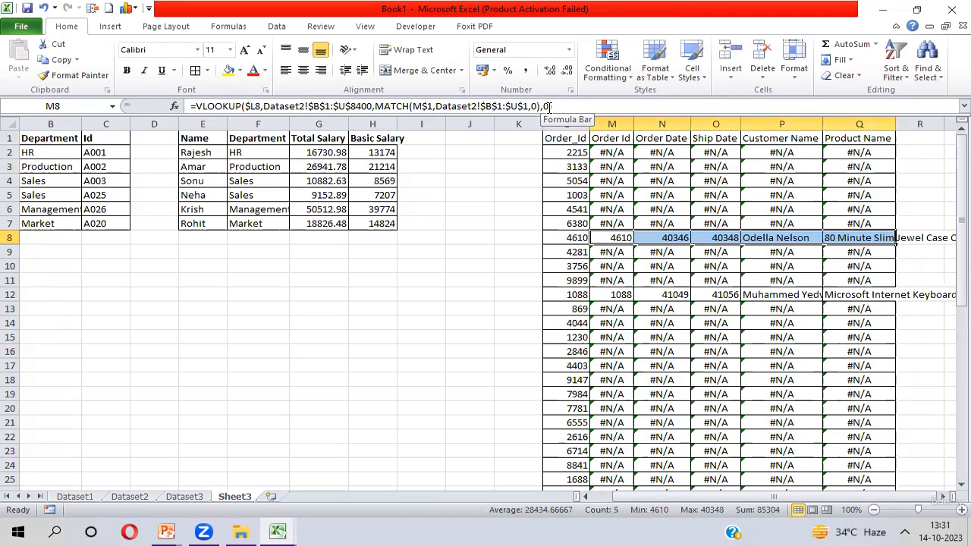
Examine the lookup results in M2:Q7 and the corresponding order IDs in L2:L7
key(Up)
key(Up)
key(Up)
key(Up)
key(Up)
key(Up)
key(Left)
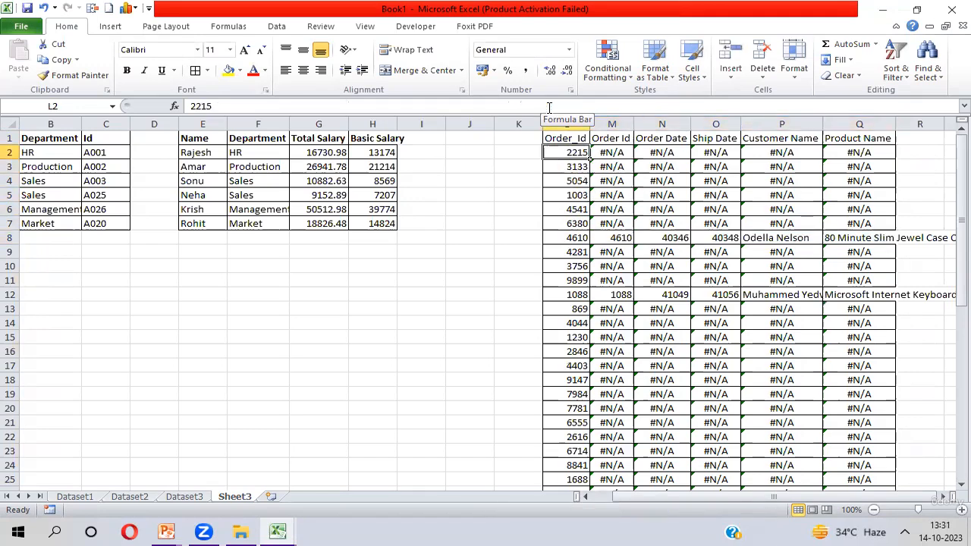
key(Right)
key(shift+Right)
key(shift+Right)
key(shift+Right)
key(shift+Right)
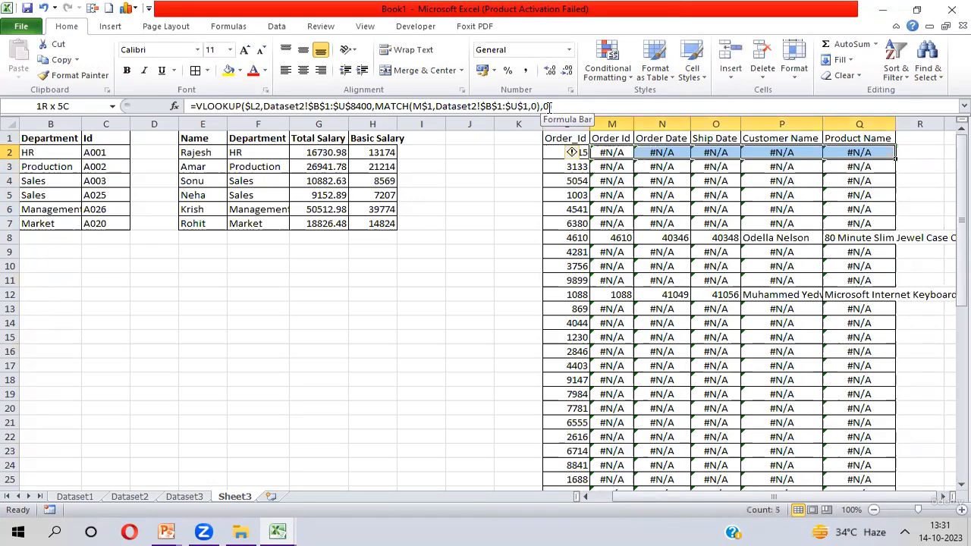
key(shift+Down)
key(shift+Down)
key(shift+Down)
key(shift+Down)
key(shift+Down)
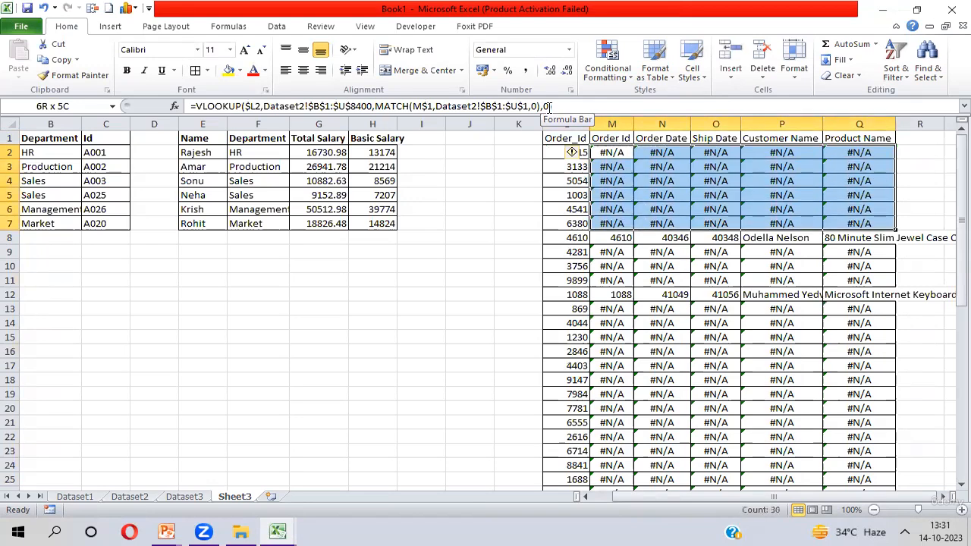
key(Left)
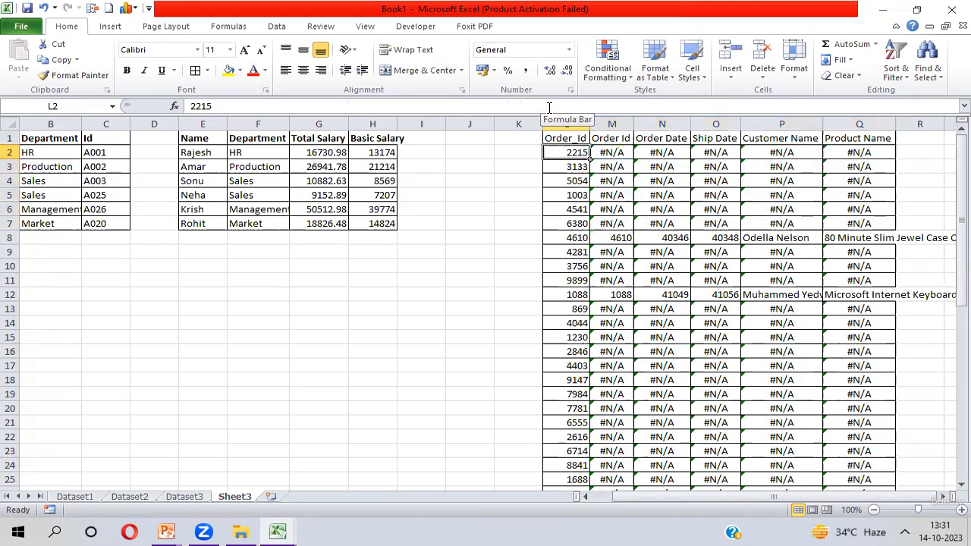
key(shift+Down)
key(shift+Down)
key(shift+Down)
key(shift+Down)
key(shift+Down)
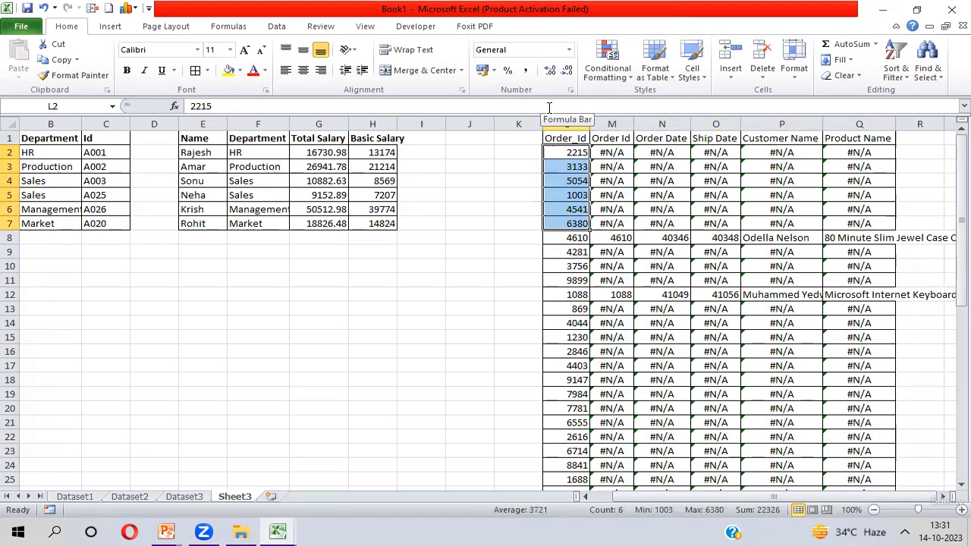
Review the full result range M2:Q50 and the complete order ID list in L2:L50
key(Right)
key(ctrl+shift+Right)
key(ctrl+shift+Down)
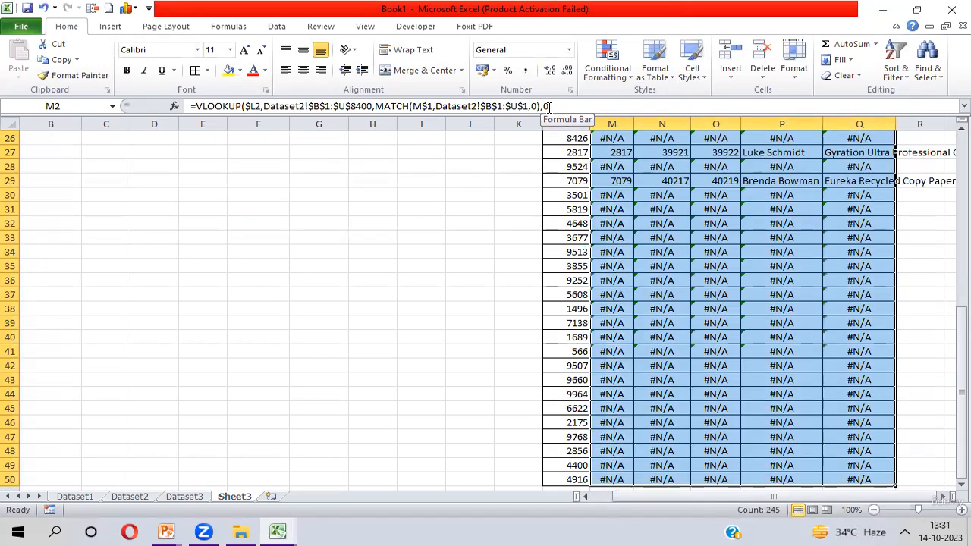
key(Up)
key(Down)
key(Left)
key(ctrl+shift+Down)
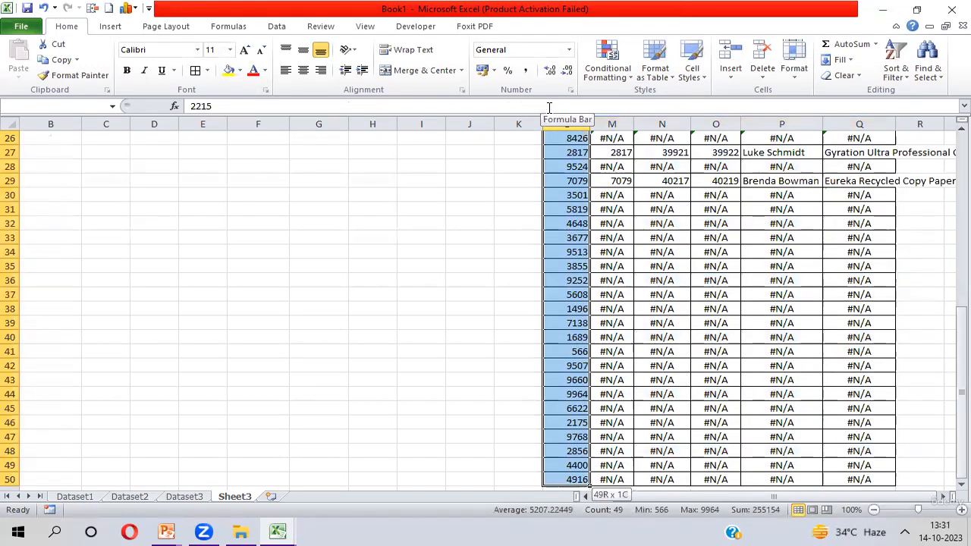
key(Up)
key(Down)
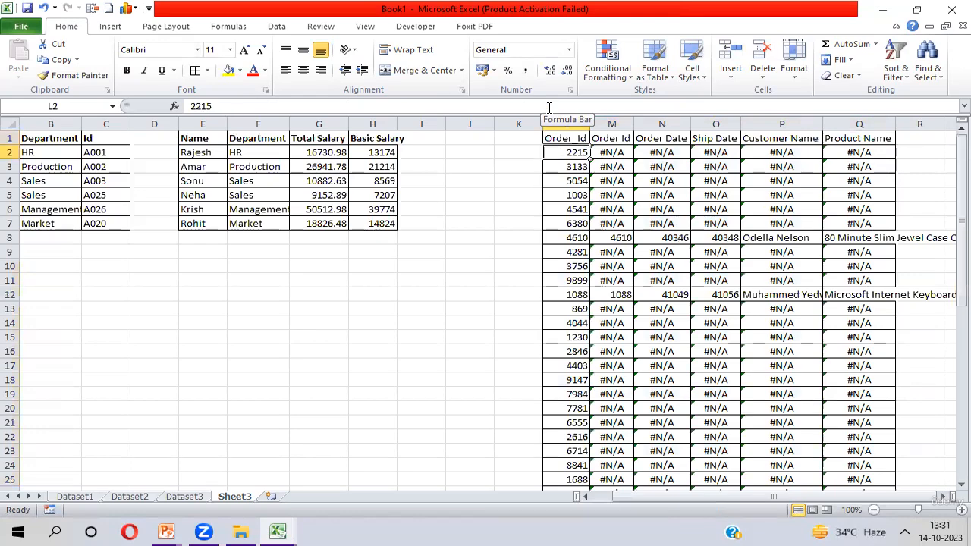
Inspect the Dataset2 source data down to its last row and return to Sheet3
key(ctrl+Page_Up)
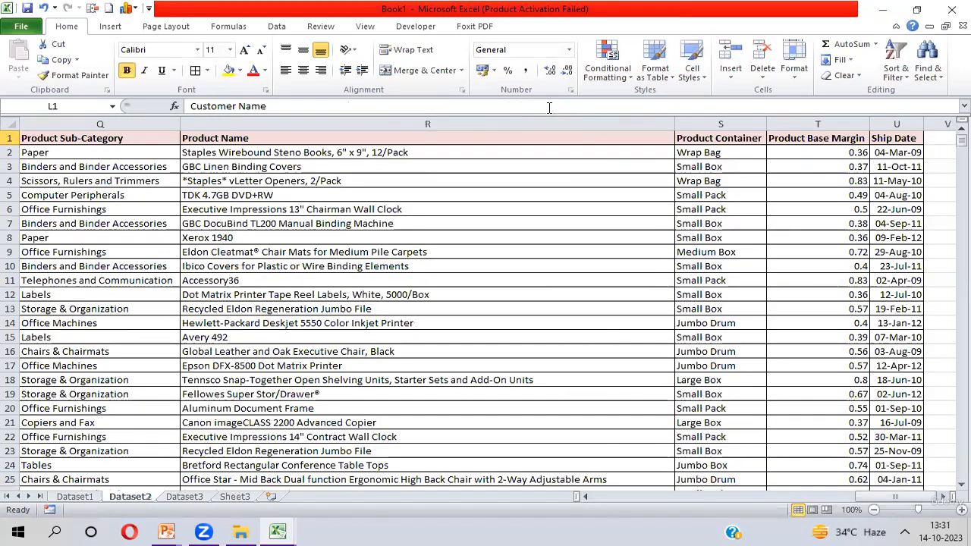
key(ctrl+Page_Up)
key(ctrl+Down)
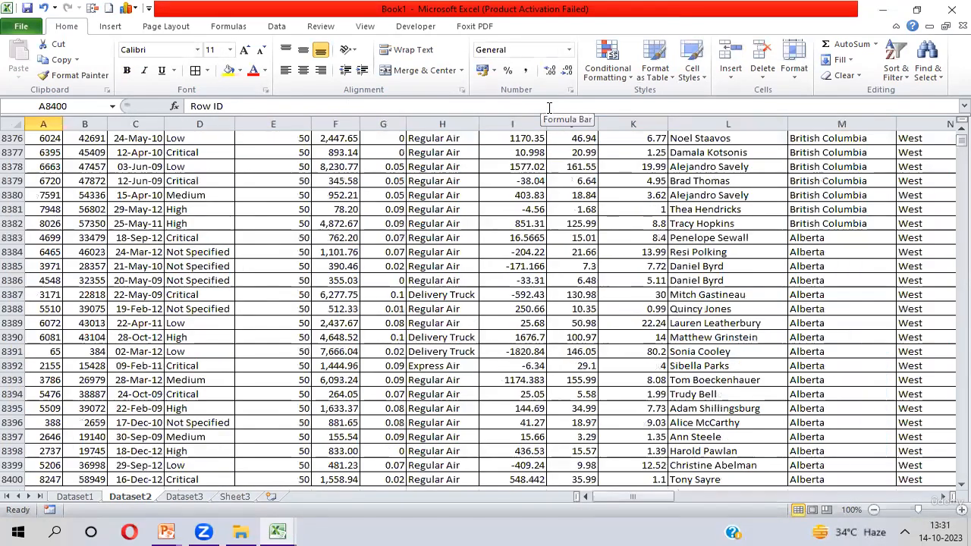
key(ctrl+Up)
key(ctrl+Page_Down)
key(ctrl+Page_Down)
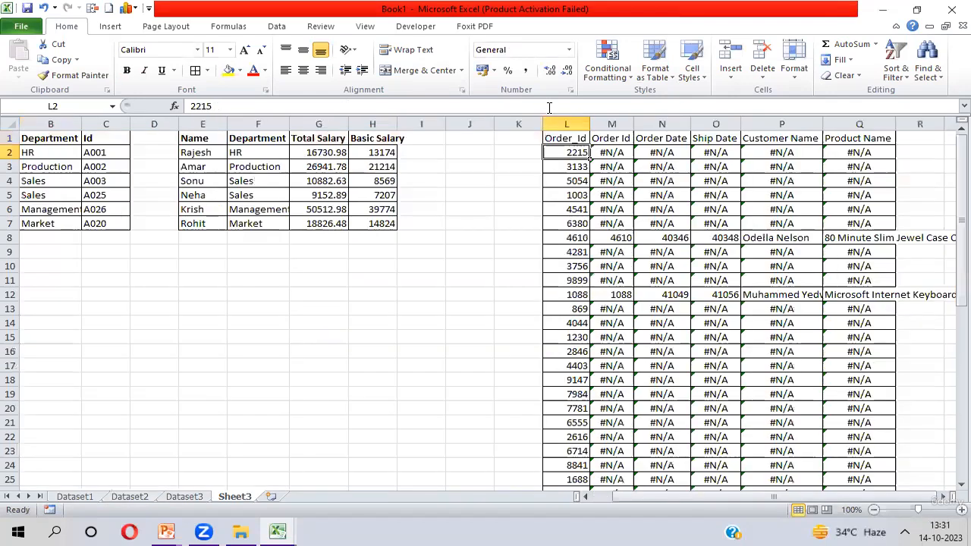
Wrap the VLOOKUP formula in M2 in IFERROR so errors return an empty string ""
key(Right)
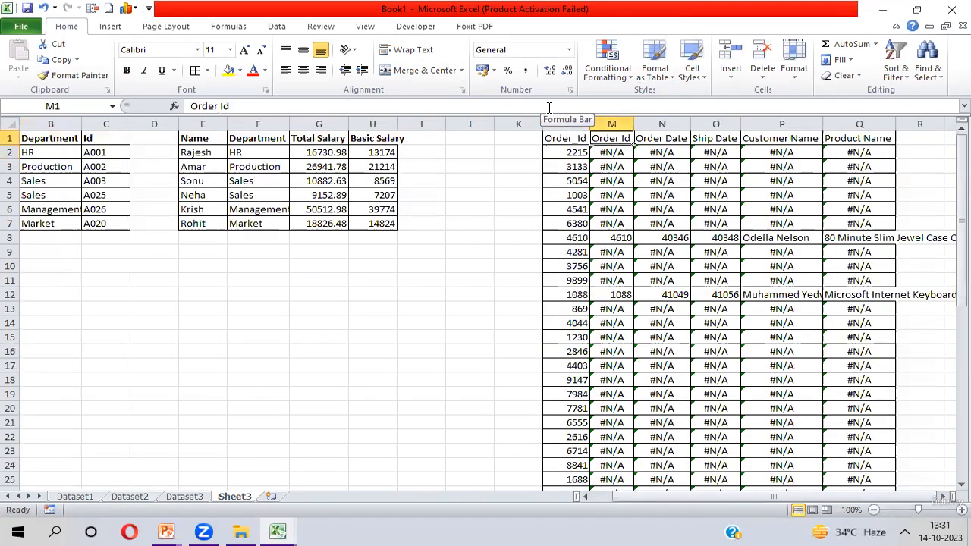
key(Down)
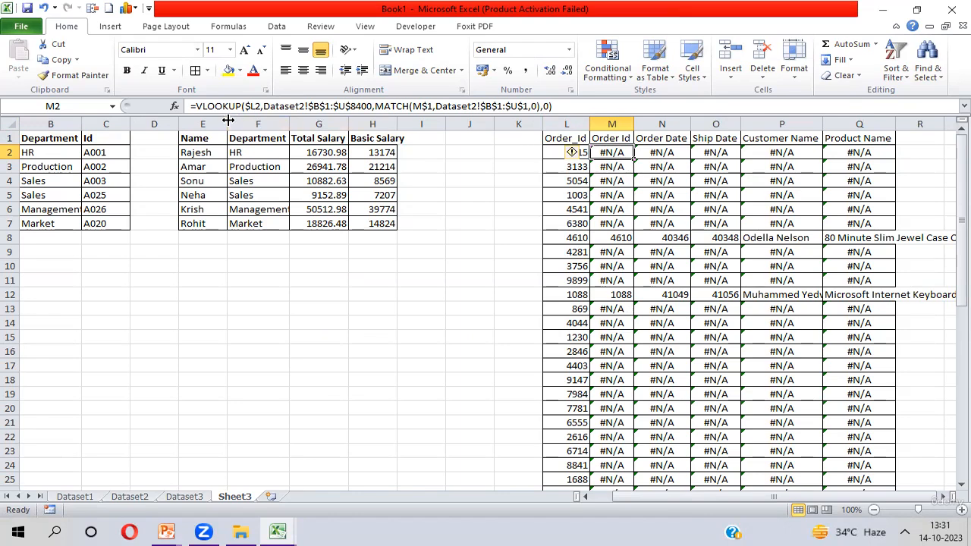
click(195, 106)
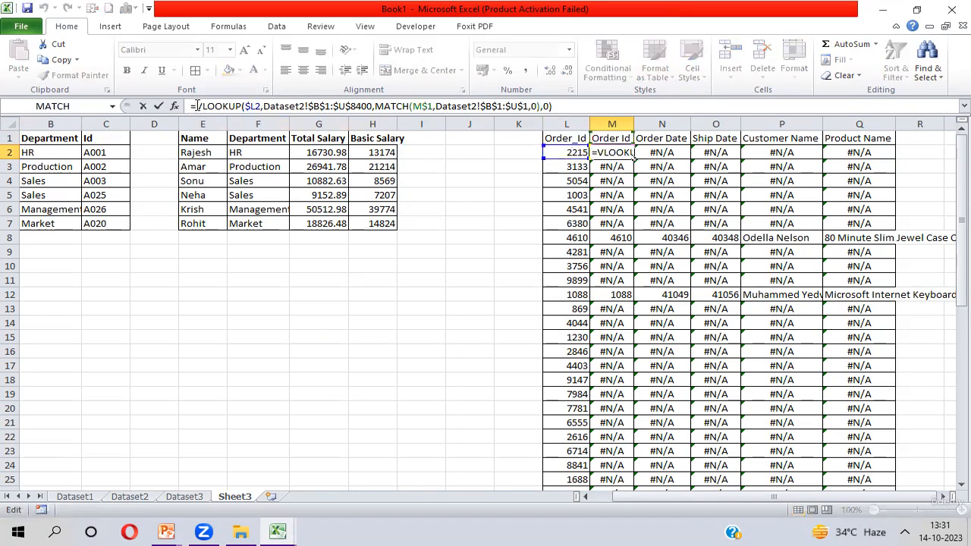
text(if)
key(Down)
key(Tab)
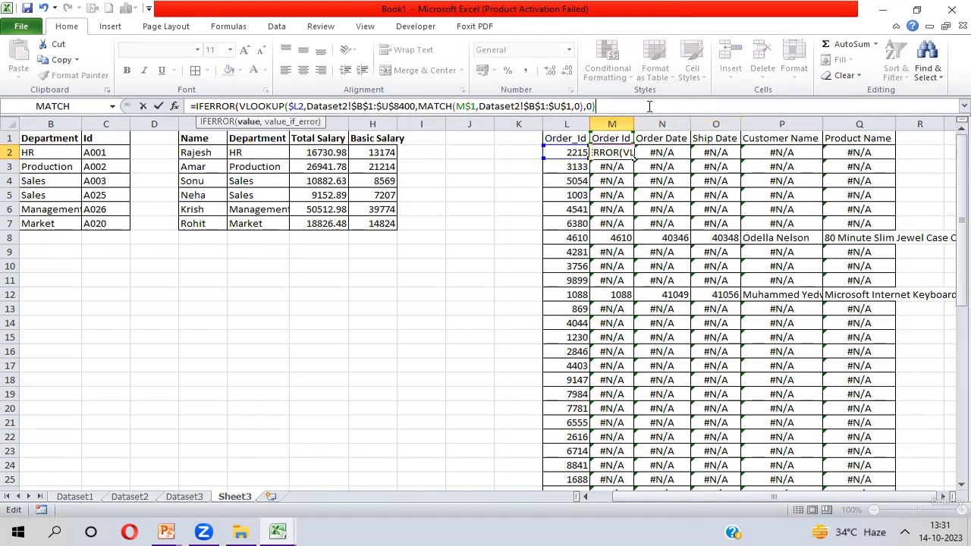
text(,)
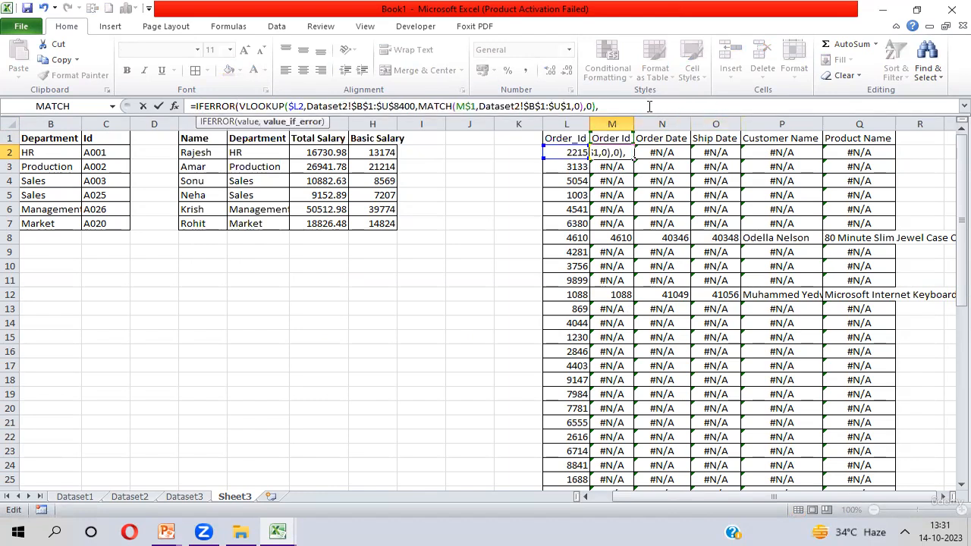
text("")
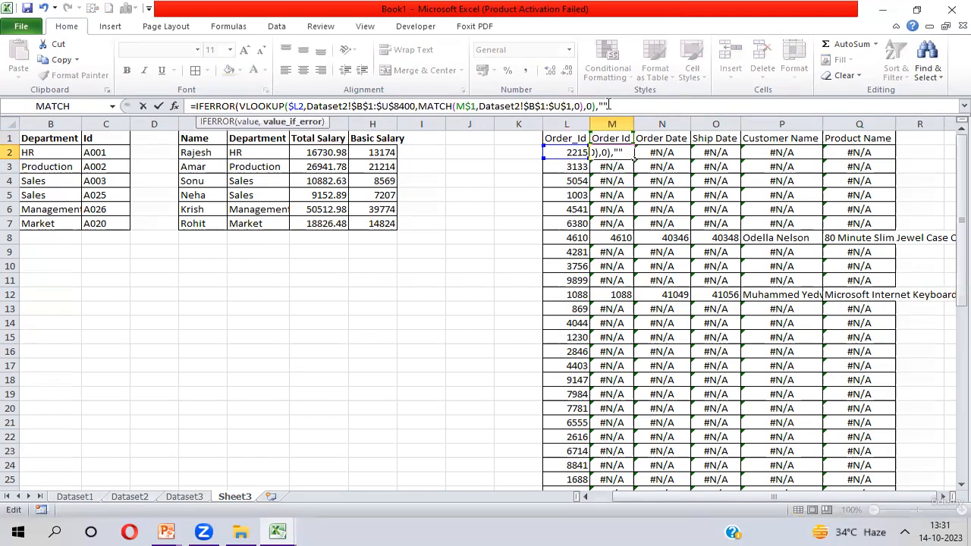
text())
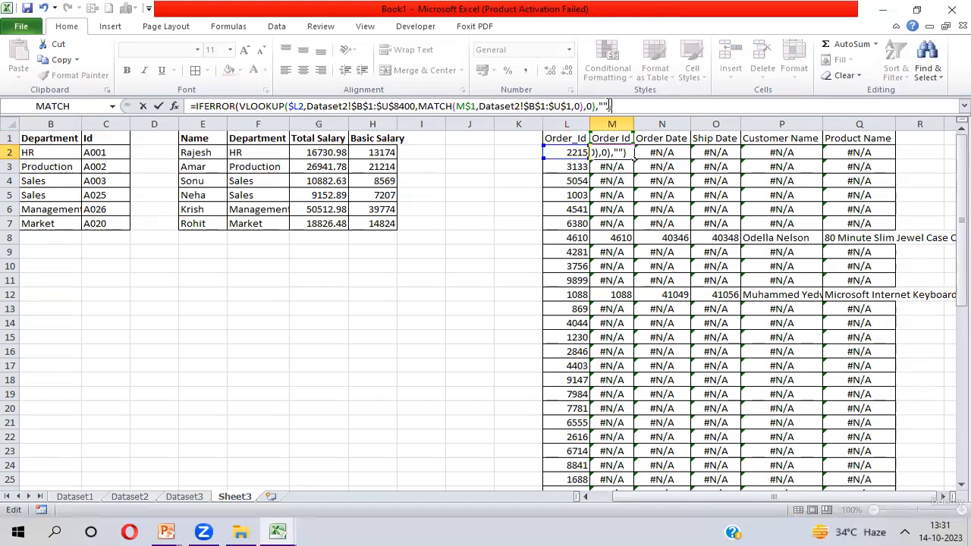
key(Return)
Fill the IFERROR formula from M2 across the whole result range M2:Q50
key(Up)
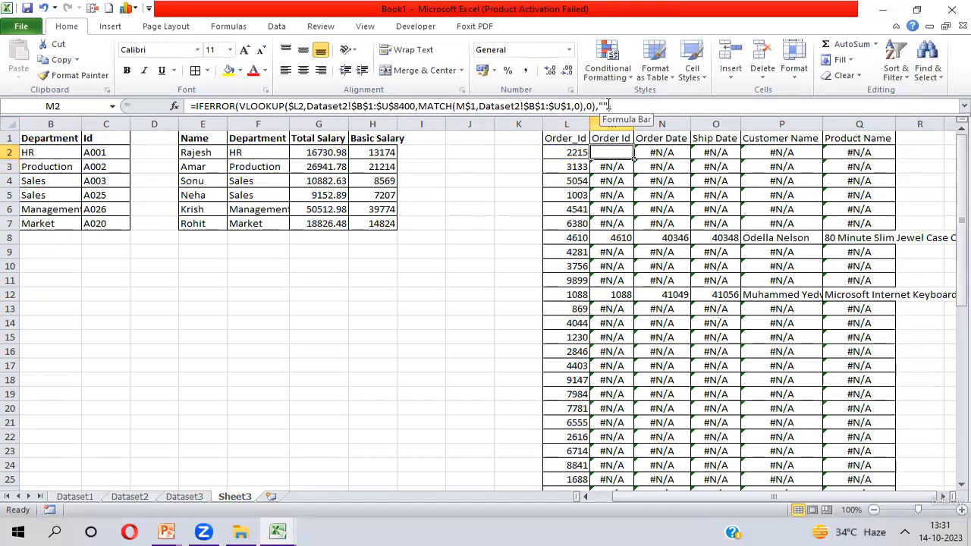
key(shift+Right)
key(shift+Right)
key(shift+Right)
key(shift+Right)
key(shift+Right)
key(shift+Left)
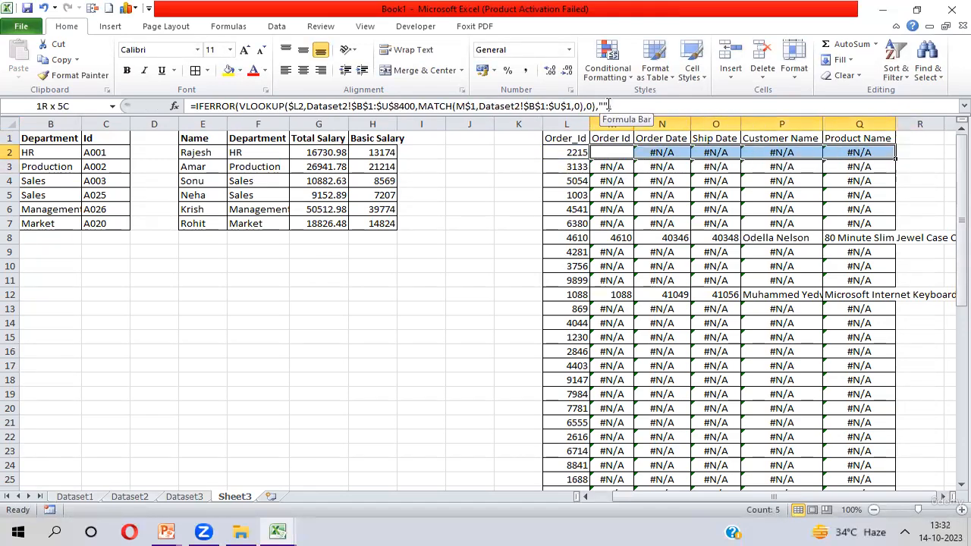
key(ctrl+shift+Down)
key(ctrl+d)
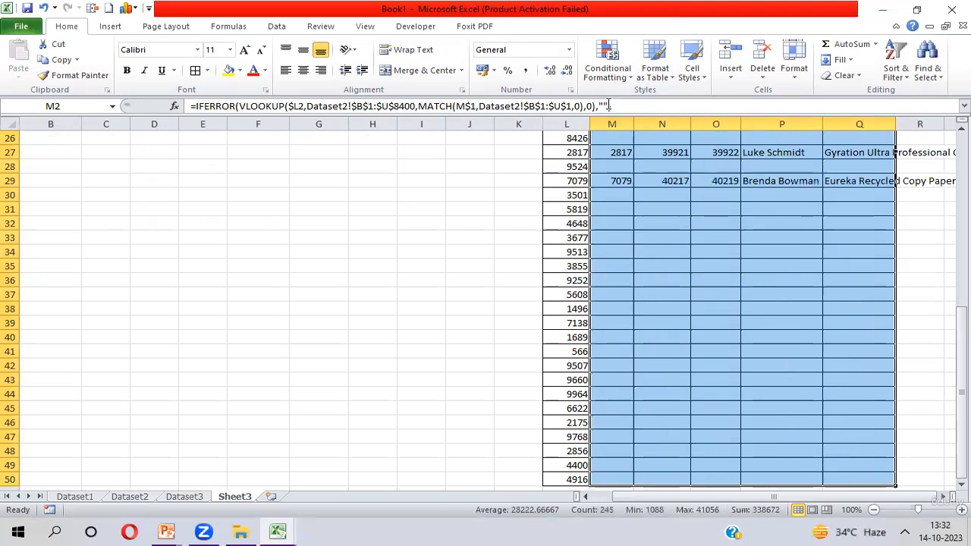
key(Up)
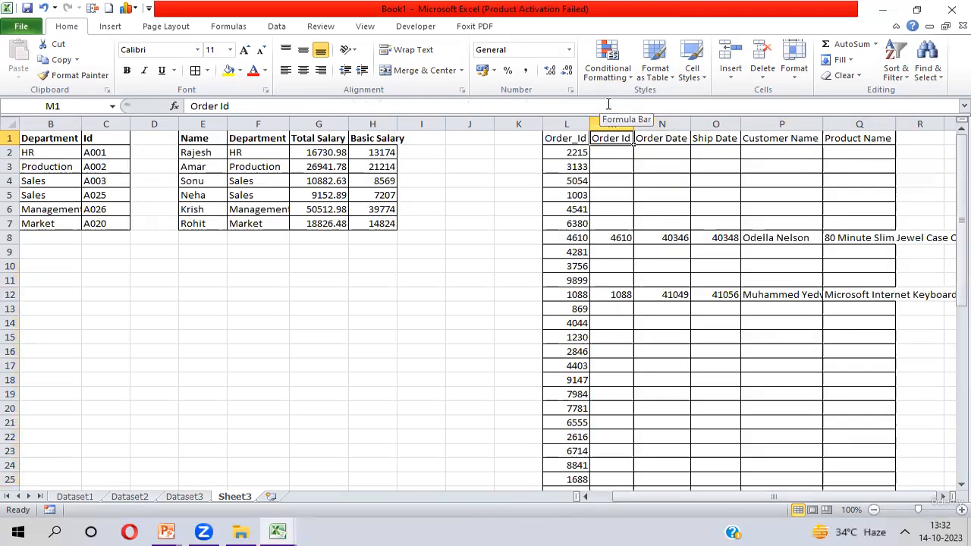
key(Down)
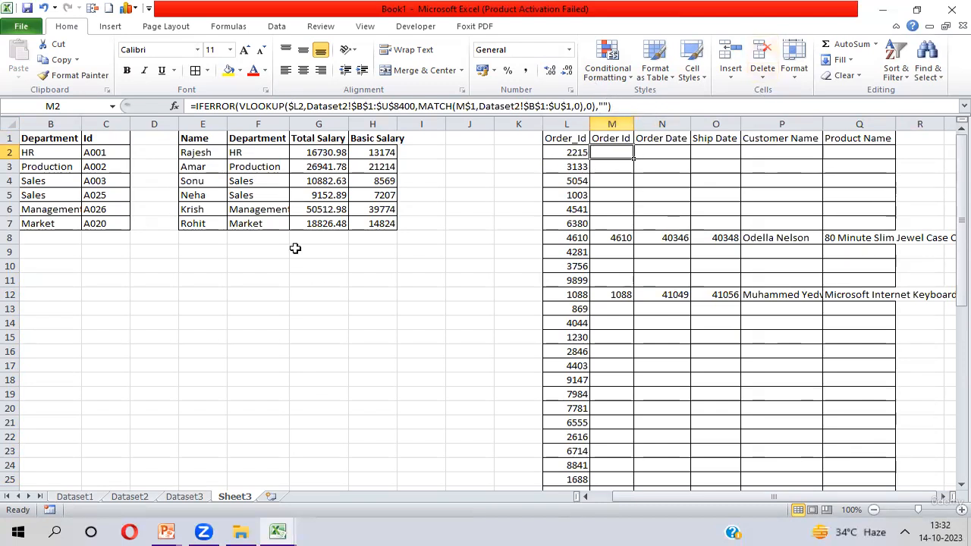
Open Sheet5 and review the Id and Name source table in A2:B16
click(382, 80)
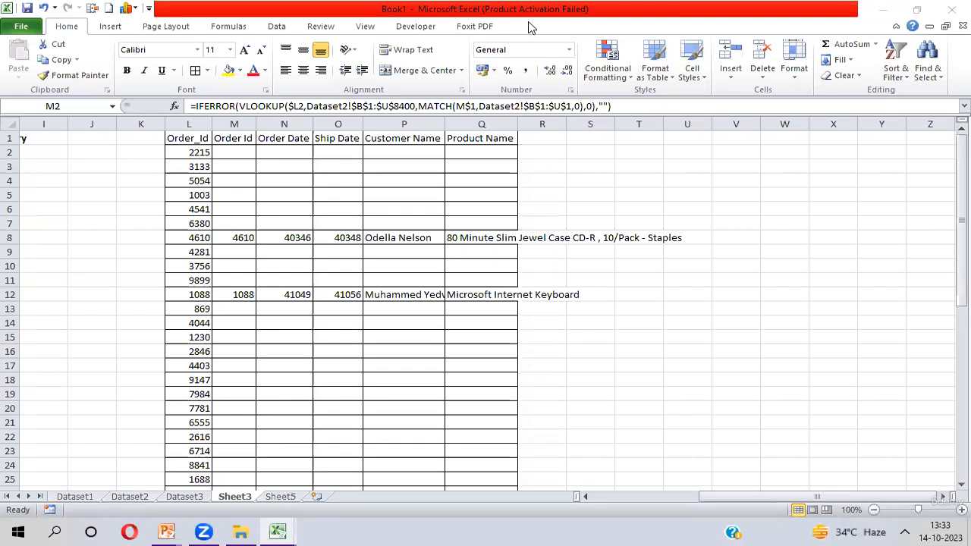
click(279, 497)
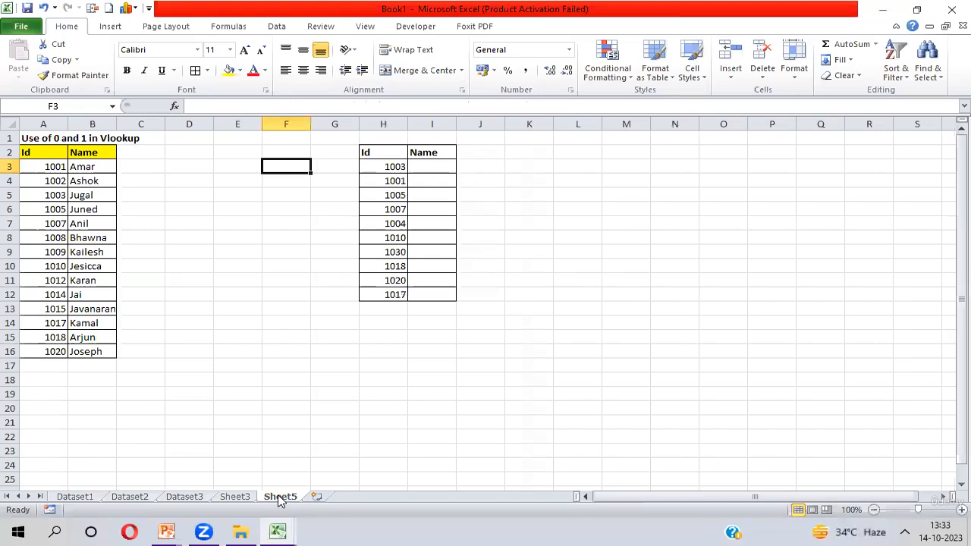
click(42, 151)
key(ctrl+shift+Right)
key(ctrl+shift+Down)
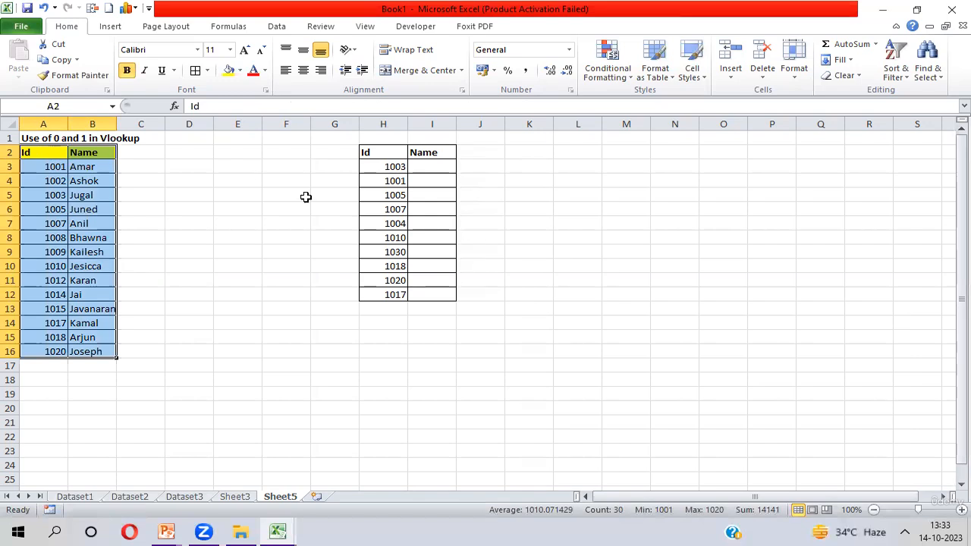
Review the lookup IDs in H3:H12 and the adjacent cells of the Name column on Sheet5
click(381, 167)
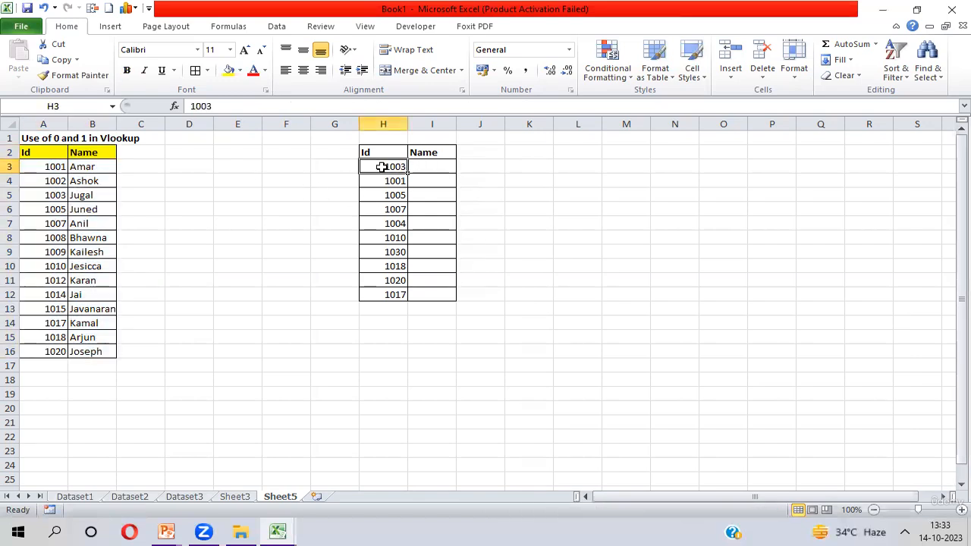
key(ctrl+shift+Down)
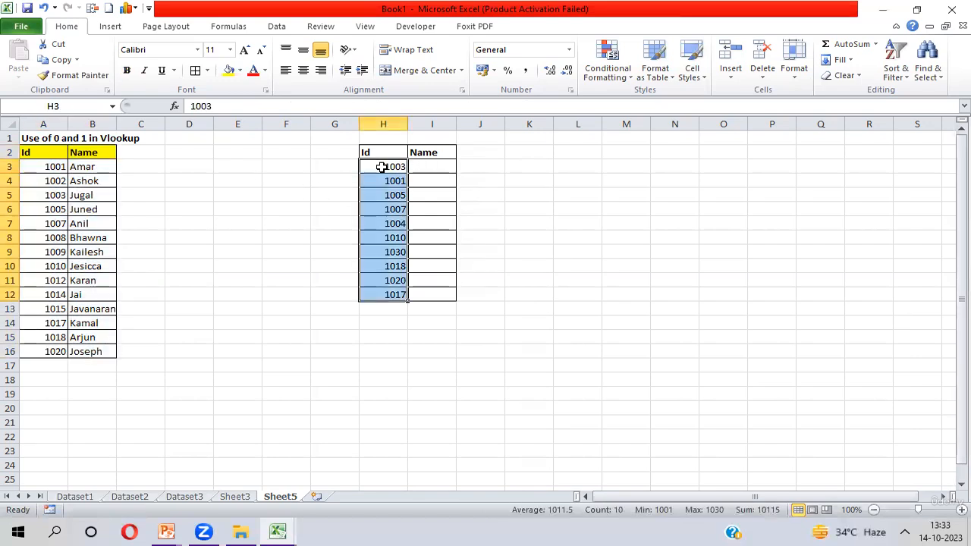
key(Right)
key(shift+Down)
key(shift+Down)
key(shift+Down)
key(shift+Down)
key(shift+Down)
key(shift+Down)
key(shift+Down)
key(shift+Down)
key(shift+Down)
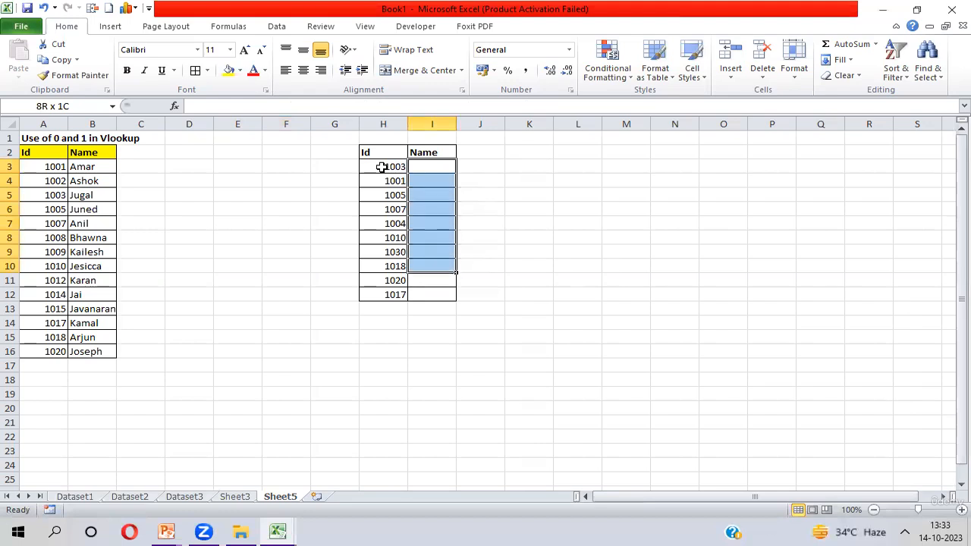
key(Left)
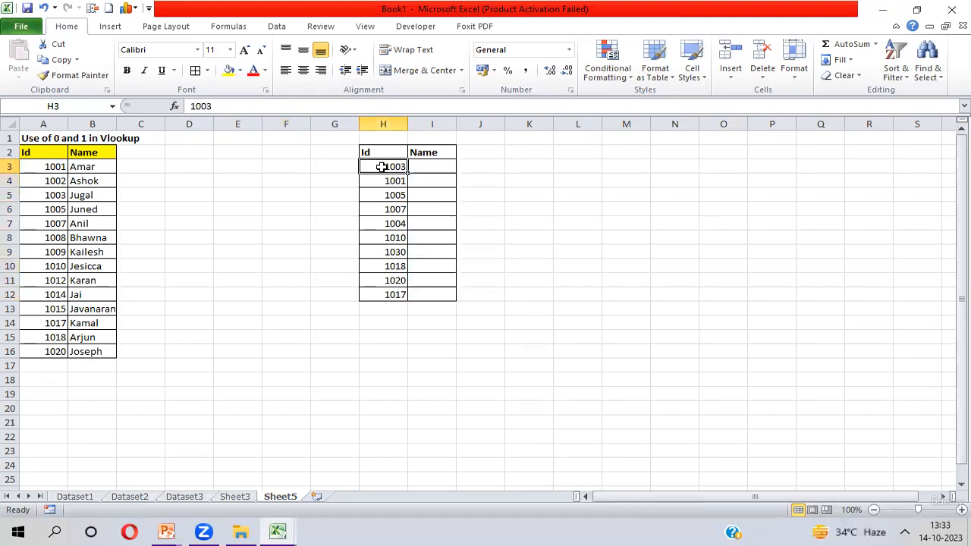
Begin a VLOOKUP formula in I3 with the column-locked reference $H3 as the lookup value
key(Right)
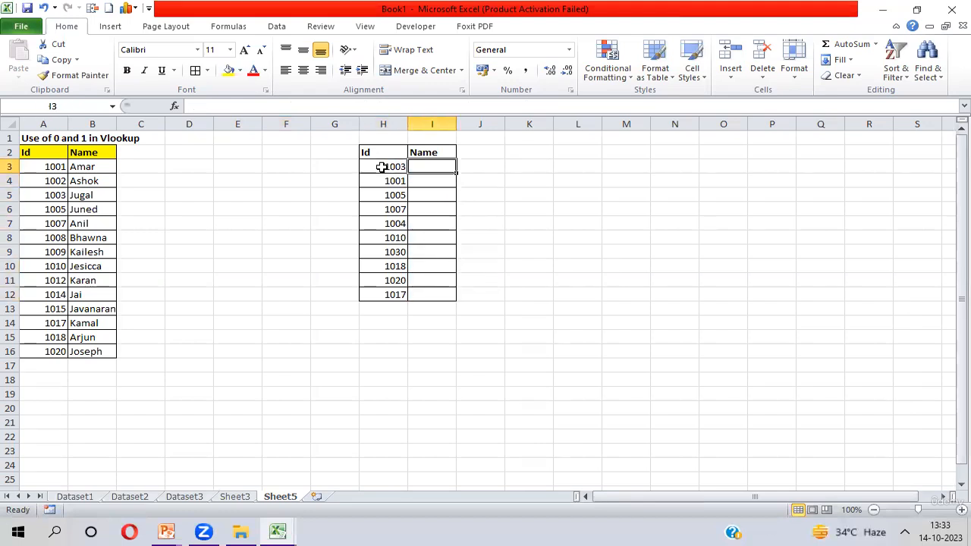
text(=vl)
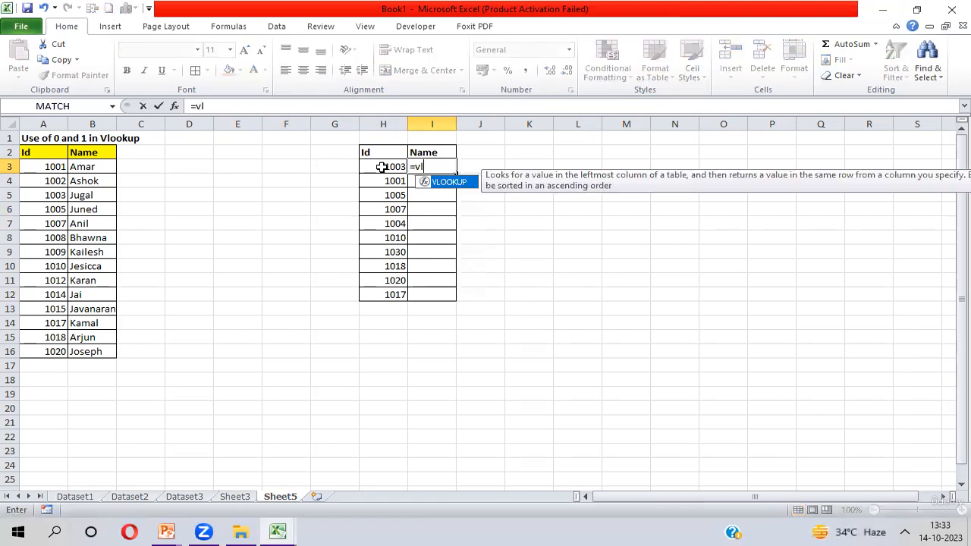
key(Tab)
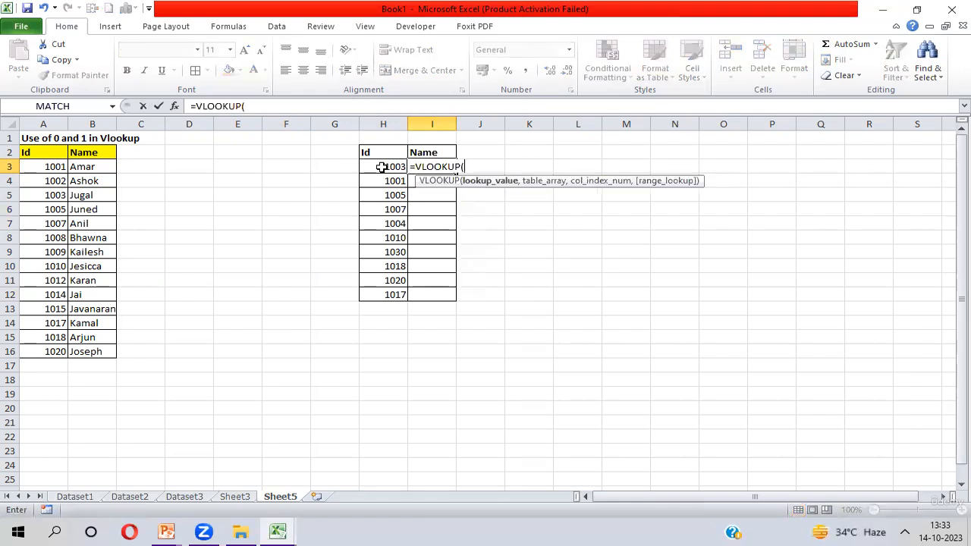
click(382, 167)
key(F4)
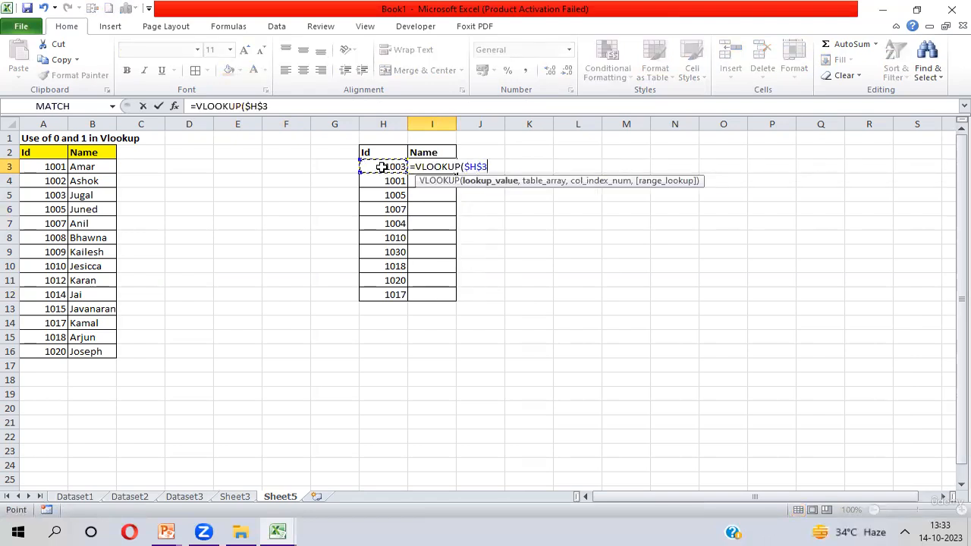
key(F4)
key(F4)
text(,)
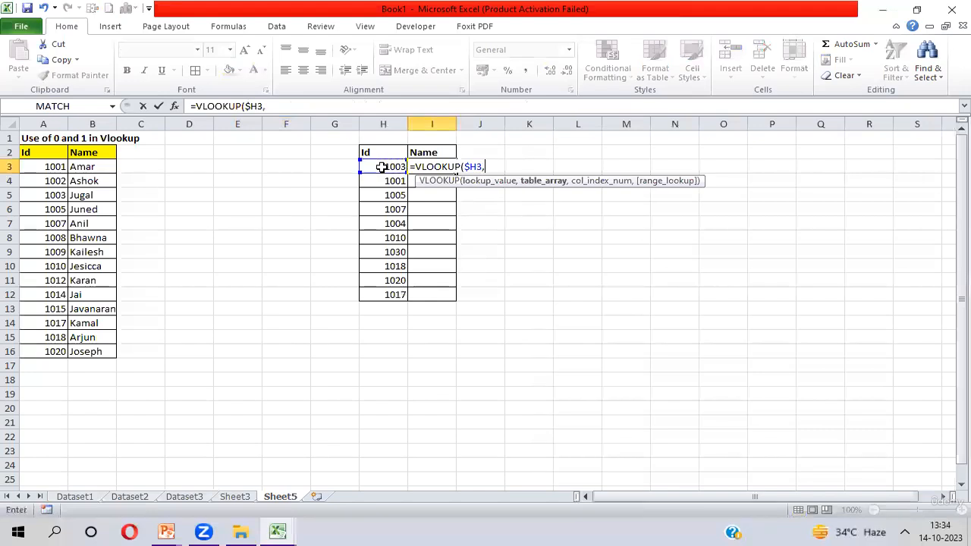
Supply the Id and Name table as the absolute table array $A$2:$B$16 in the I3 formula
key(Left)
key(Left)
key(Left)
key(Left)
key(Left)
key(Left)
key(Left)
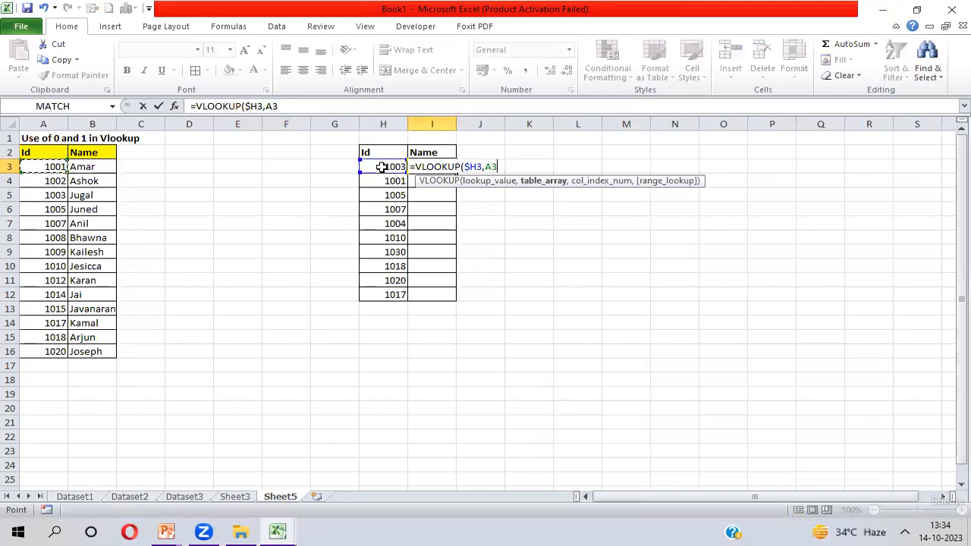
key(Up)
key(ctrl+shift+Right)
key(ctrl+shift+Down)
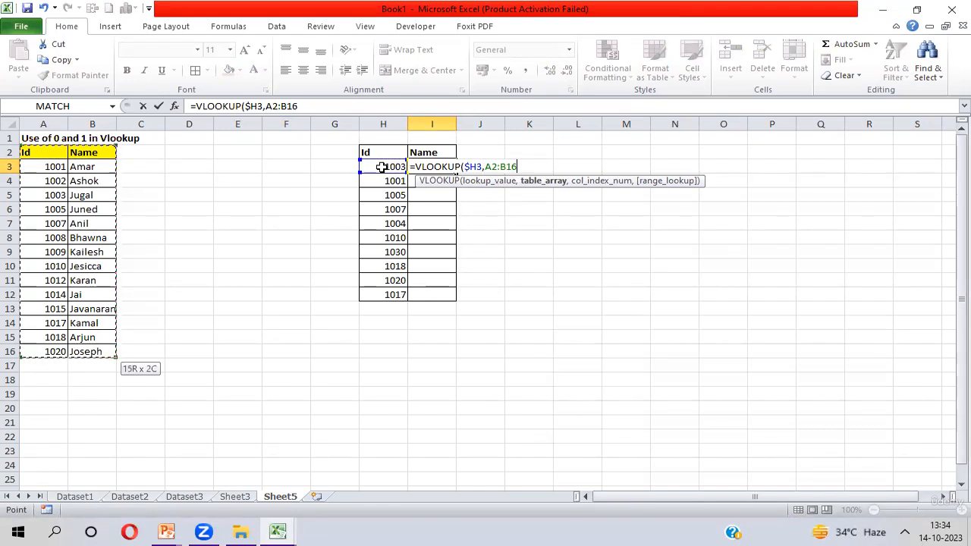
key(F4)
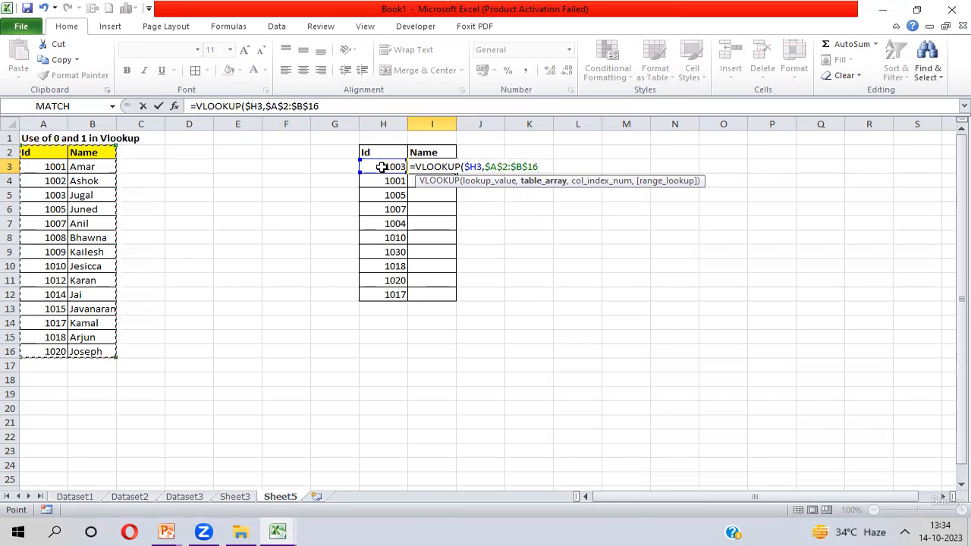
text(,)
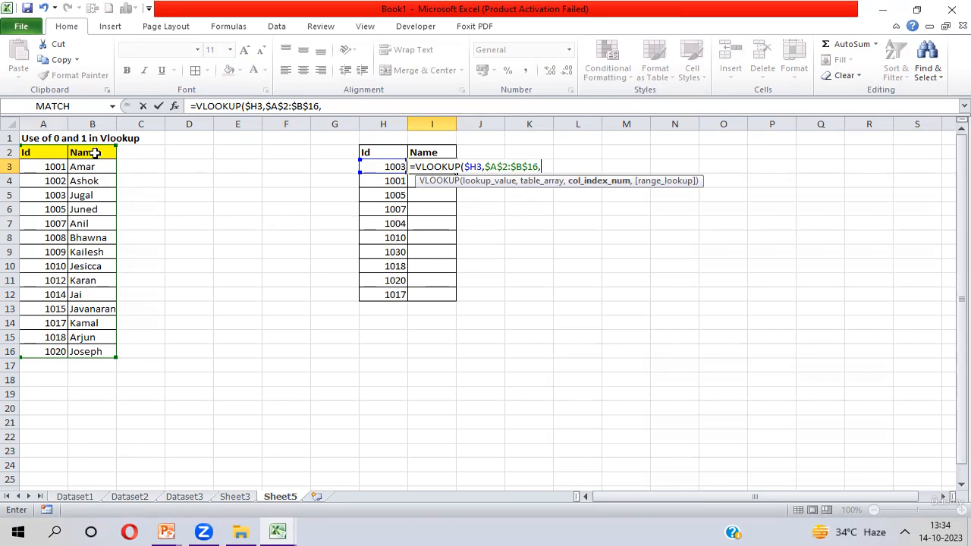
Complete the I3 formula with column index 2 and range_lookup 0 for an exact match
text(2)
text(,)
text(0))
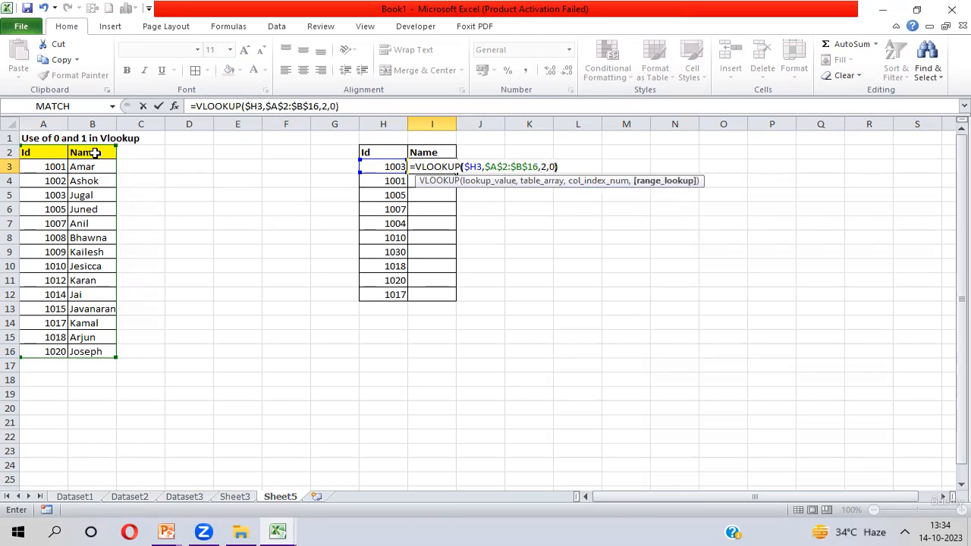
key(Return)
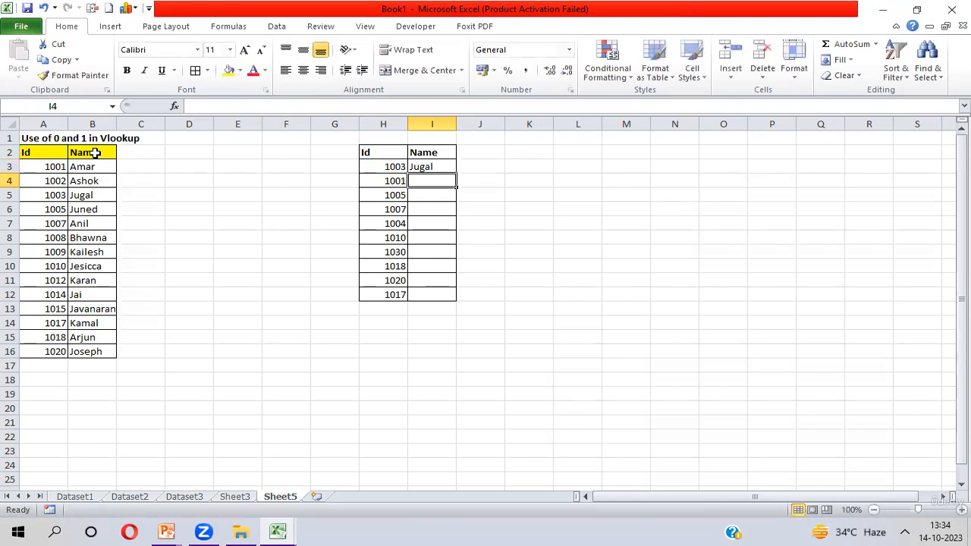
Fill the VLOOKUP formula from I3 down through I12
key(Up)
key(shift+Down)
key(shift+Down)
key(shift+Down)
key(shift+Down)
key(shift+Down)
key(shift+Down)
key(shift+Down)
key(shift+Down)
key(shift+Down)
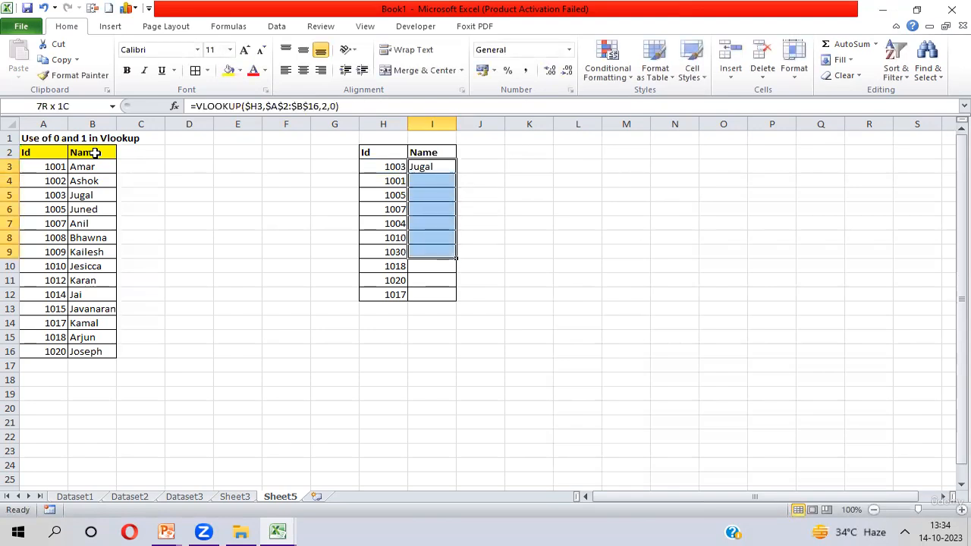
key(ctrl+d)
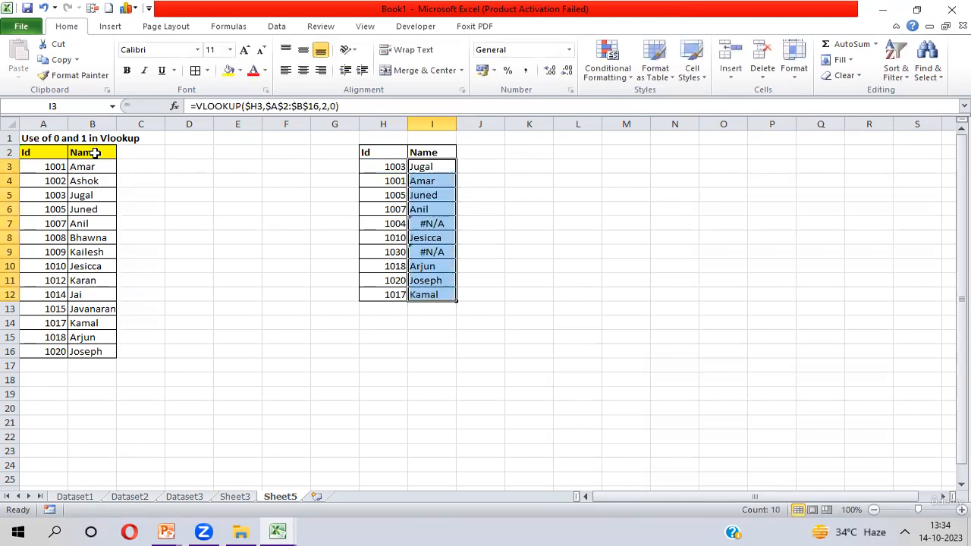
Examine the lookup result in I7 and the Id in H7 that it looks up
key(Down)
key(Down)
key(Down)
key(Down)
key(Left)
key(Right)
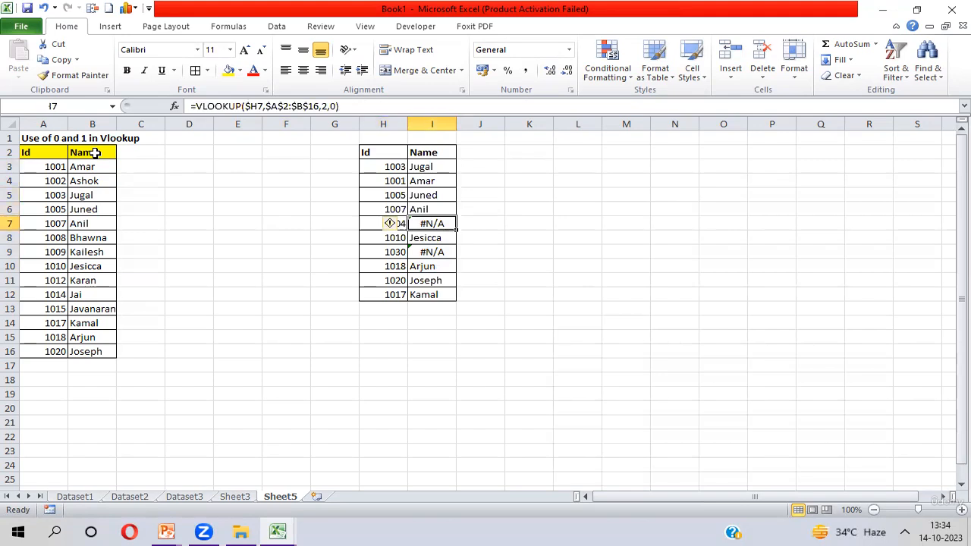
key(Left)
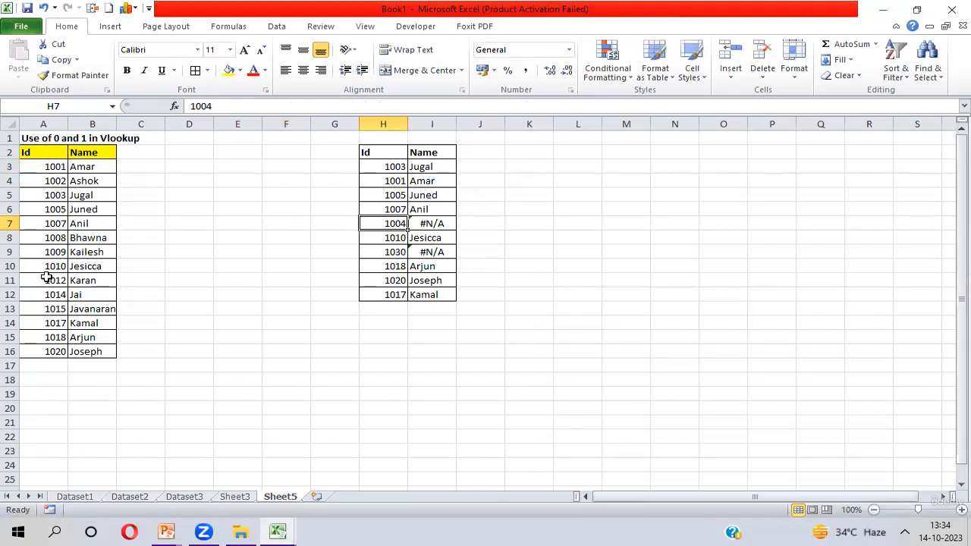
Check the Ids in A3:A6 of the source table against the Id in H7, returning to the I7 formula
click(50, 167)
key(Down)
key(Down)
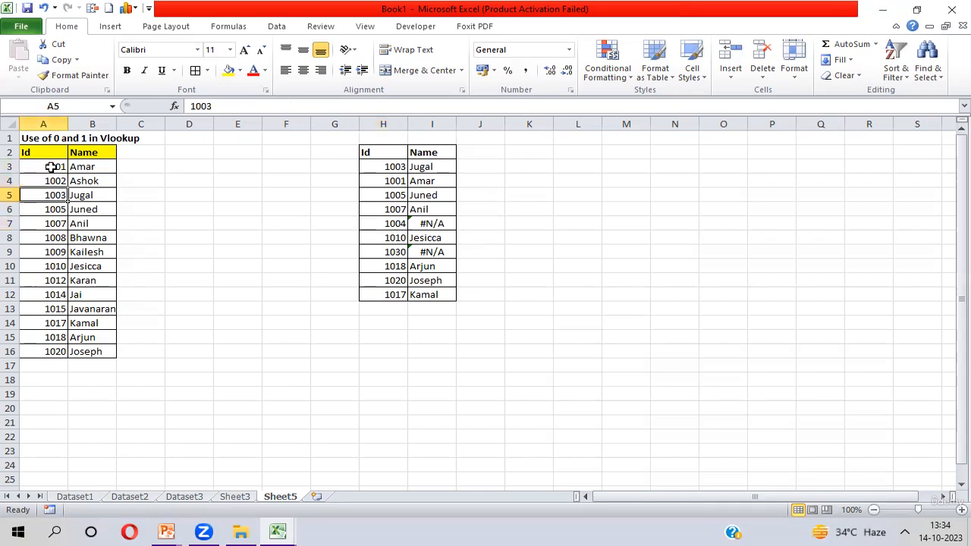
key(Up)
key(Up)
key(Down)
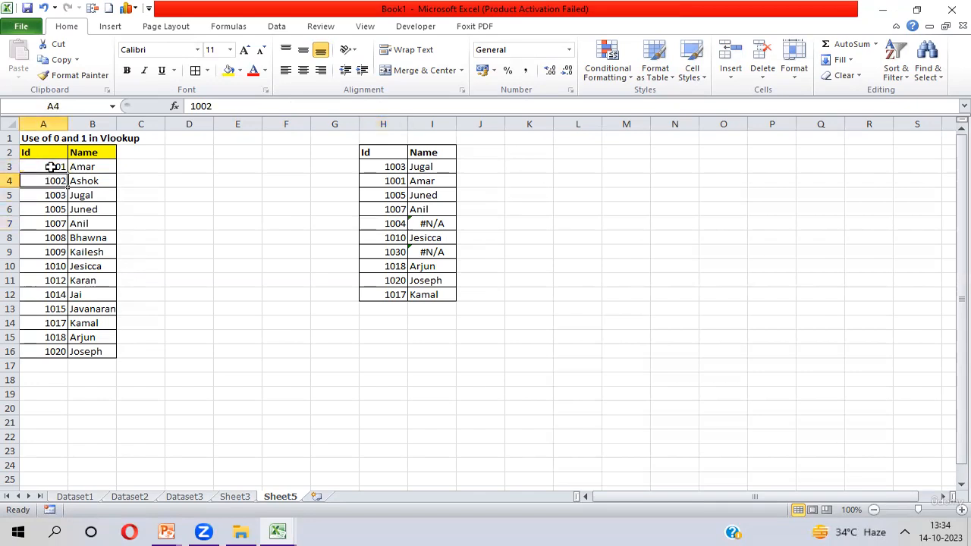
key(Down)
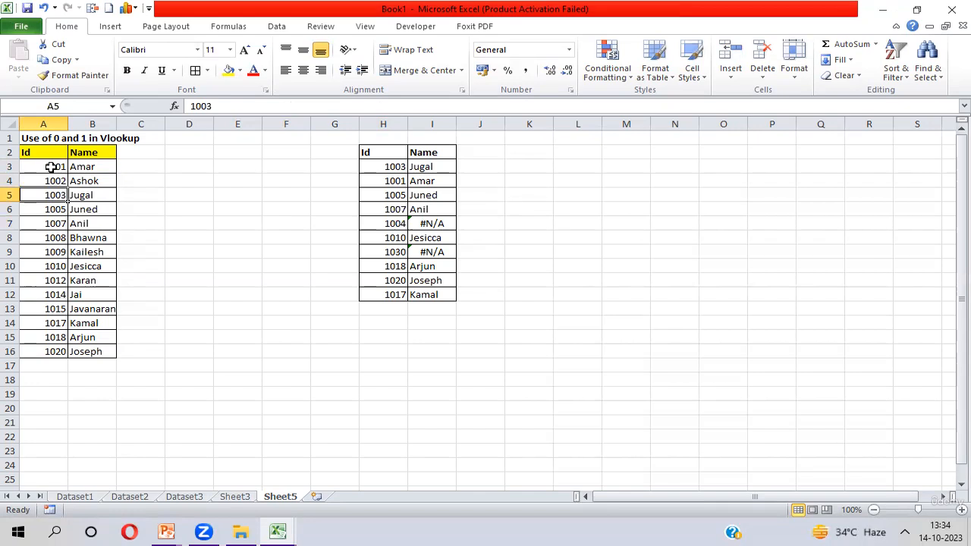
key(Down)
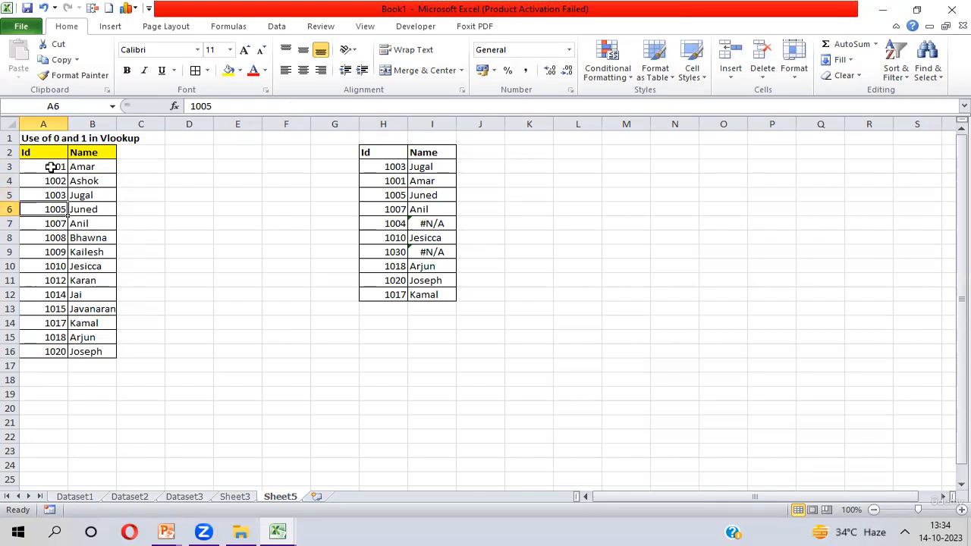
key(Right)
key(Right)
key(Right)
key(Right)
key(Right)
key(Right)
key(Right)
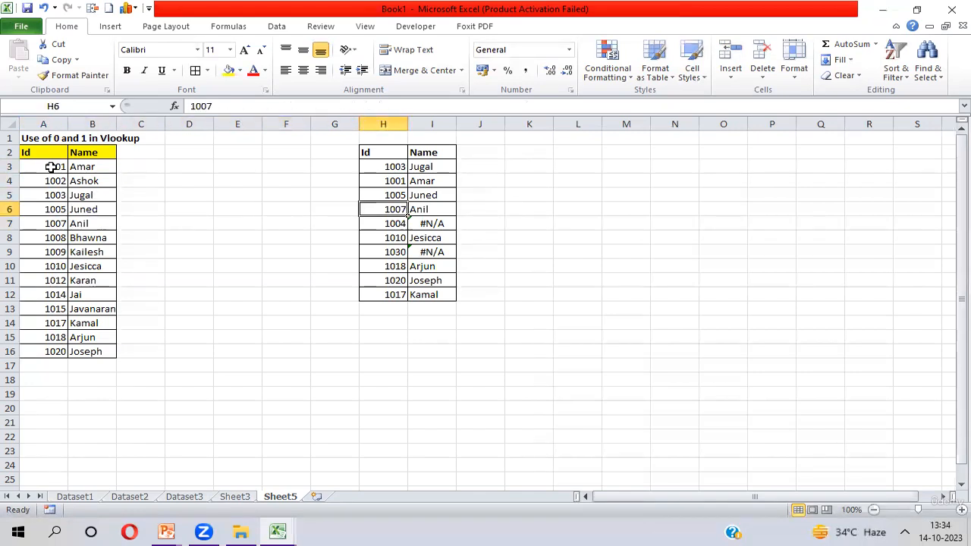
key(Down)
key(Right)
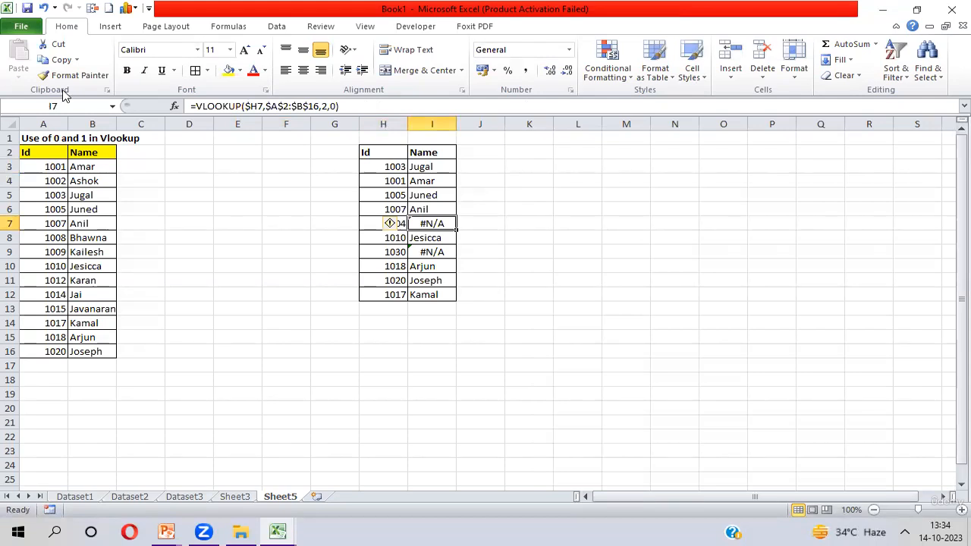
Inspect the range_lookup argument of the I7 formula and compare the Id in H7 with source cells A5 and A6
double_click(331, 106)
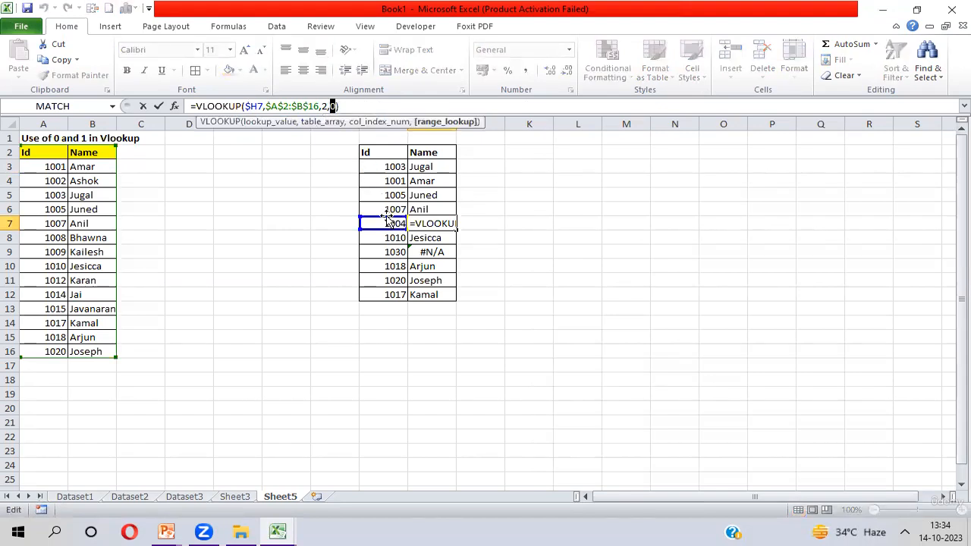
key(Escape)
click(390, 223)
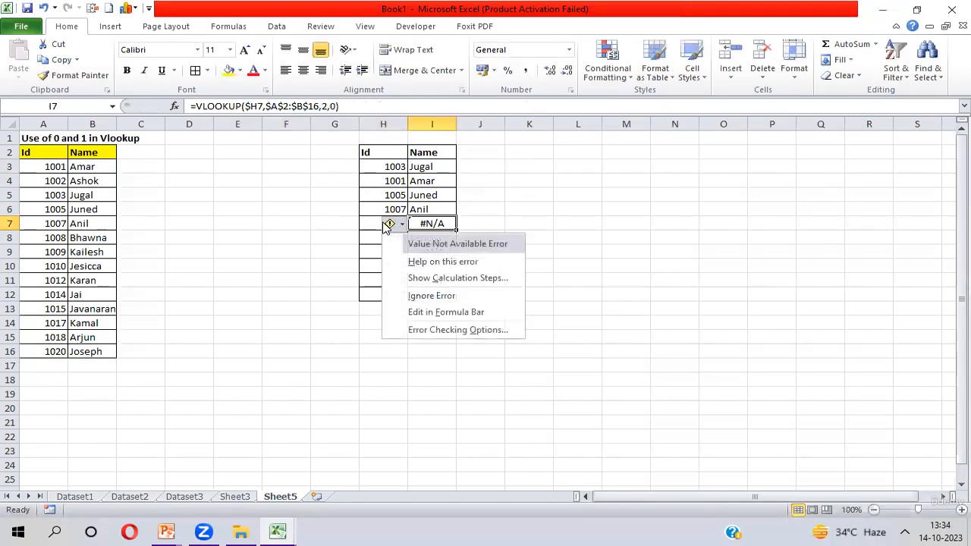
click(373, 223)
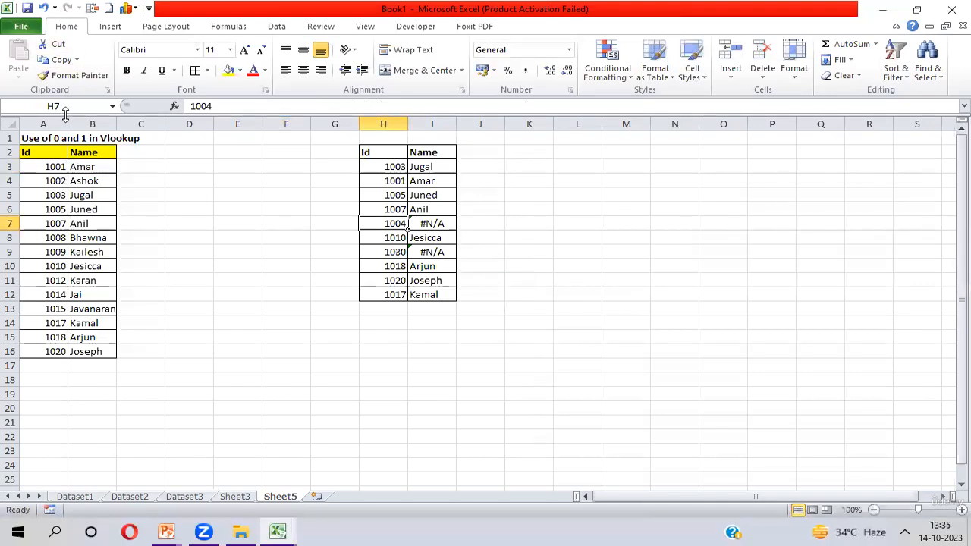
click(425, 224)
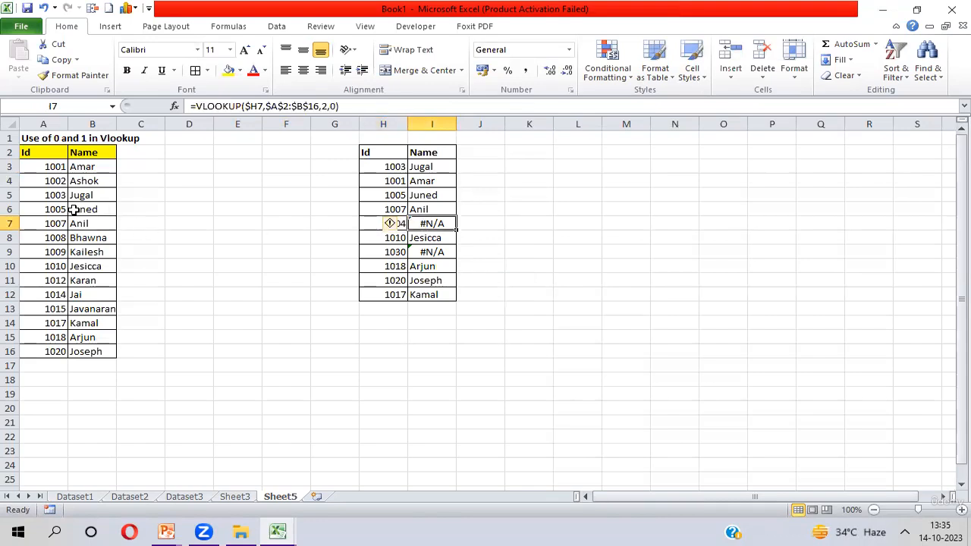
click(52, 209)
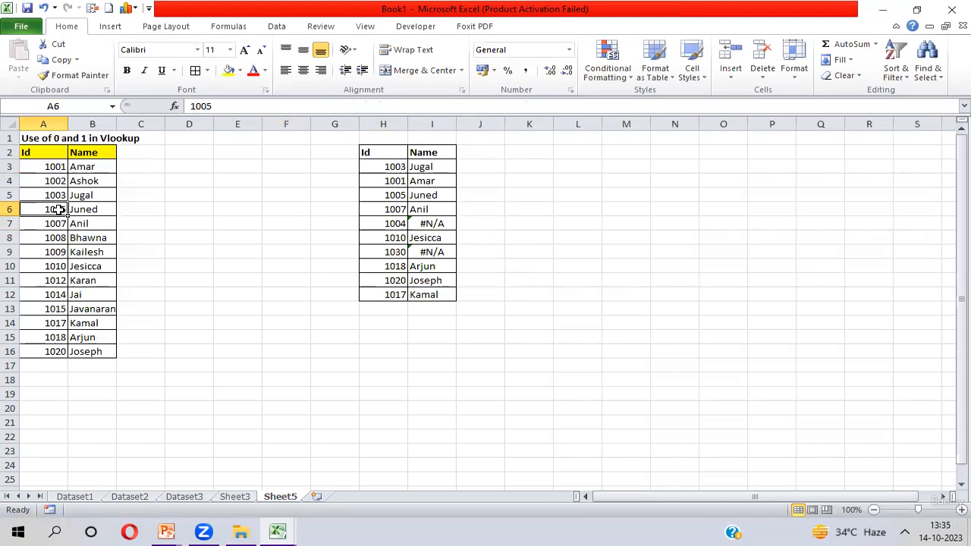
click(55, 195)
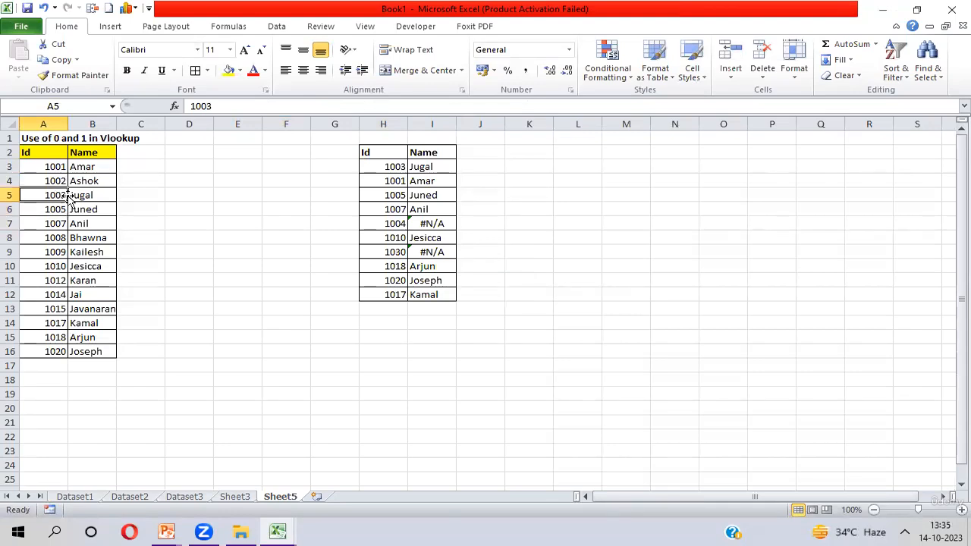
click(377, 224)
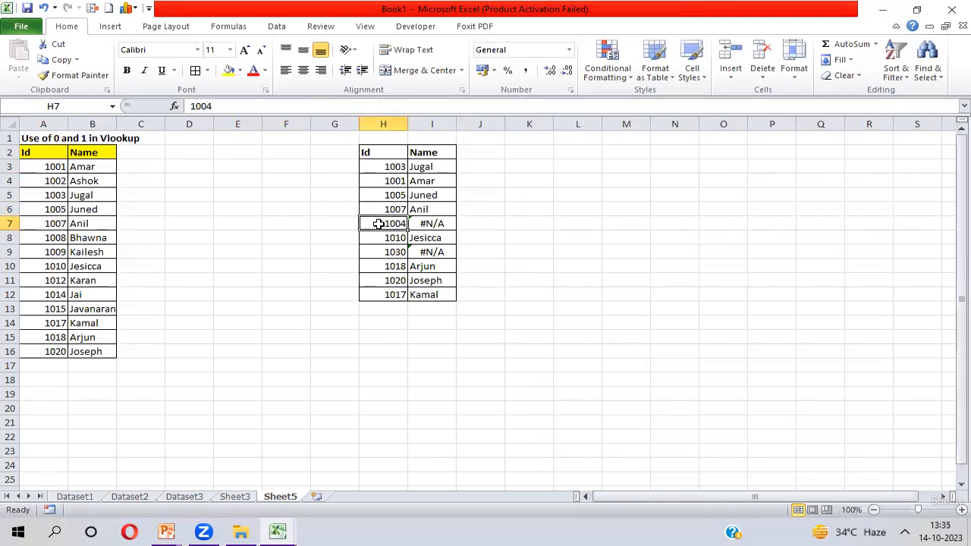
Change the range_lookup argument of the VLOOKUP formula in I3 to 1 for an approximate match
click(434, 167)
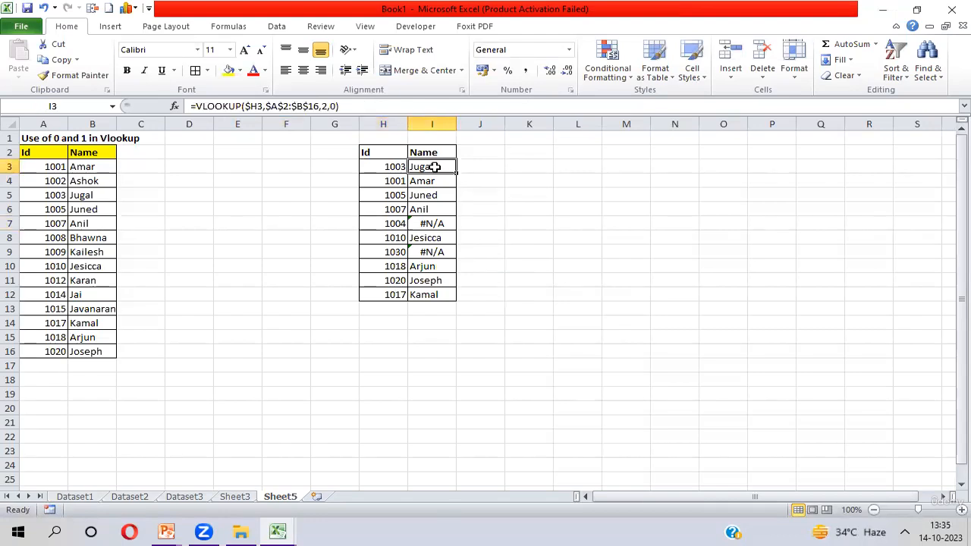
click(331, 106)
double_click(333, 107)
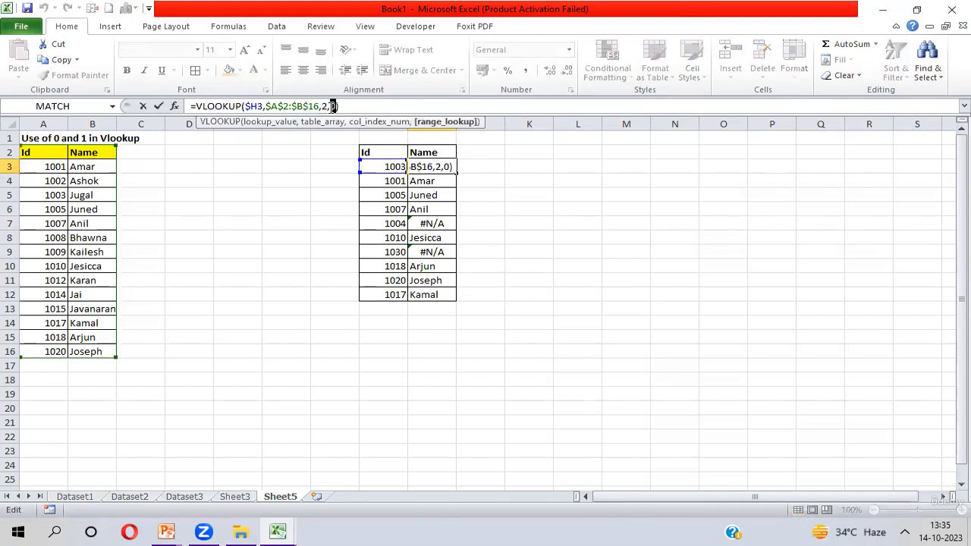
text(1)
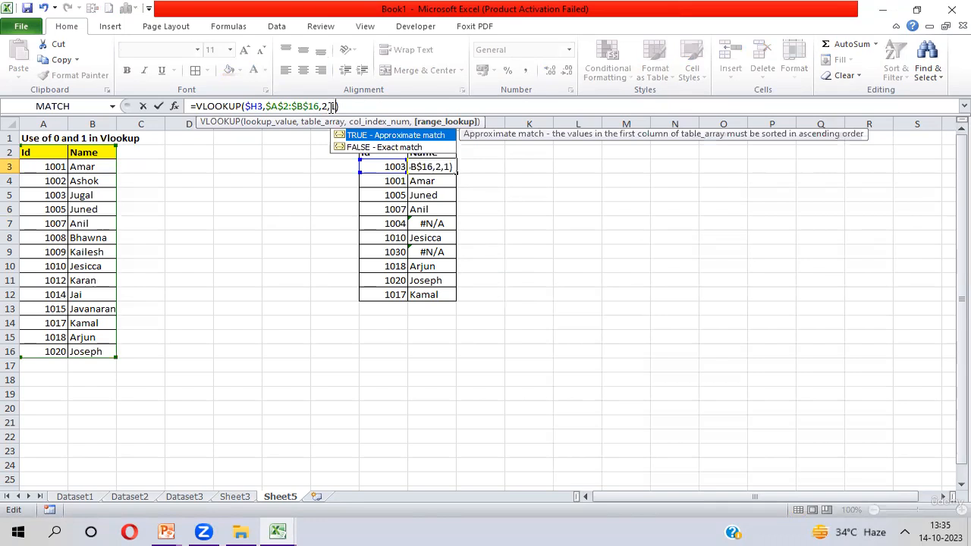
key(Return)
Fill the approximate-match formula from I3 down through I12
key(Up)
key(ctrl+shift+Down)
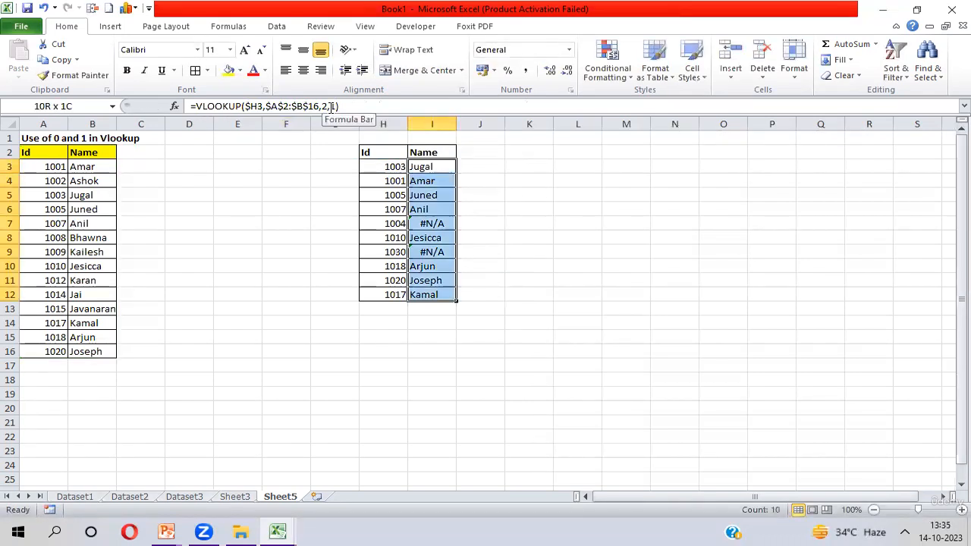
key(ctrl+d)
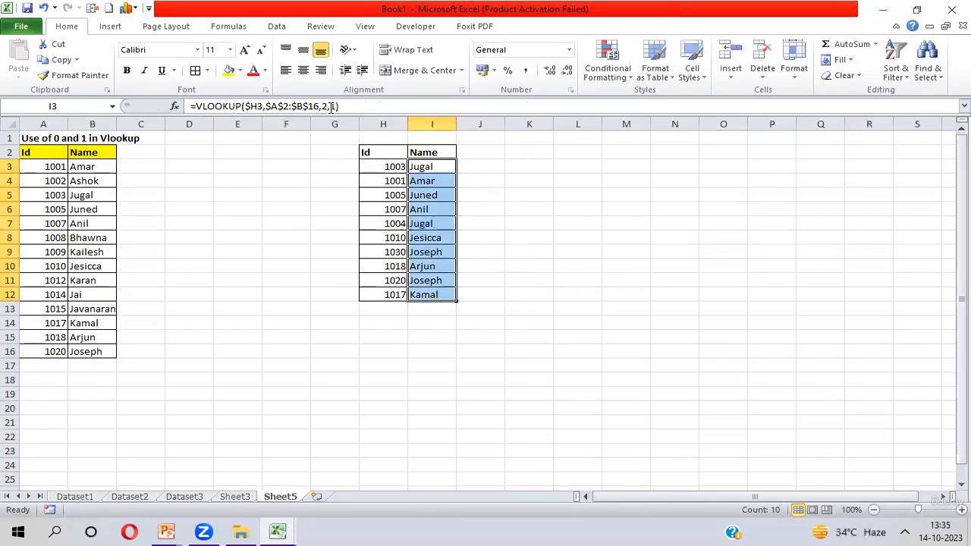
Compare the I7 result with source names in B5 and B6, and review the range_lookup argument in I3
click(437, 225)
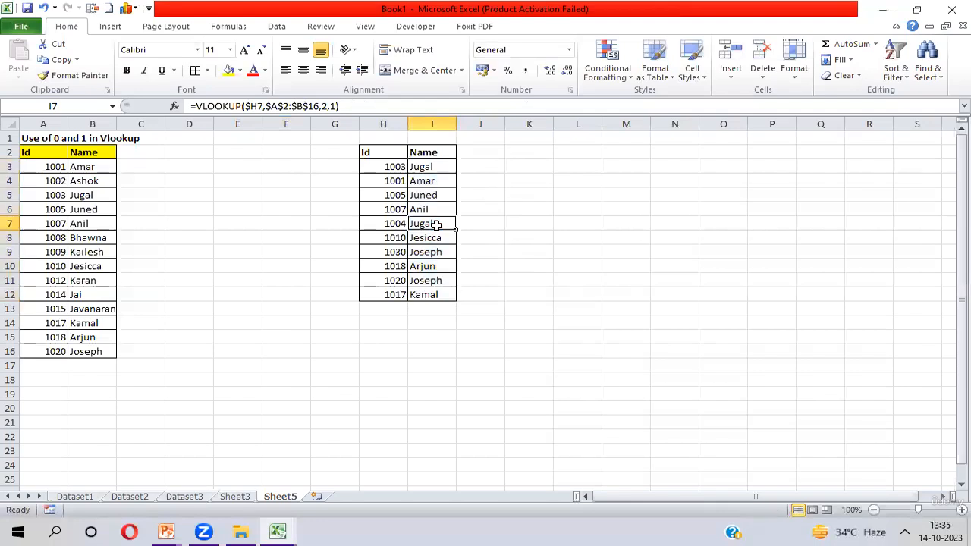
click(382, 225)
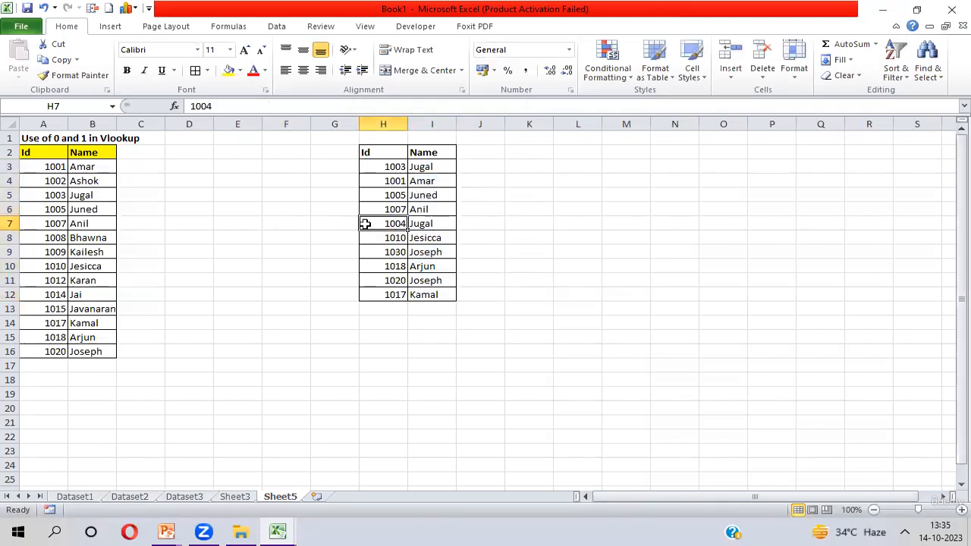
click(79, 196)
click(82, 205)
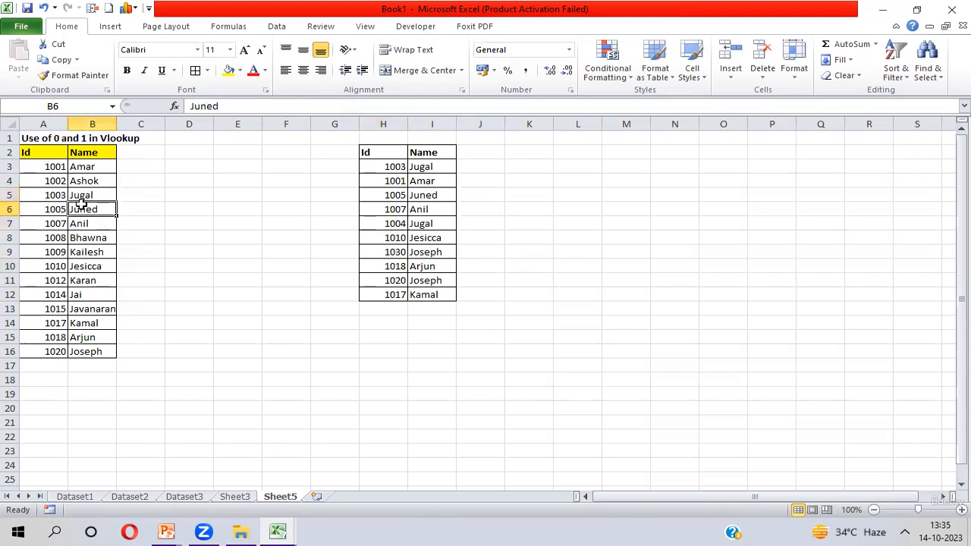
double_click(438, 167)
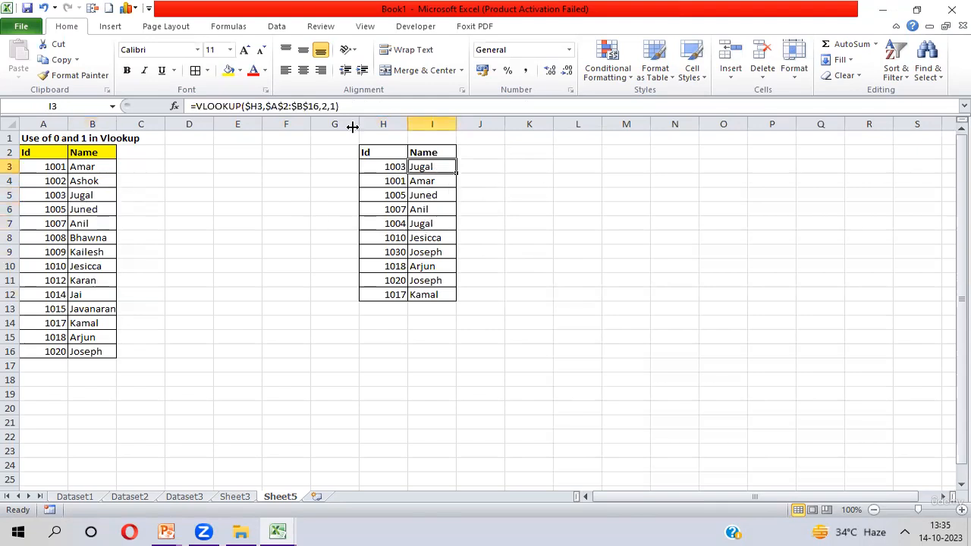
double_click(332, 106)
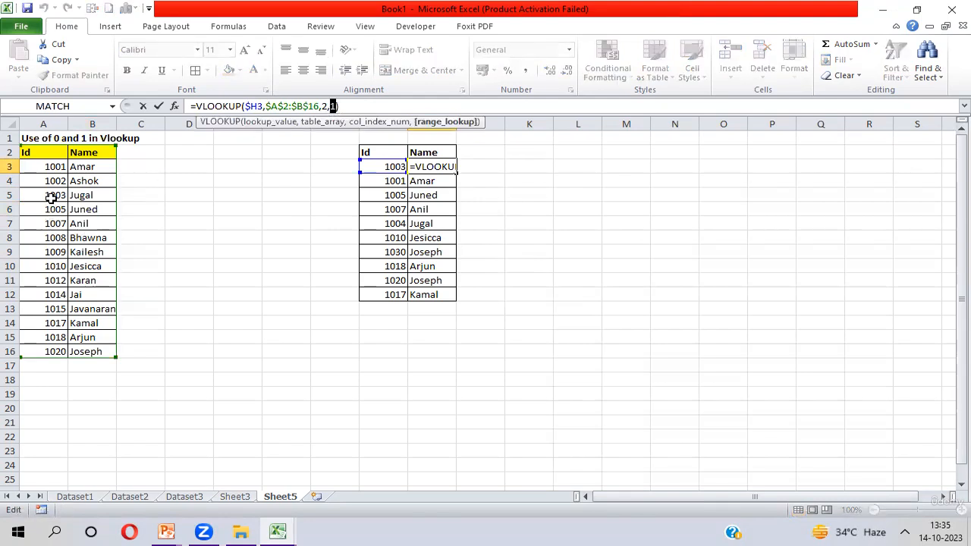
key(Return)
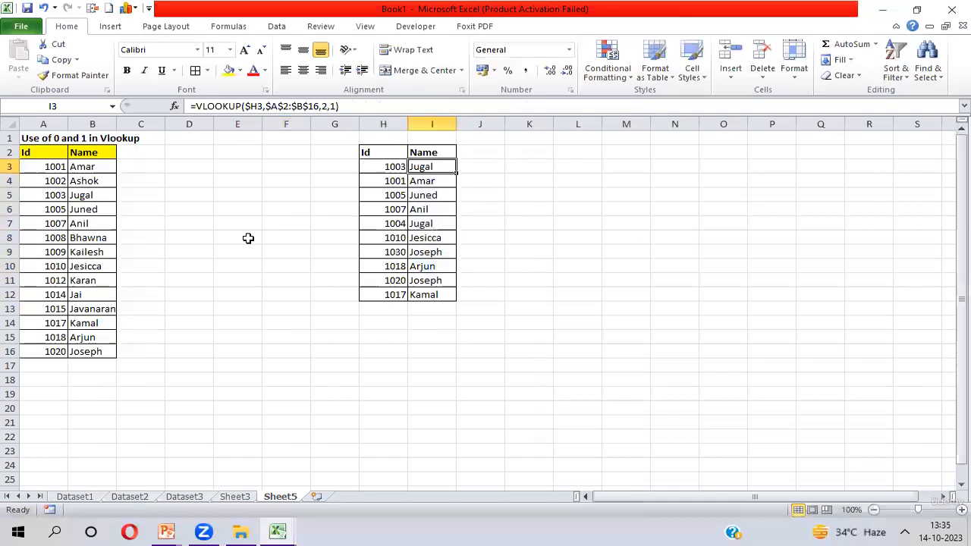
Examine the approximate matches for the Ids in H7 and H9, comparing H9 with the last source Id in A16
click(394, 223)
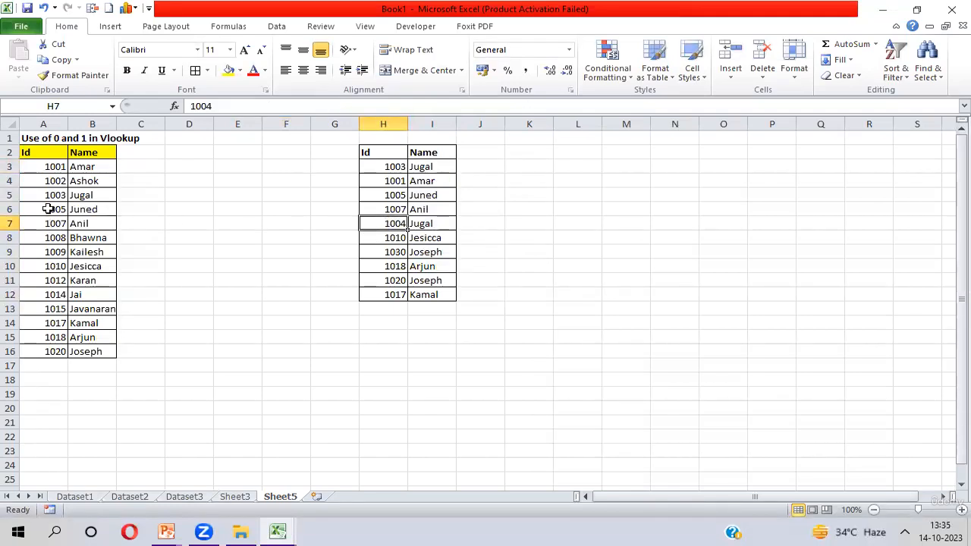
click(431, 226)
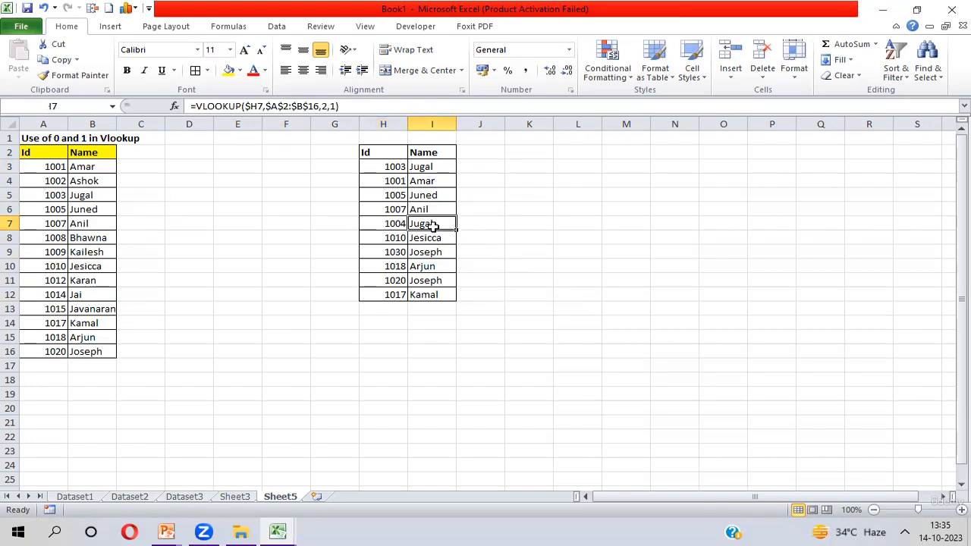
click(392, 252)
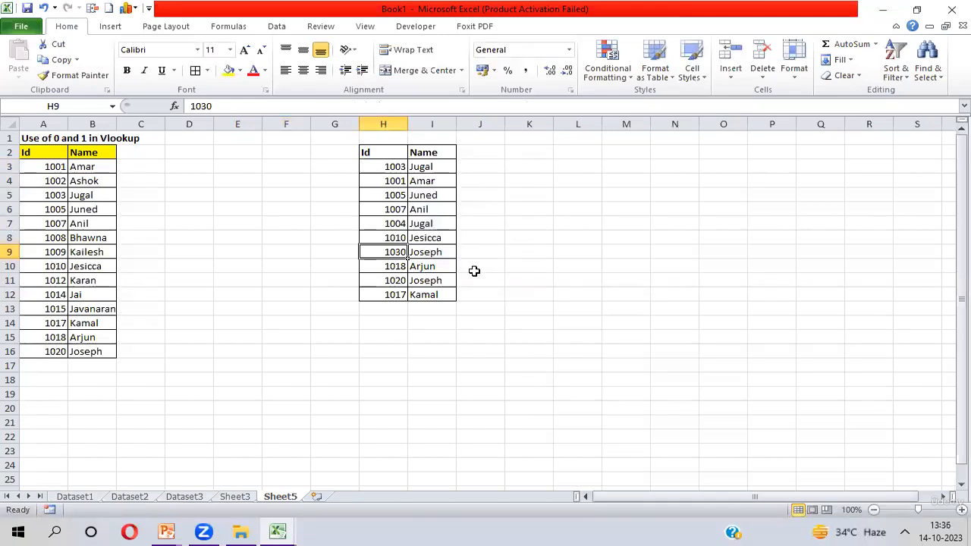
click(430, 256)
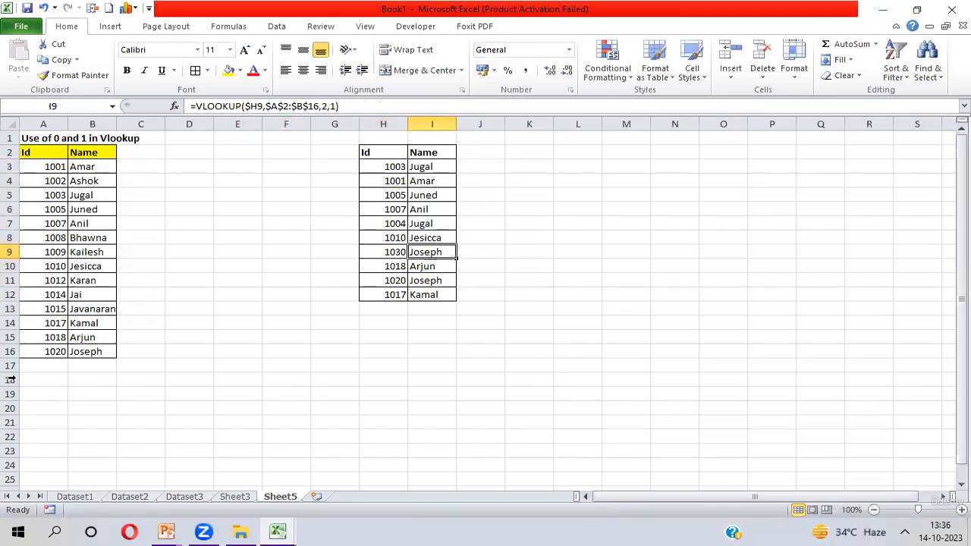
click(57, 350)
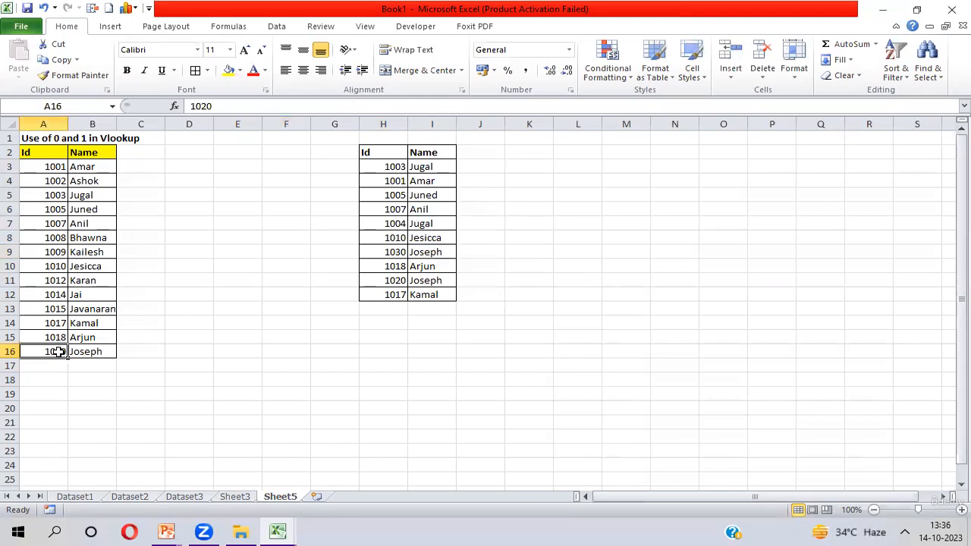
click(393, 255)
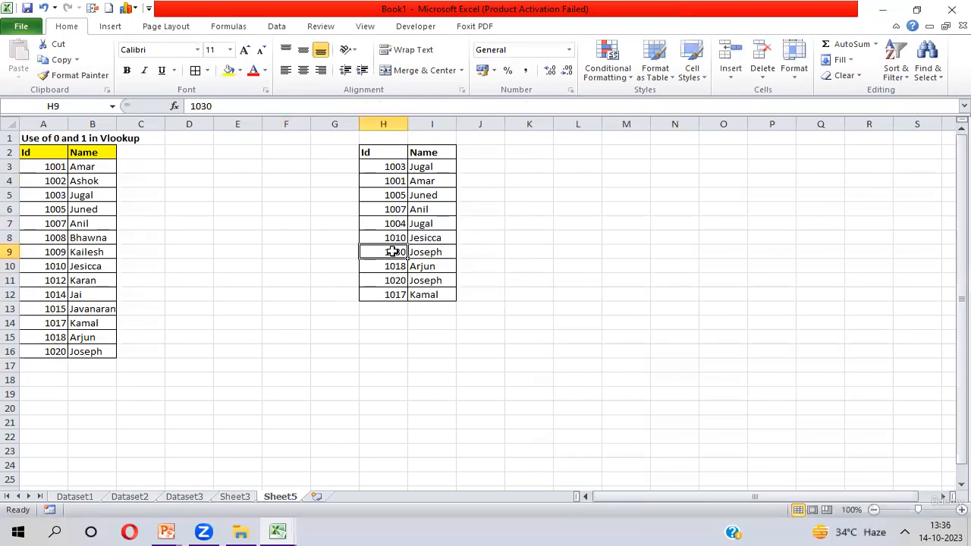
click(434, 251)
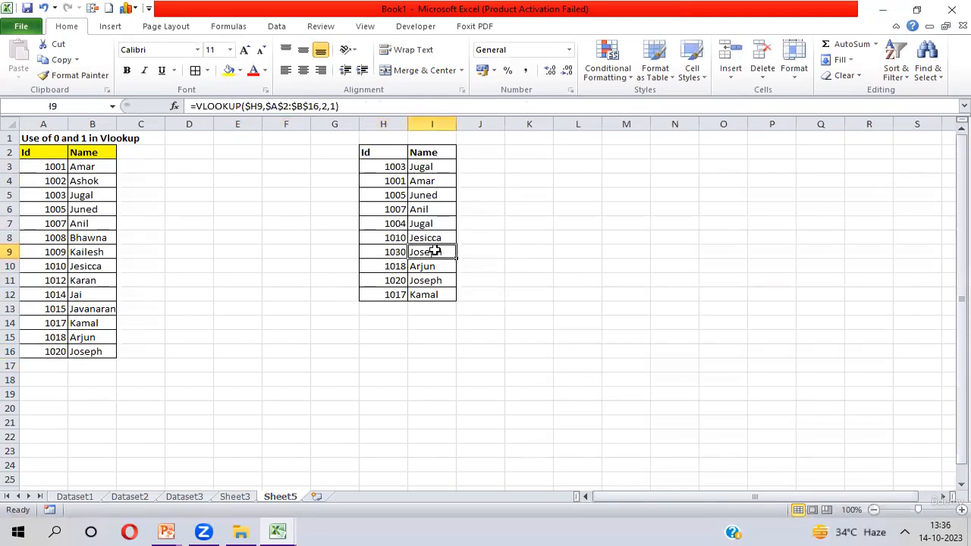
Review the range_lookup argument in the VLOOKUP formulas in I3 and I4 without changing them
click(433, 166)
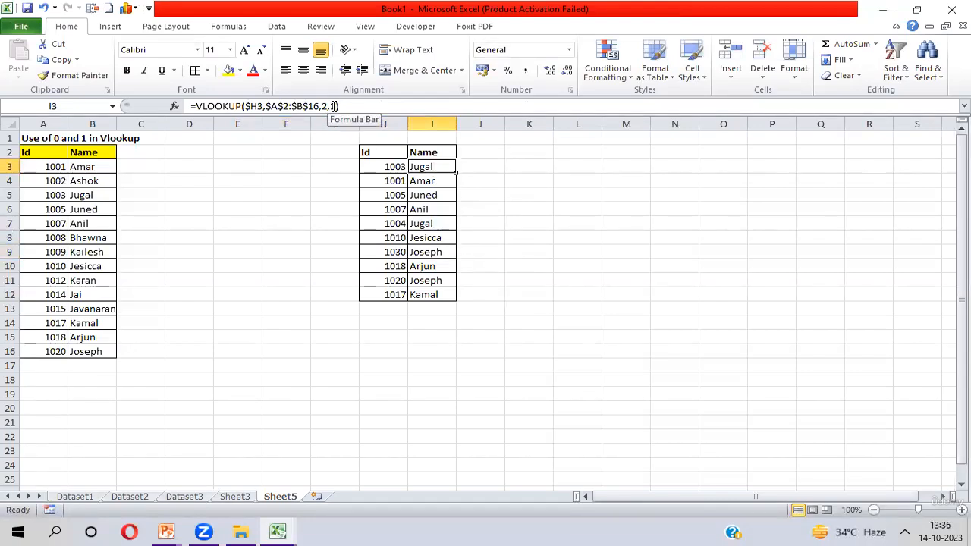
click(333, 106)
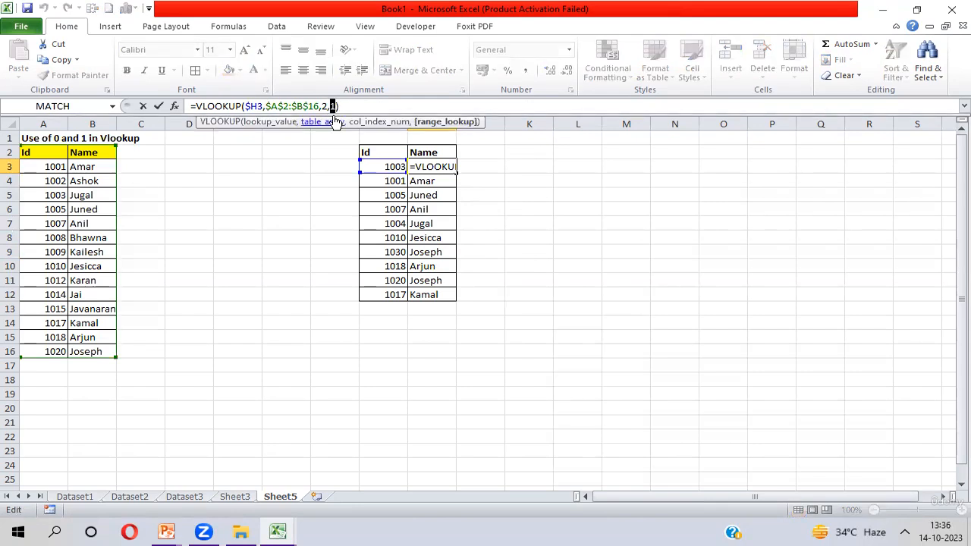
key(Return)
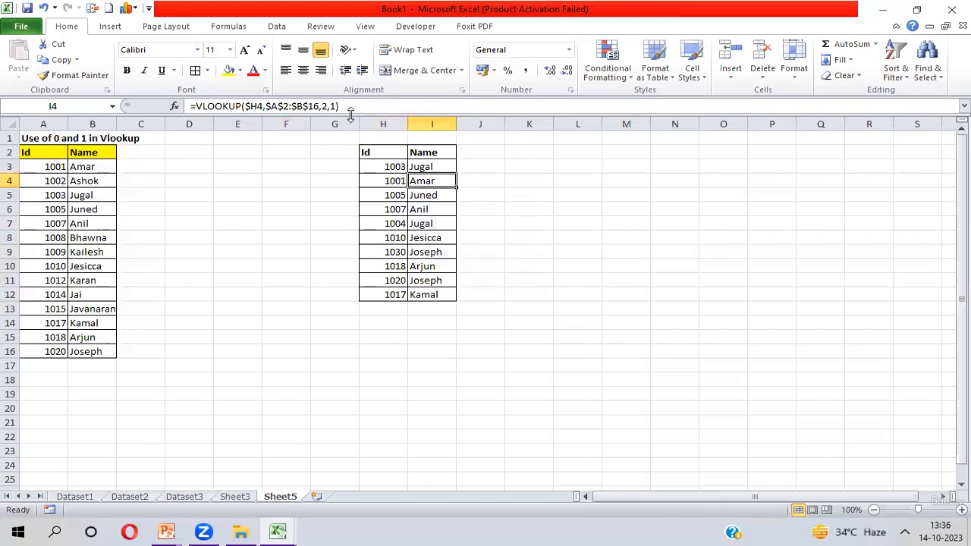
click(337, 106)
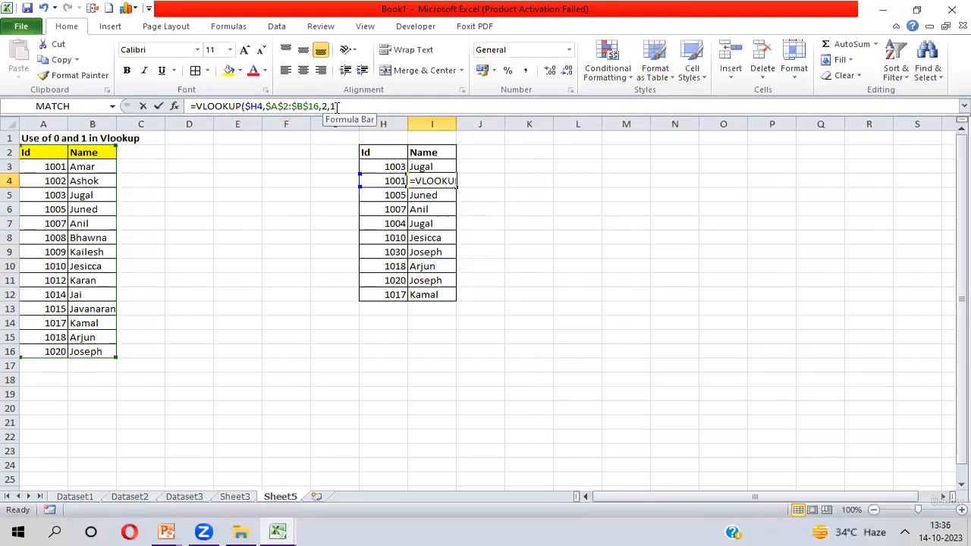
double_click(337, 106)
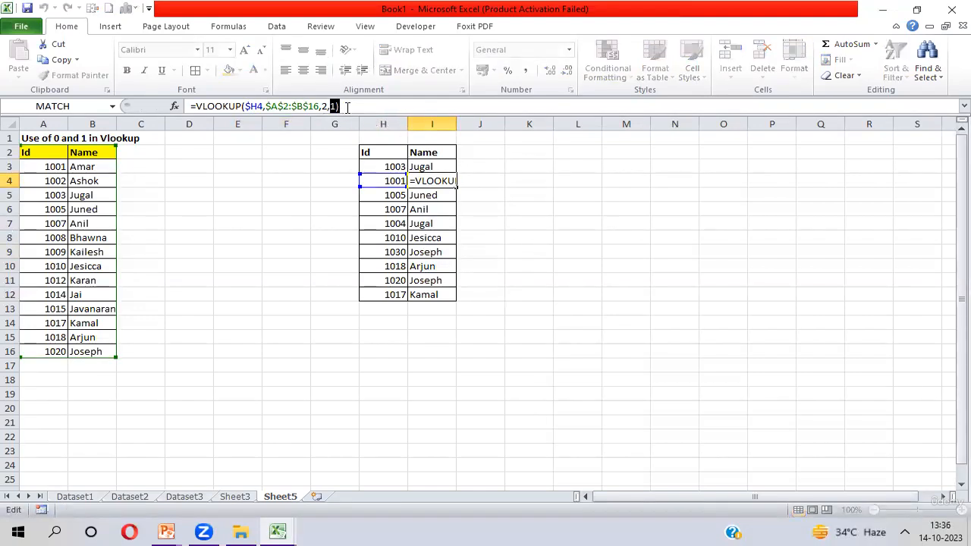
key(Return)
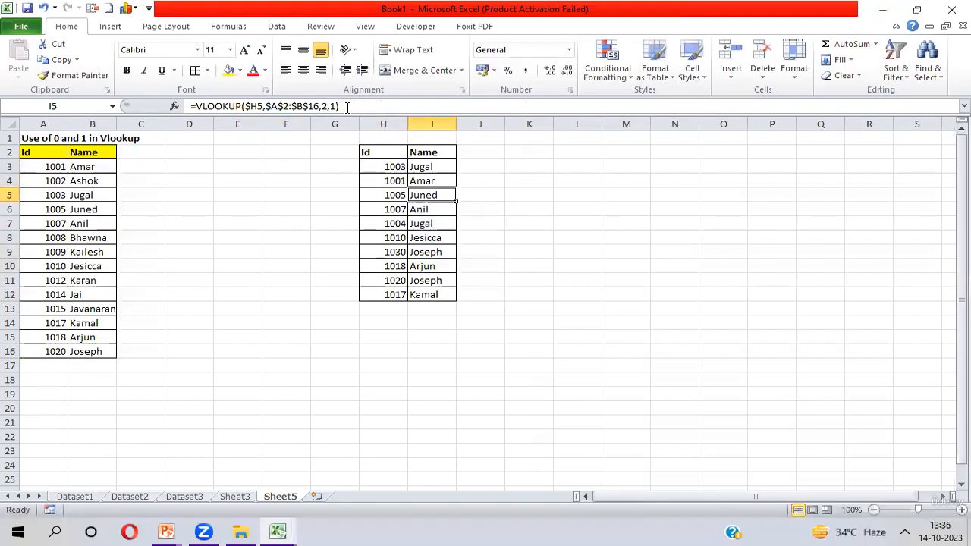
Compare the lookup Ids in H3:H12 with the source Ids in A3:A16 by selecting each range
click(390, 170)
key(ctrl+shift+Down)
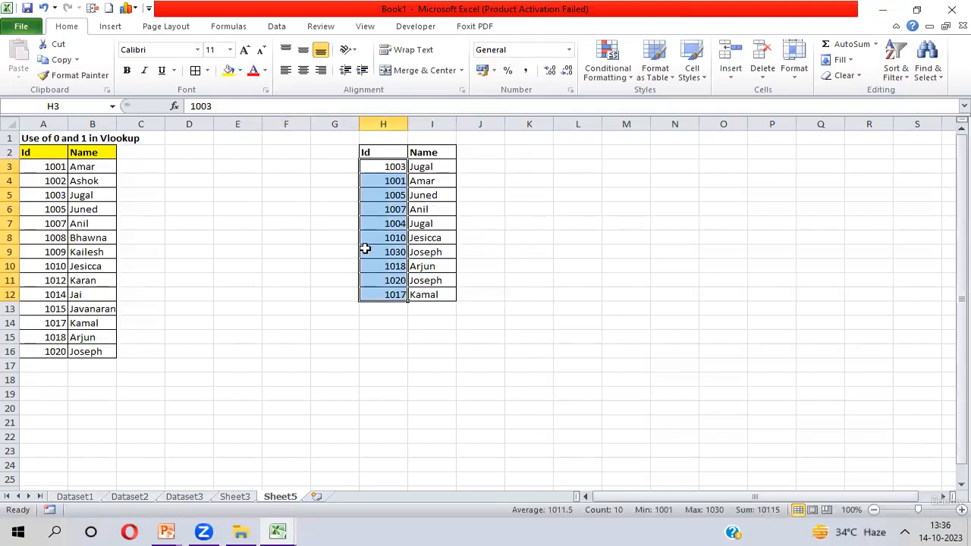
click(48, 166)
key(ctrl+shift+Down)
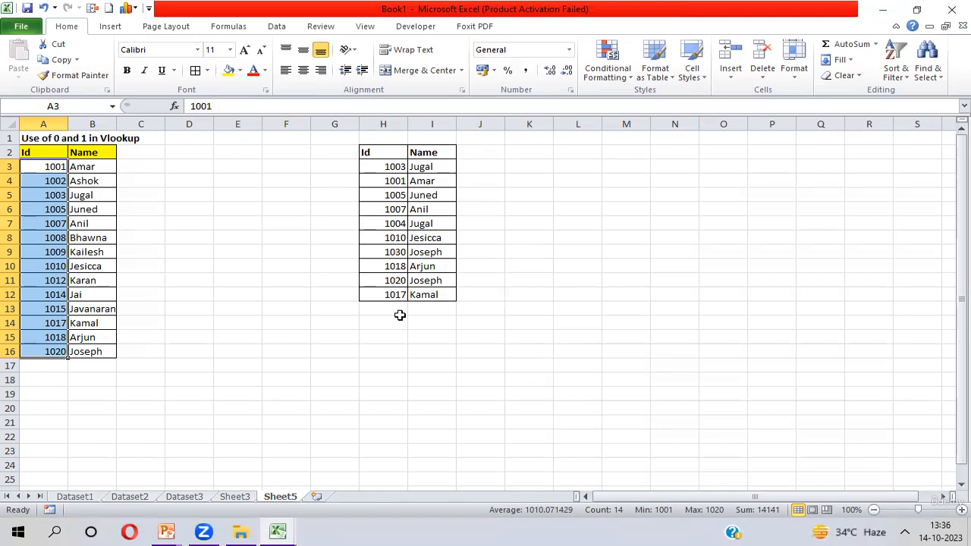
click(899, 18)
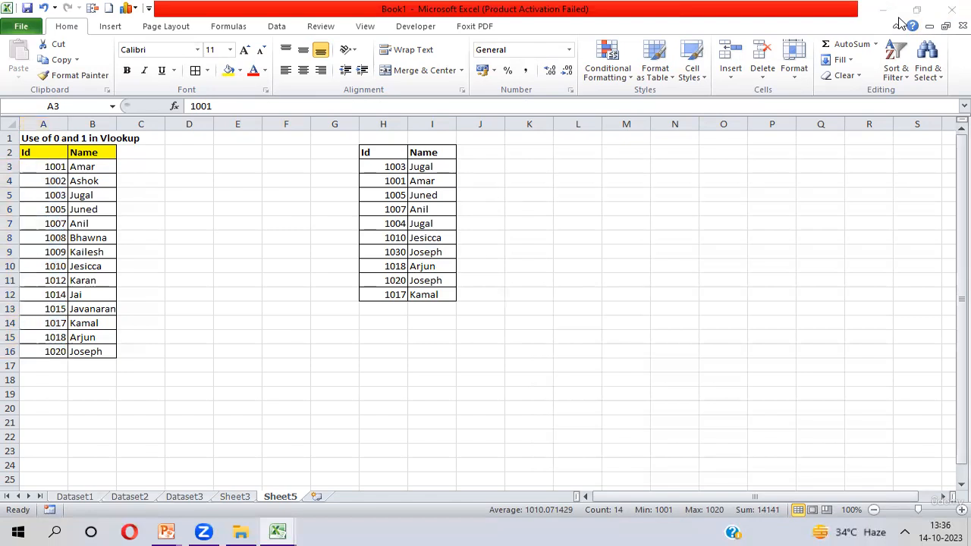